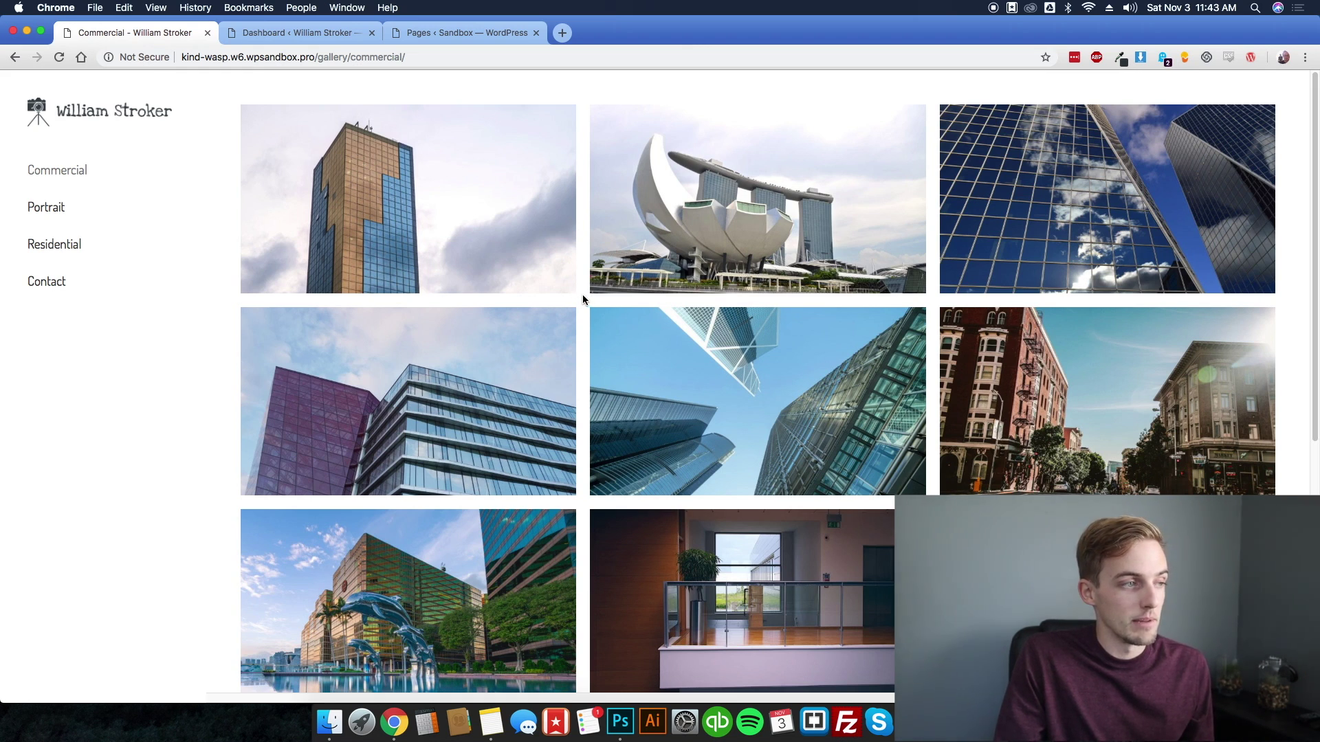
# - Look through the photo grid on the Commercial gallery page down to its last row and back
pyautogui.scroll(-3, 583, 291)
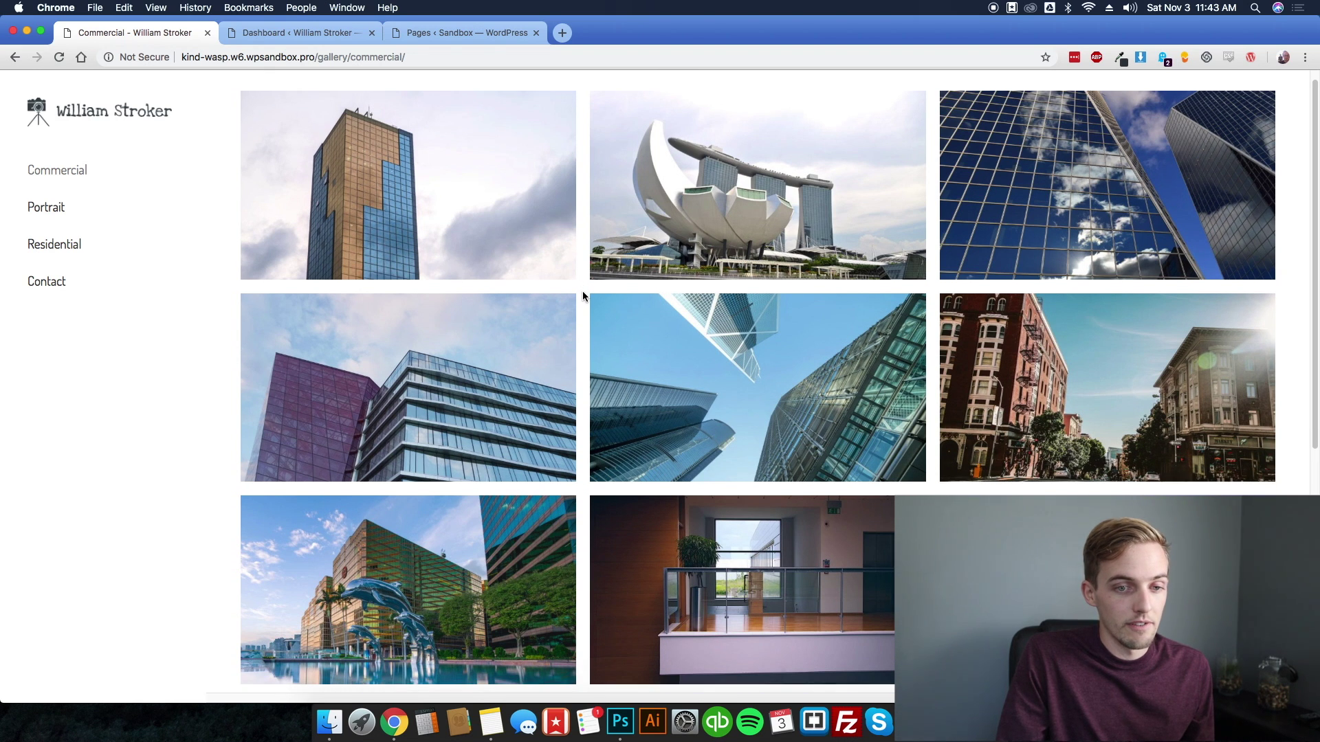
pyautogui.scroll(-3, 582, 296)
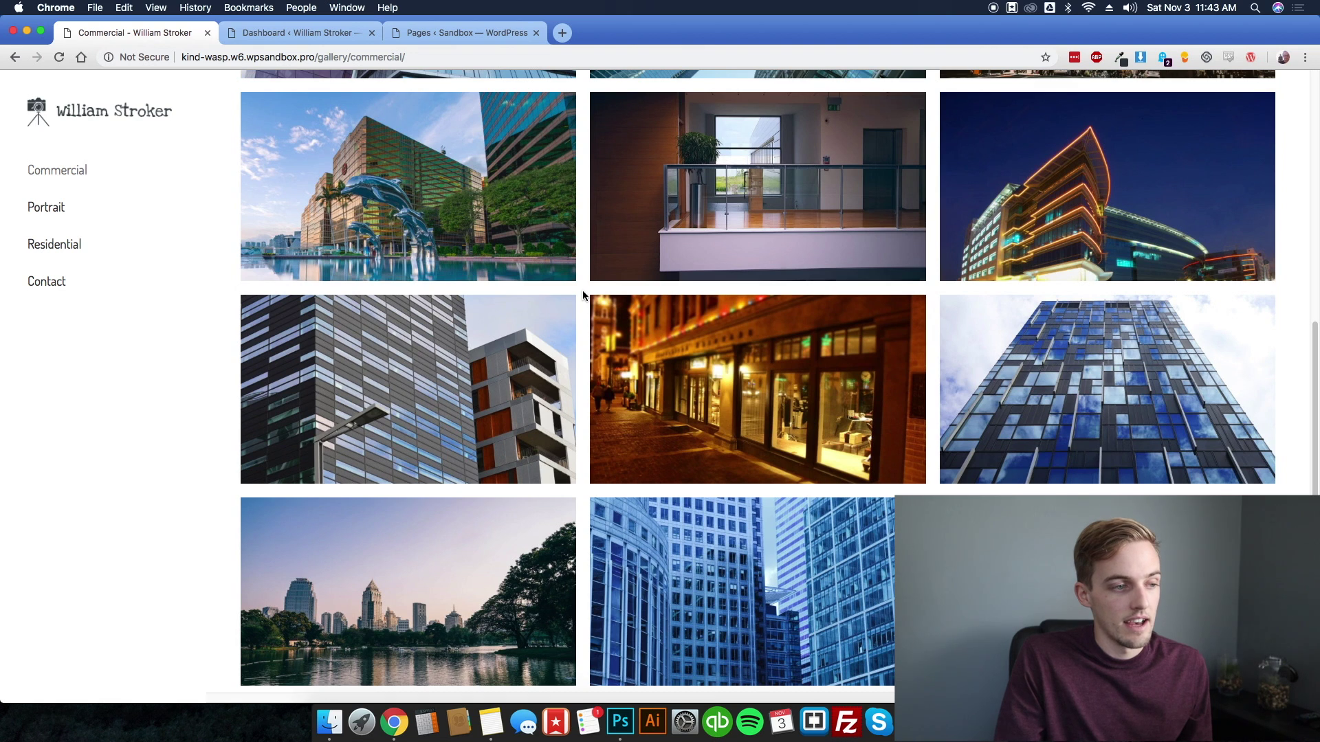
pyautogui.scroll(6, 583, 296)
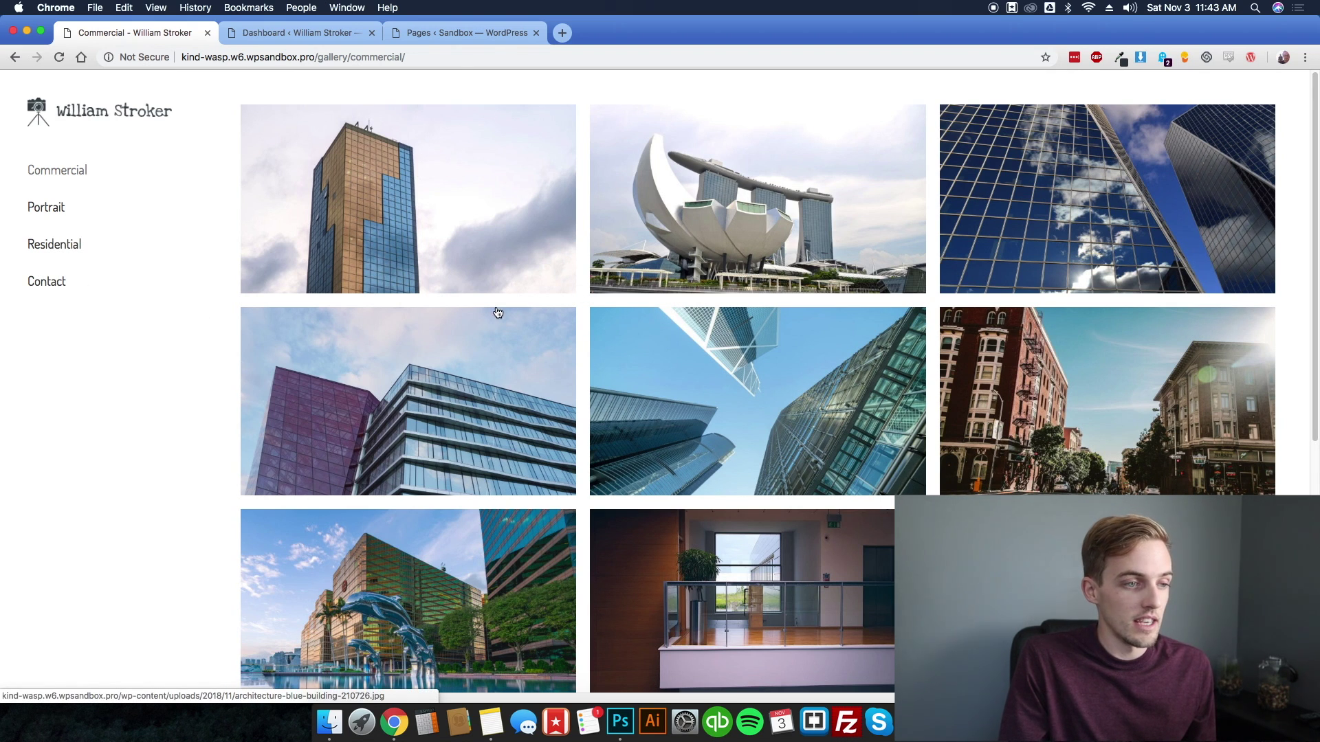
pyautogui.scroll(-6, 580, 304)
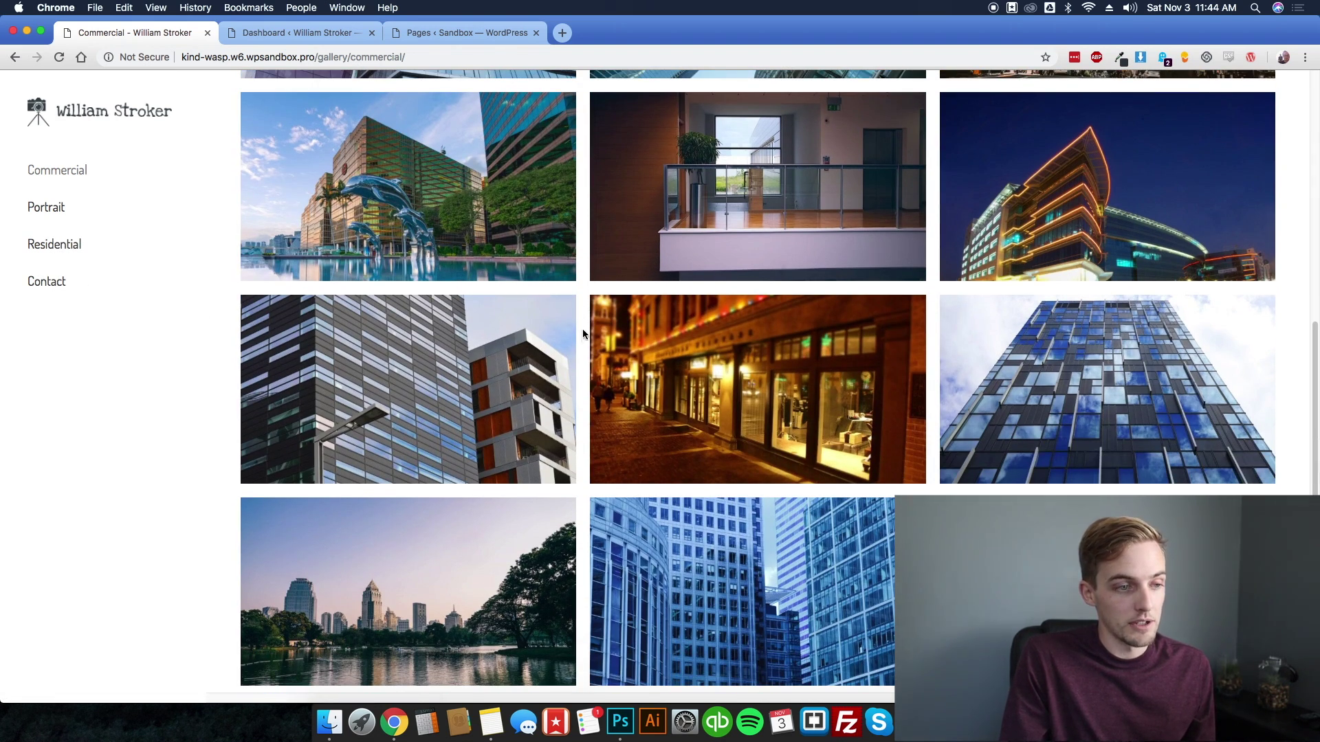
pyautogui.scroll(6, 583, 335)
# - View the Commercial gallery's first five photos in the lightbox and close it
pyautogui.click(529, 239)
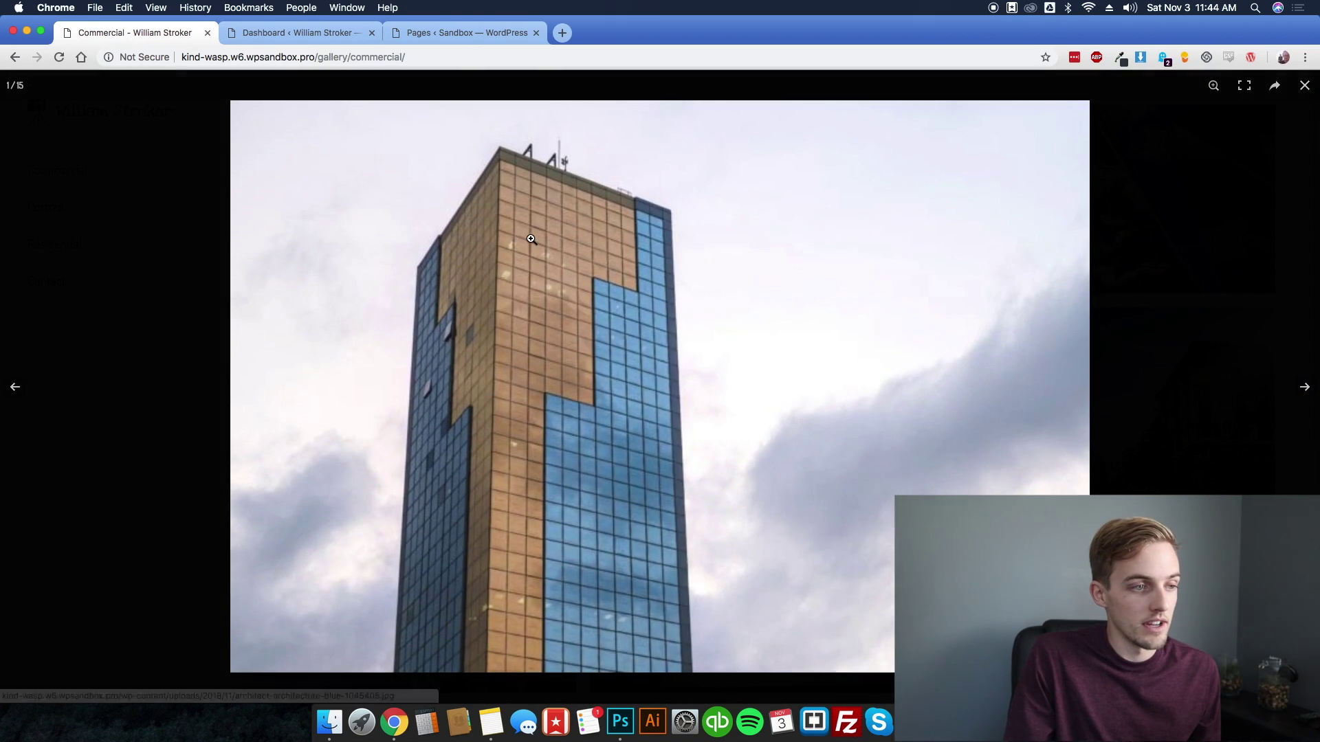
pyautogui.click(1304, 388)
pyautogui.click(1304, 387)
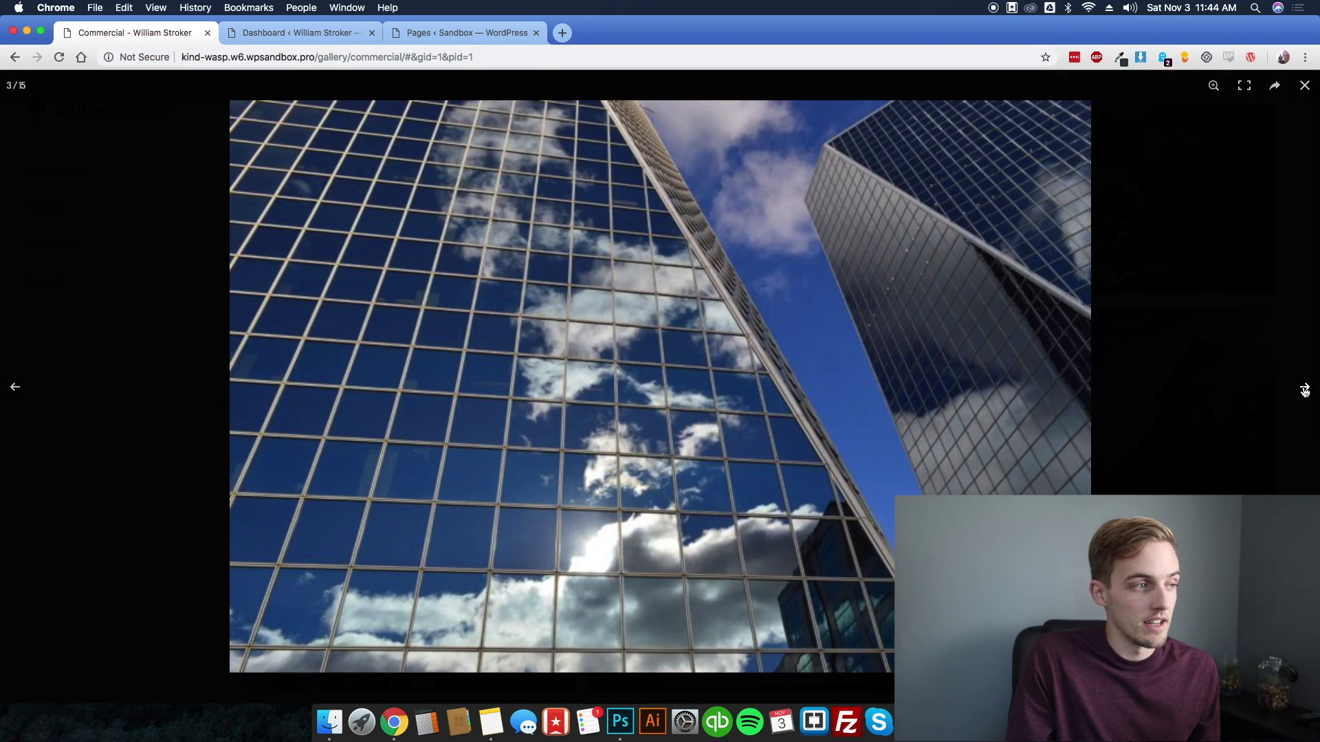
pyautogui.click(1304, 387)
pyautogui.click(1304, 388)
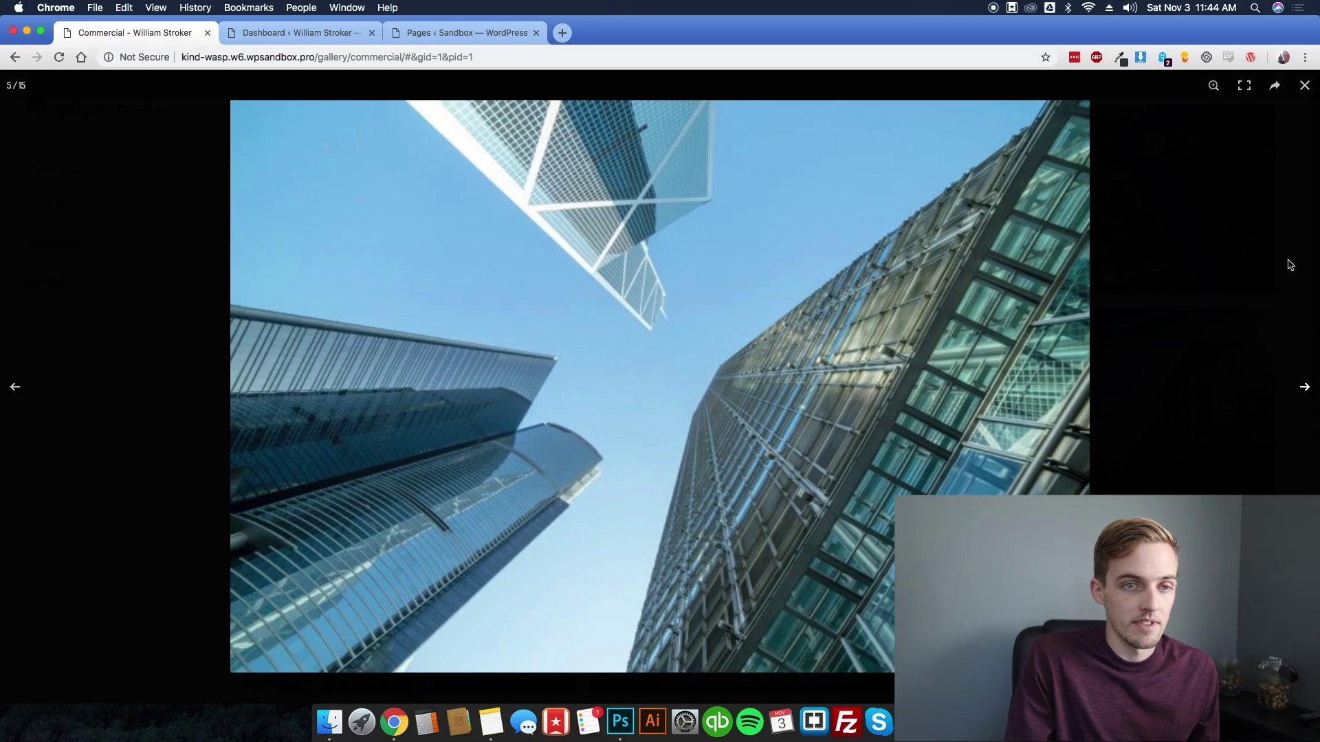
pyautogui.click(1304, 85)
# - In the finished site's WordPress admin, open the Gallery field group and examine the Gallery field's type setting
pyautogui.hotkey('ctrl', 'Tab')
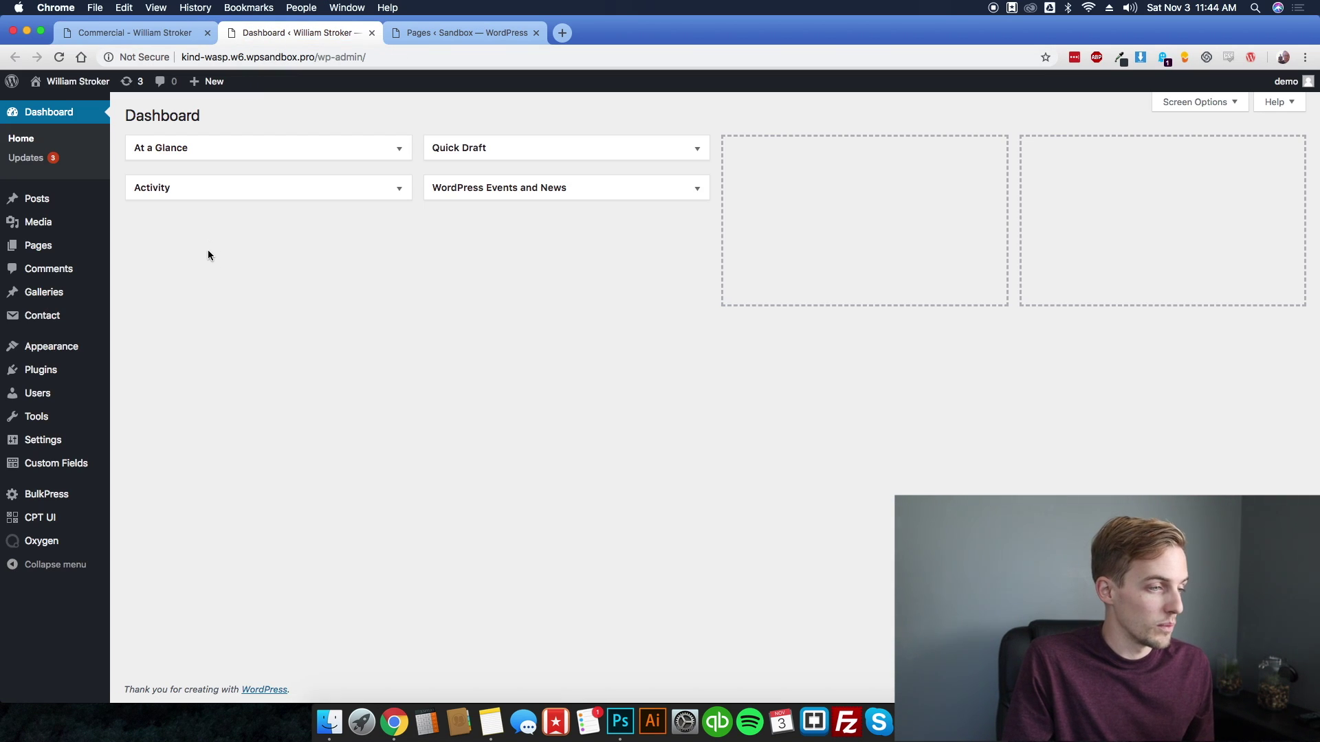
pyautogui.moveTo(81, 464)
pyautogui.click(139, 463)
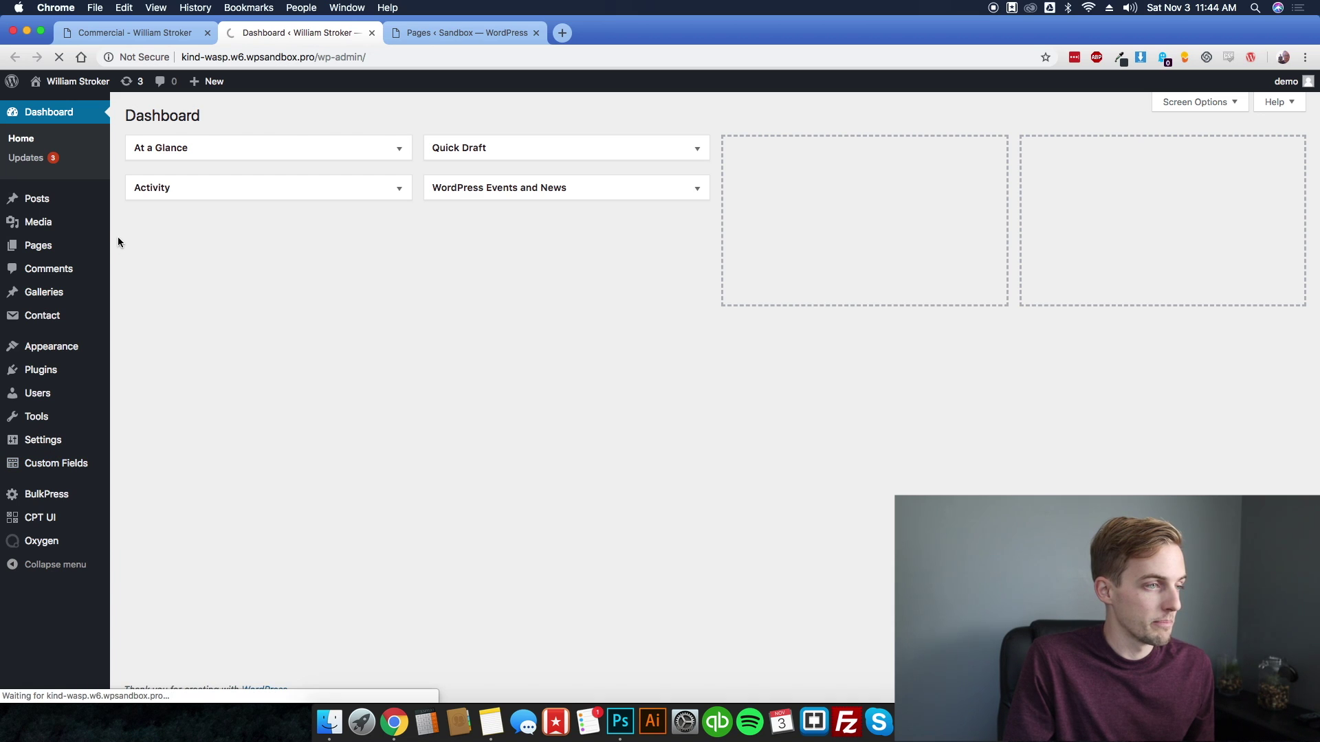
pyautogui.click(164, 187)
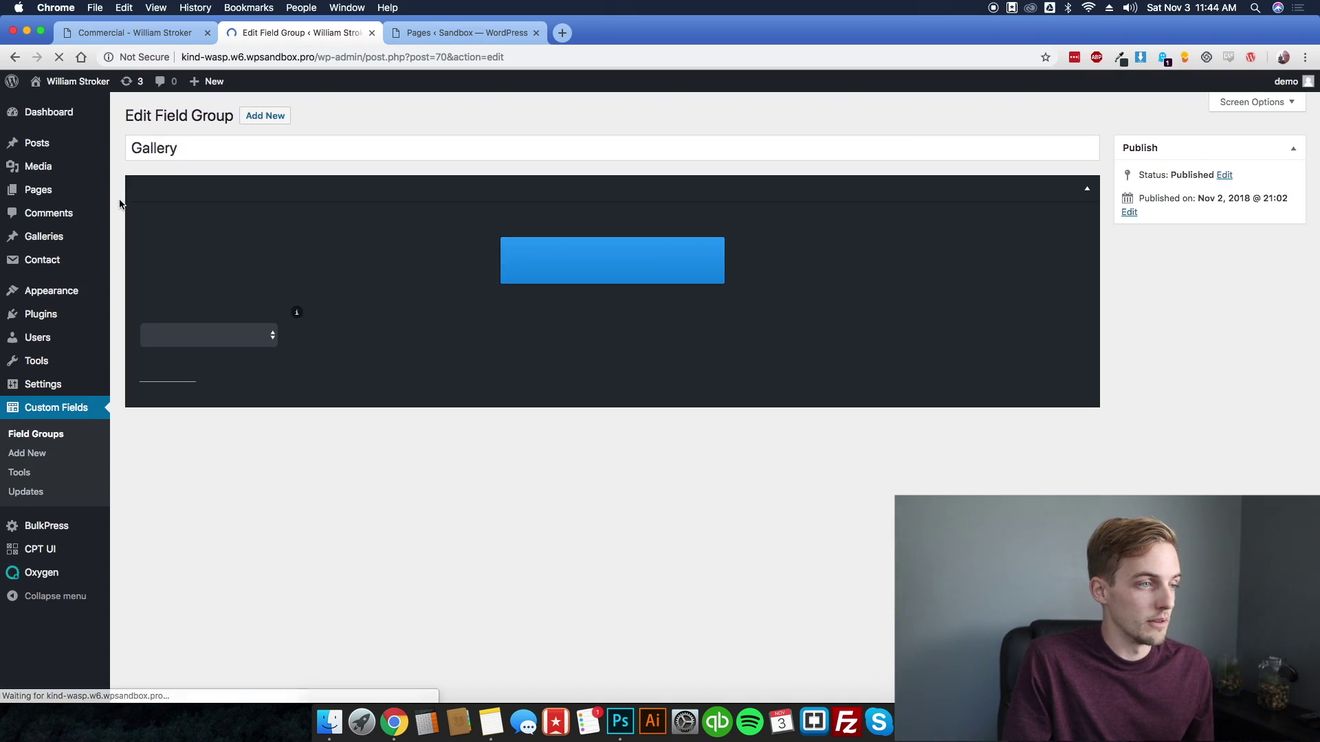
pyautogui.scroll(-3, 200, 333)
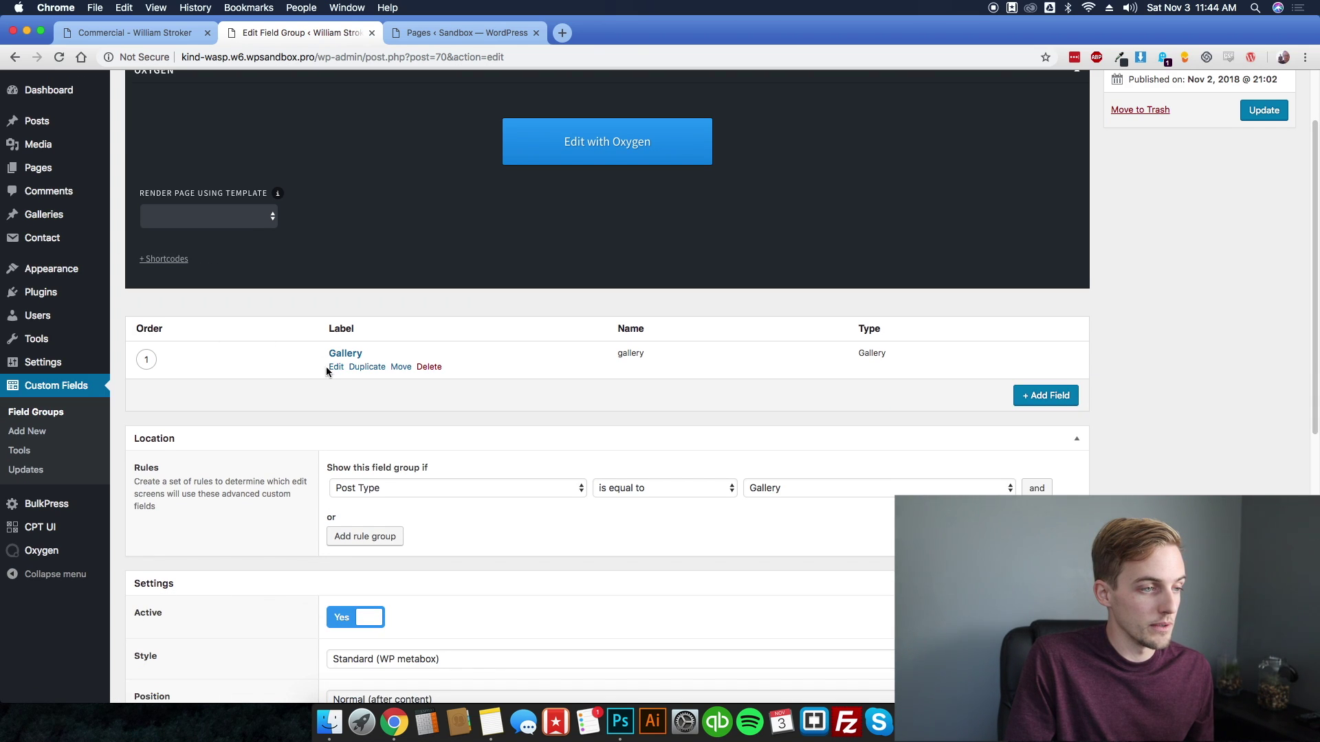
pyautogui.click(335, 369)
pyautogui.click(361, 523)
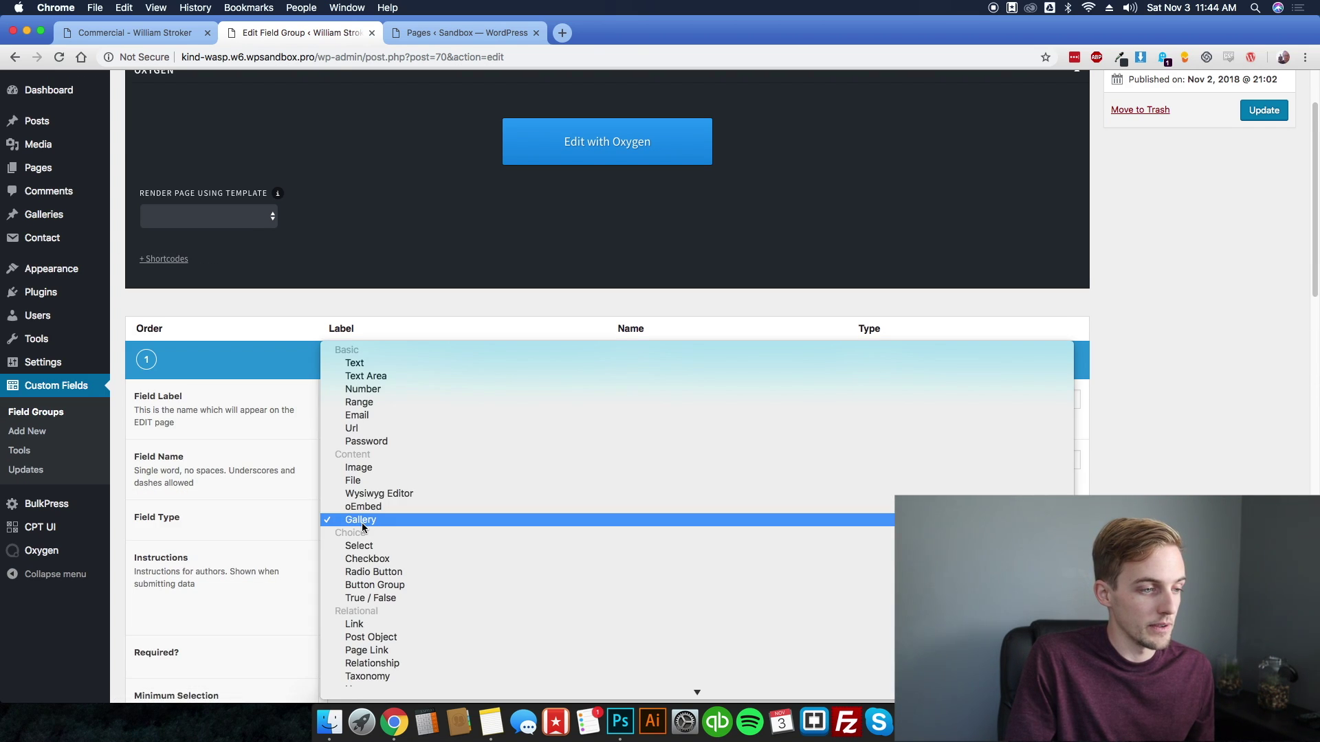
pyautogui.click(369, 520)
# - Compare the finished site's gallery entries with its front-end navigation and open the Oxygen templates list
pyautogui.moveTo(42, 527)
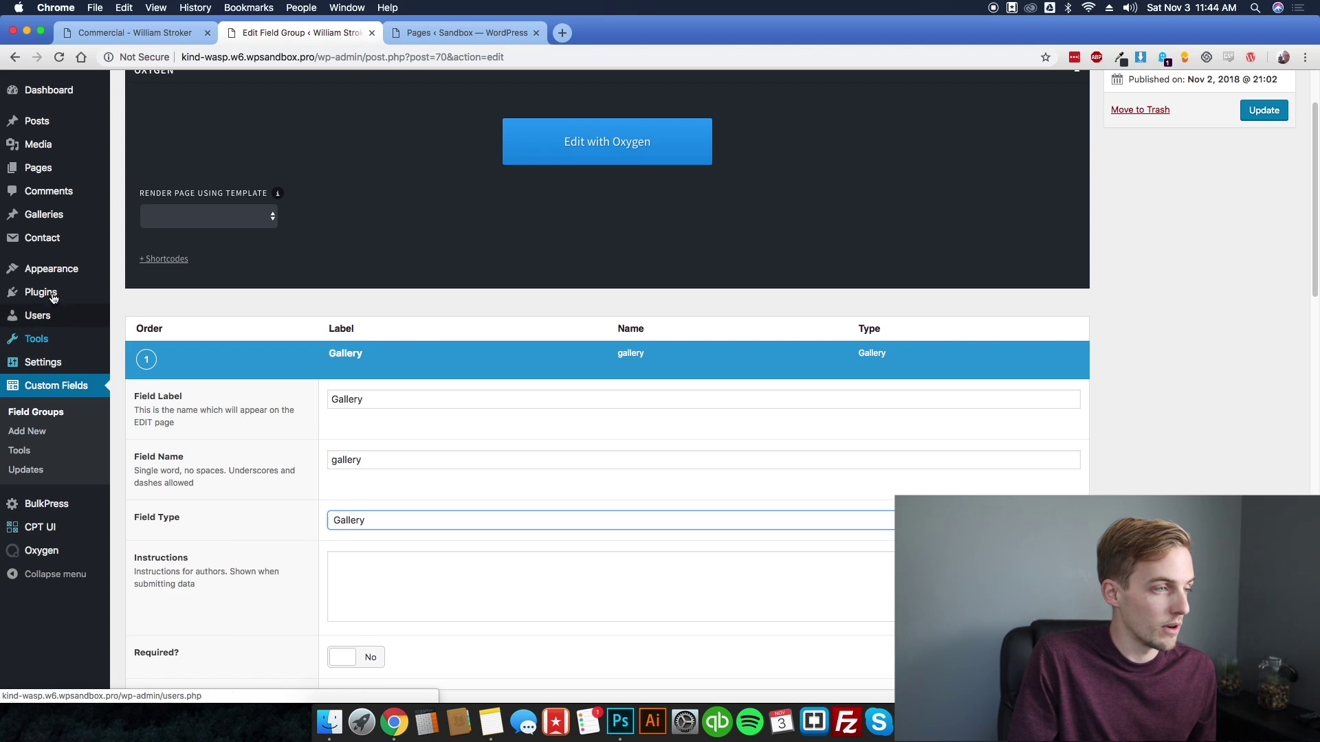
pyautogui.click(126, 221)
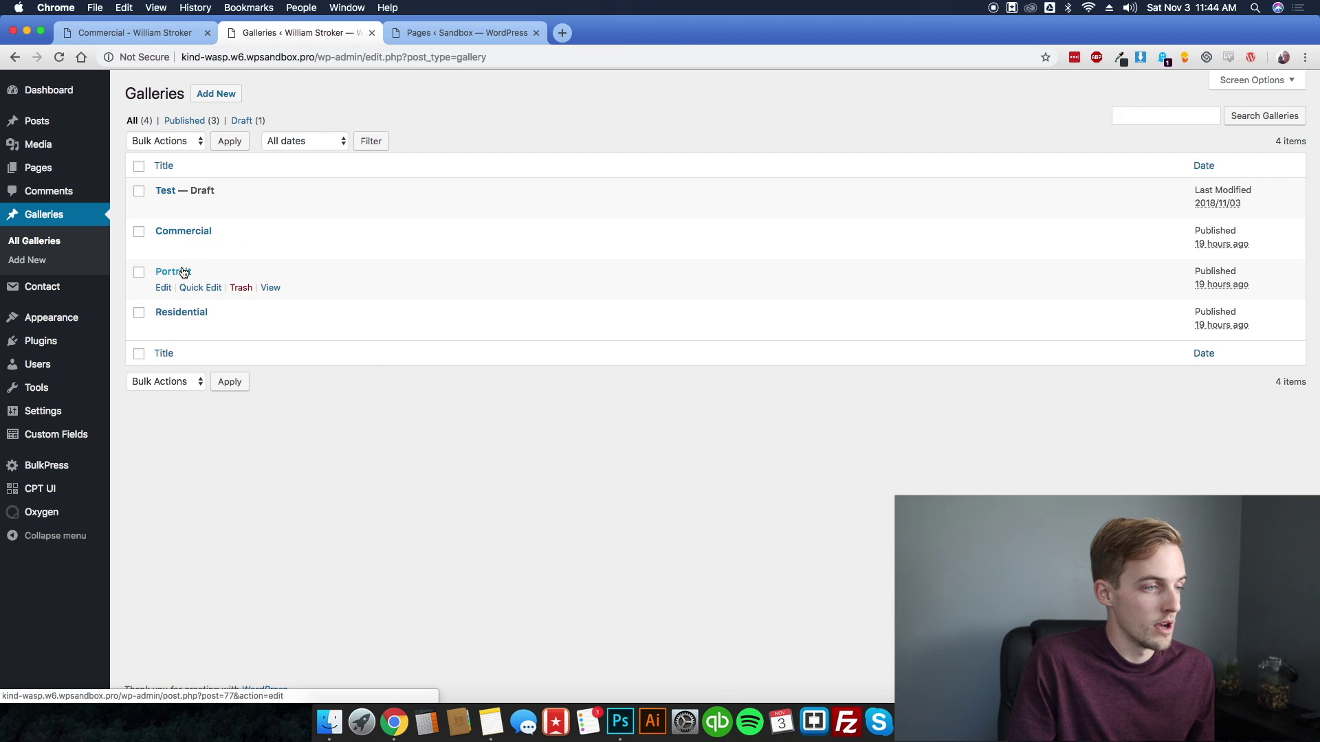
pyautogui.click(155, 31)
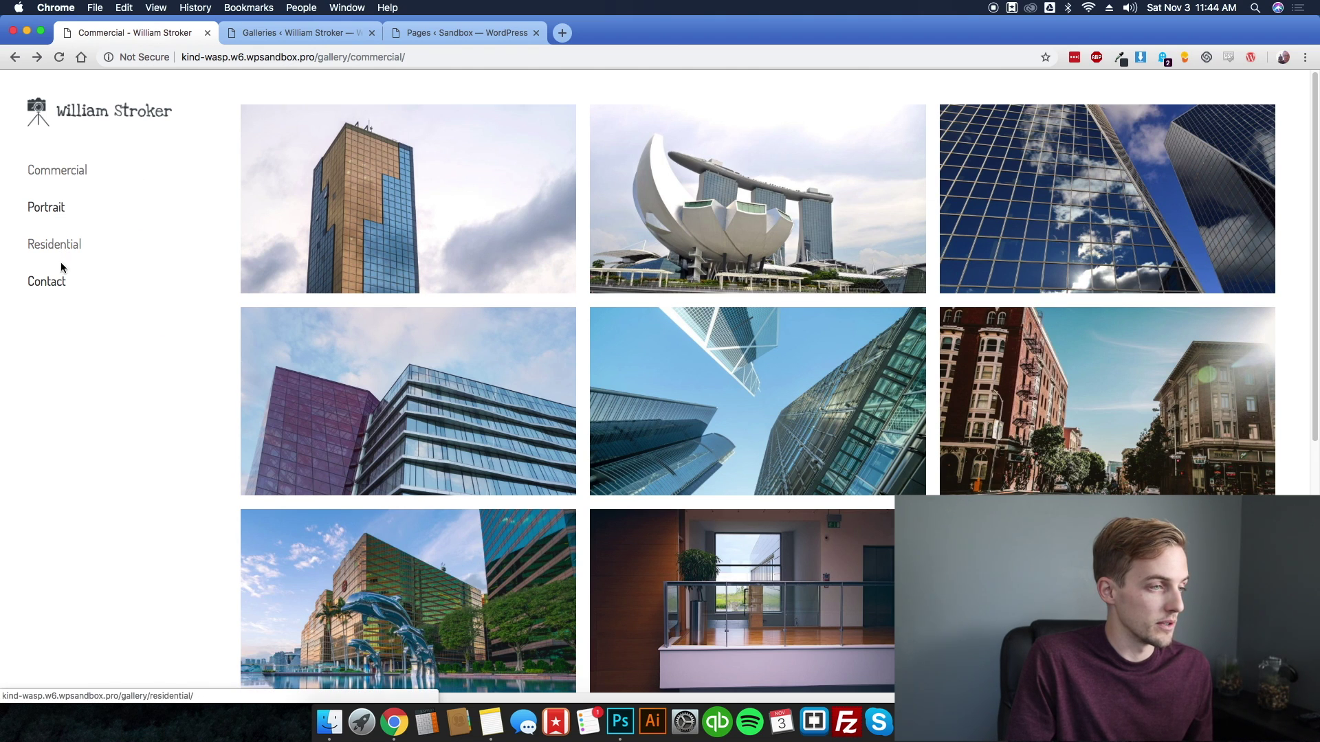
pyautogui.click(253, 35)
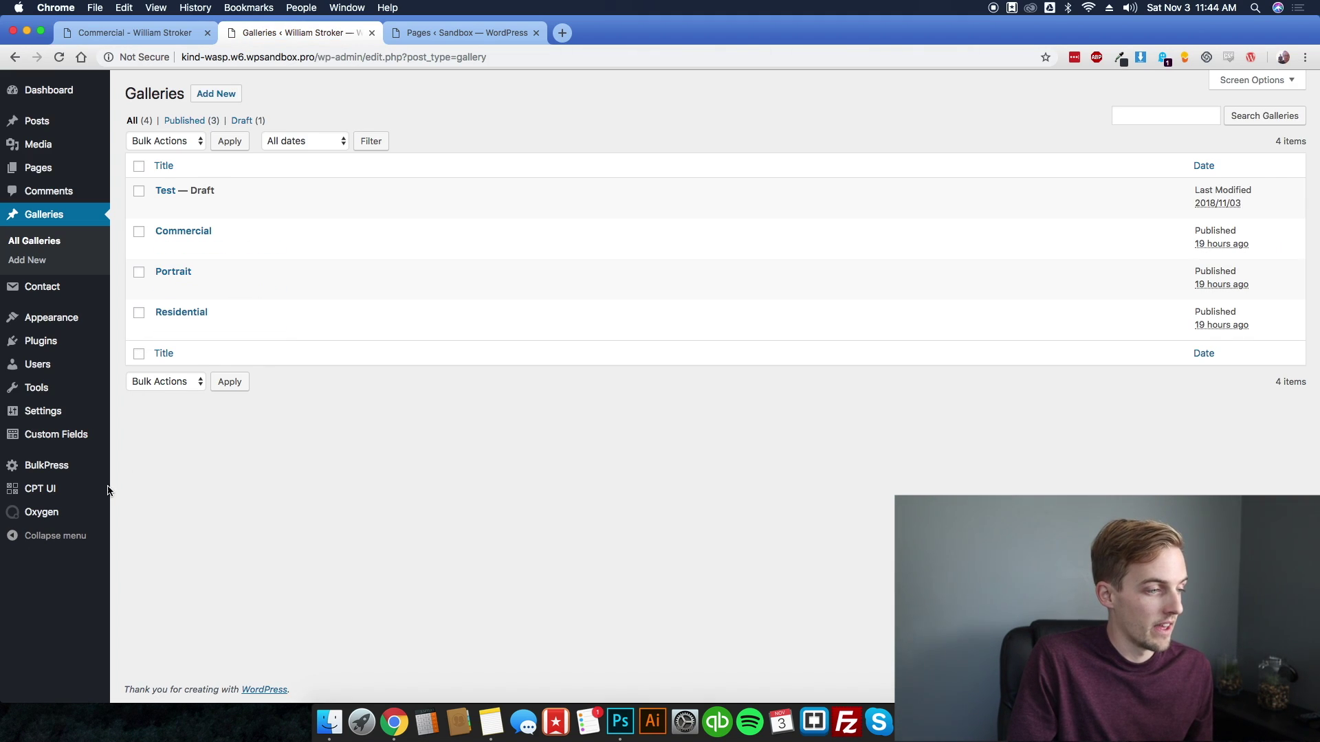
pyautogui.moveTo(103, 512)
pyautogui.click(138, 538)
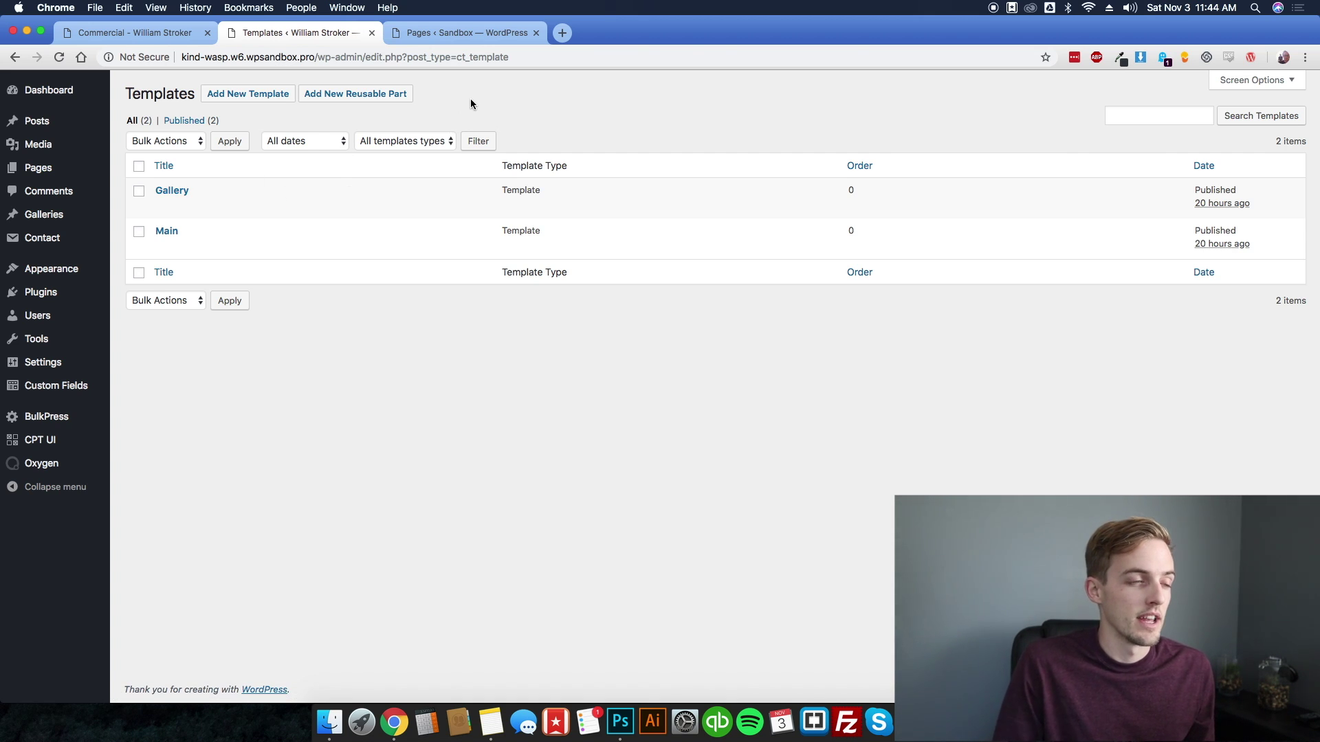
# - Switch to the blank Sandbox site's admin and review its installed plugins
pyautogui.click(457, 34)
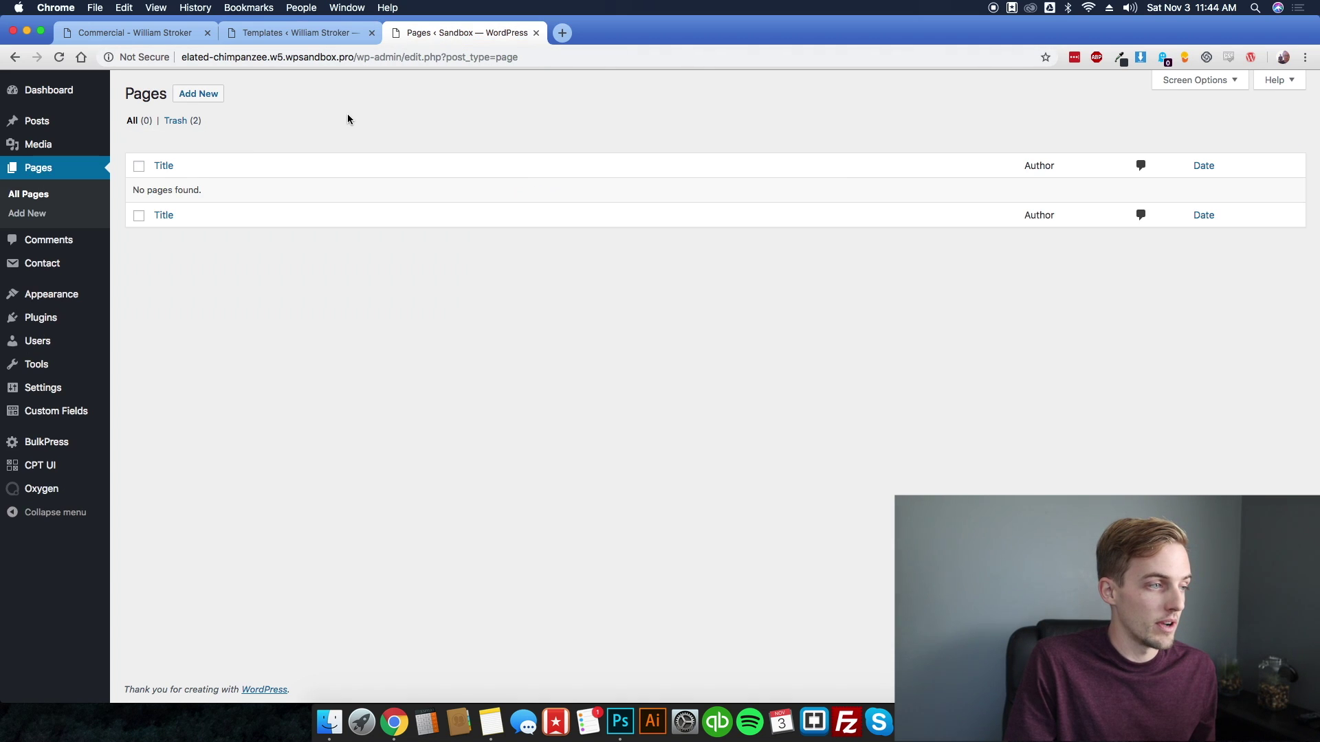
pyautogui.moveTo(65, 320)
pyautogui.click(129, 322)
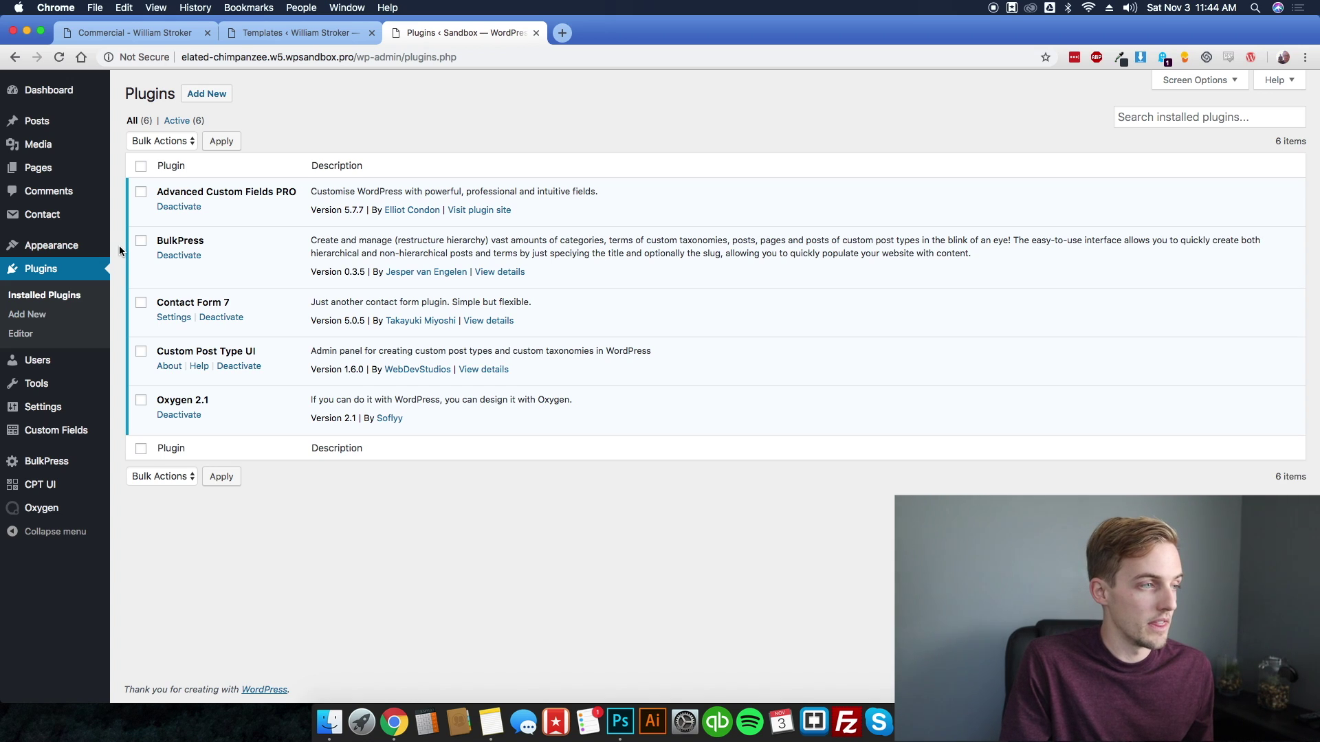
pyautogui.moveTo(42, 144)
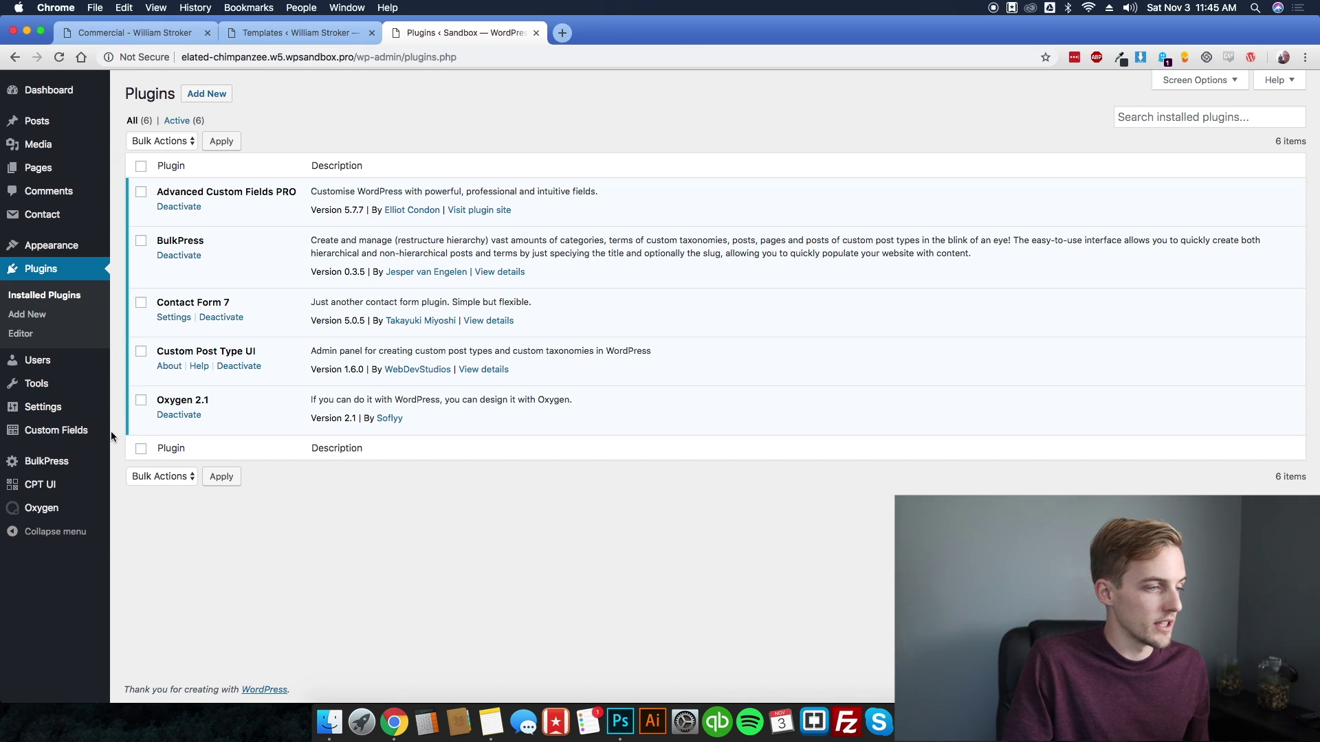
# - Add a custom post type with the slug gallery, plural label Galleries and singular label Gallery
pyautogui.moveTo(42, 486)
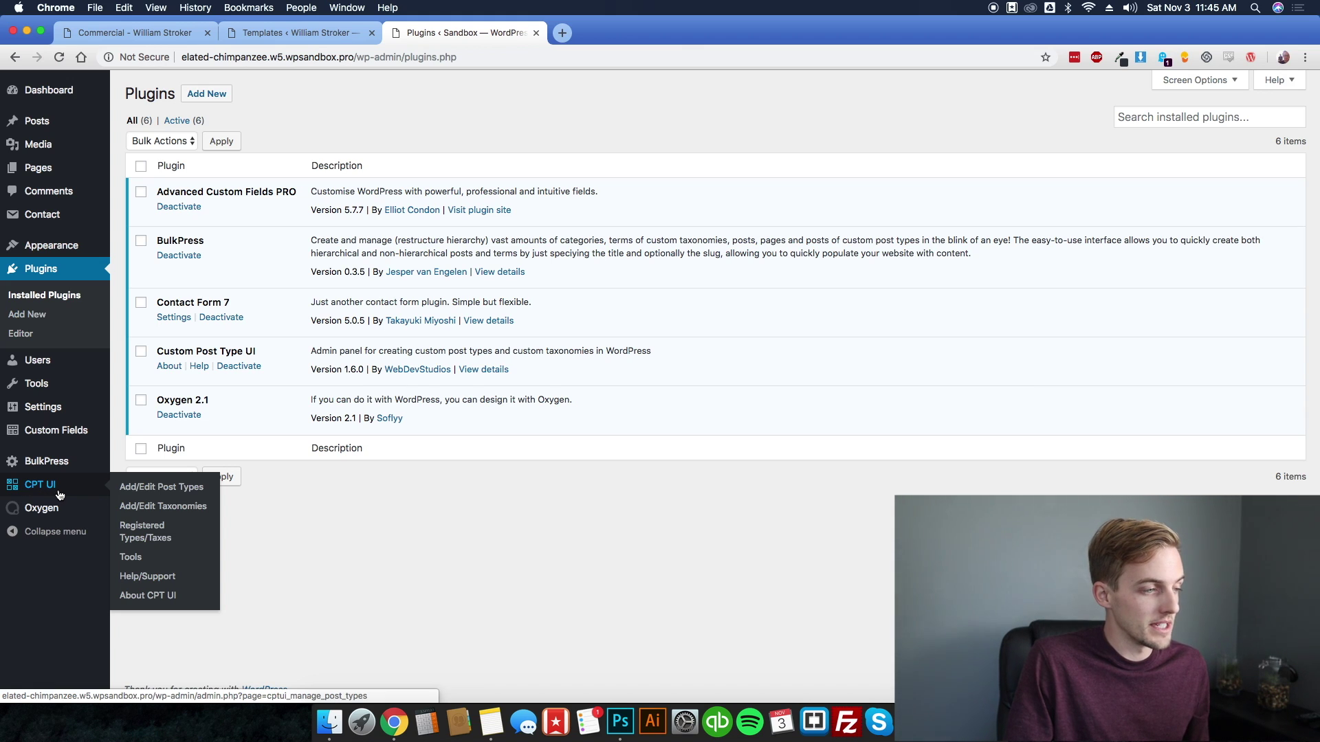
pyautogui.click(148, 494)
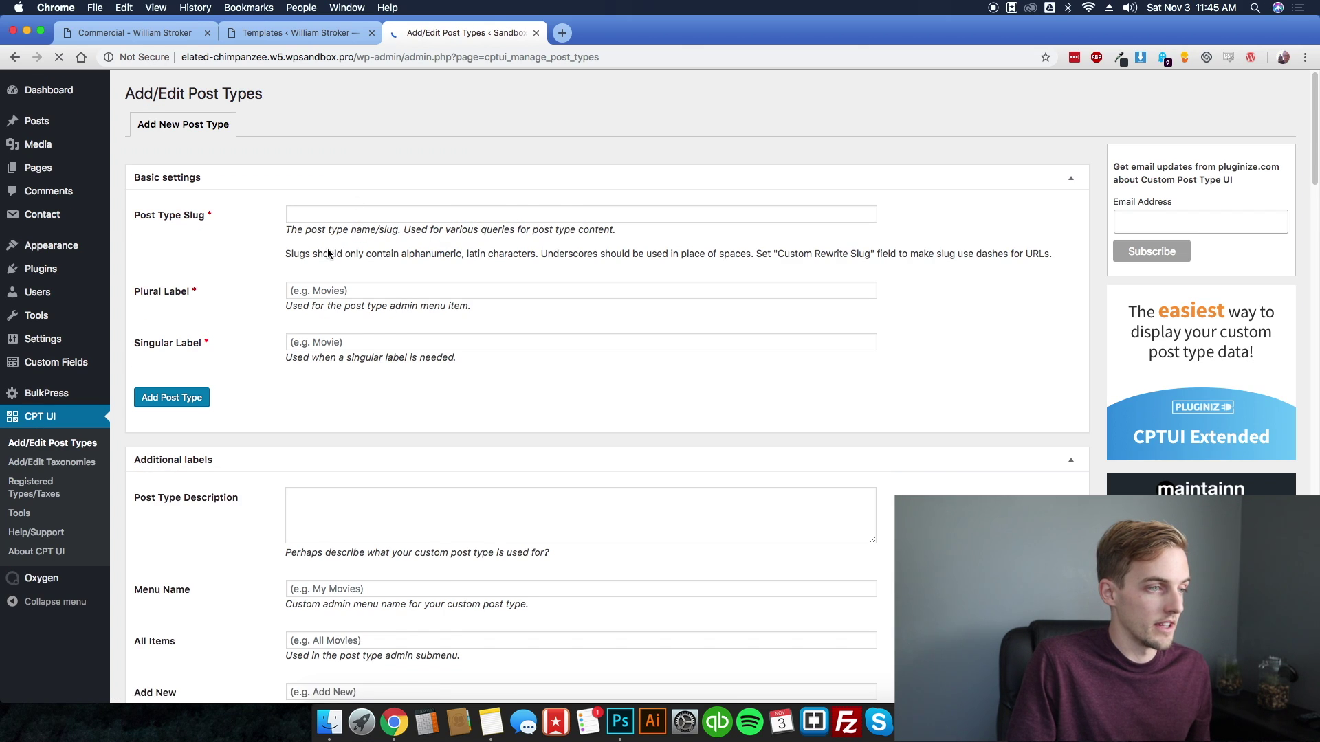
pyautogui.click(353, 215)
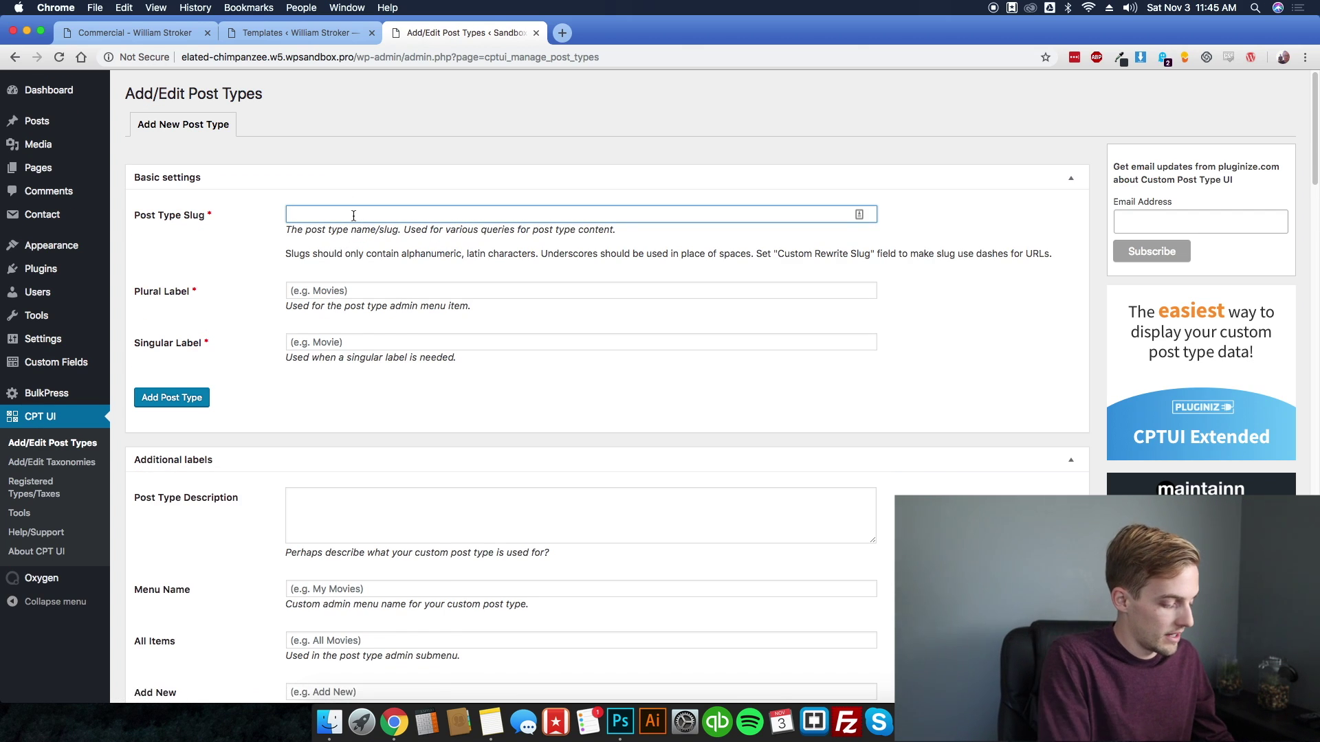
pyautogui.write('gallery')
pyautogui.press('Tab')
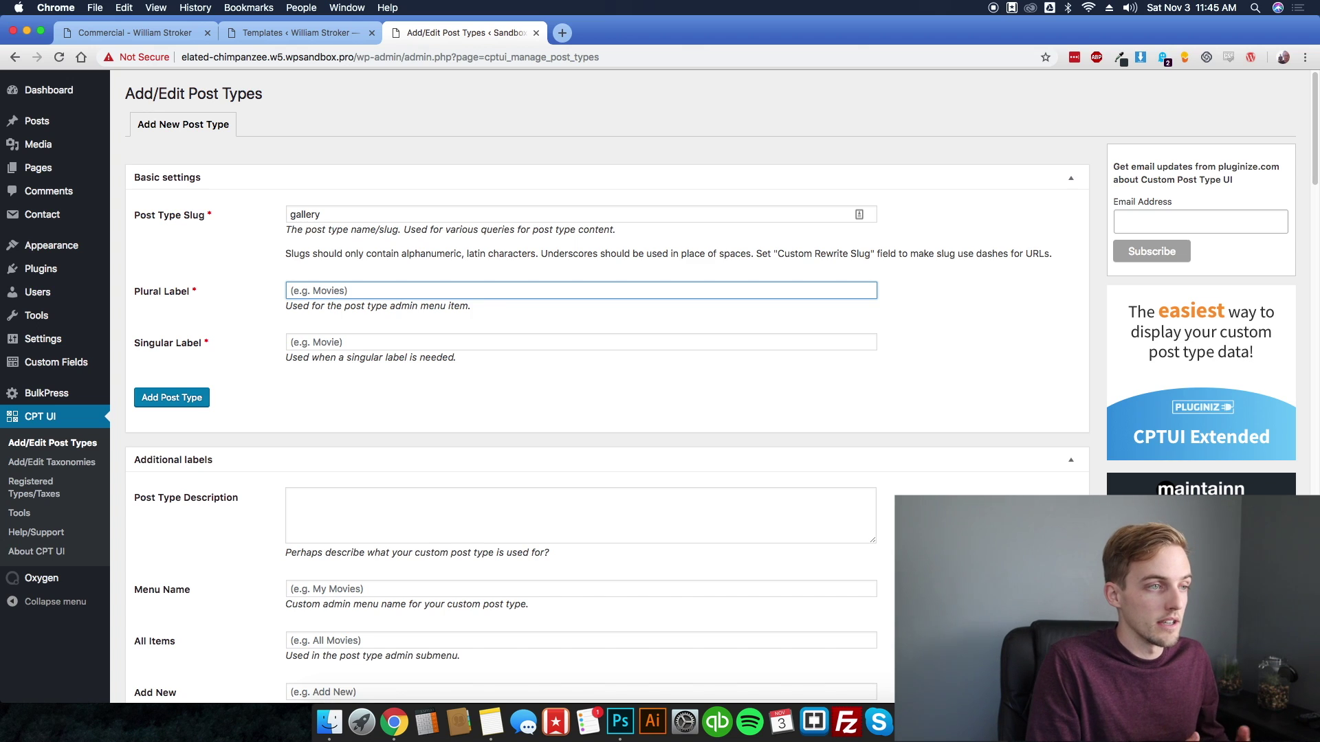
pyautogui.moveTo(227, 57); pyautogui.dragTo(346, 57)
pyautogui.click(329, 288)
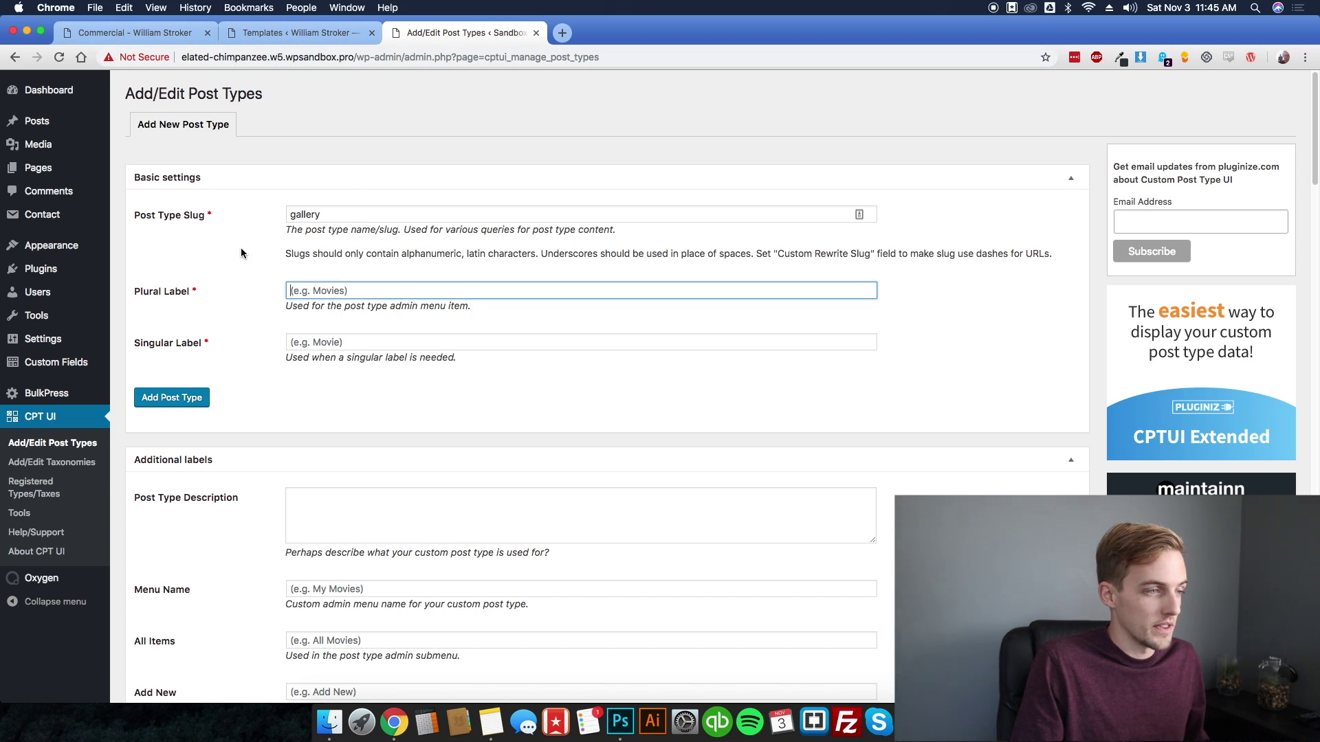
pyautogui.write('Galleries')
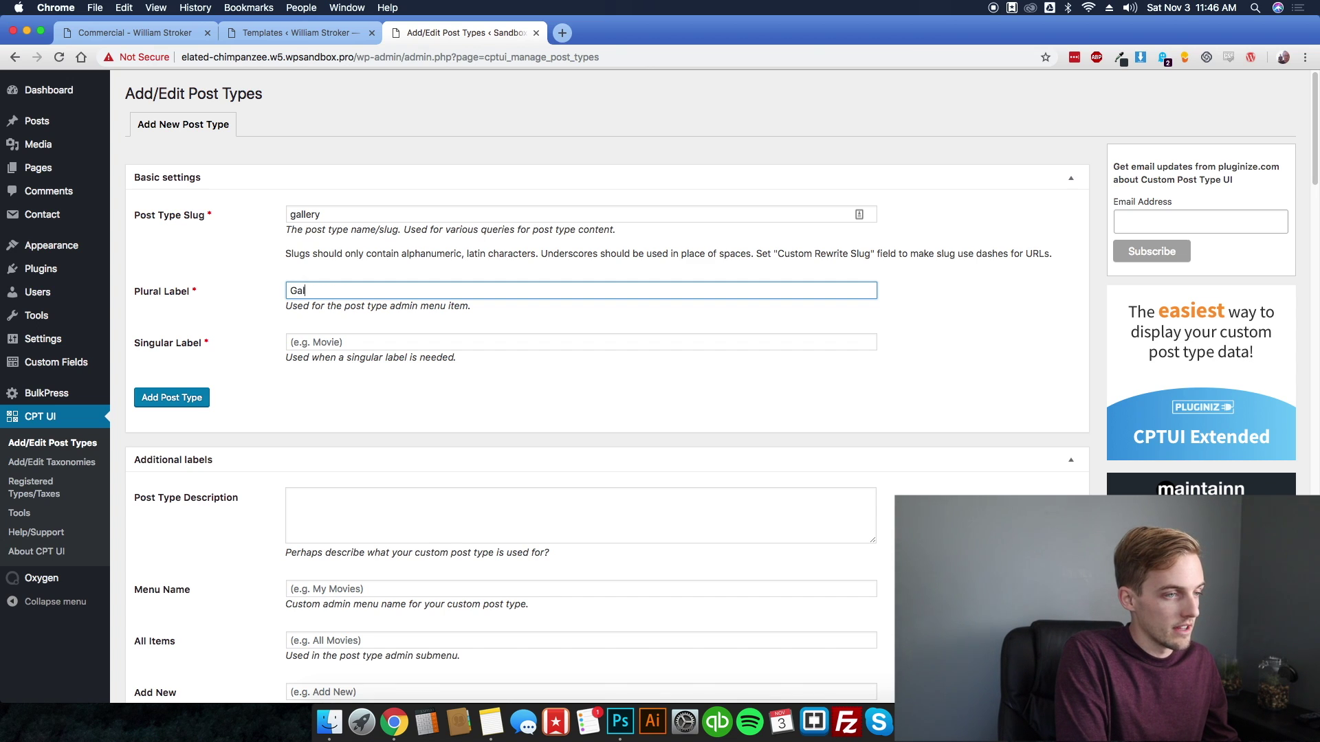
pyautogui.press('Tab')
pyautogui.write('Ga')
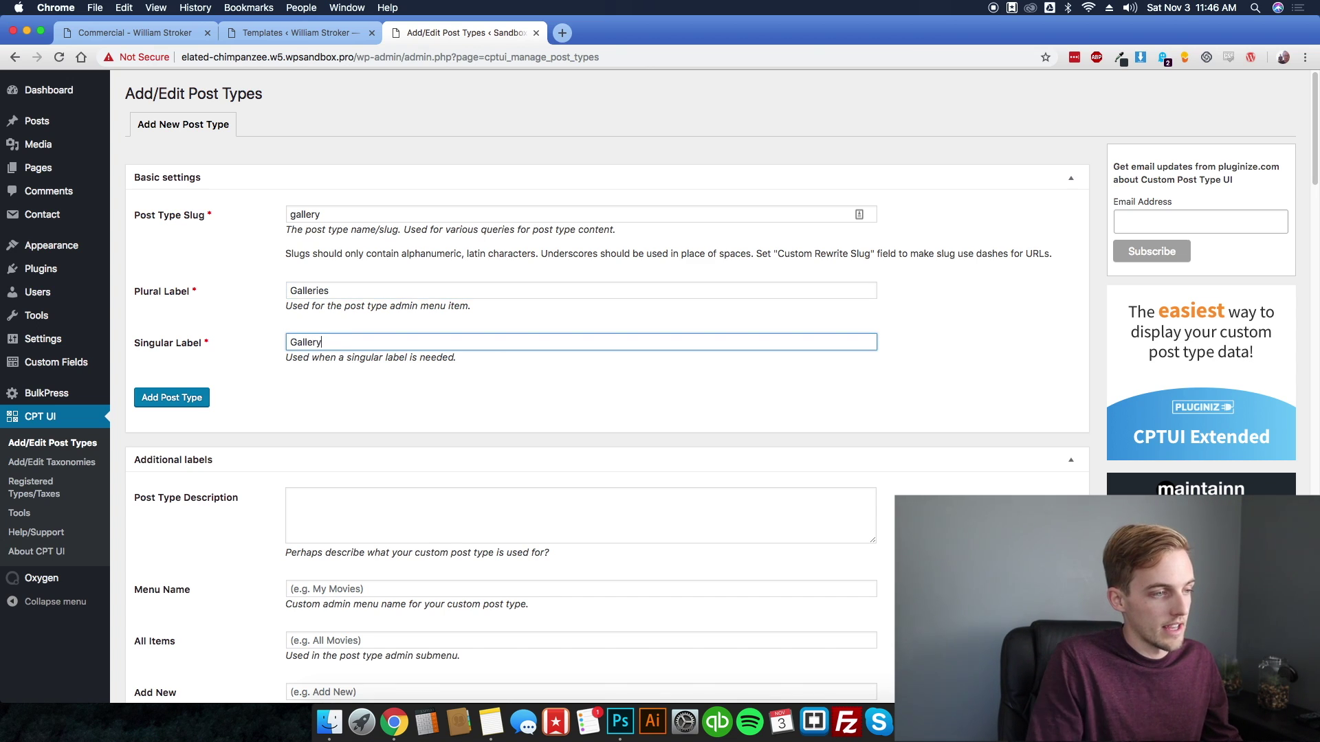
pyautogui.click(180, 401)
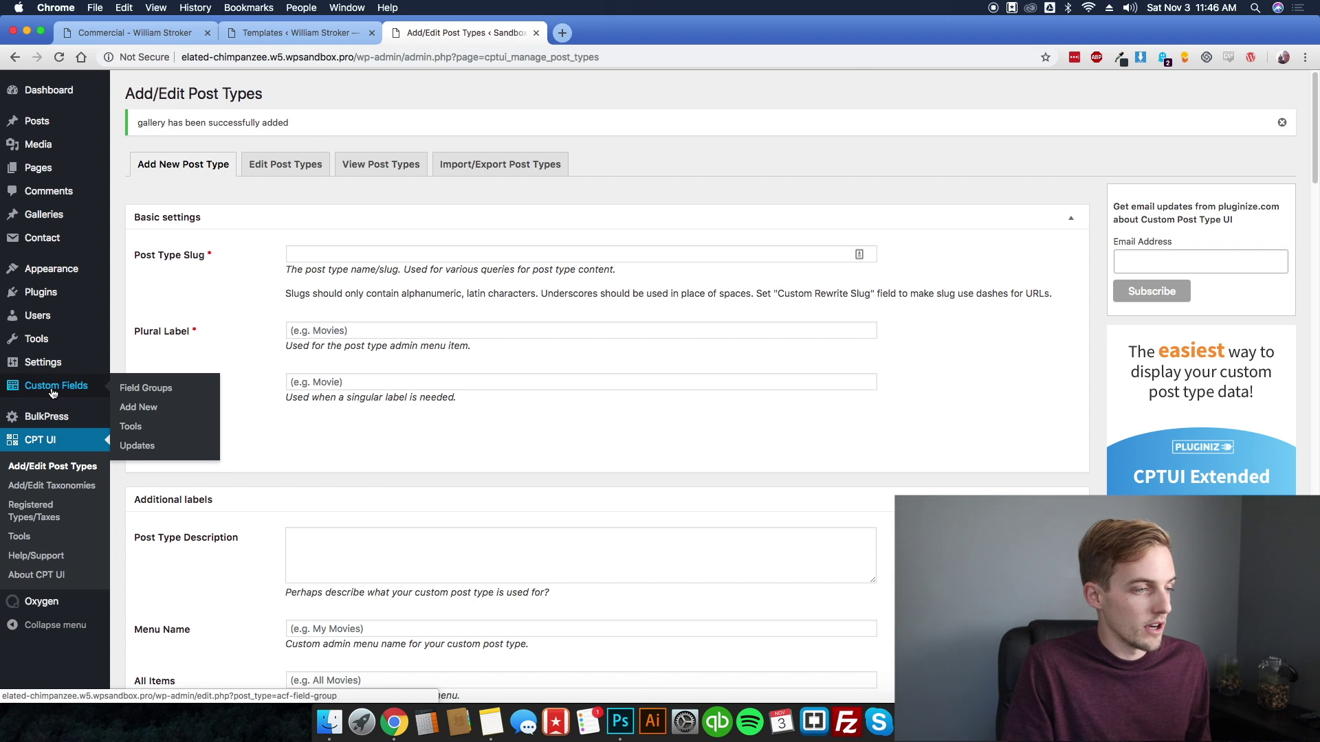
# - Start a new custom field group titled Gallery, shown when the post type is equal to Gallery
pyautogui.click(134, 411)
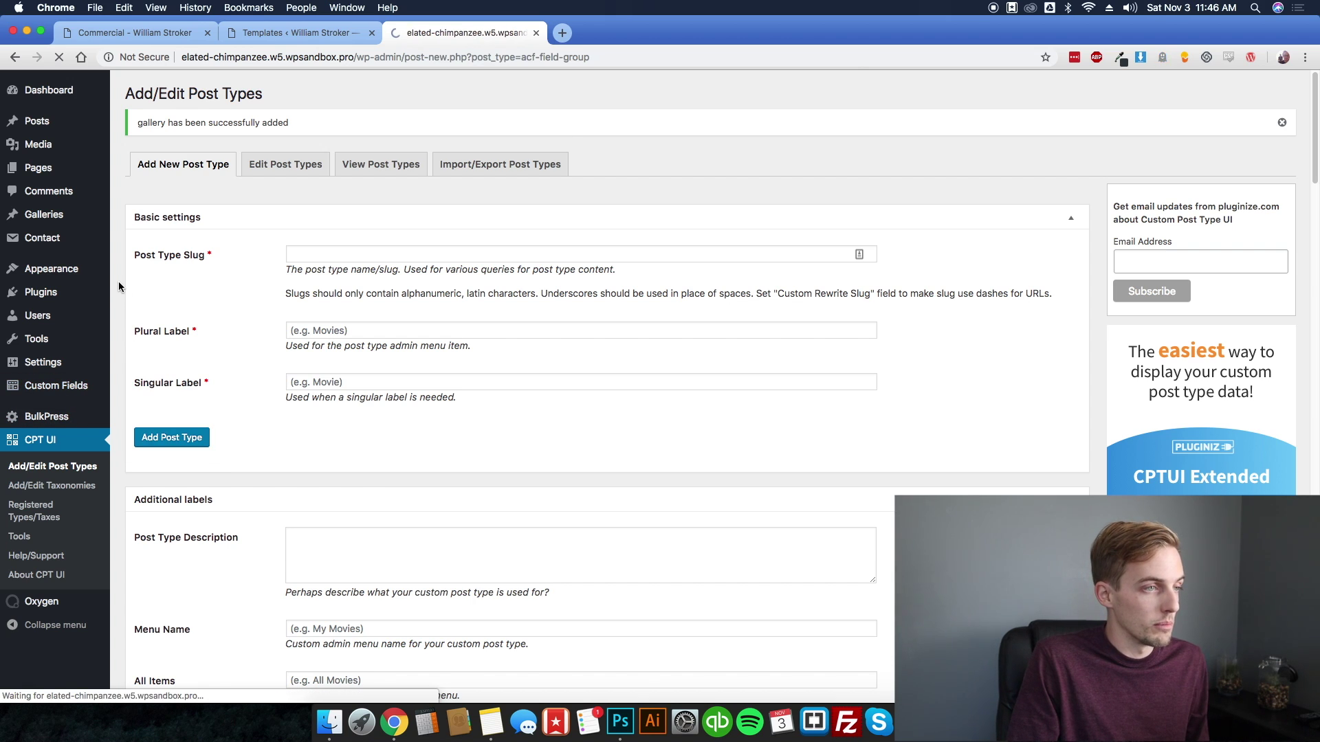
pyautogui.write('Gallery')
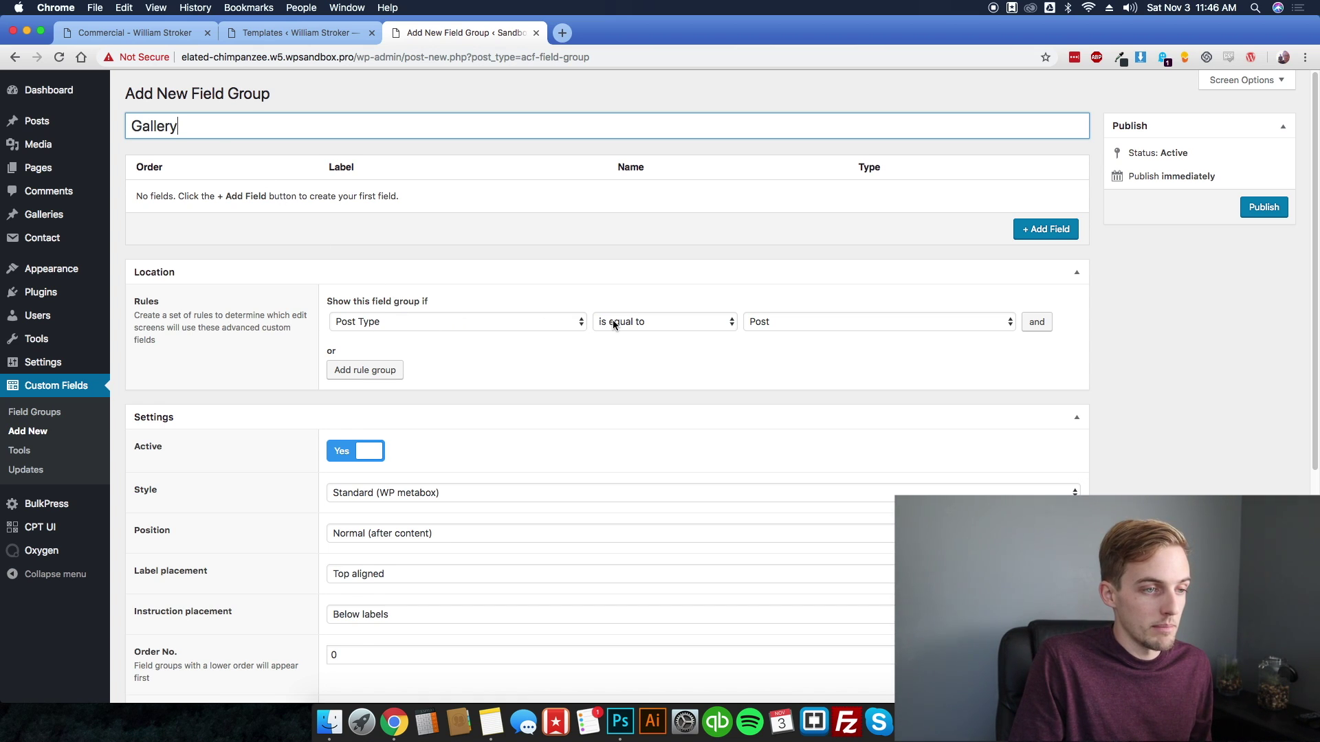
pyautogui.click(770, 320)
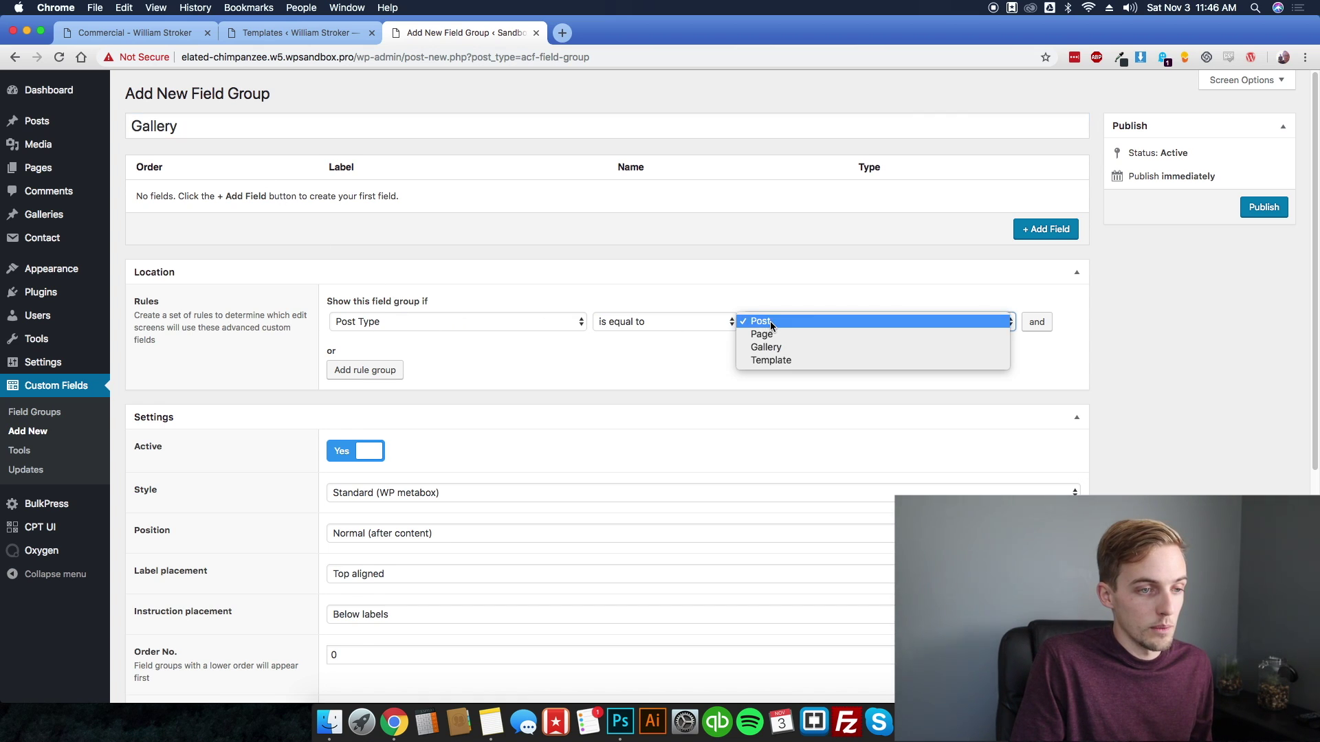
pyautogui.click(801, 345)
pyautogui.click(835, 250)
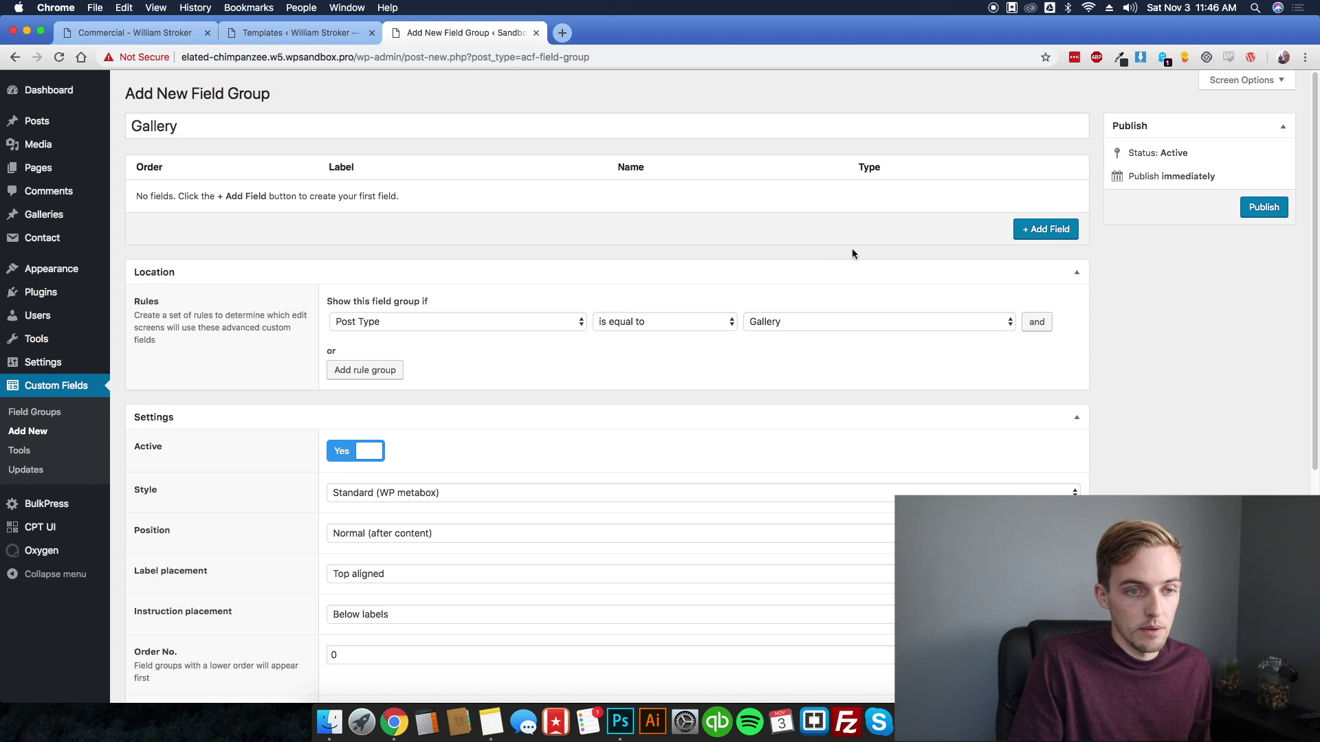
# - Add a field to the Gallery field group with the label Gallery and the name gallery
pyautogui.click(1046, 231)
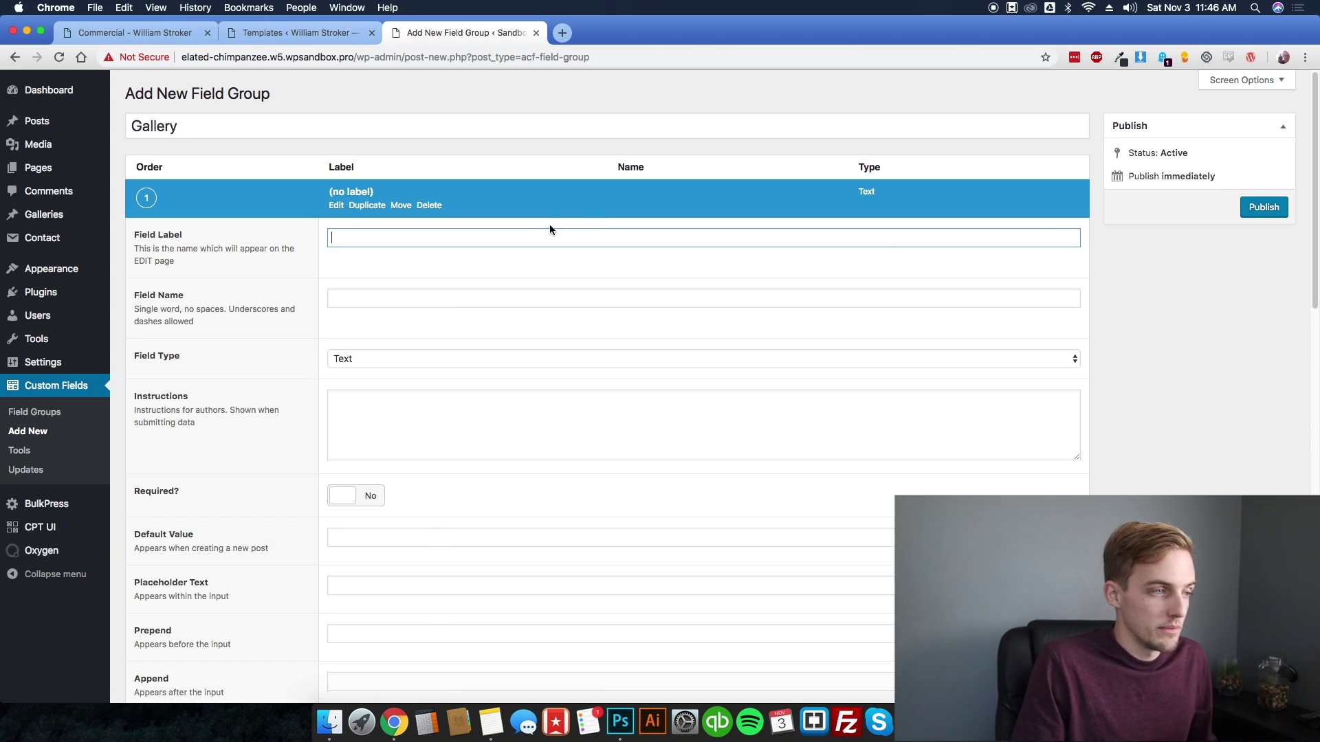
pyautogui.write('Galelry')
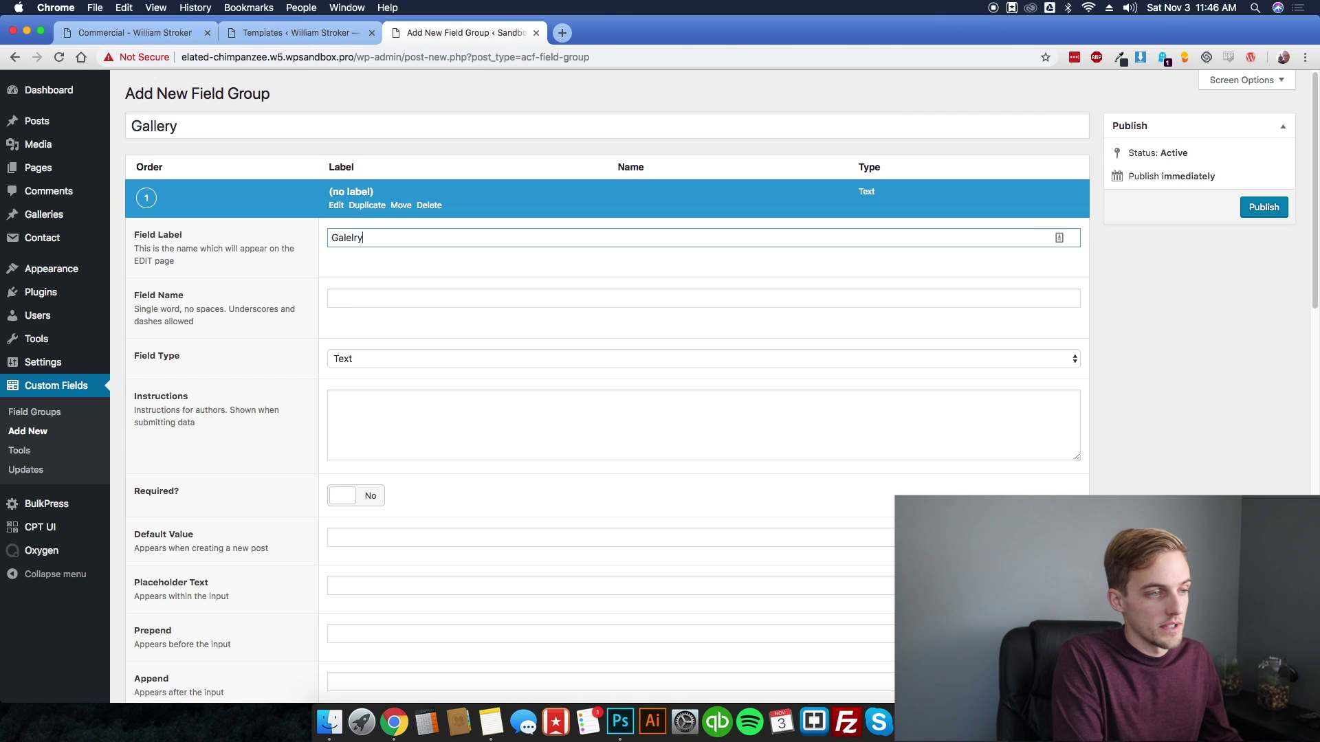
pyautogui.press('Tab')
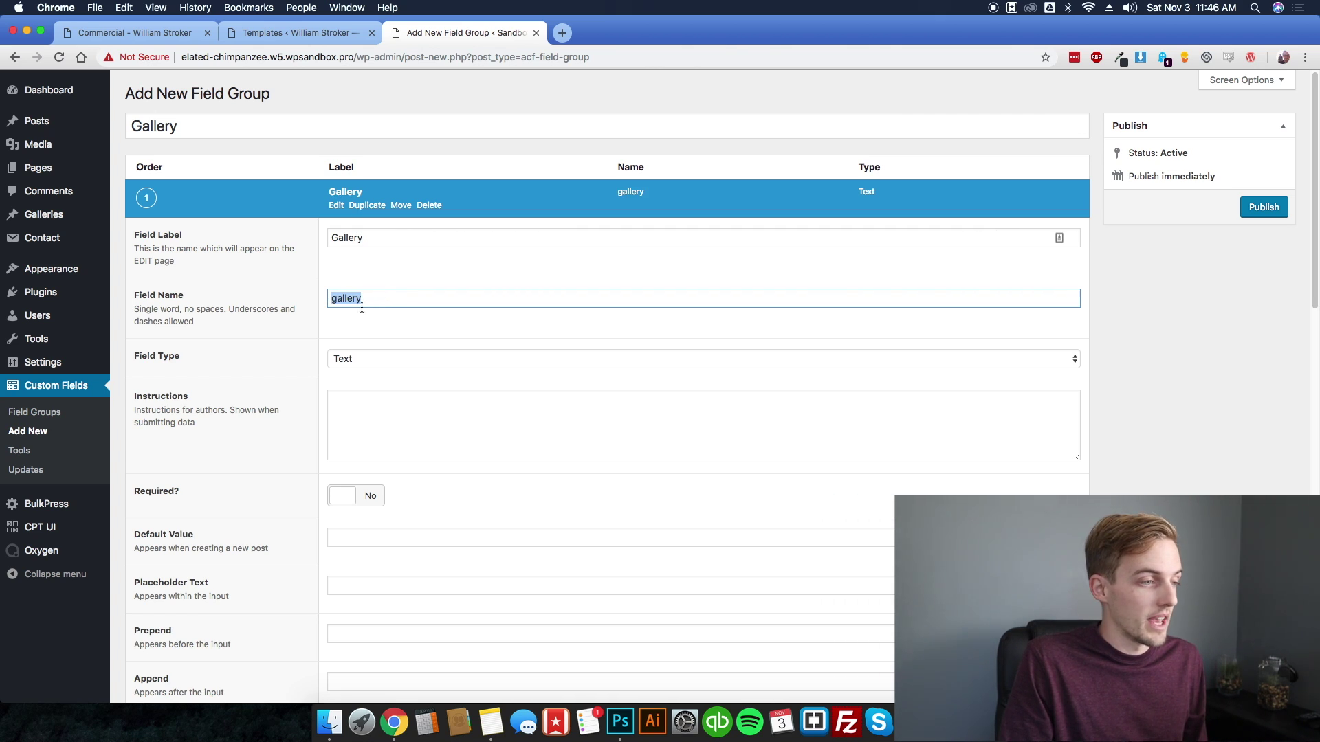
# - Set the Gallery field's type to Gallery and publish the field group
pyautogui.click(378, 359)
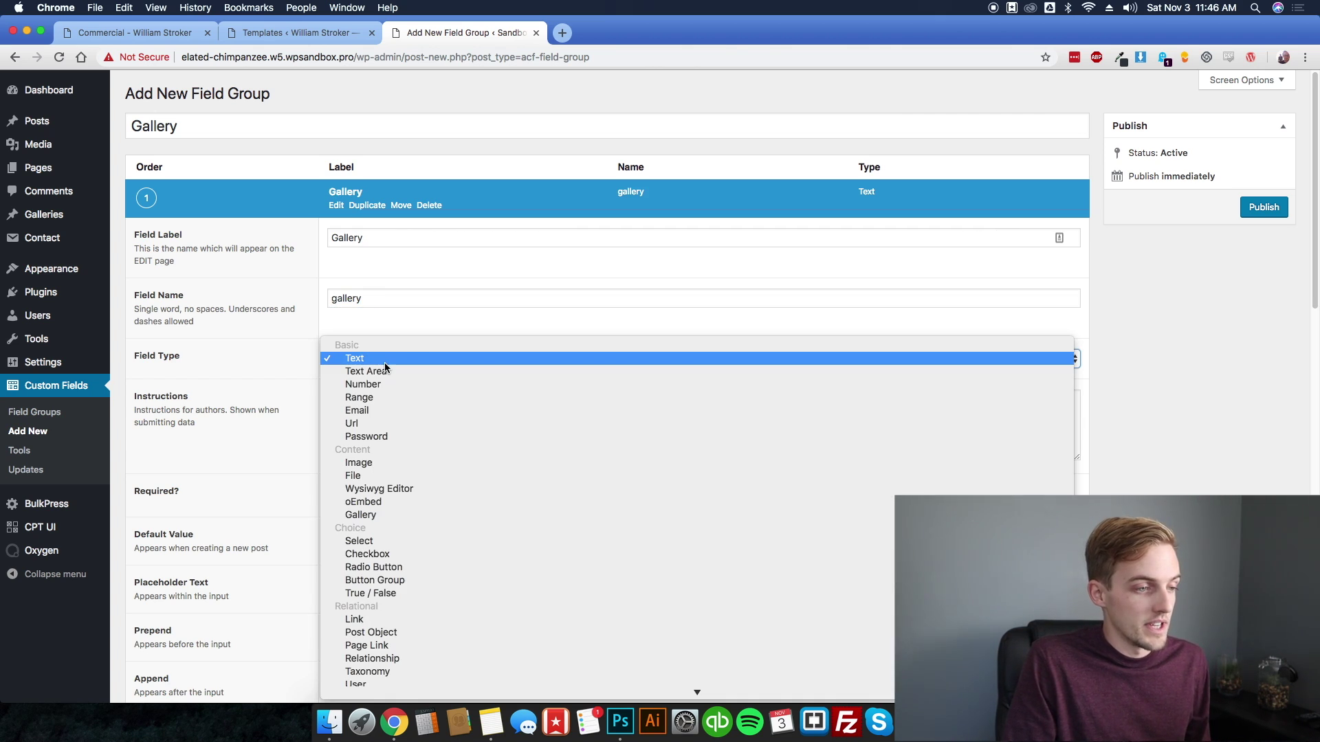
pyautogui.click(377, 520)
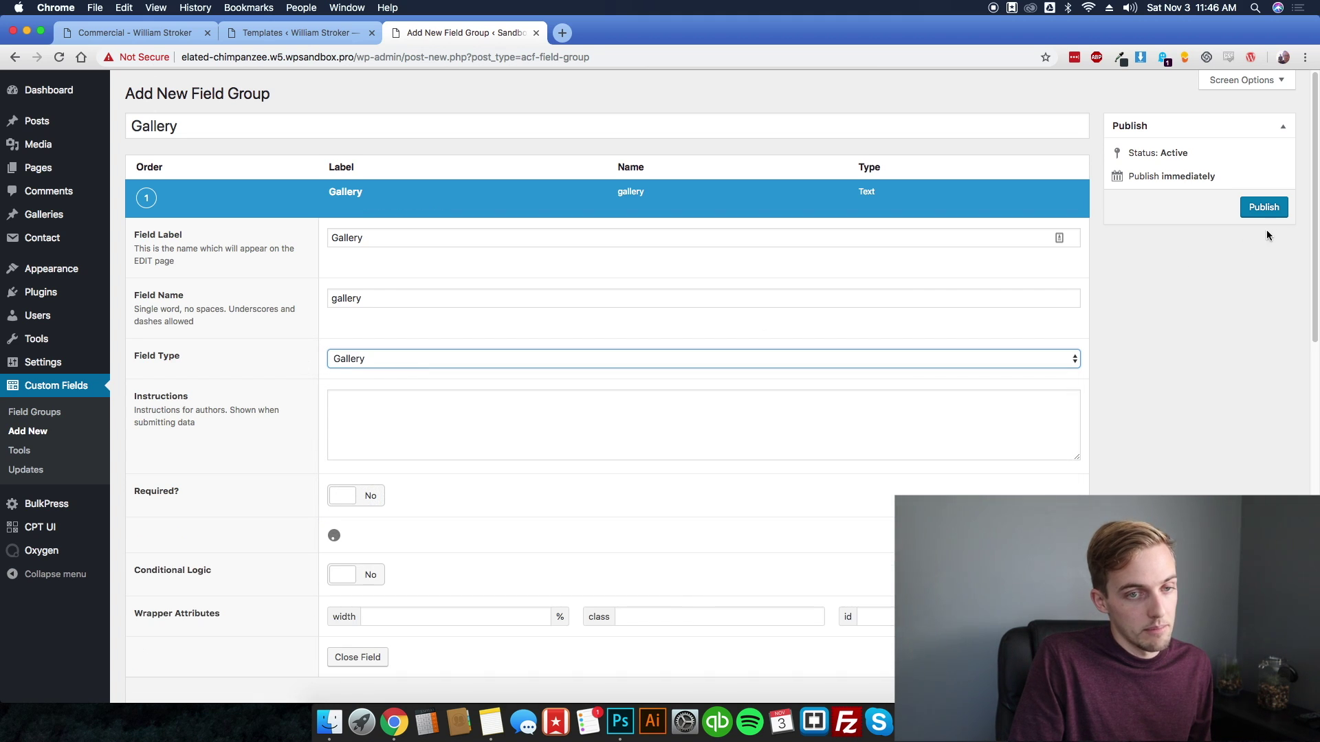
pyautogui.click(1257, 209)
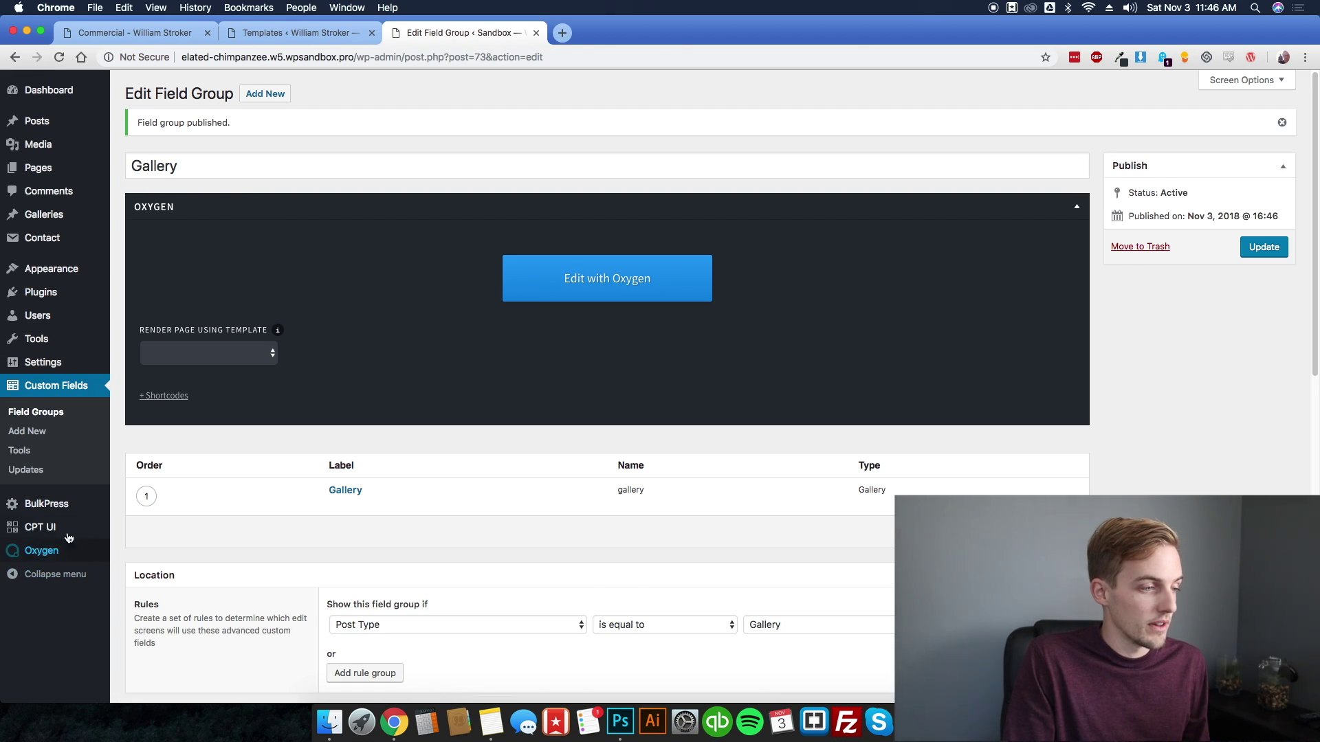
pyautogui.moveTo(42, 504)
pyautogui.click(132, 526)
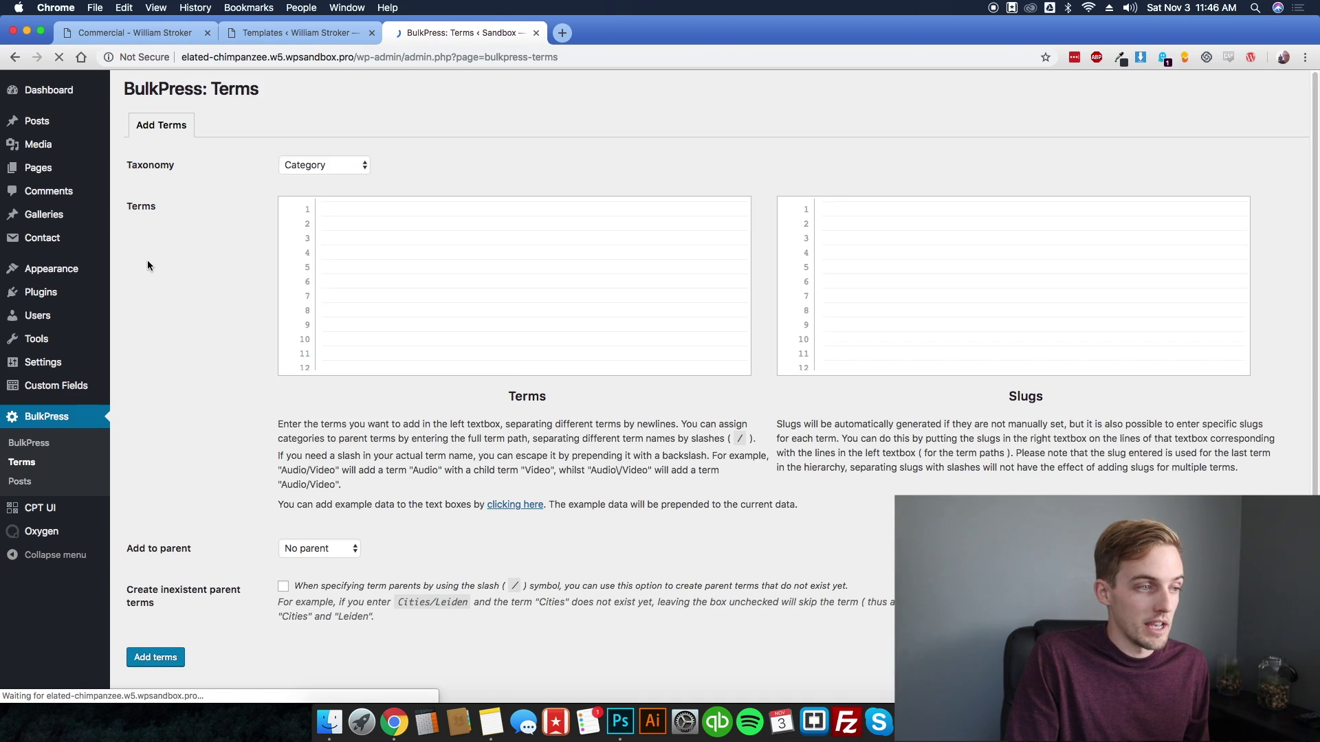
pyautogui.click(329, 165)
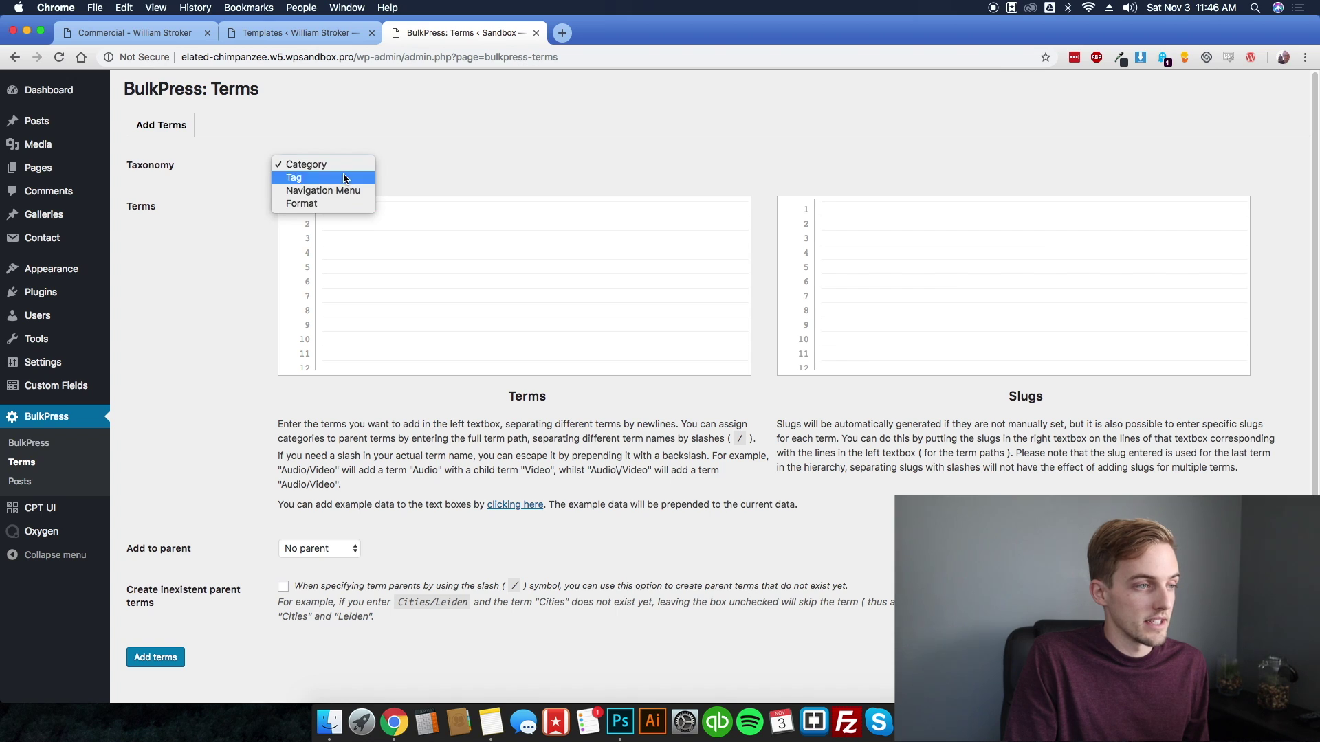
pyautogui.click(42, 486)
# - Bulk-add three published posts of the Gallery post type with BulkPress, titled Commercial, Portrait and Residential
pyautogui.click(41, 485)
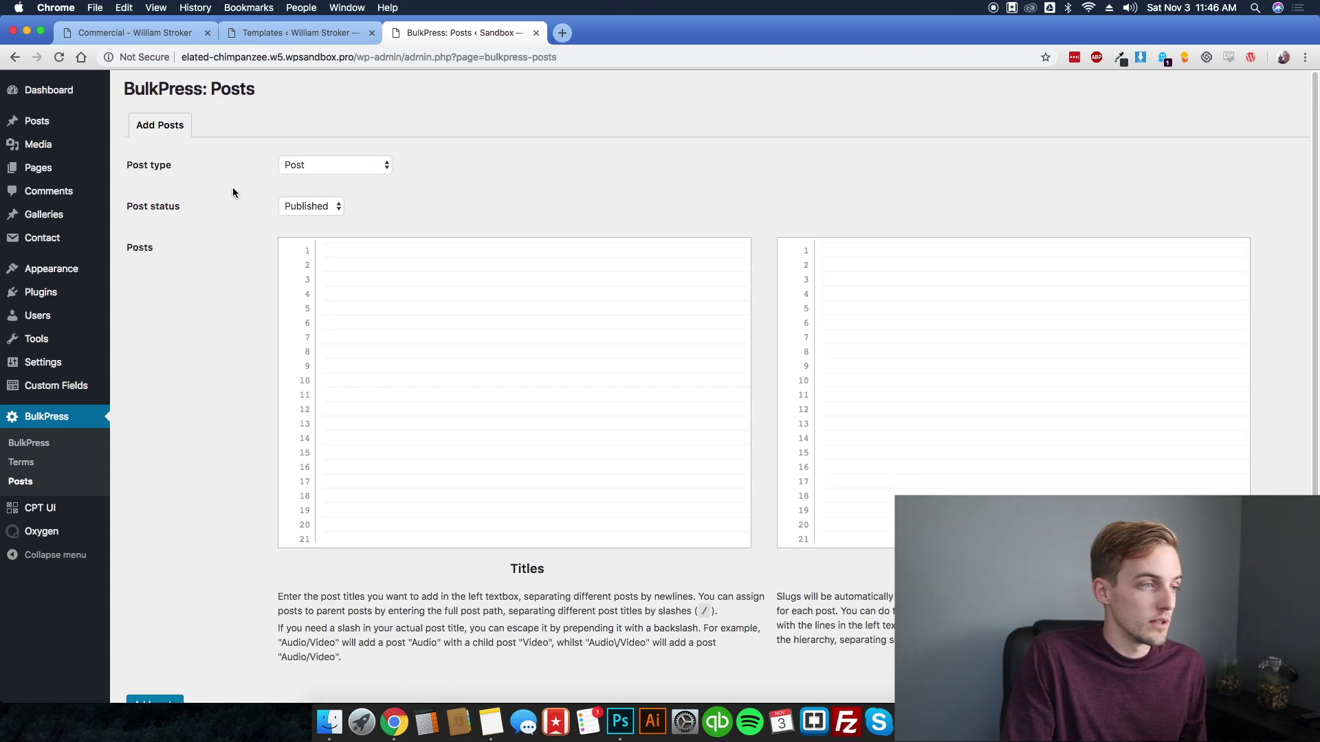
pyautogui.click(312, 165)
pyautogui.click(333, 321)
pyautogui.click(414, 275)
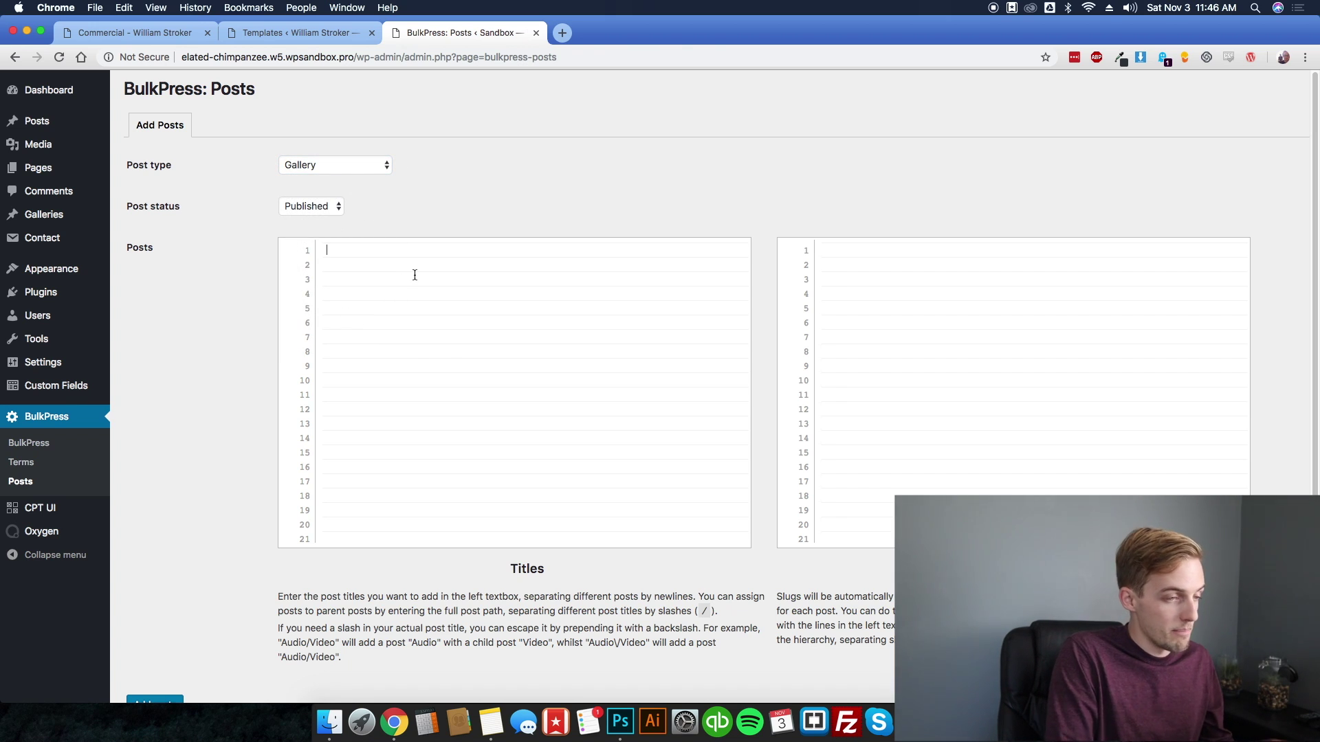
pyautogui.write('Commercial')
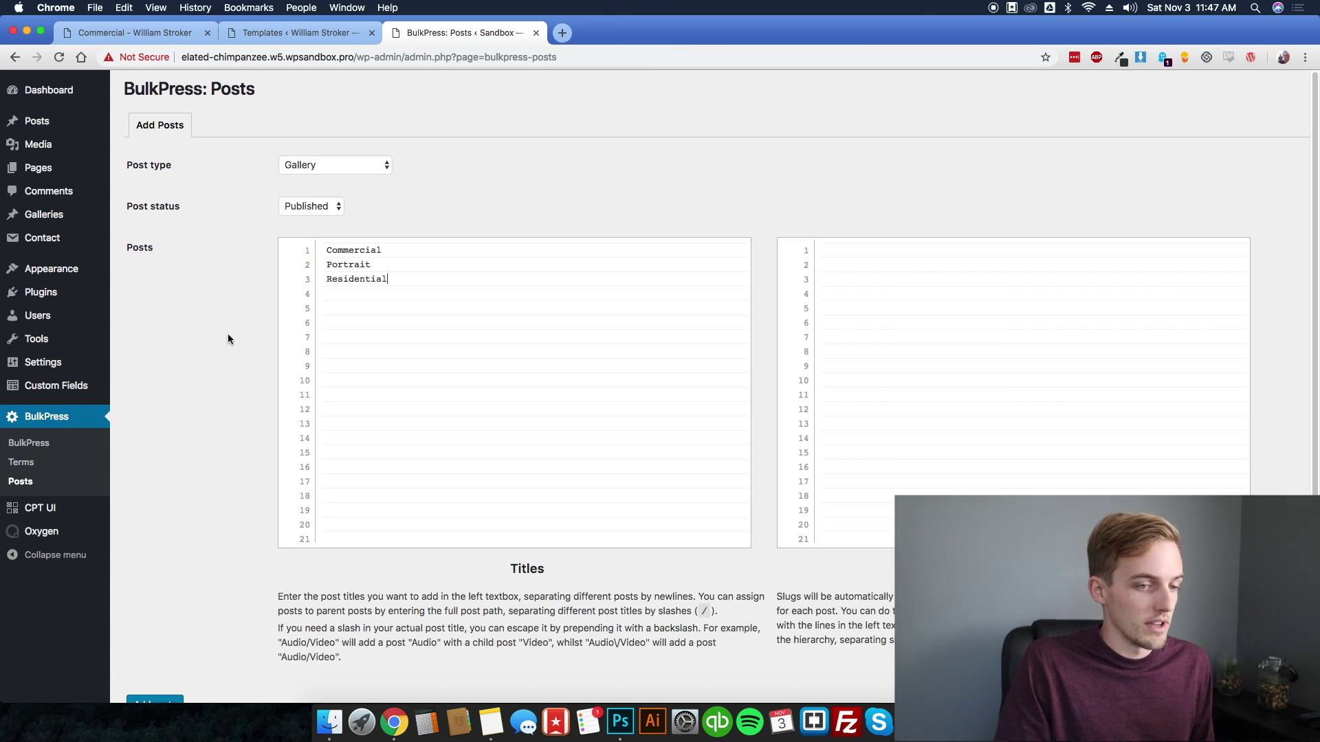
pyautogui.scroll(-2, 468, 440)
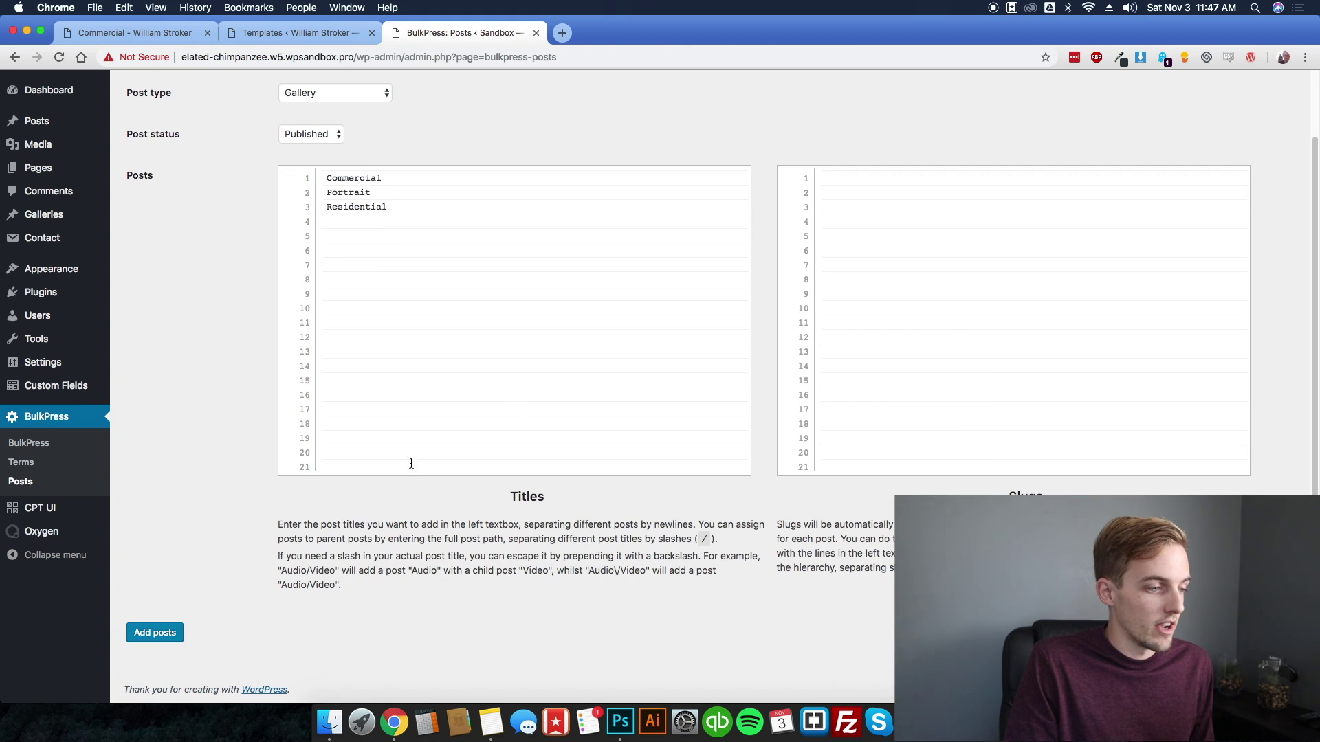
pyautogui.click(150, 639)
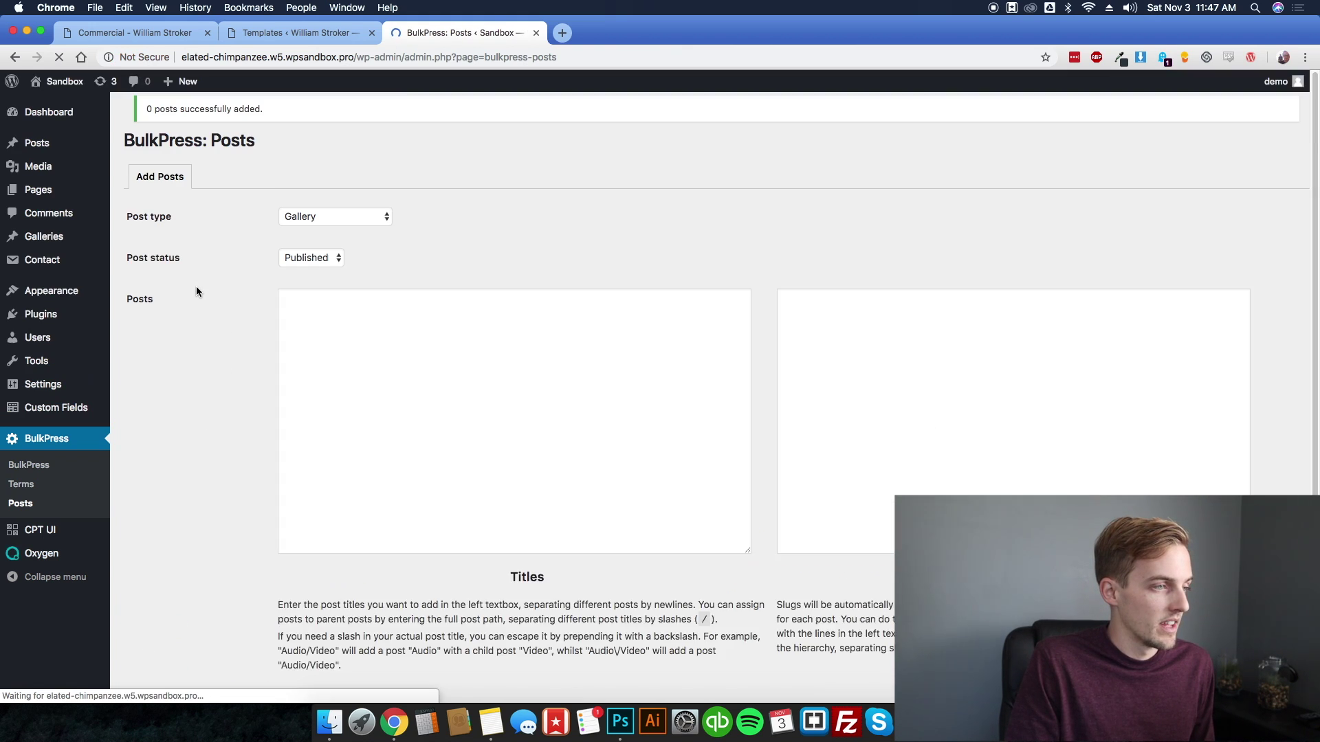
# - Add the commercial building photos from architect-architecture-blue-1045405.jpg through pexels-photo-998499.jpg to the Commercial post's Gallery field and update the post
pyautogui.click(118, 217)
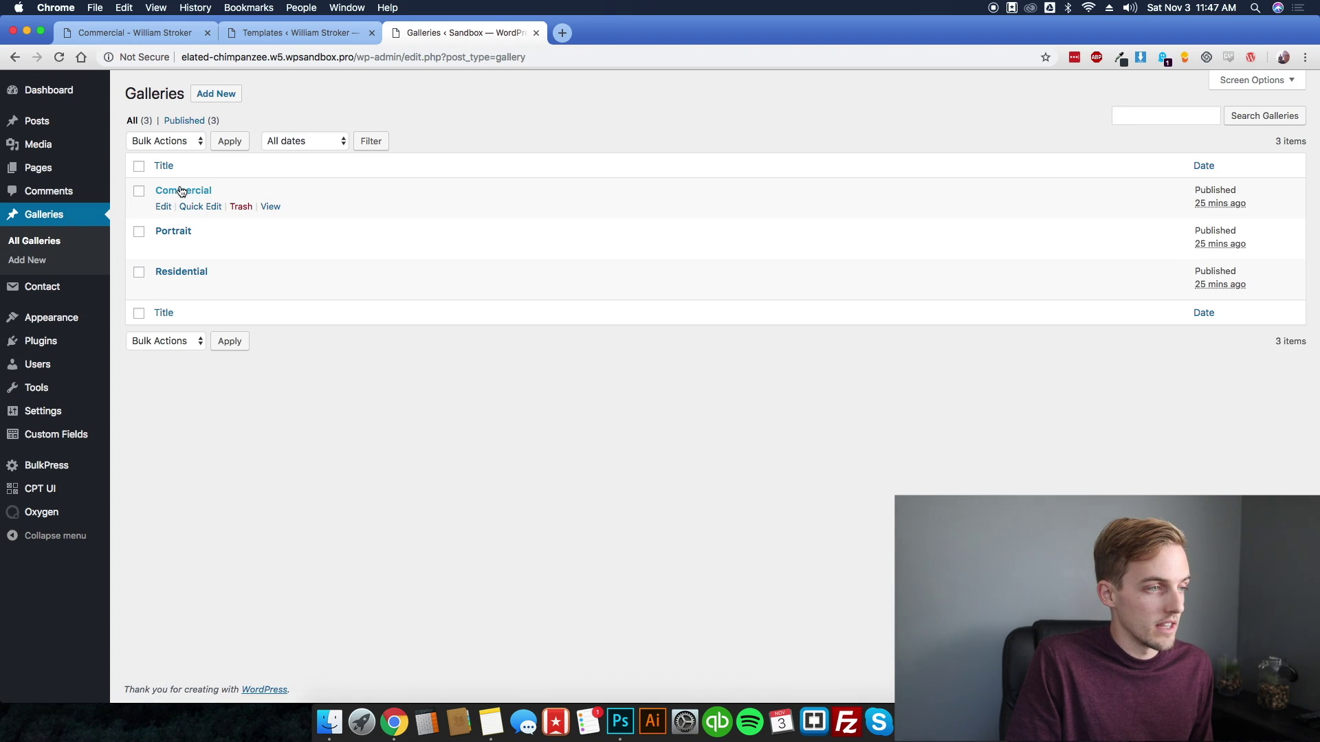
pyautogui.moveTo(182, 204)
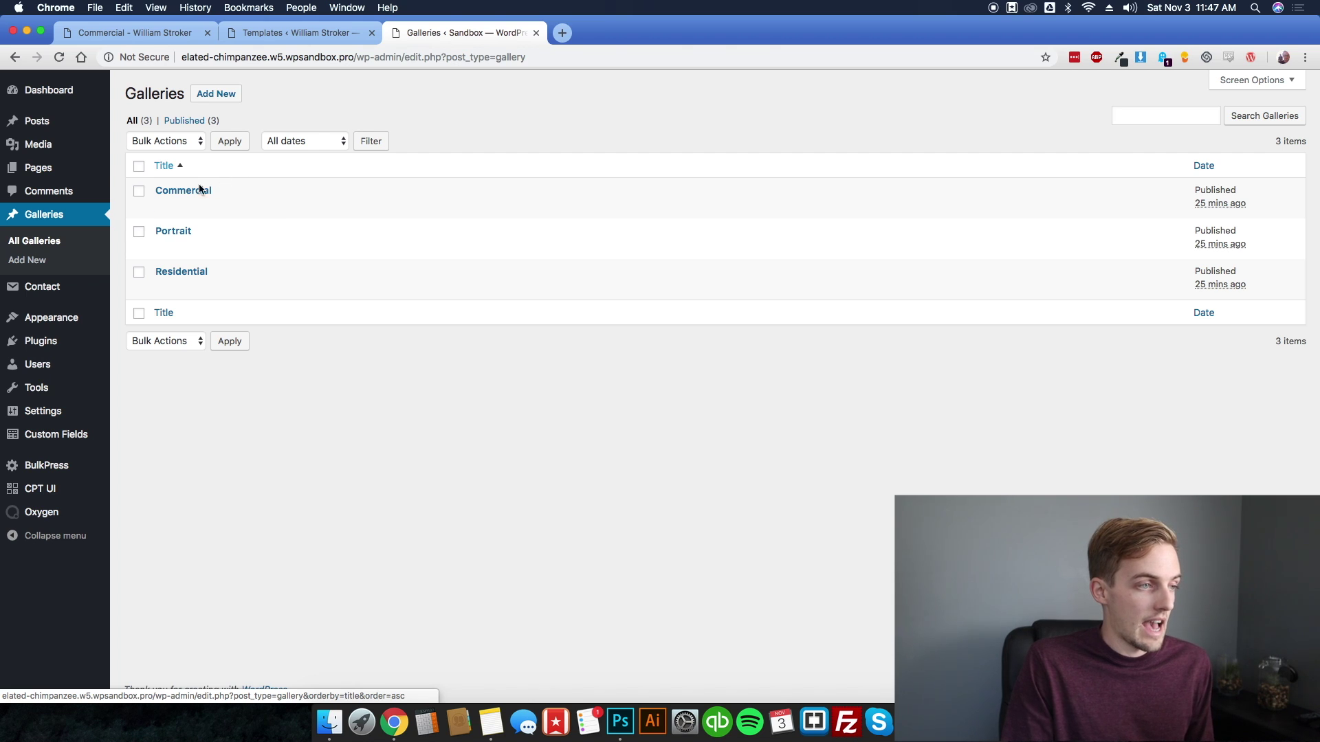
pyautogui.click(165, 211)
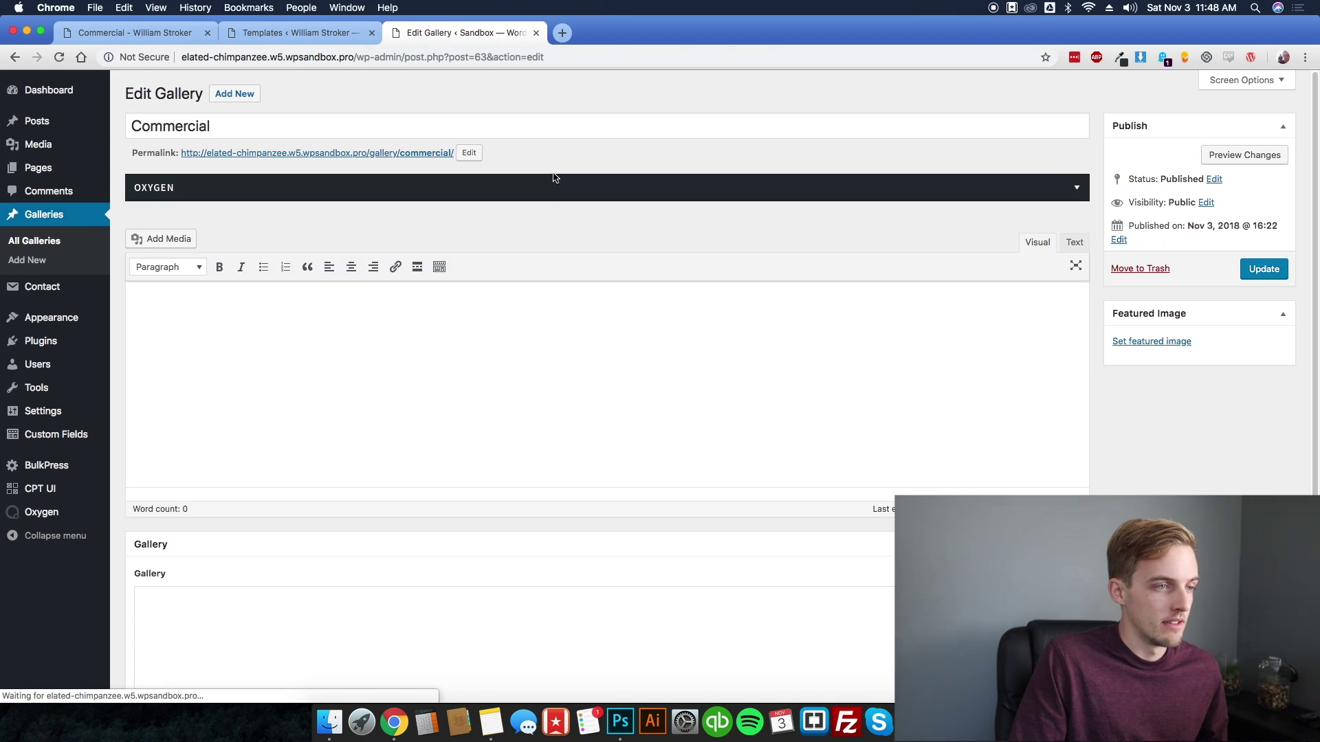
pyautogui.scroll(-5, 546, 245)
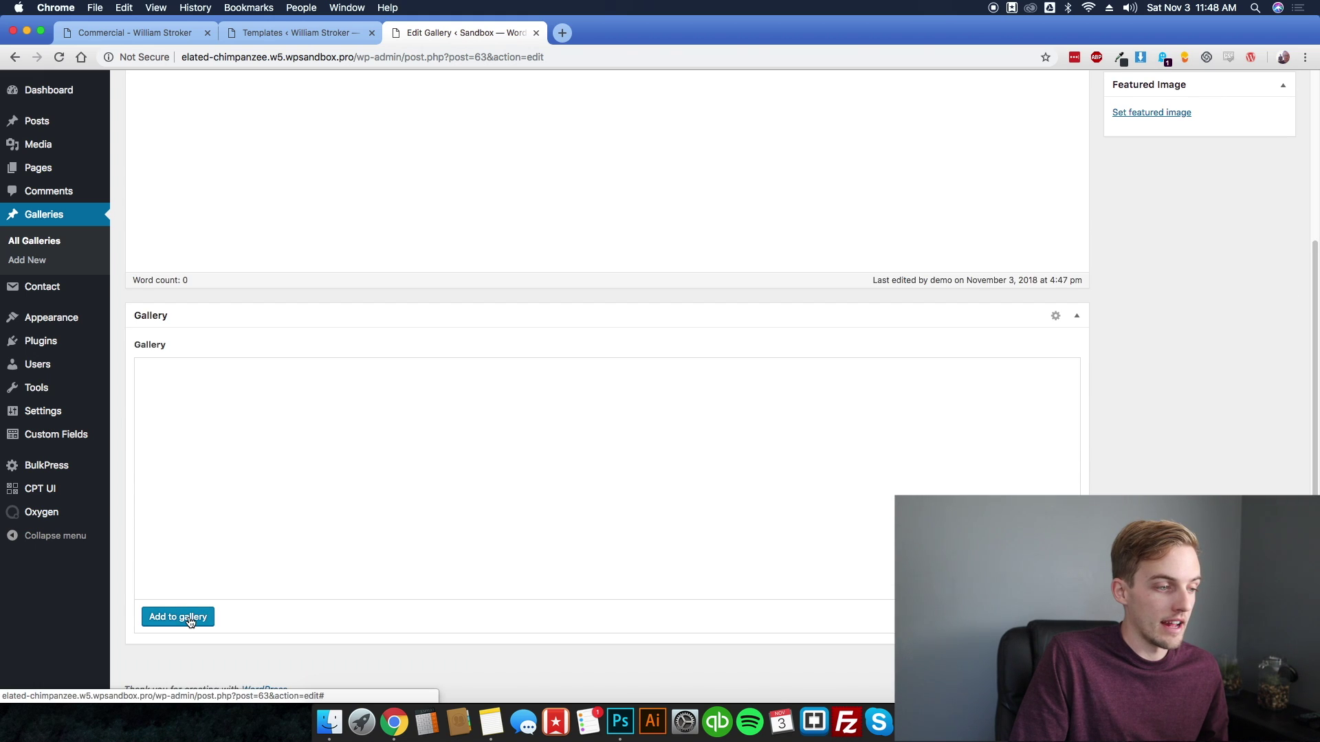
pyautogui.click(190, 618)
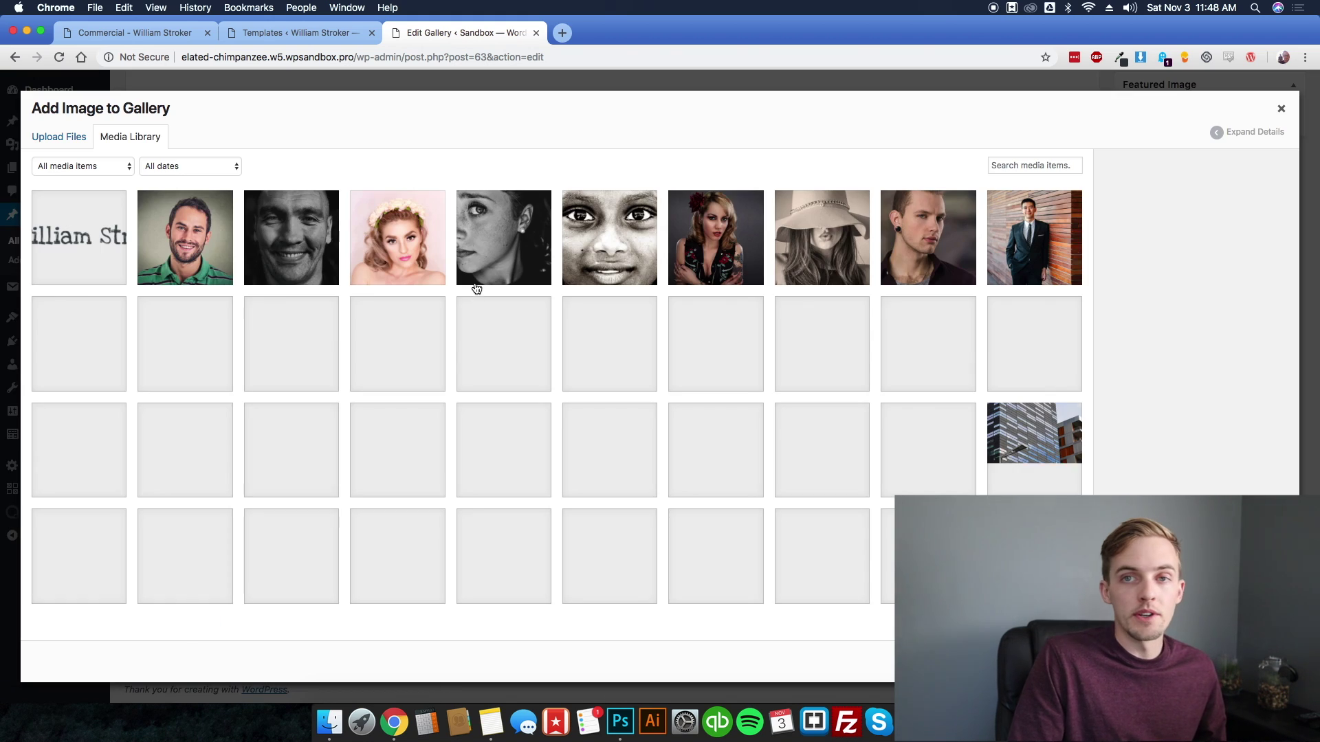
pyautogui.scroll(-3, 537, 392)
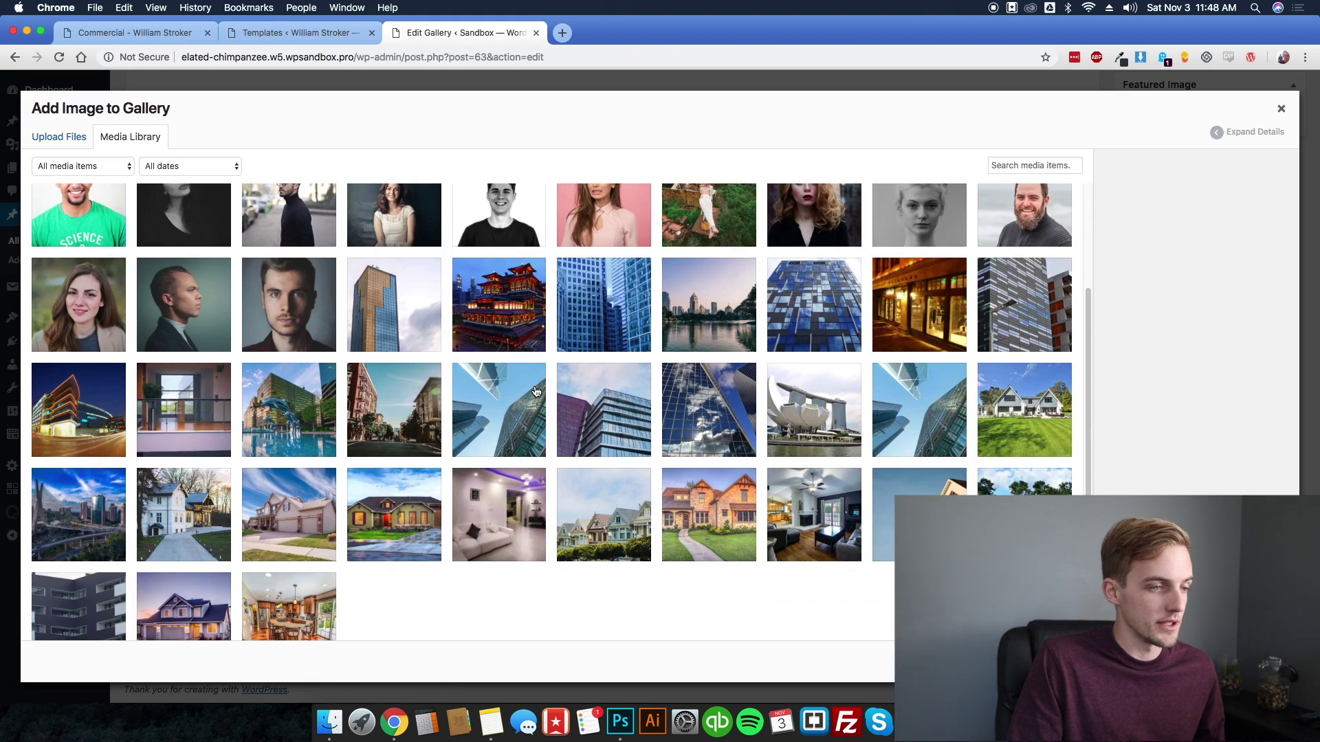
pyautogui.click(394, 335)
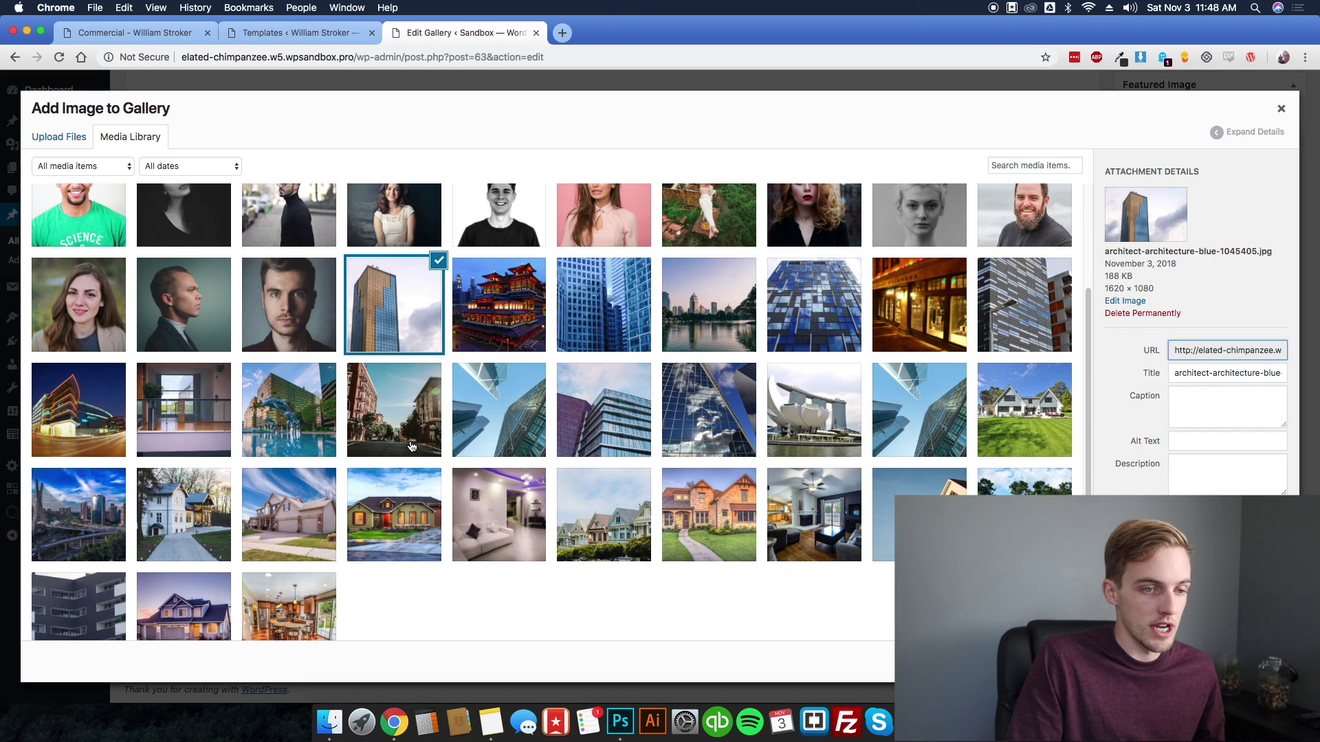
pyautogui.keyDown('shift'); pyautogui.click(909, 411); pyautogui.keyUp('shift')
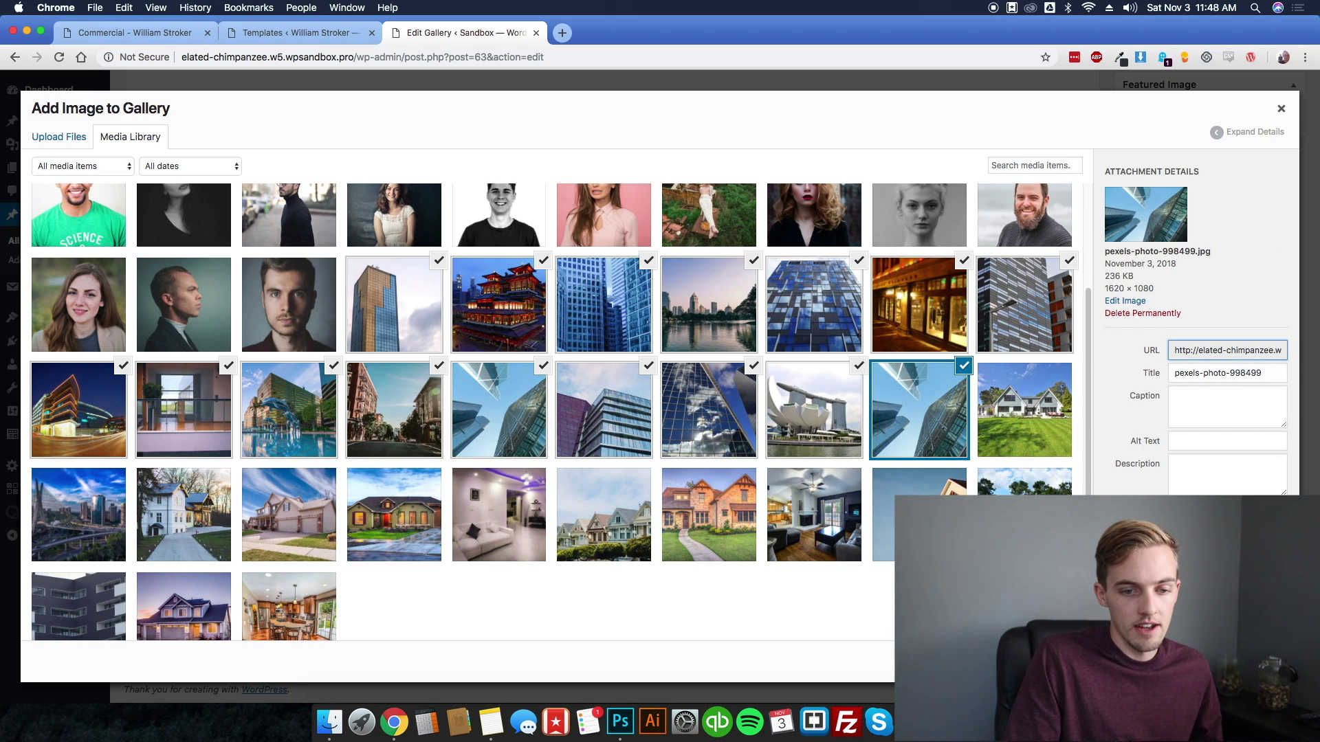
pyautogui.click(1251, 662)
pyautogui.scroll(5, 605, 385)
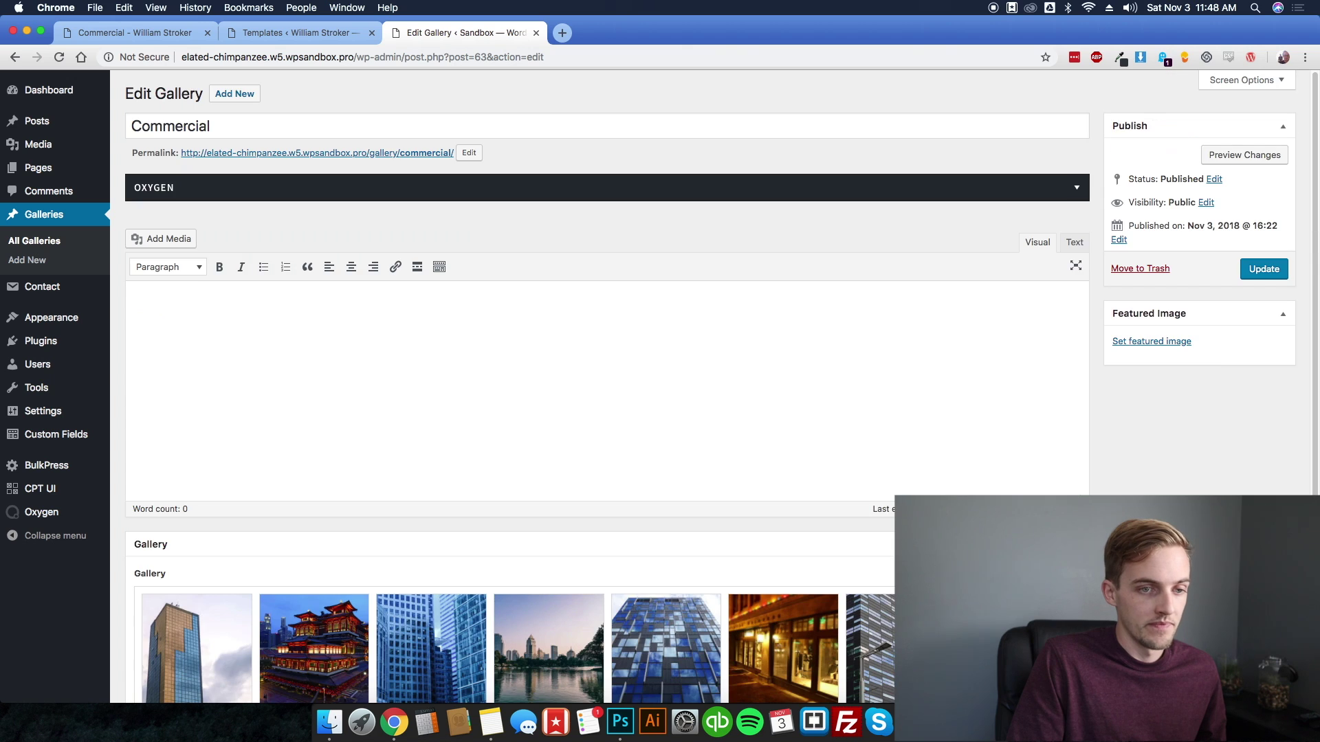
pyautogui.click(1264, 272)
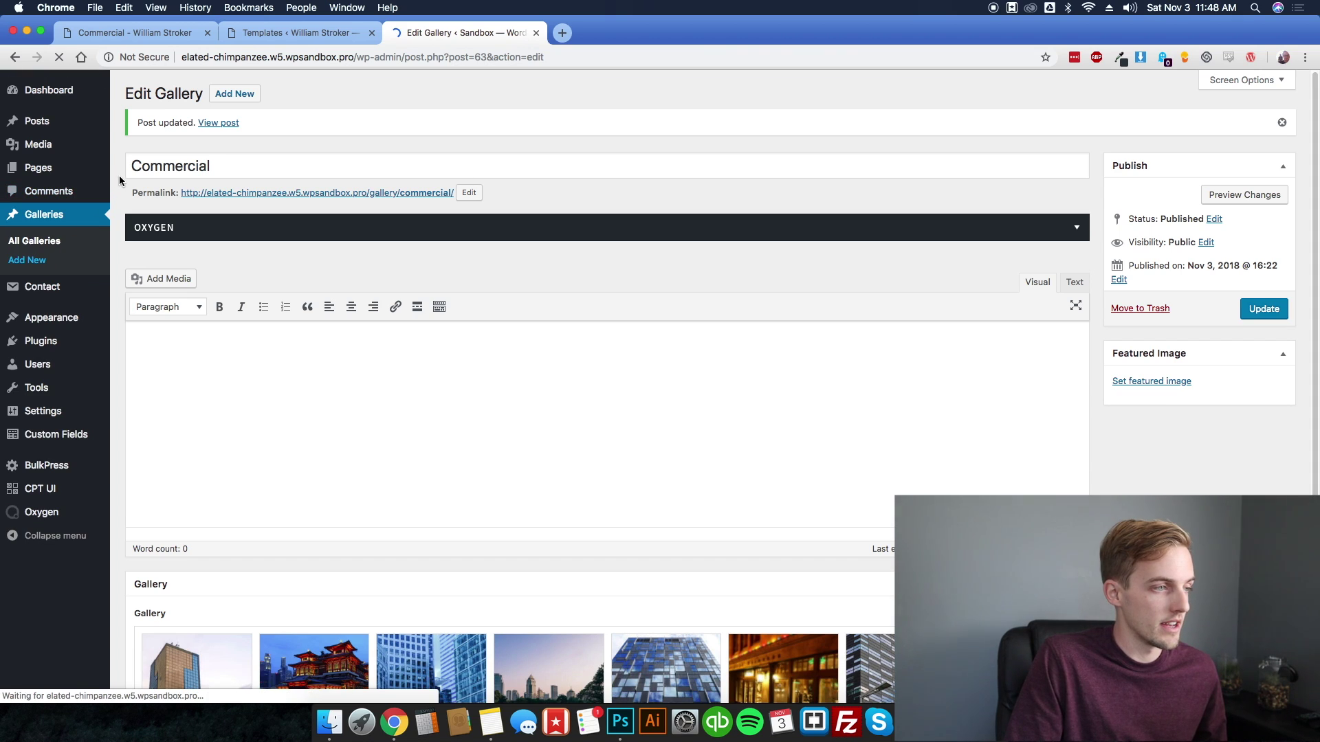
# - Add all portrait photos, from the man in the green striped shirt through man-person-model-614810.jpg, to the Portrait post's Gallery field and update the post
pyautogui.click(42, 260)
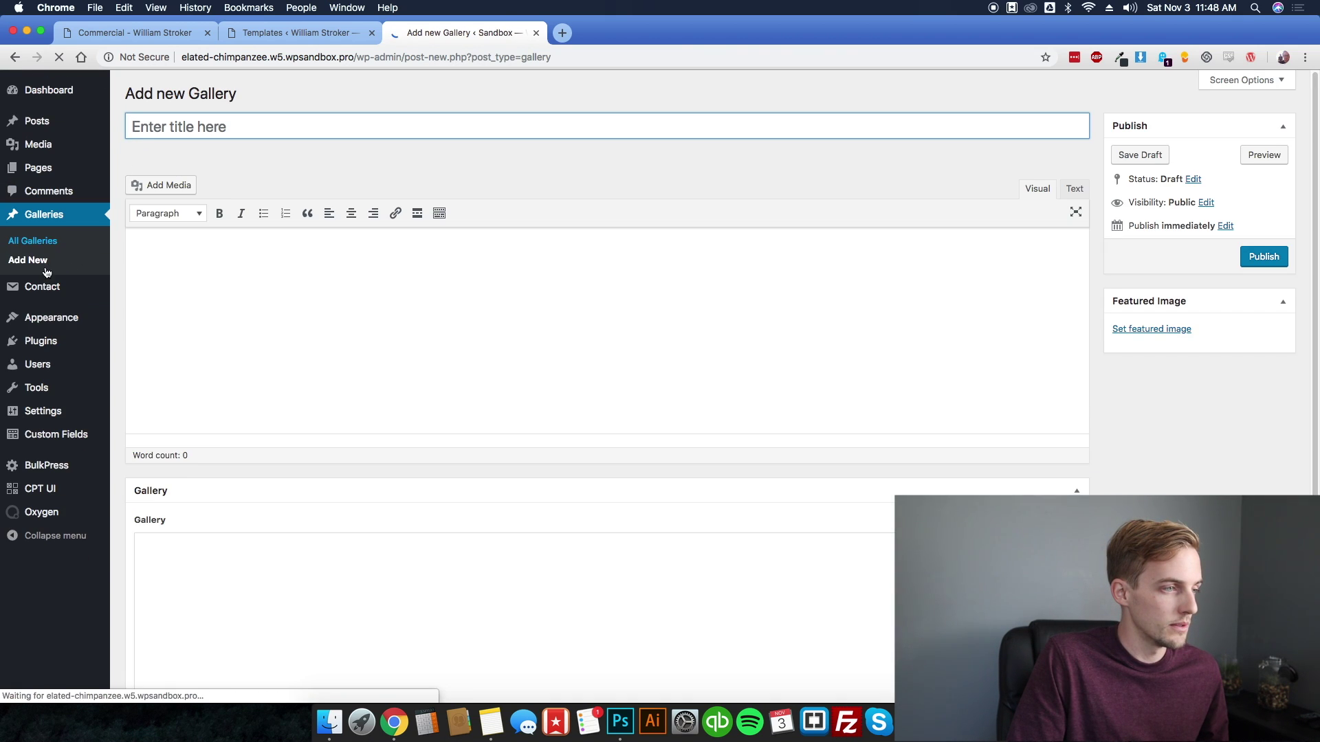
pyautogui.click(32, 241)
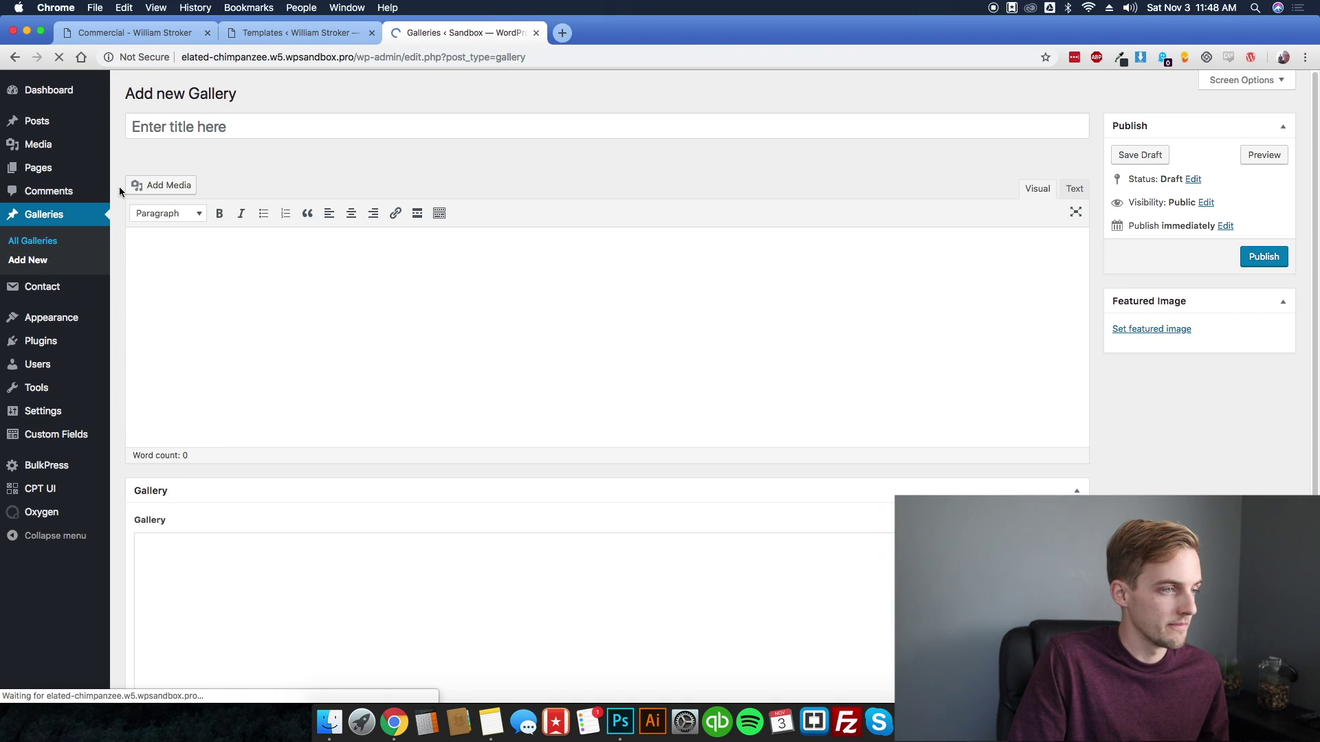
pyautogui.click(163, 247)
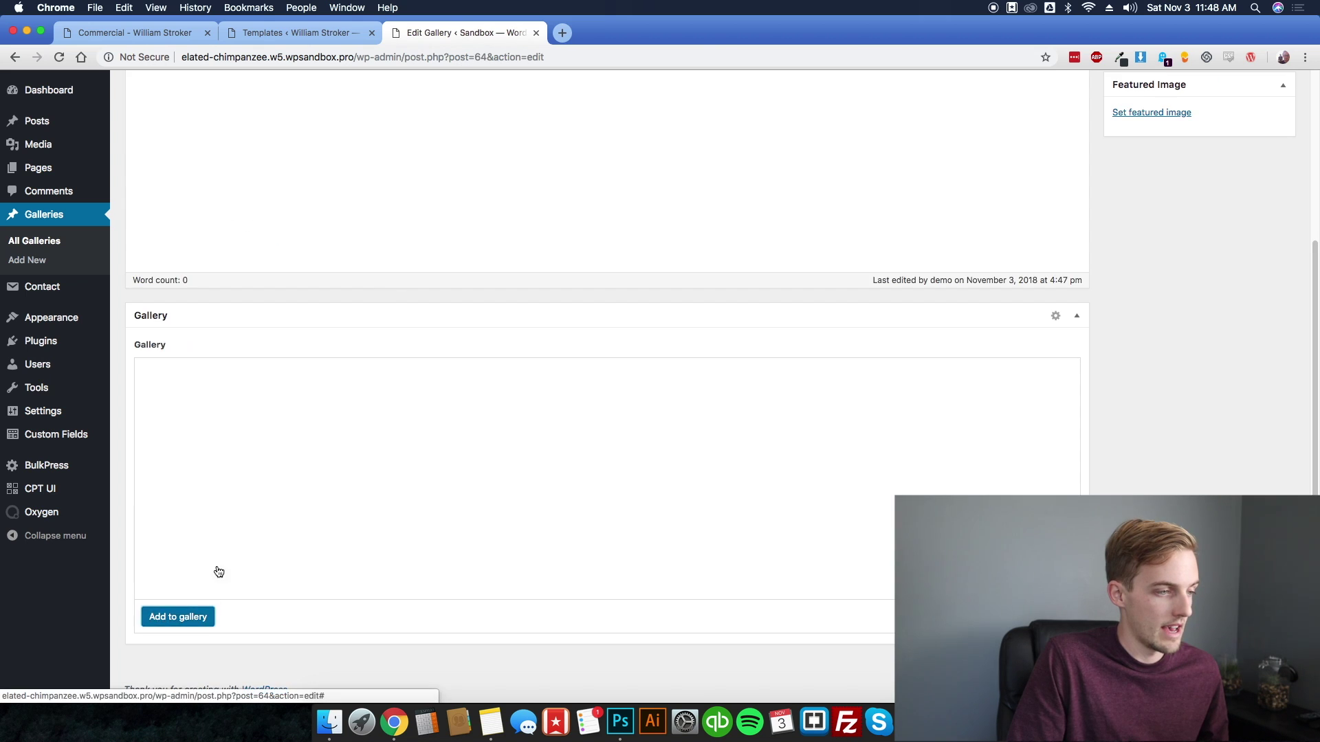
pyautogui.click(219, 572)
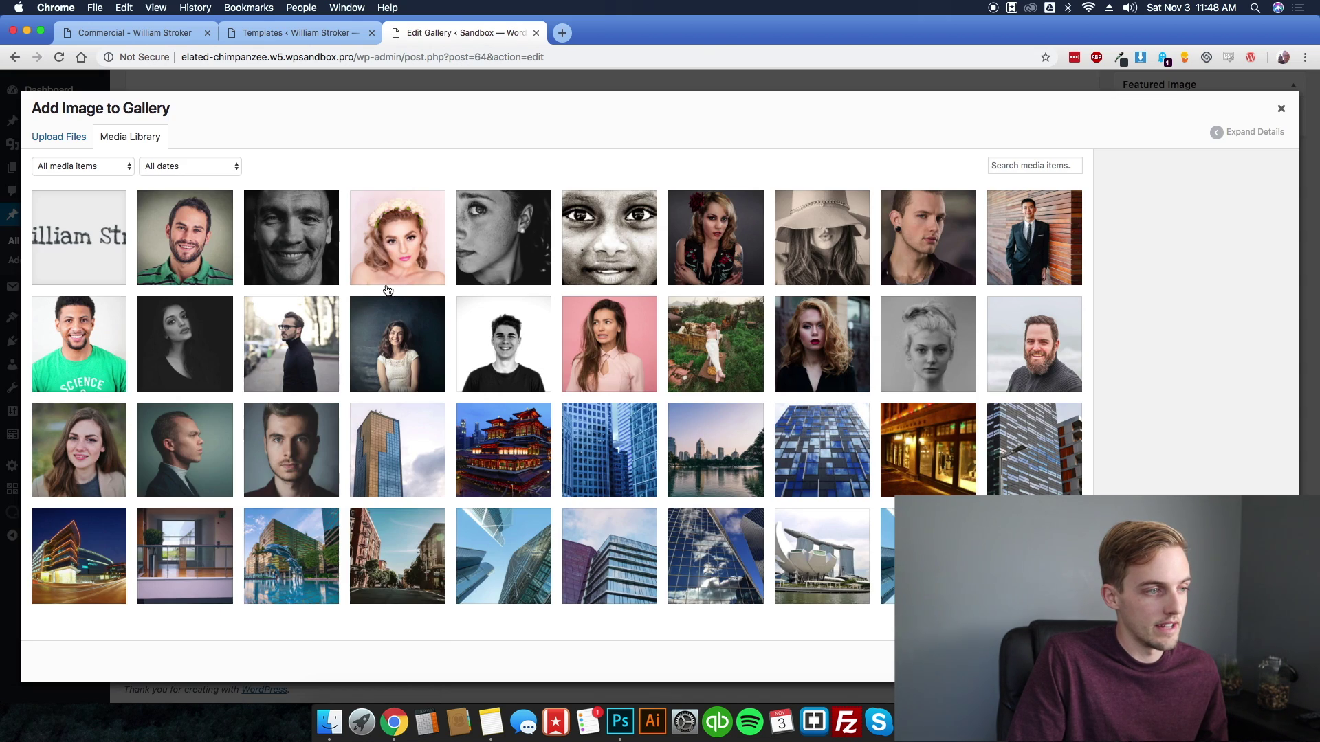
pyautogui.click(205, 255)
pyautogui.keyDown('shift'); pyautogui.click(278, 421); pyautogui.keyUp('shift')
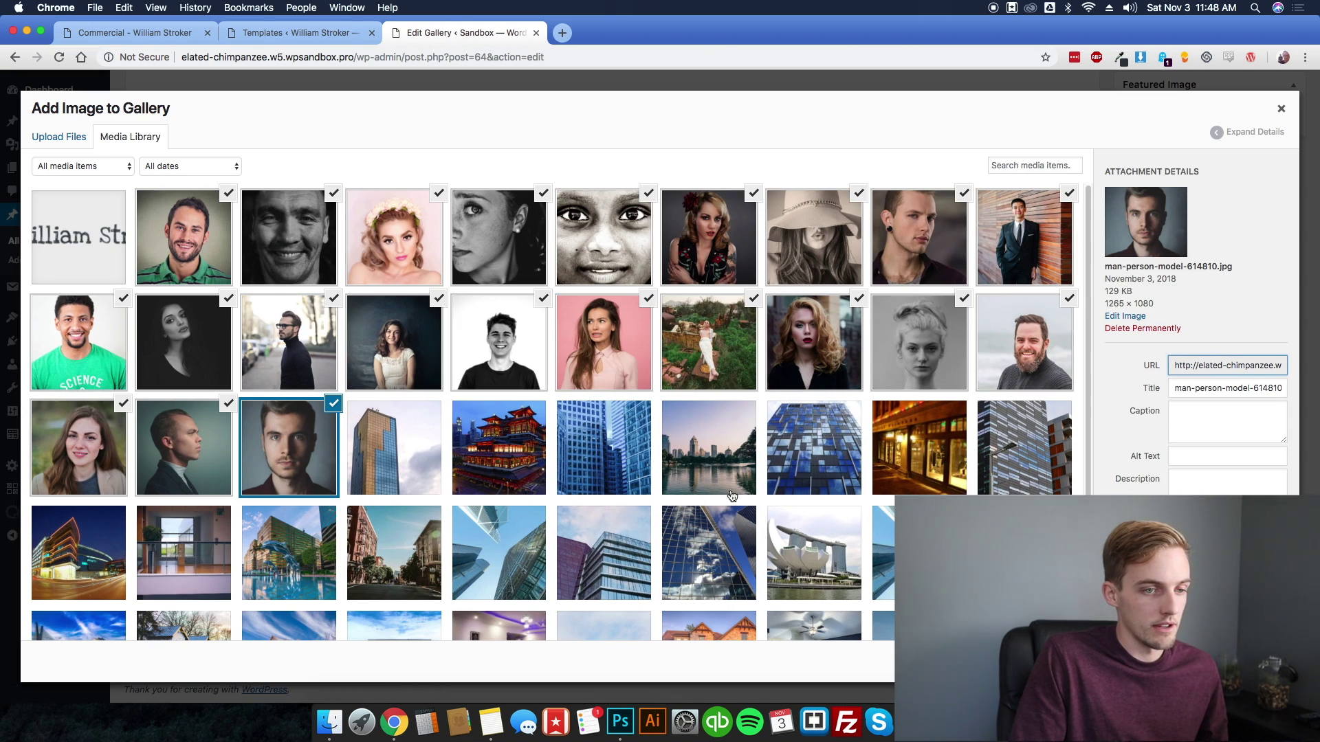
pyautogui.click(1251, 661)
pyautogui.scroll(5, 1143, 263)
pyautogui.click(1264, 269)
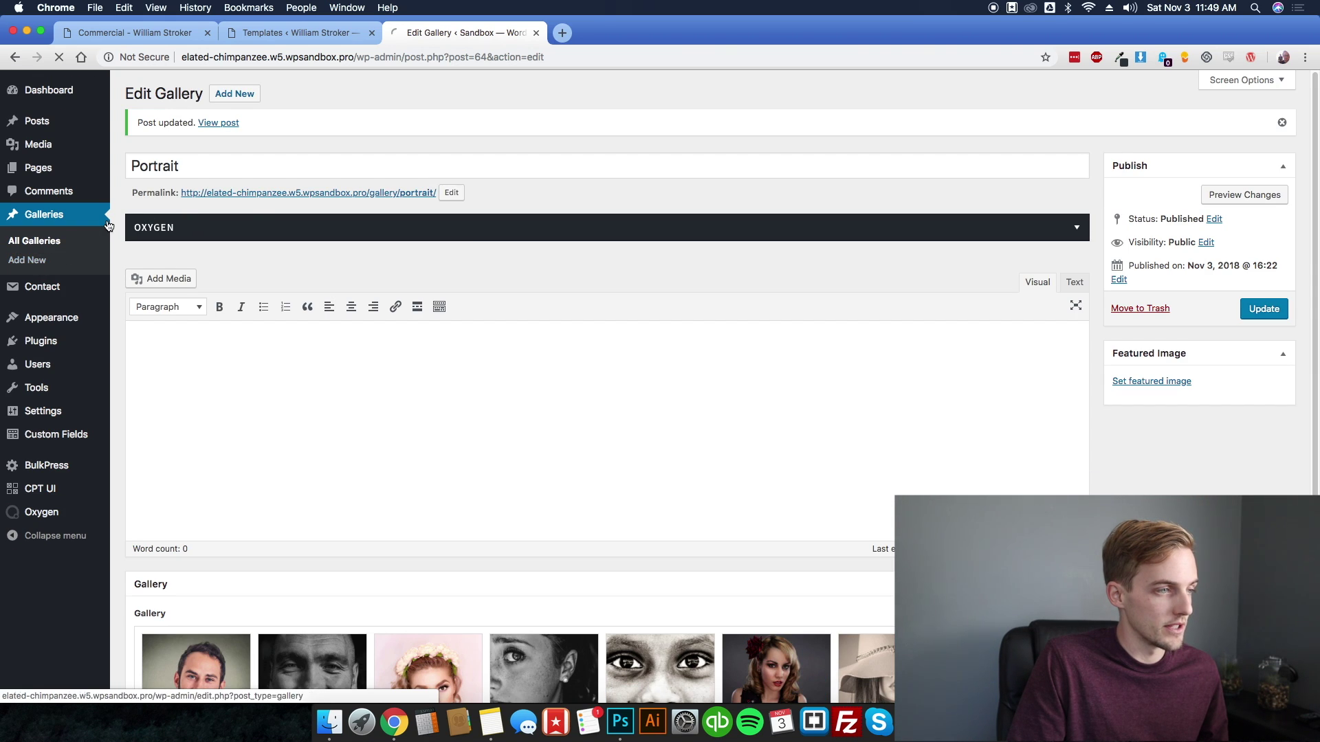
# - Add the house photos from architecture-bungalow-countryside-6343.jpg through the kitchen interior to the Residential post's Gallery field
pyautogui.click(33, 242)
pyautogui.click(163, 287)
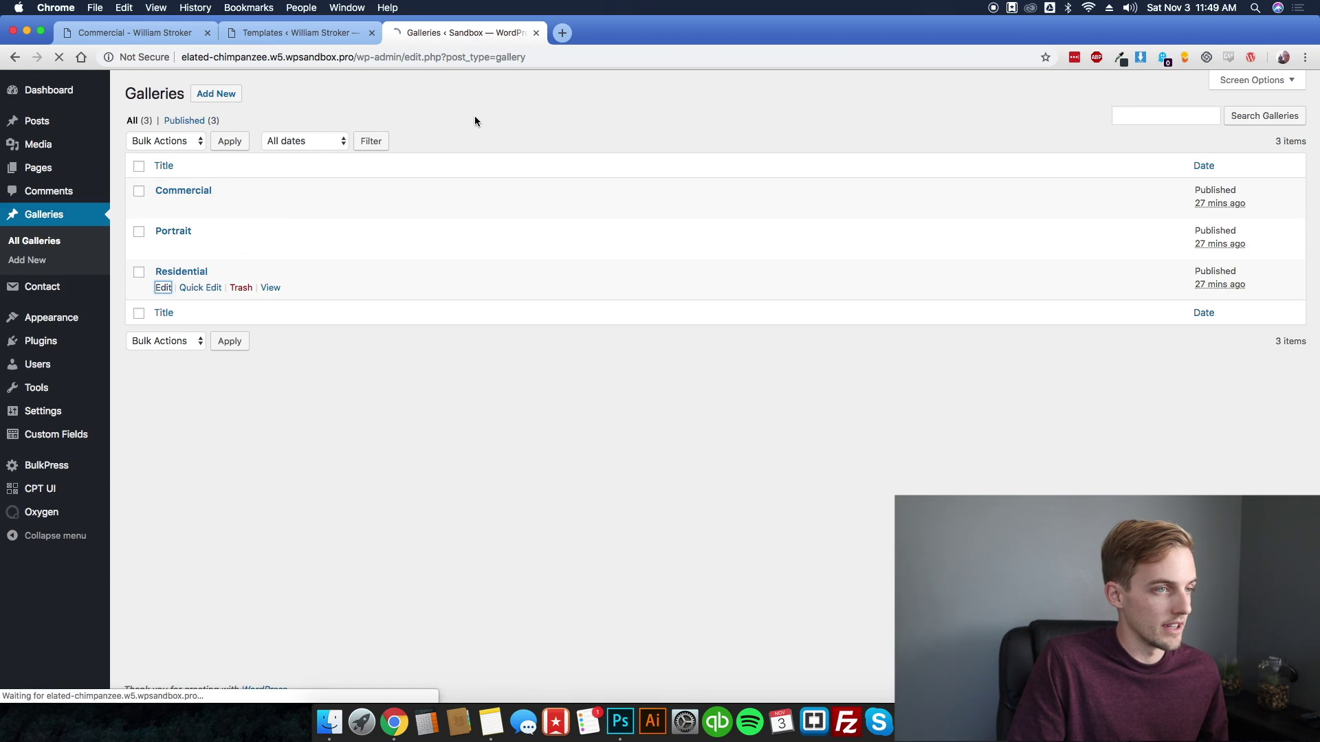
pyautogui.scroll(-5, 371, 453)
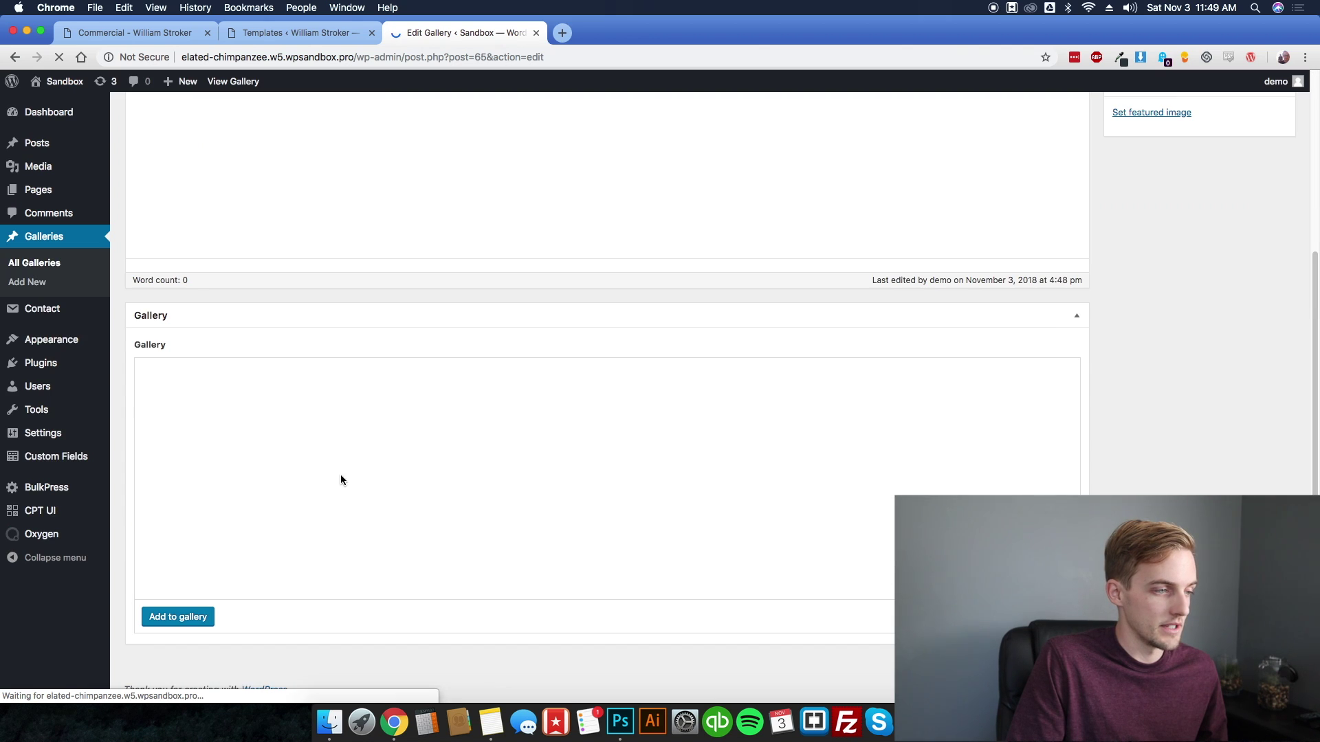
pyautogui.click(177, 616)
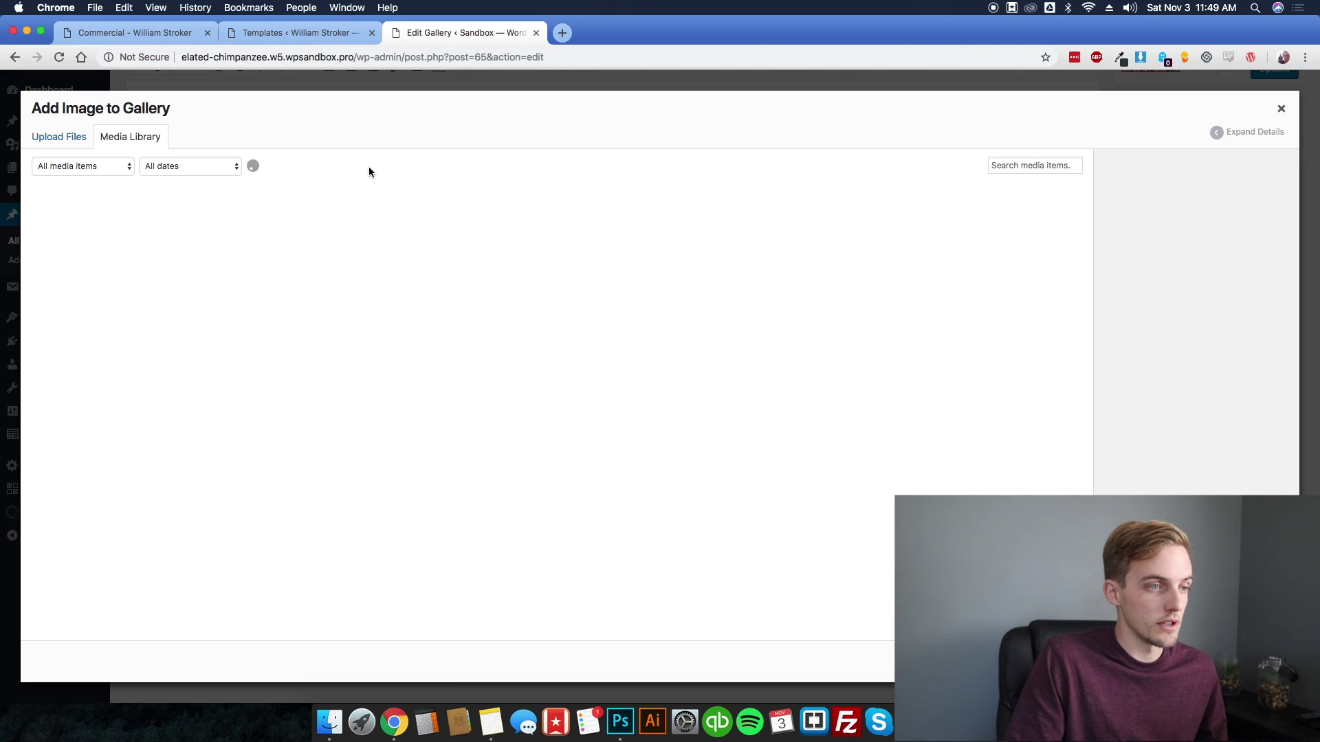
pyautogui.scroll(-5, 490, 397)
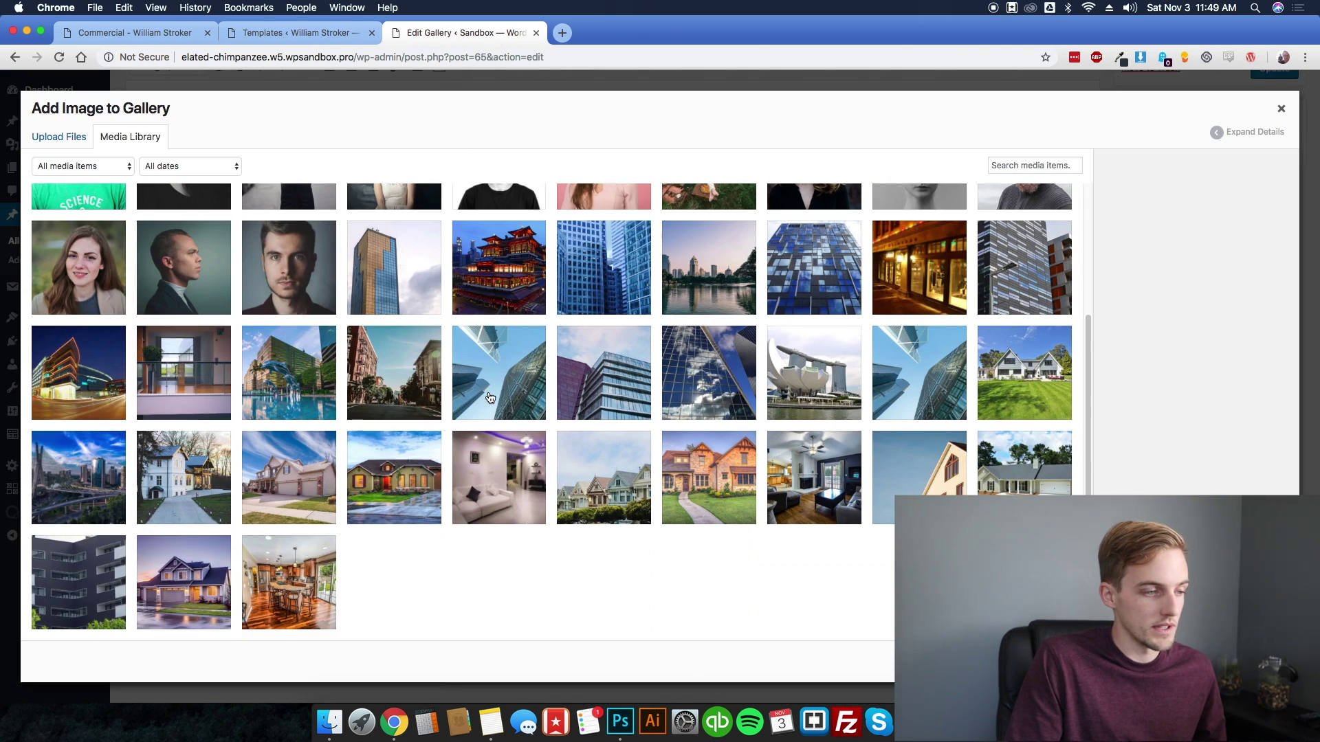
pyautogui.click(289, 582)
pyautogui.keyDown('shift'); pyautogui.click(184, 478); pyautogui.keyUp('shift')
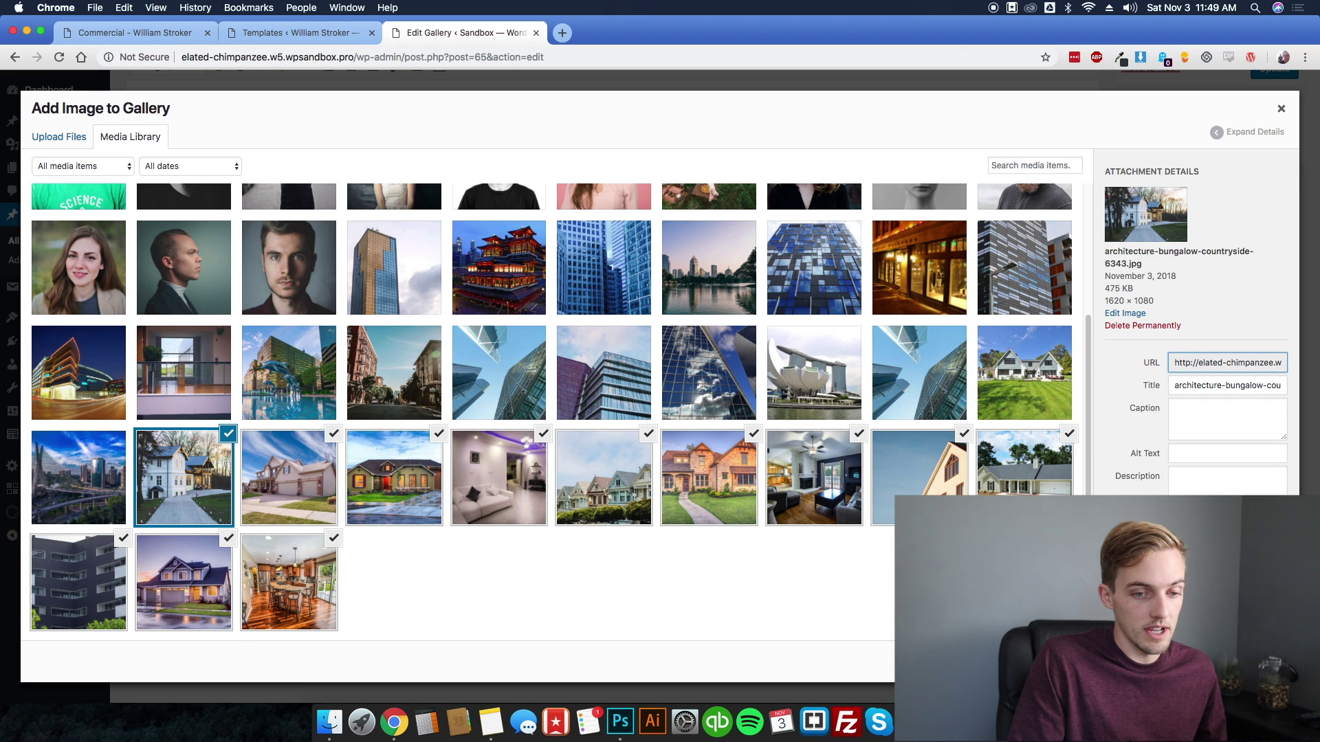
pyautogui.click(1259, 661)
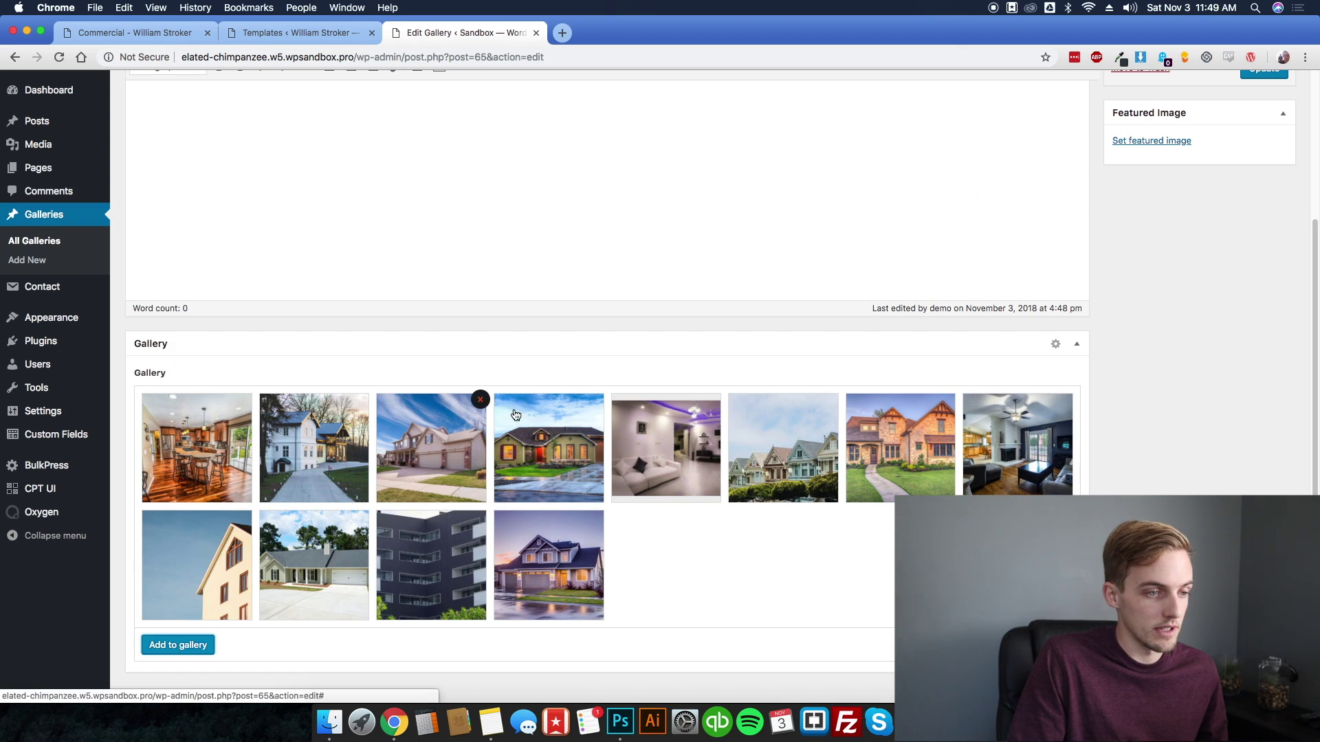
# - Remove the purple-lit living room photo from the Residential post's Gallery field and update the post
pyautogui.click(715, 400)
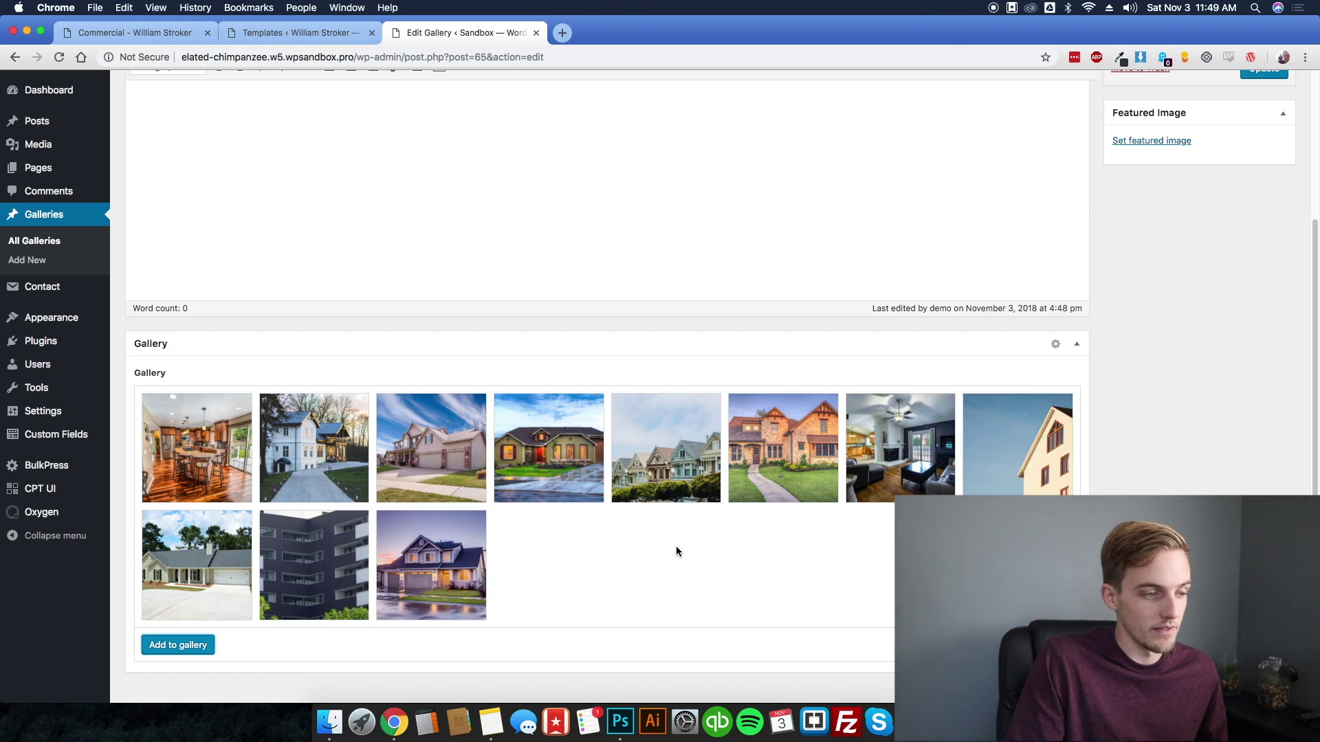
pyautogui.scroll(3, 1265, 483)
pyautogui.click(1267, 270)
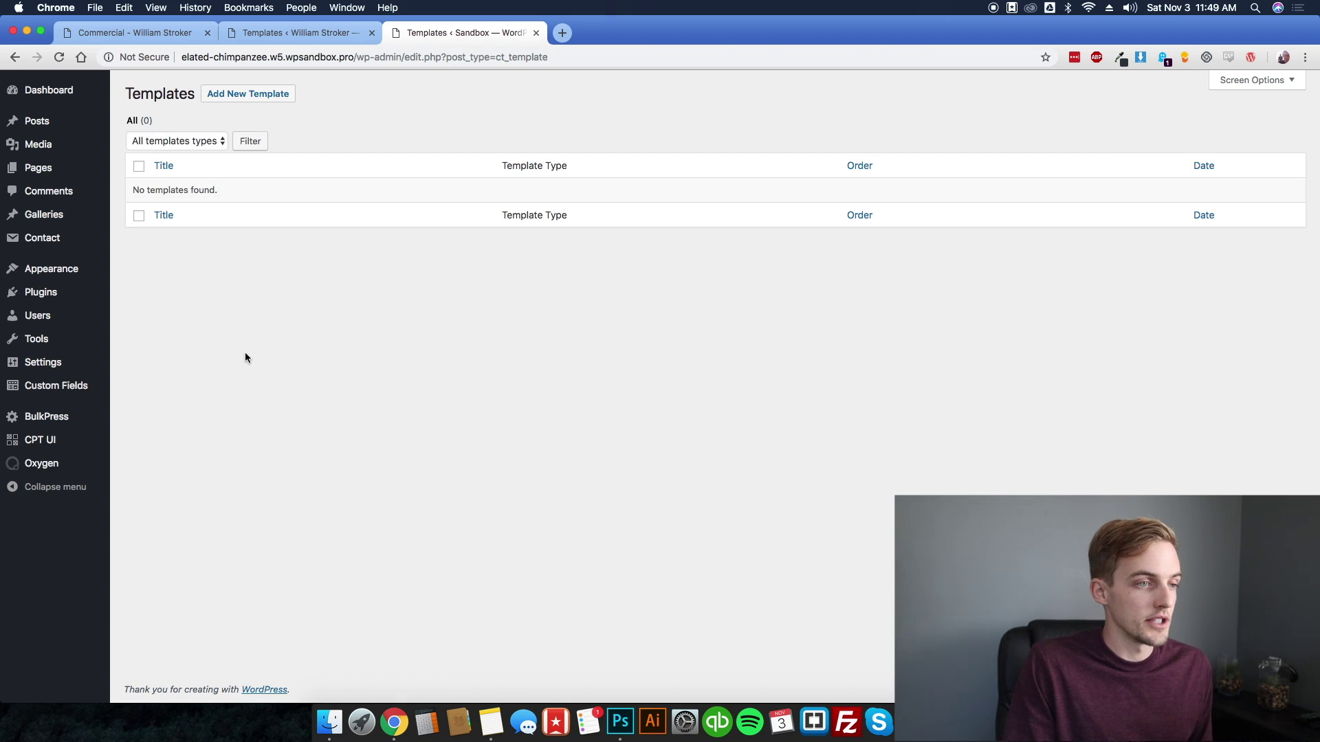
# - Create a new Oxygen template titled "Main" and publish it
pyautogui.click(247, 94)
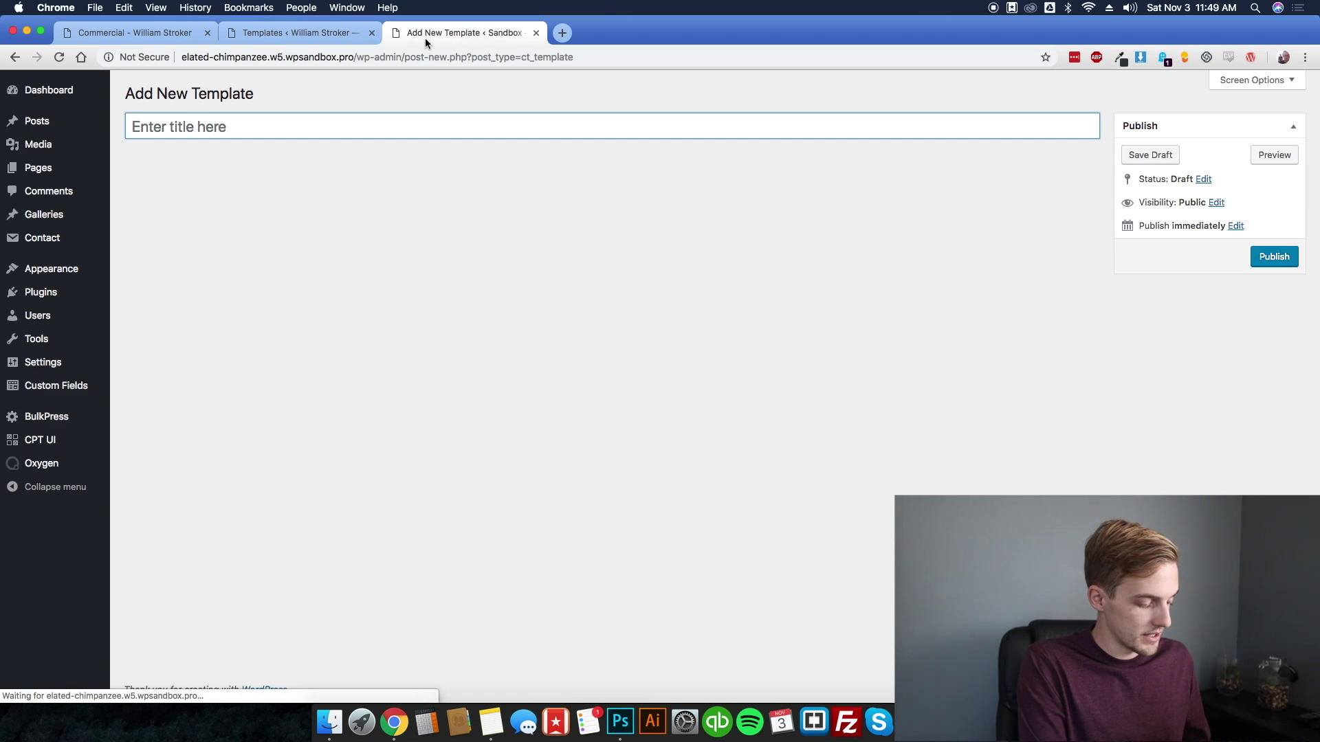
pyautogui.write('Main')
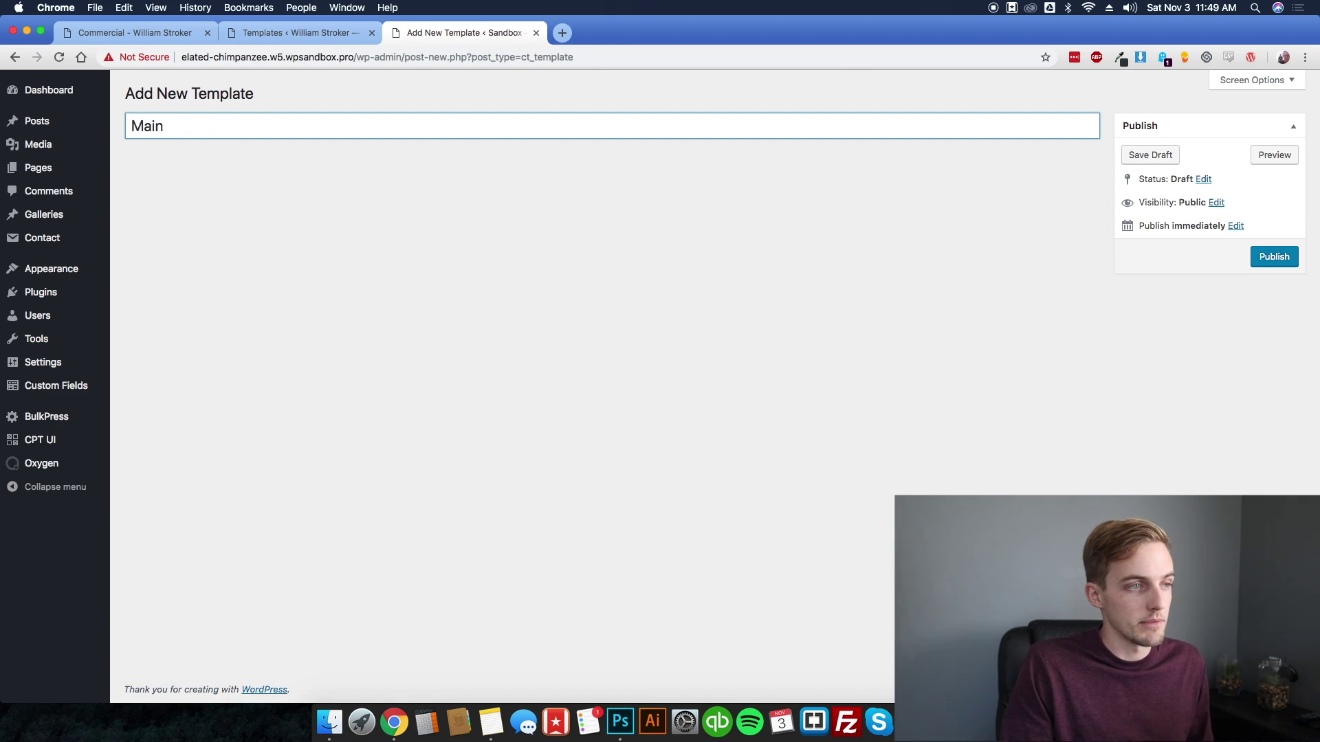
pyautogui.click(1108, 232)
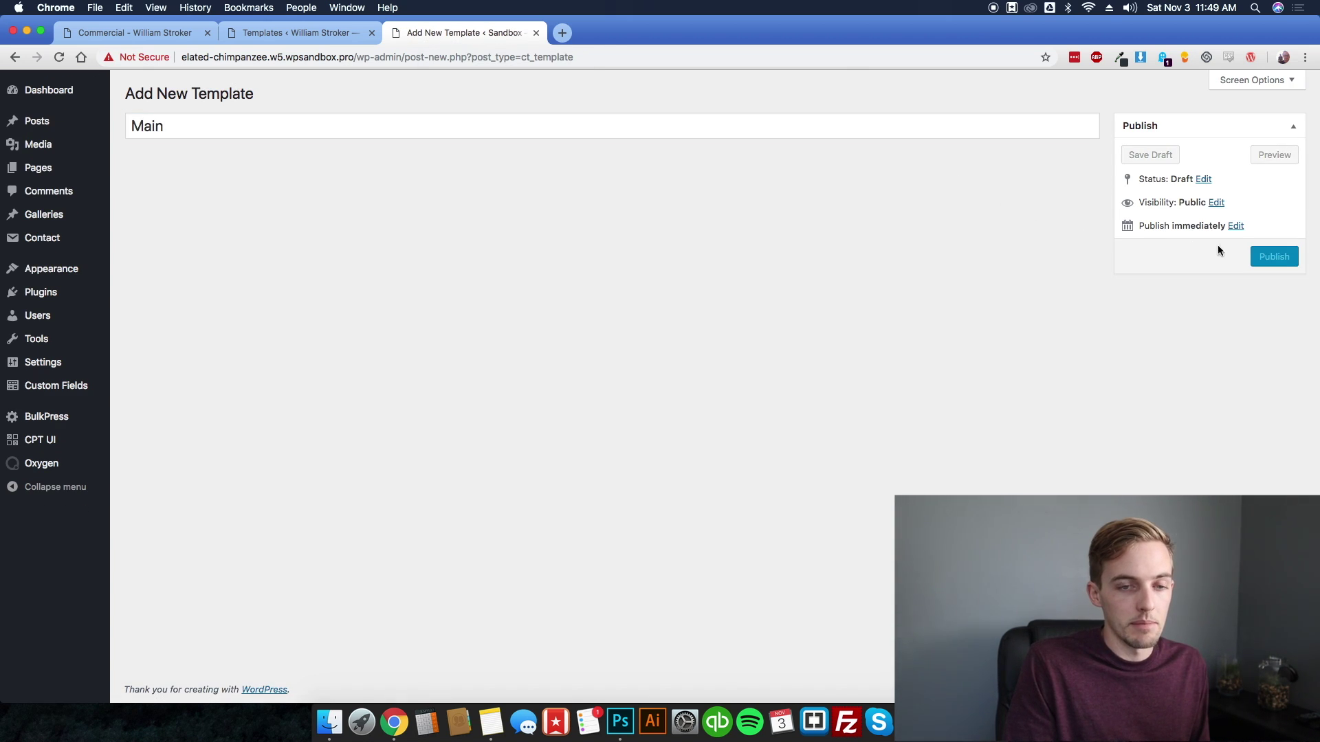
pyautogui.click(1275, 260)
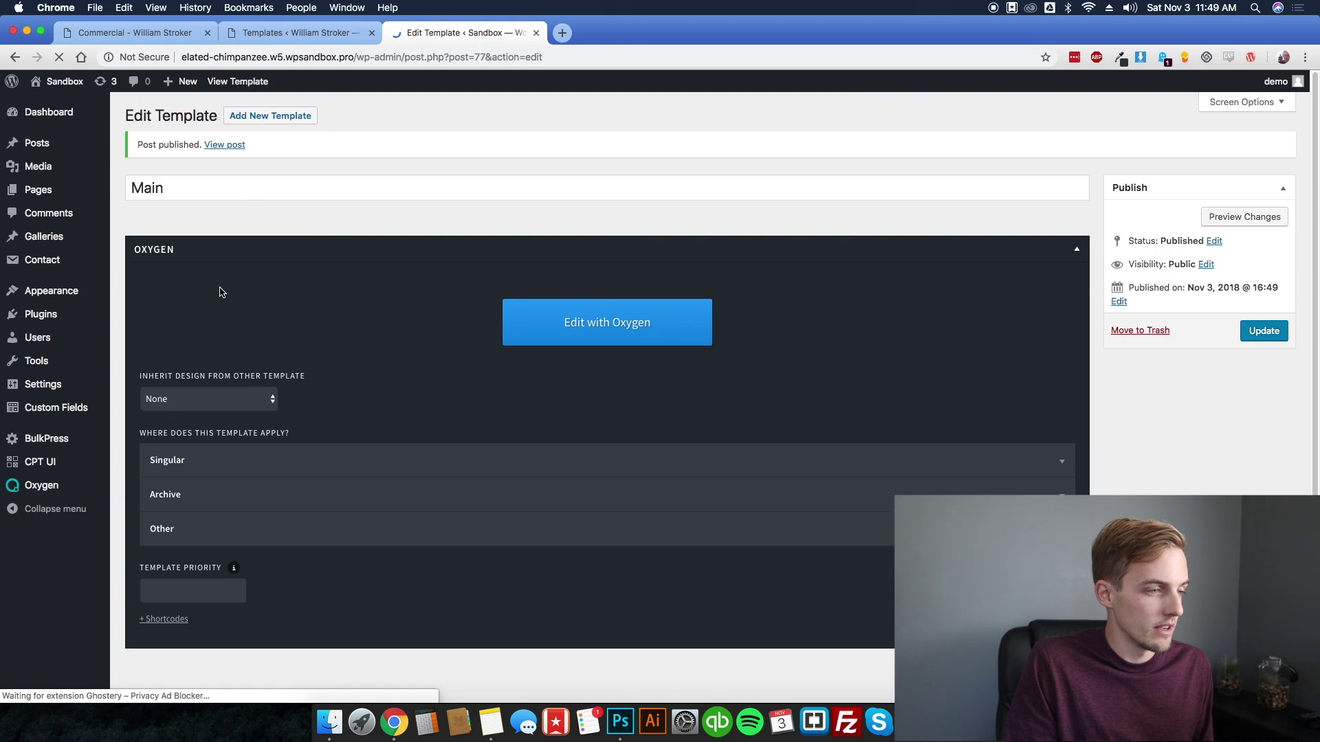
# - Apply the Main template to singular Pages and update the template
pyautogui.click(194, 440)
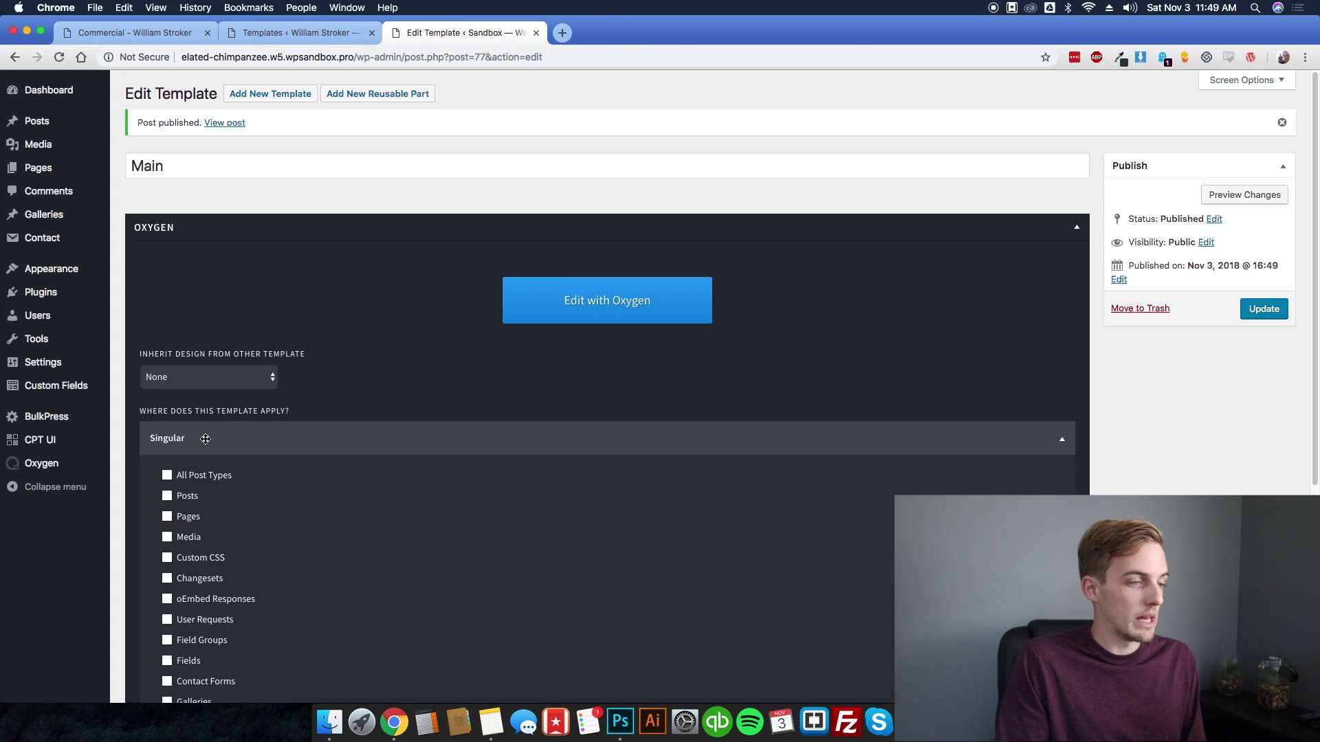
pyautogui.click(185, 523)
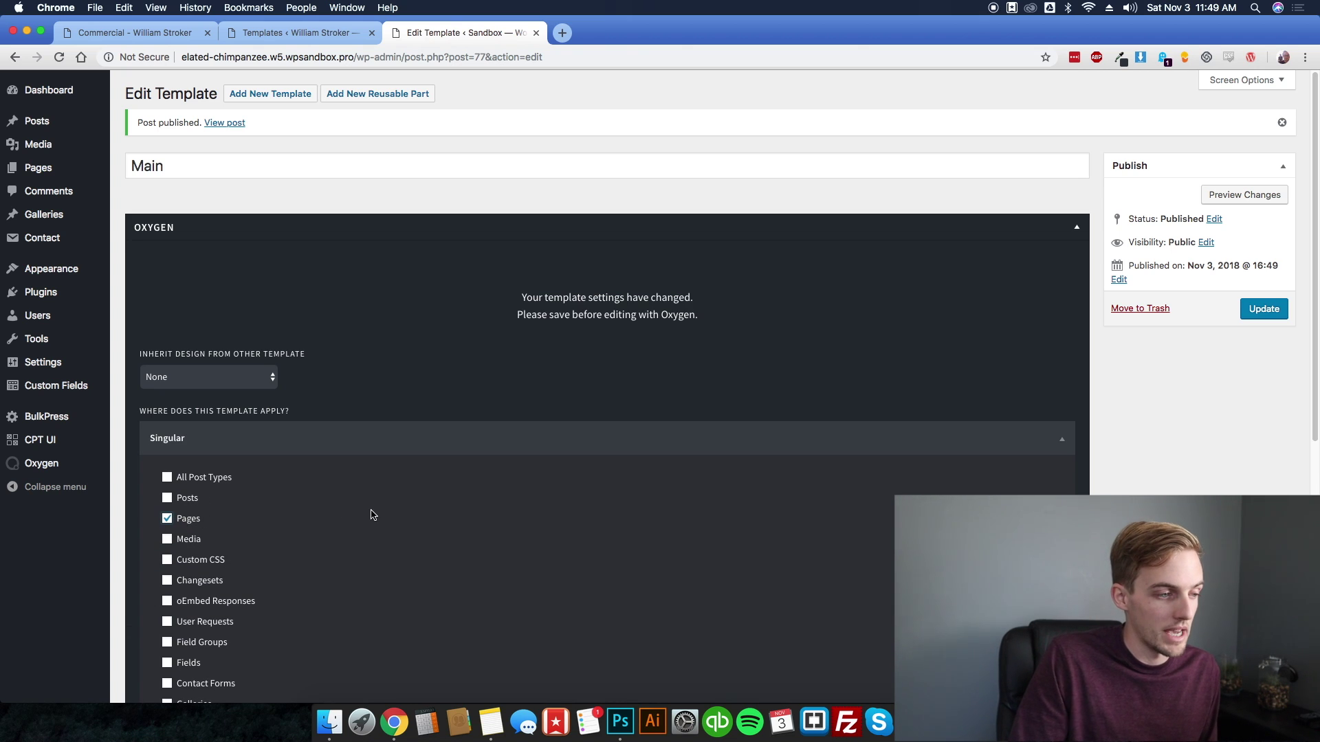
pyautogui.click(1271, 317)
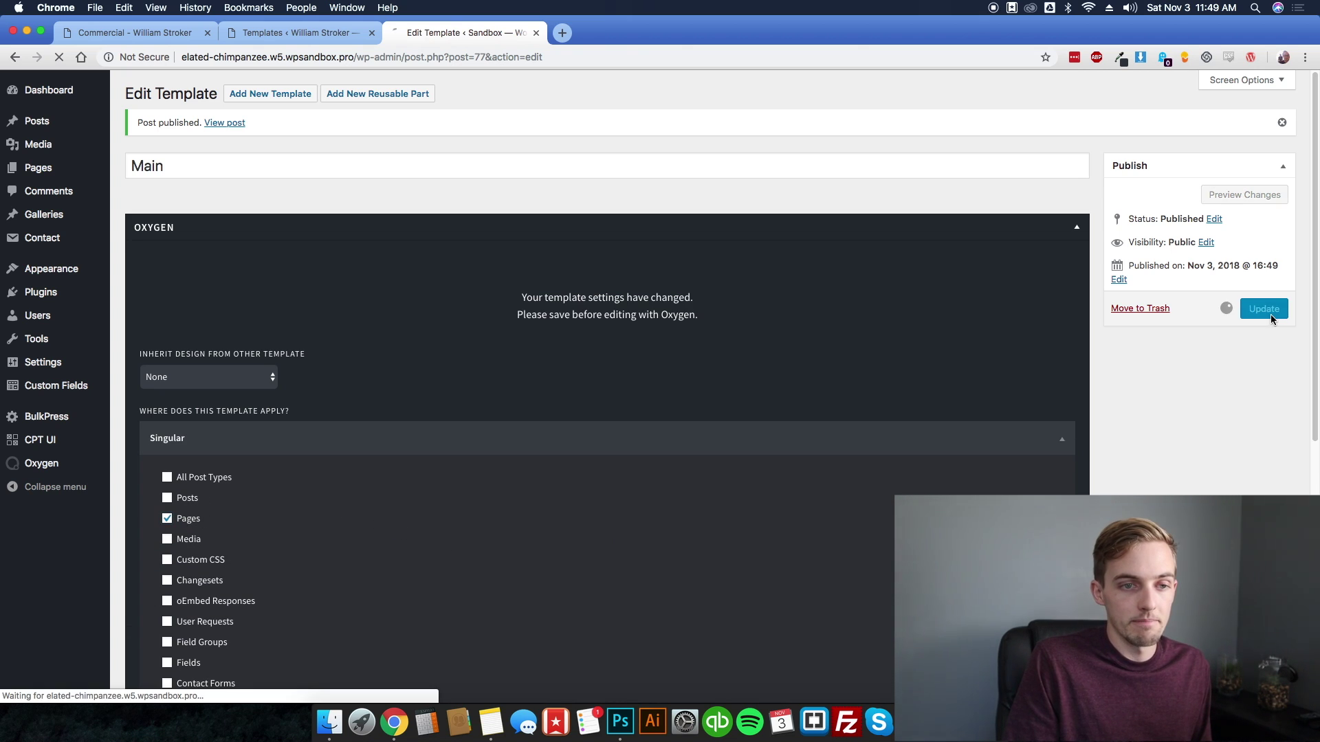
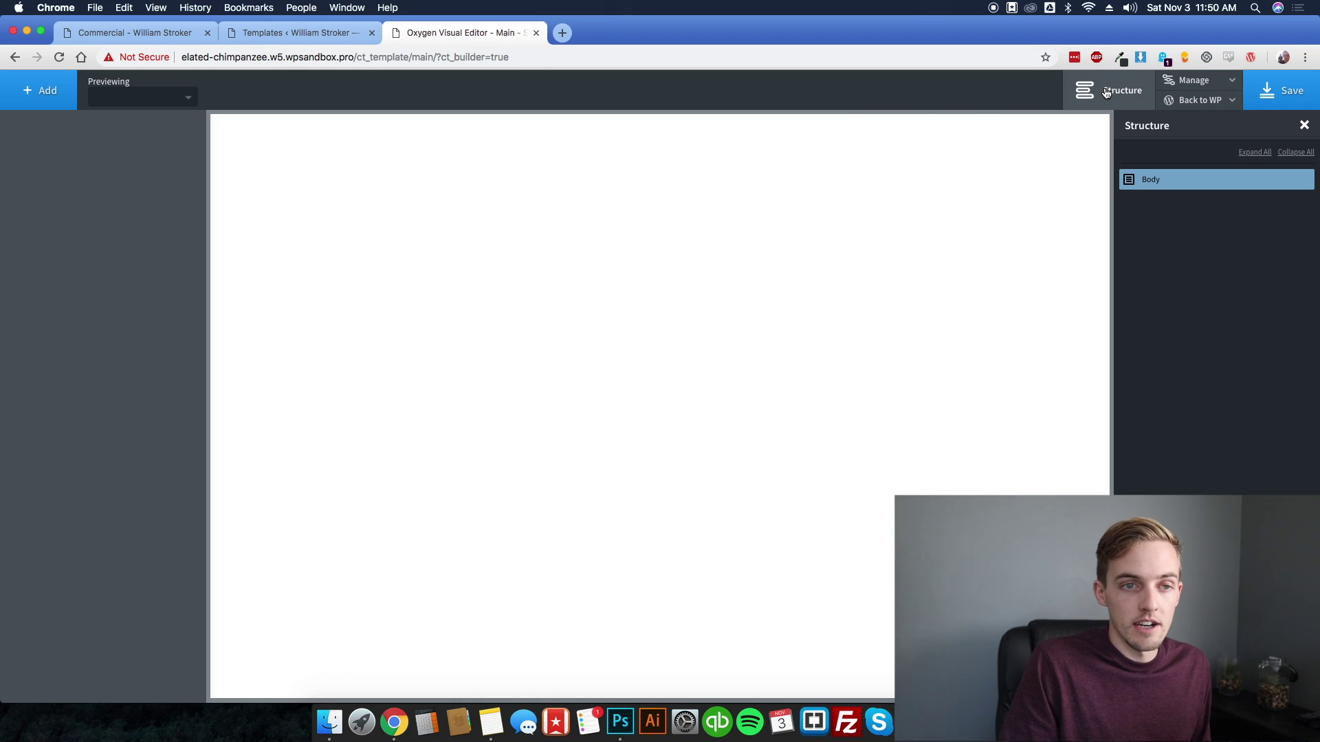
# - Add a section to the Main template's body and set its container padding to 0 px on all sides
pyautogui.click(1106, 92)
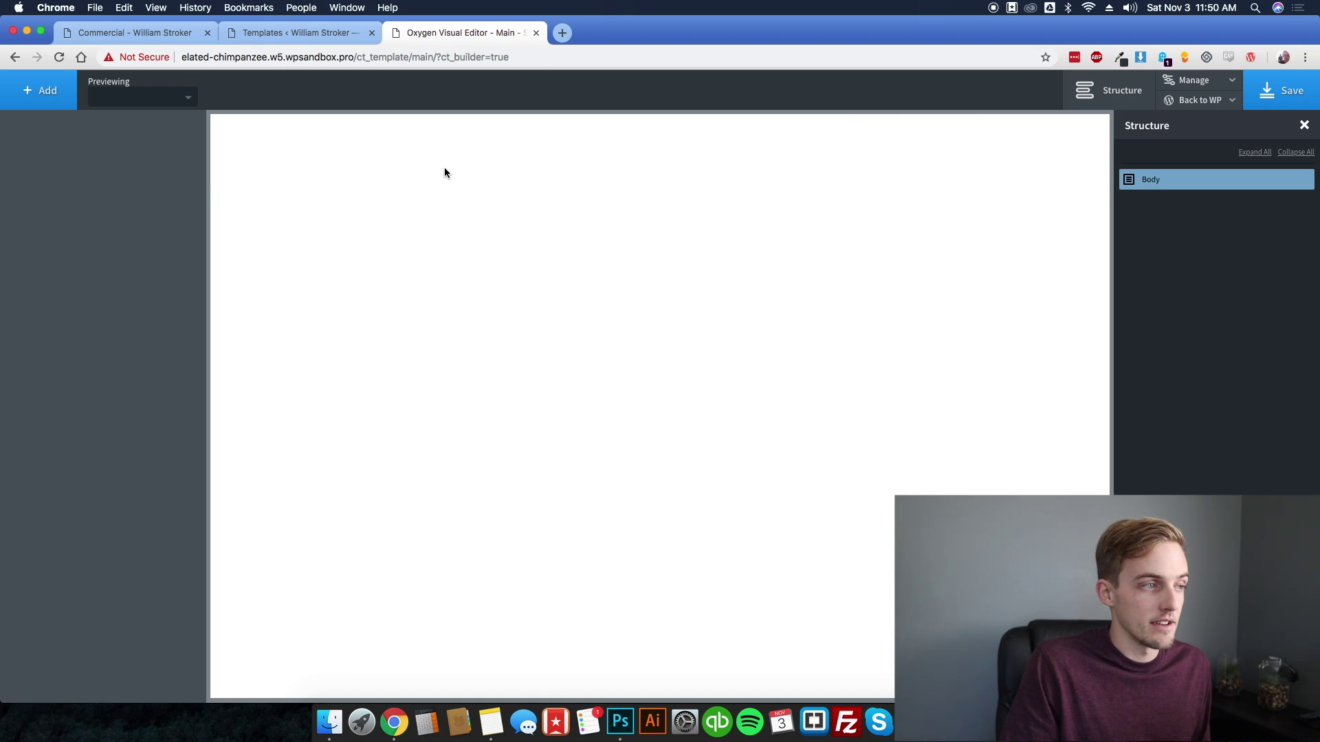
pyautogui.click(40, 91)
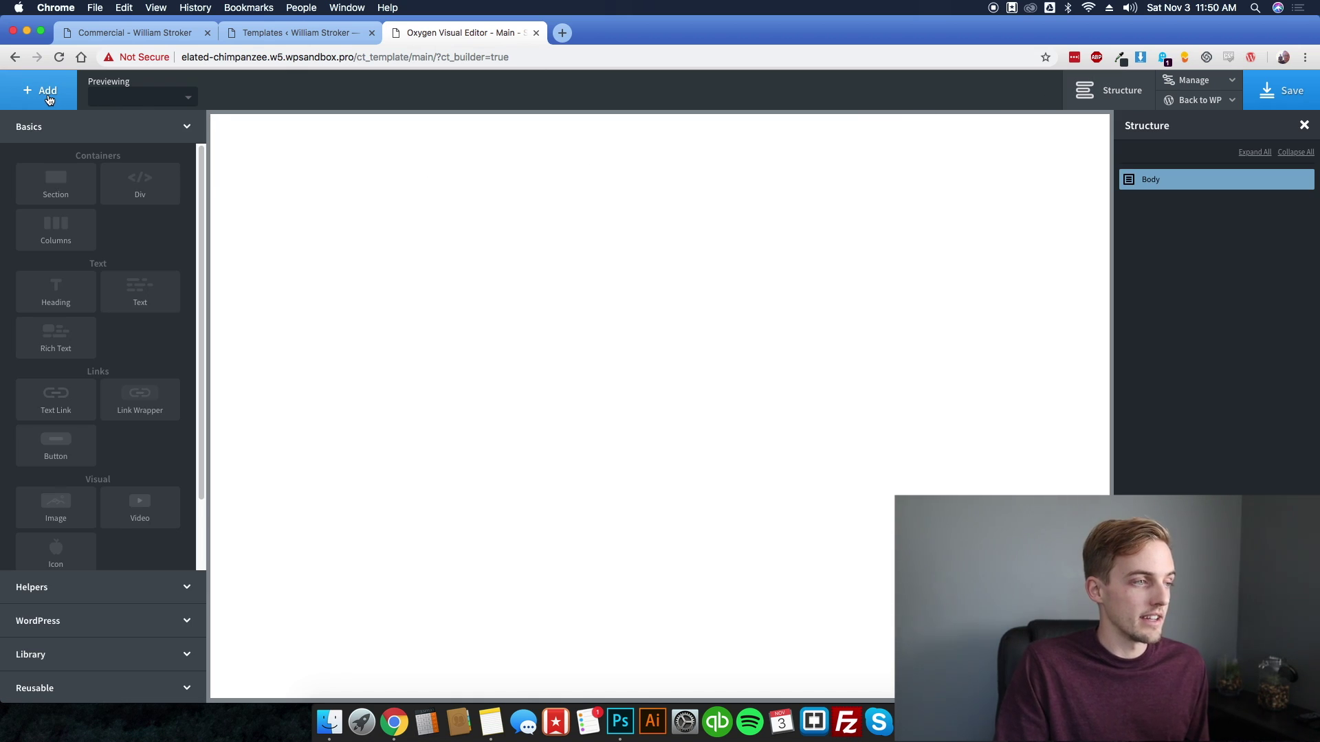
pyautogui.click(65, 181)
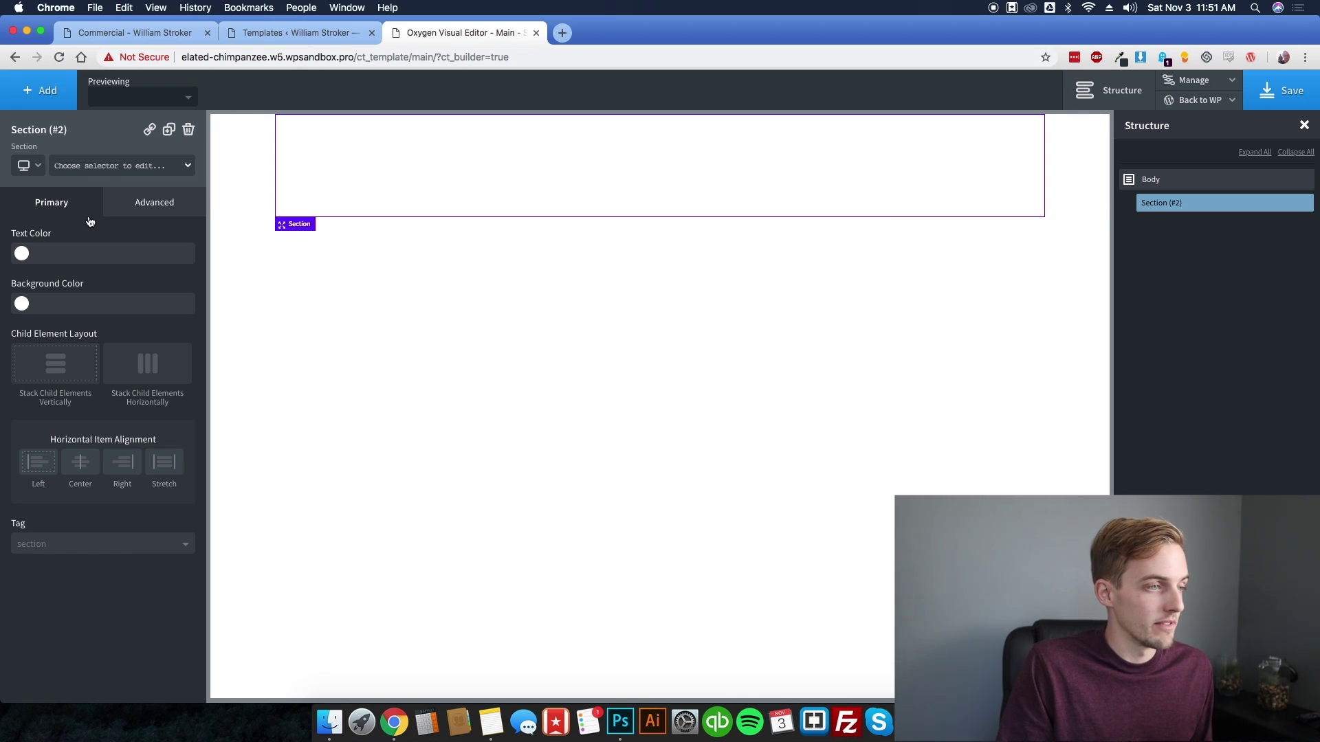
pyautogui.click(152, 206)
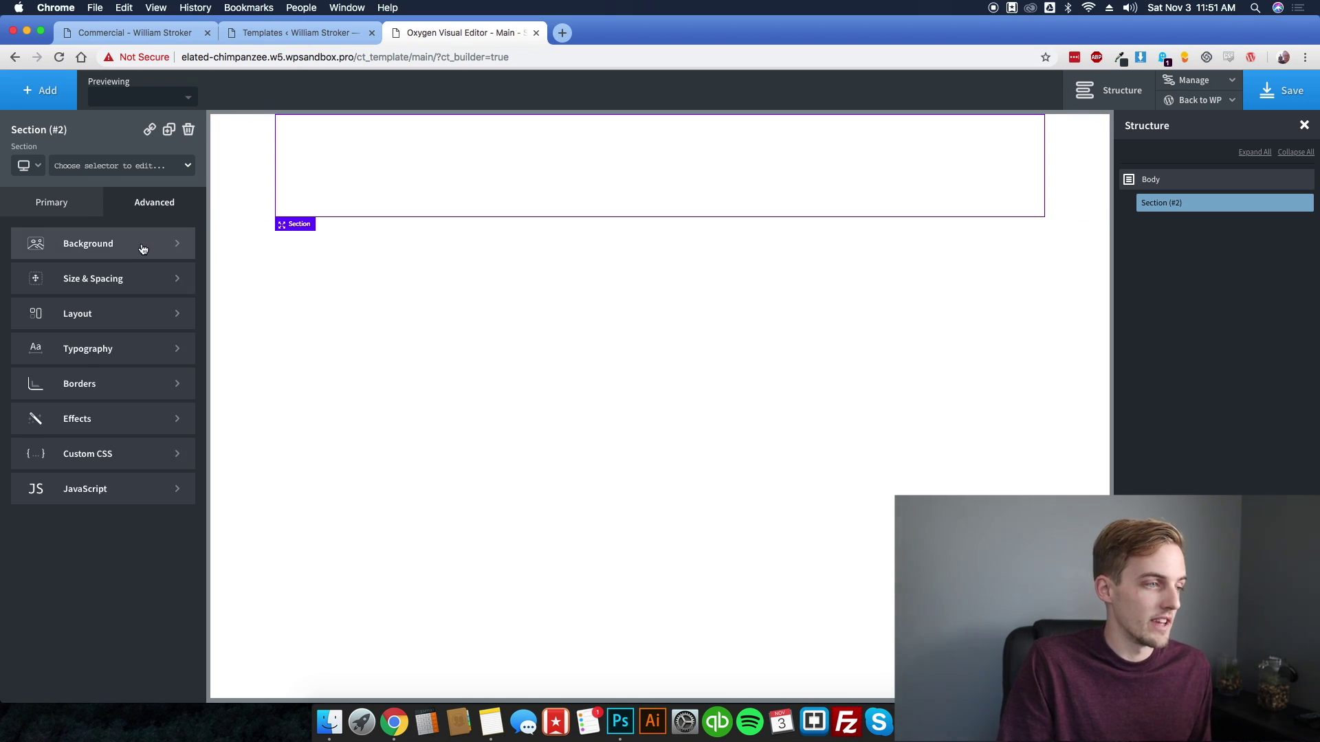
pyautogui.click(132, 279)
pyautogui.click(100, 285)
pyautogui.write('0')
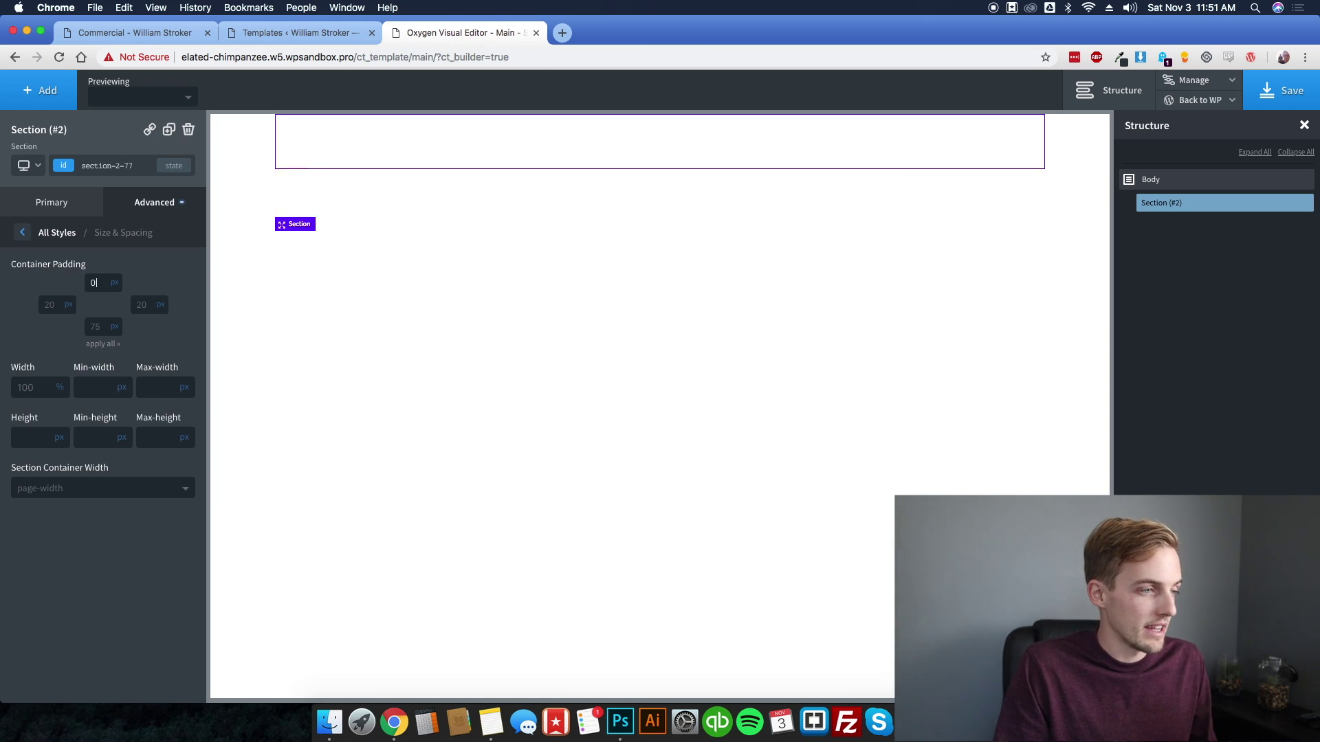
pyautogui.click(103, 344)
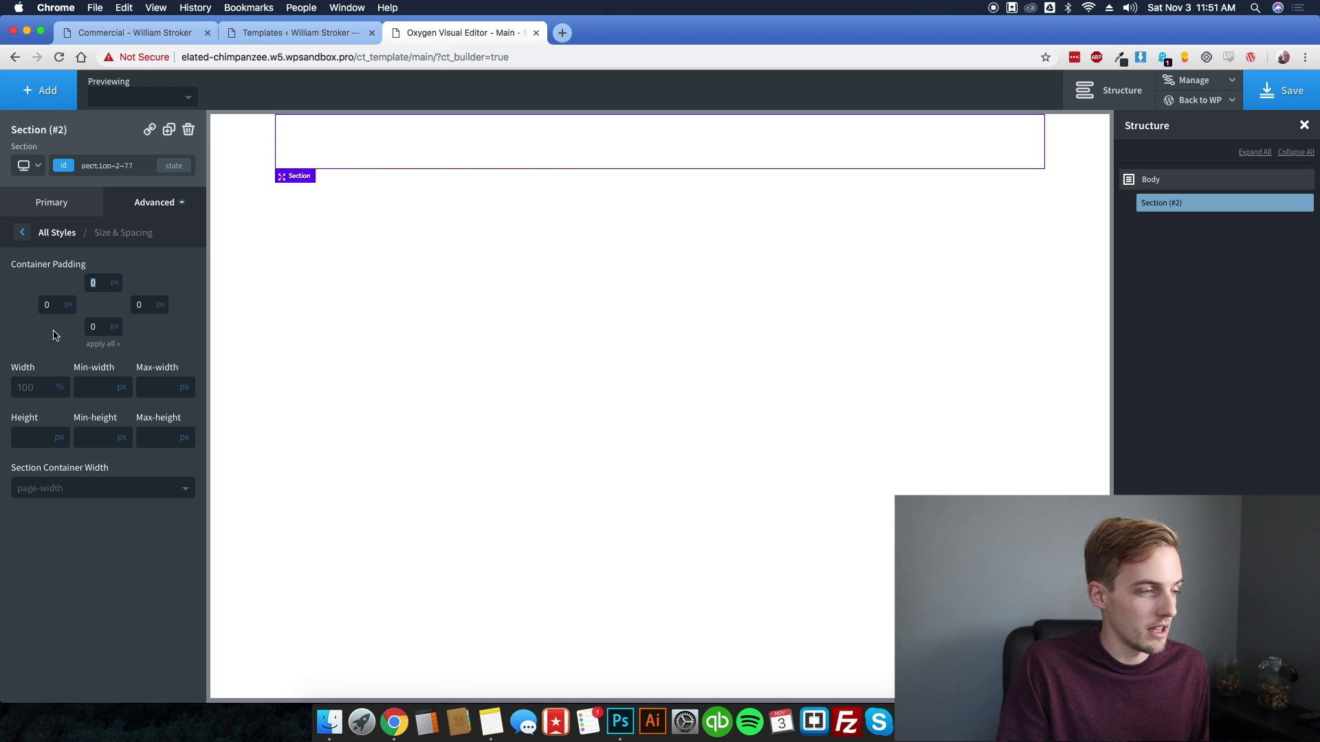
# - Make the section's container full width and stack its child elements horizontally
pyautogui.click(69, 490)
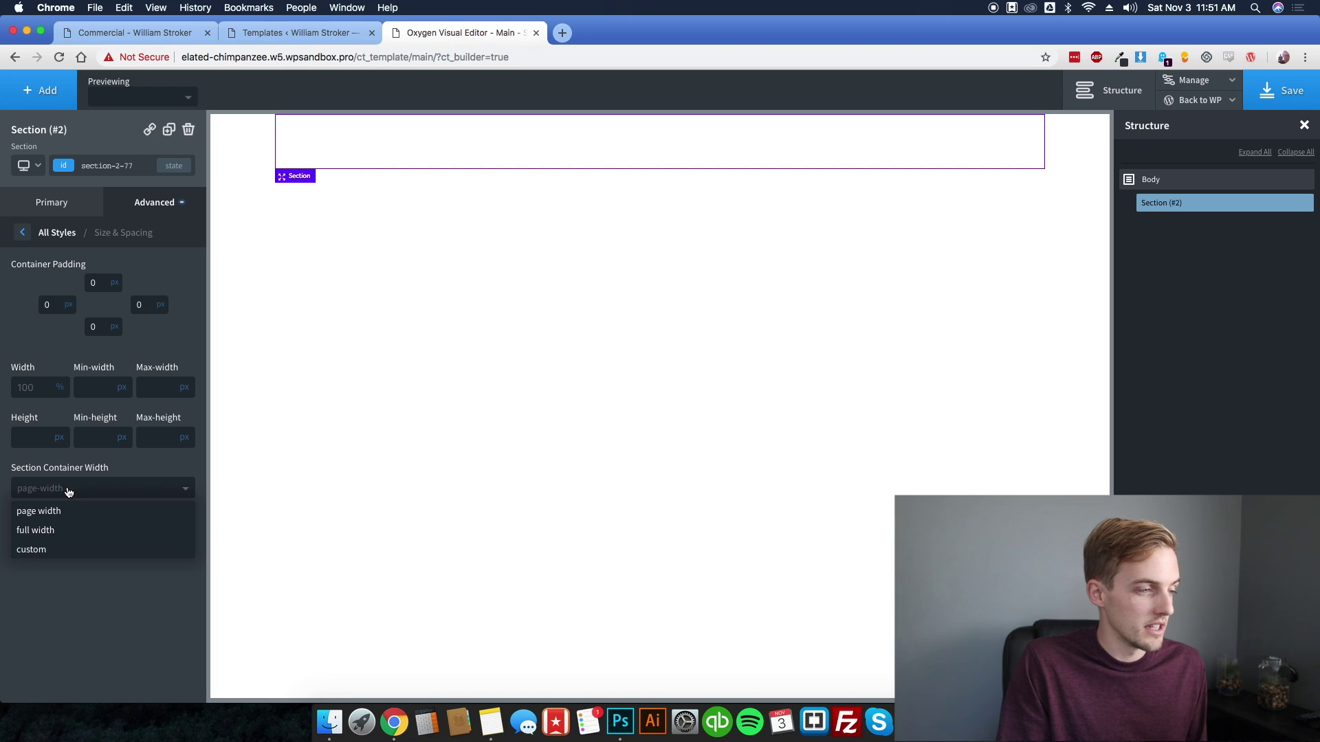
pyautogui.click(58, 534)
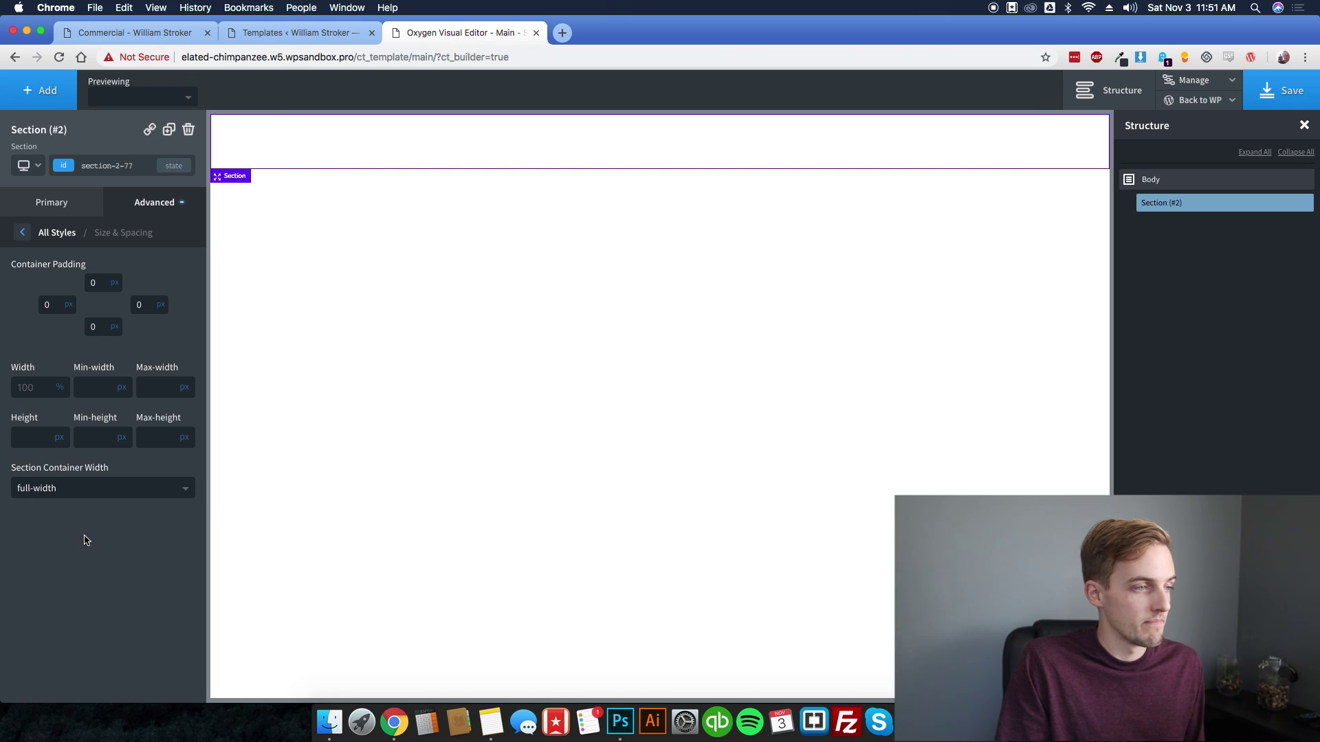
pyautogui.click(68, 206)
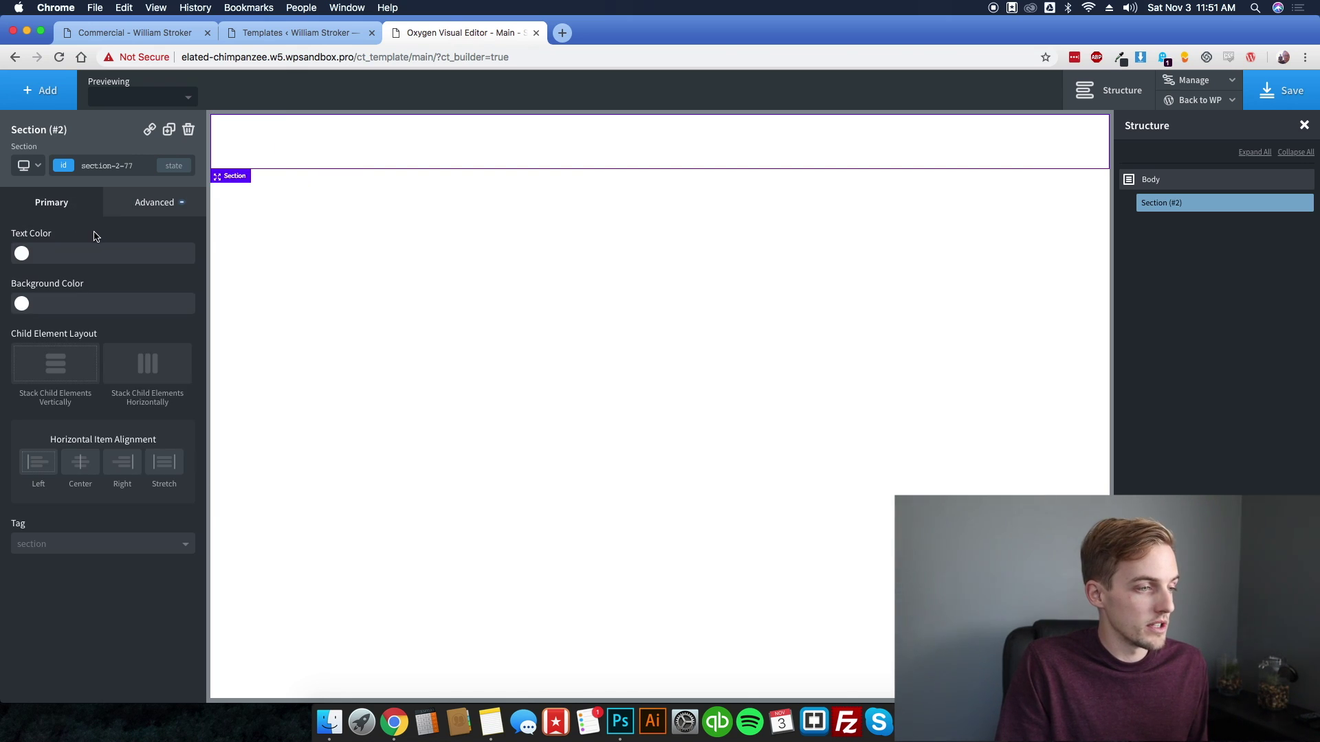
pyautogui.click(166, 375)
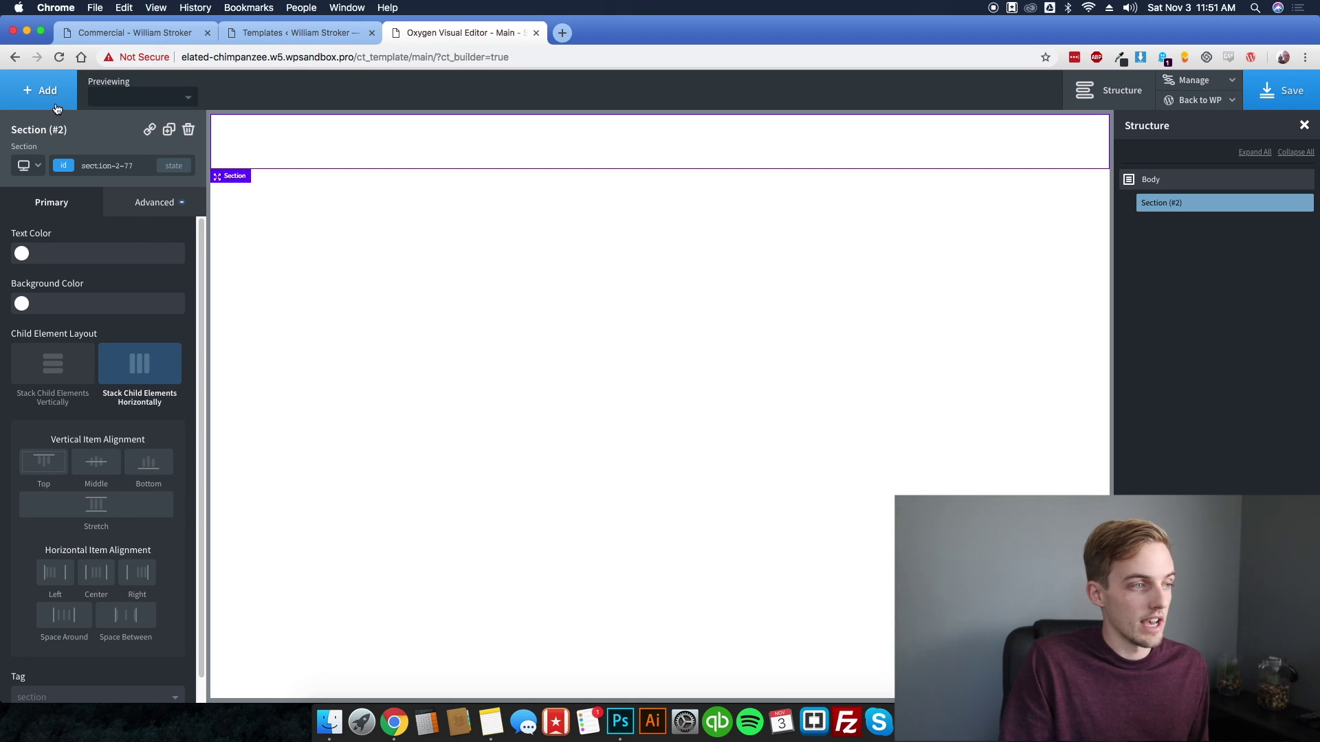
# - Add a div inside the section with a width of 300 px and a flex shrink of 0
pyautogui.click(40, 90)
pyautogui.click(150, 190)
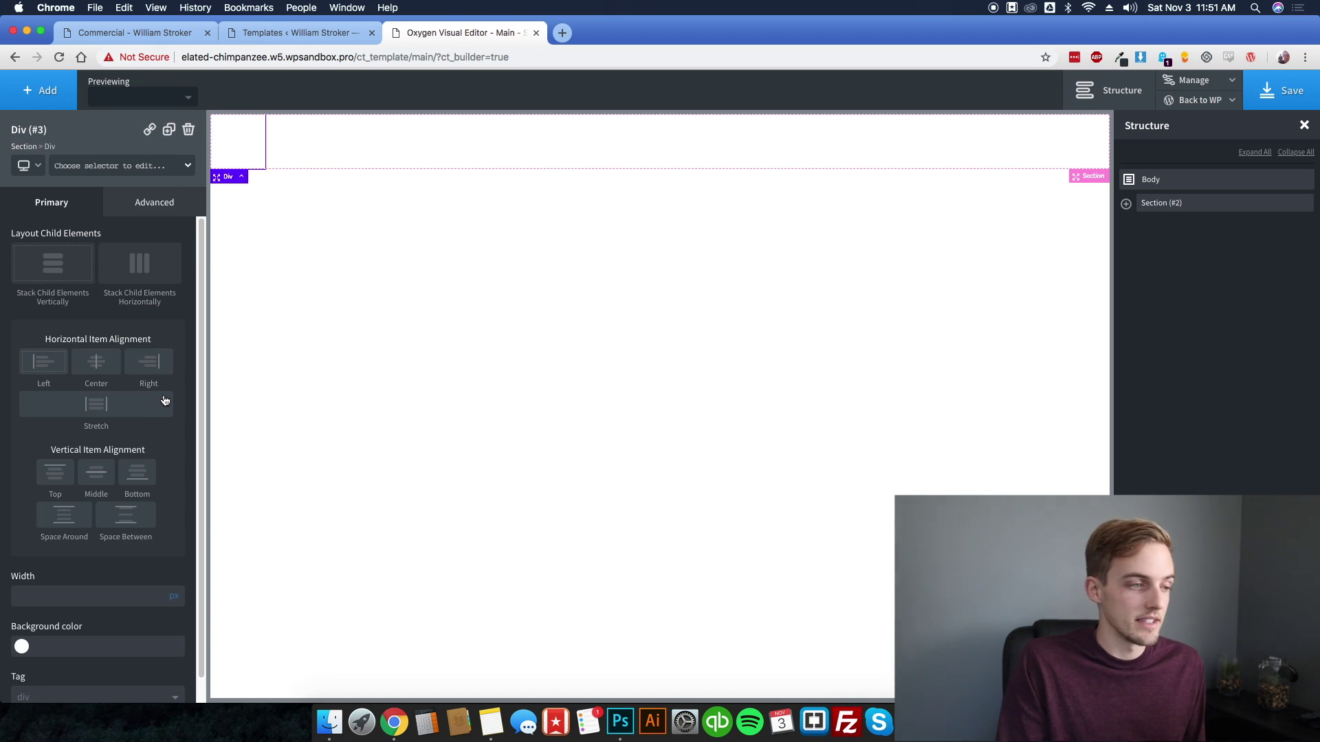
pyautogui.click(99, 593)
pyautogui.write('300')
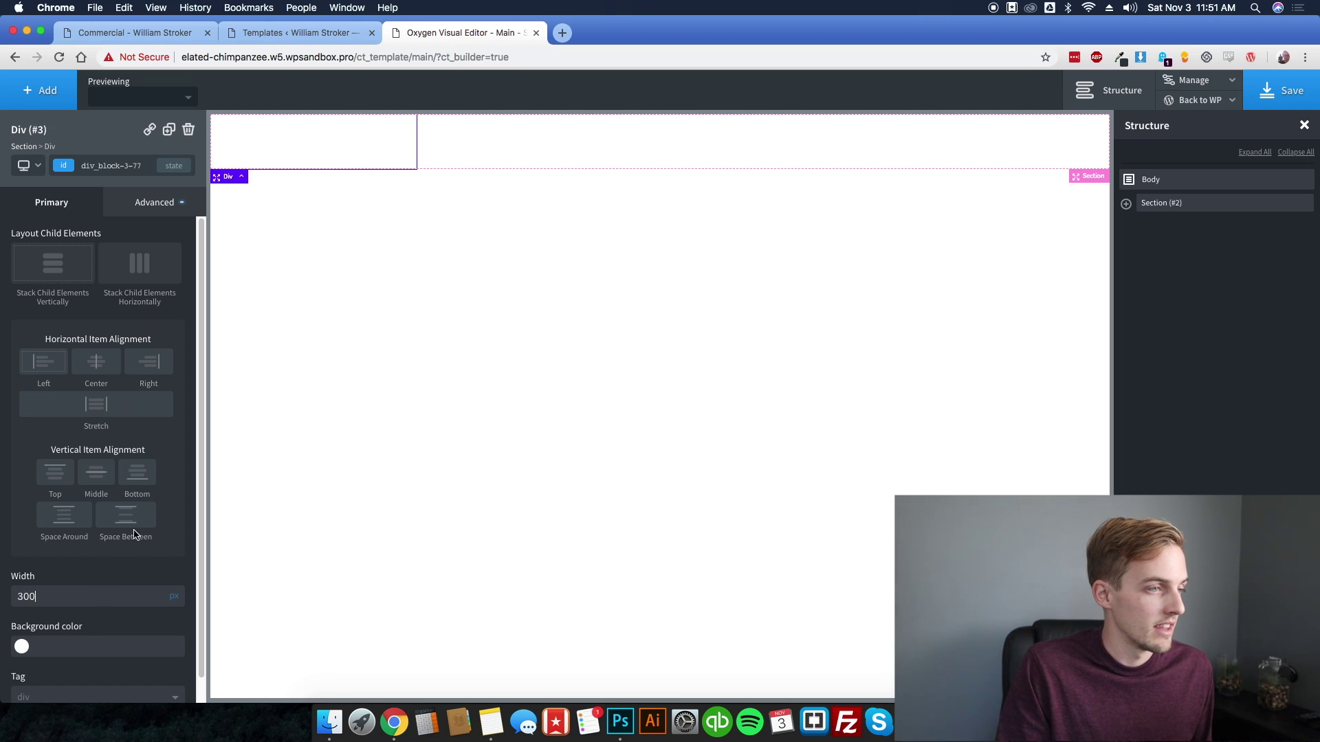
pyautogui.click(155, 201)
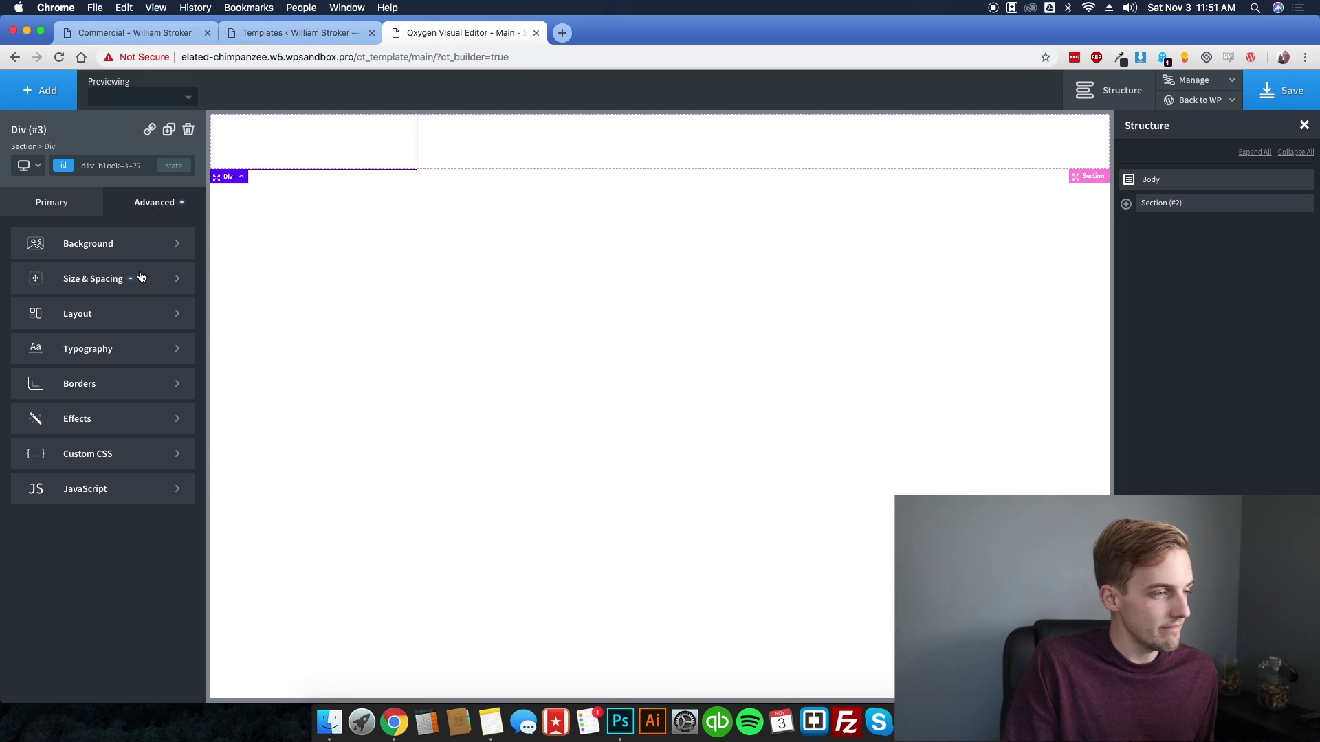
pyautogui.click(134, 316)
pyautogui.scroll(-6, 134, 374)
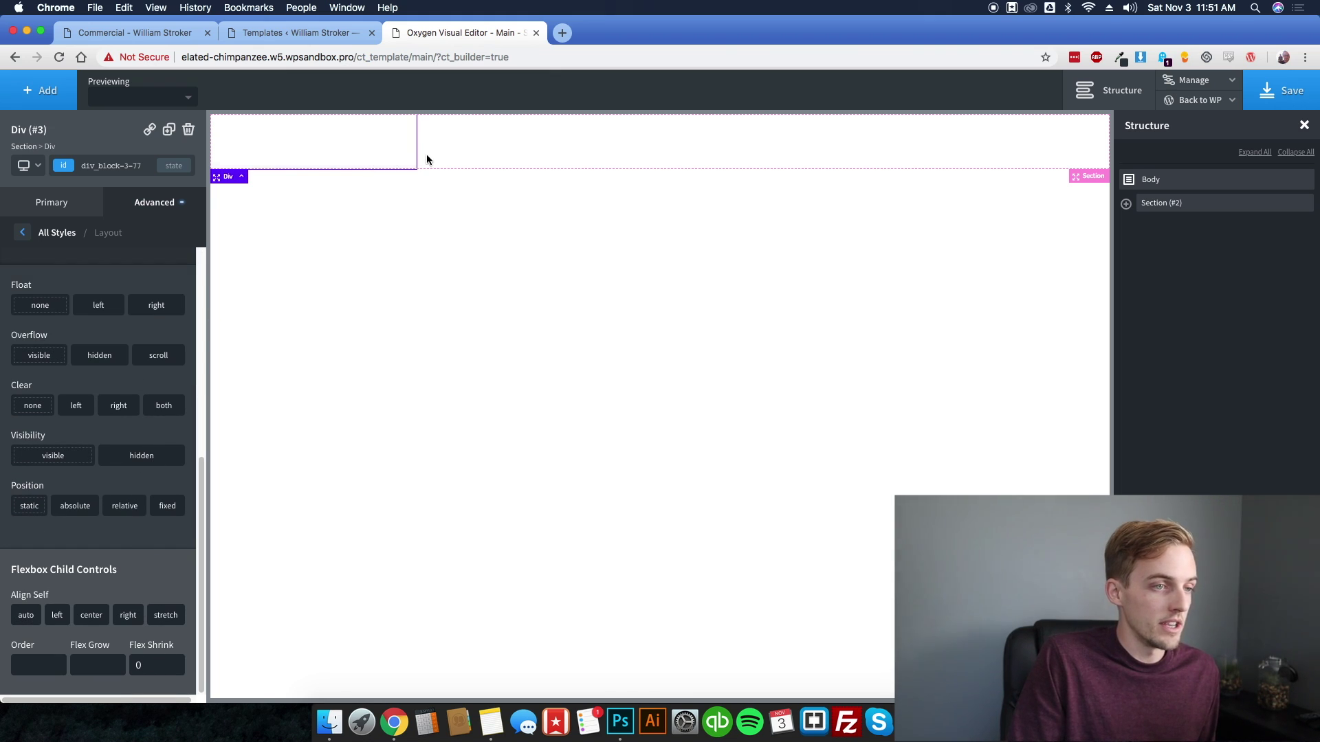
# - Add a second div to the section beside the 300 px one and set its height to 100 vh
pyautogui.click(510, 146)
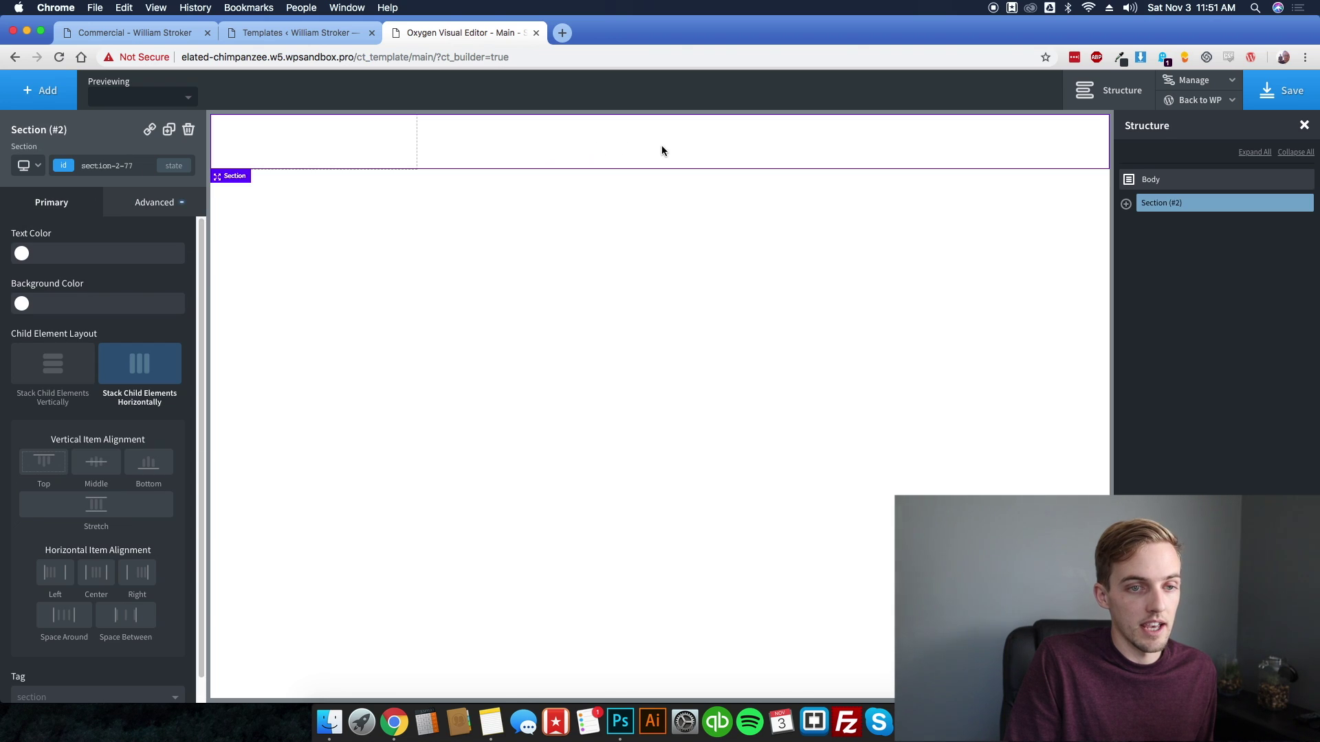
pyautogui.click(1126, 203)
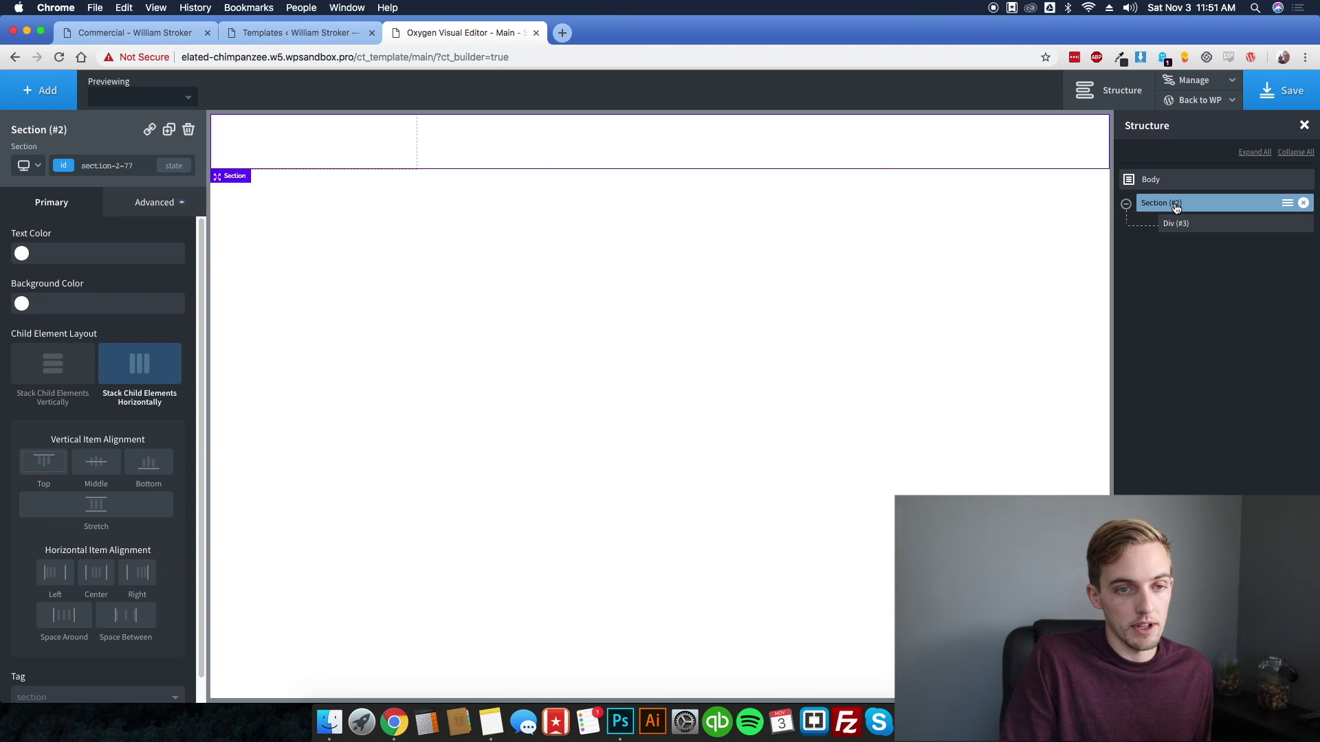
pyautogui.click(61, 96)
pyautogui.click(141, 181)
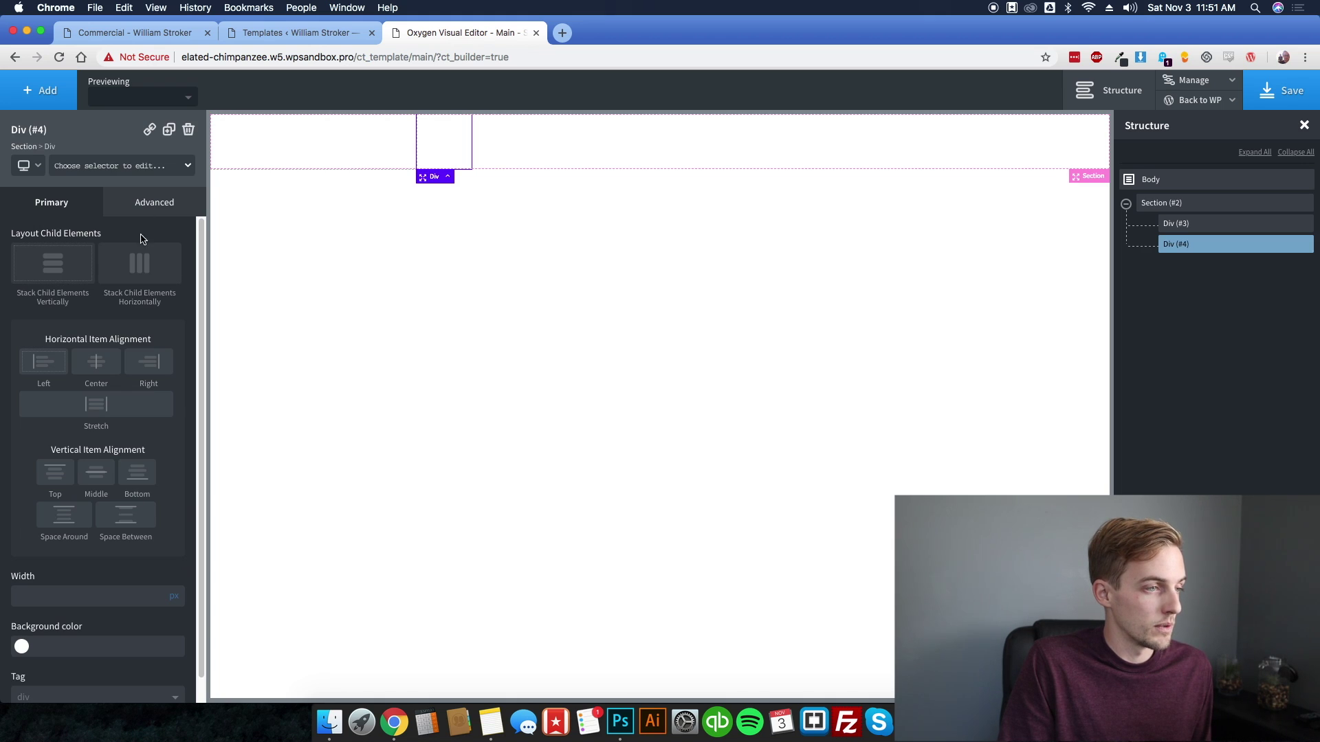
pyautogui.click(150, 204)
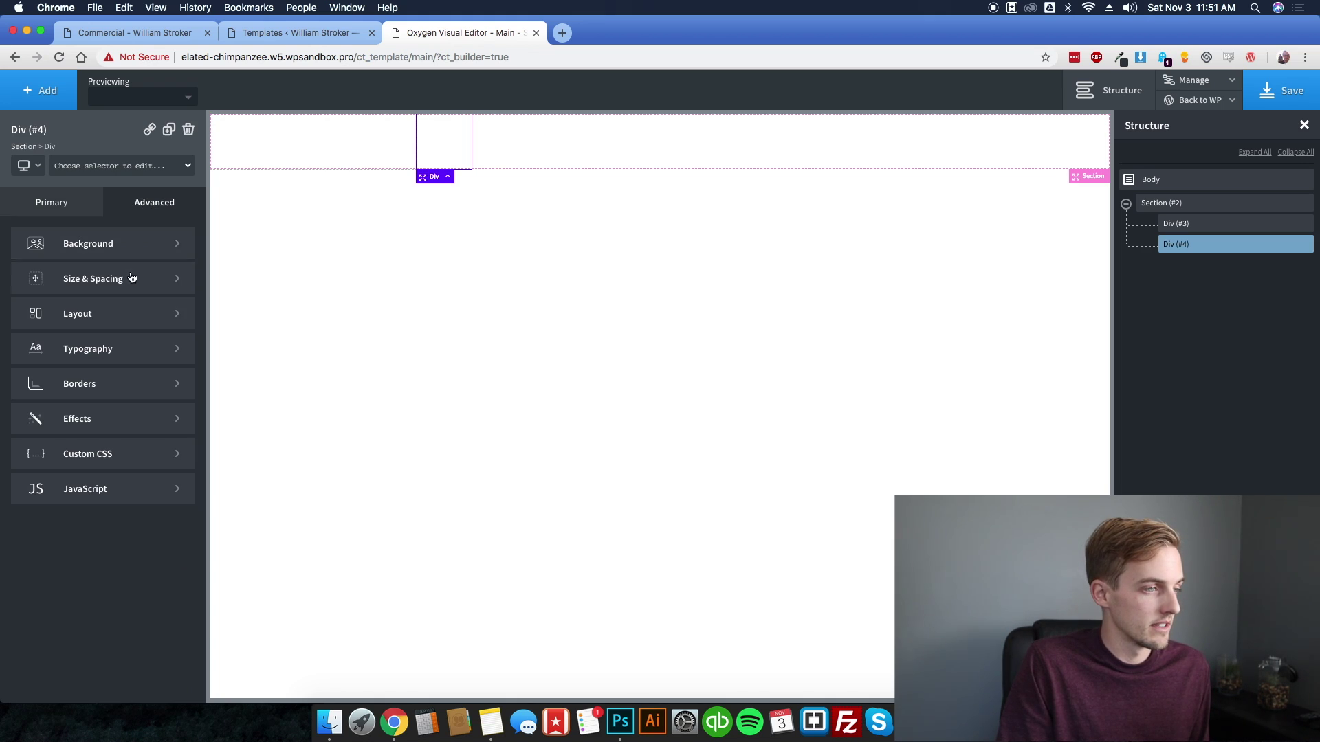
pyautogui.click(133, 278)
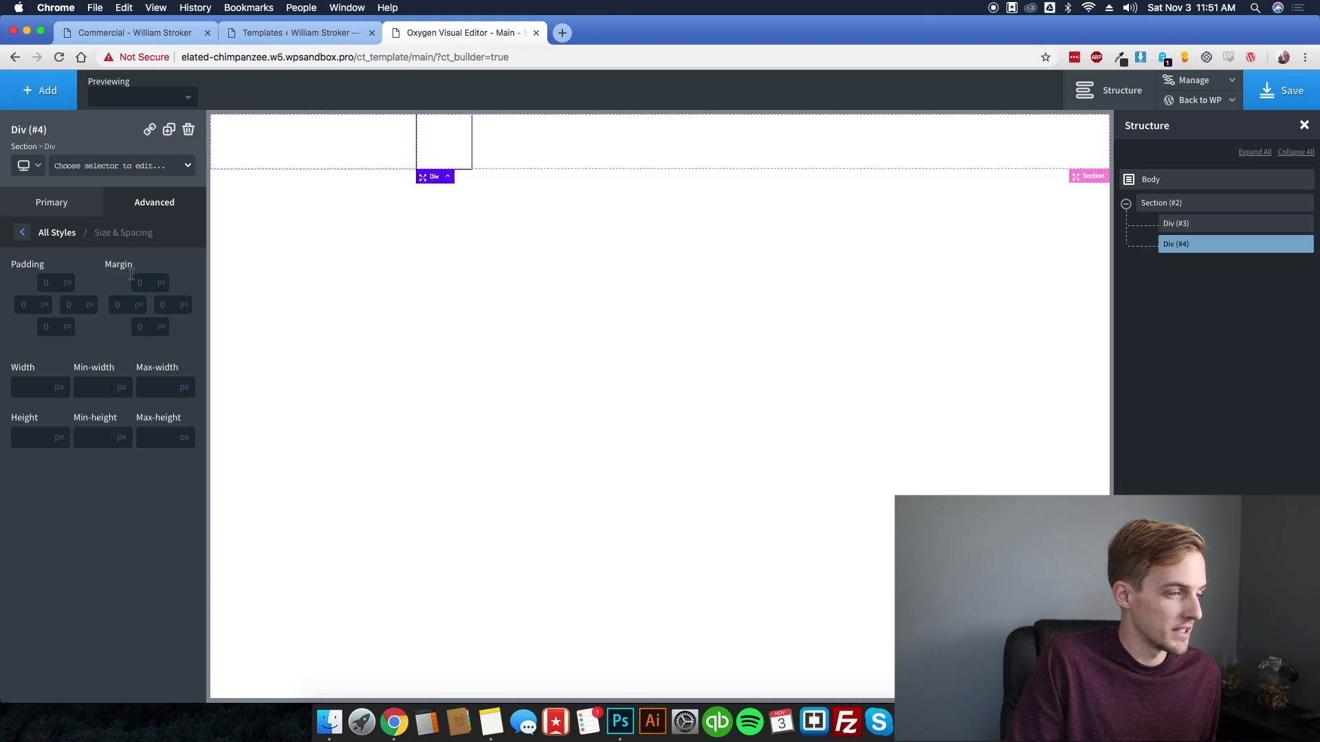
pyautogui.click(61, 442)
pyautogui.click(62, 486)
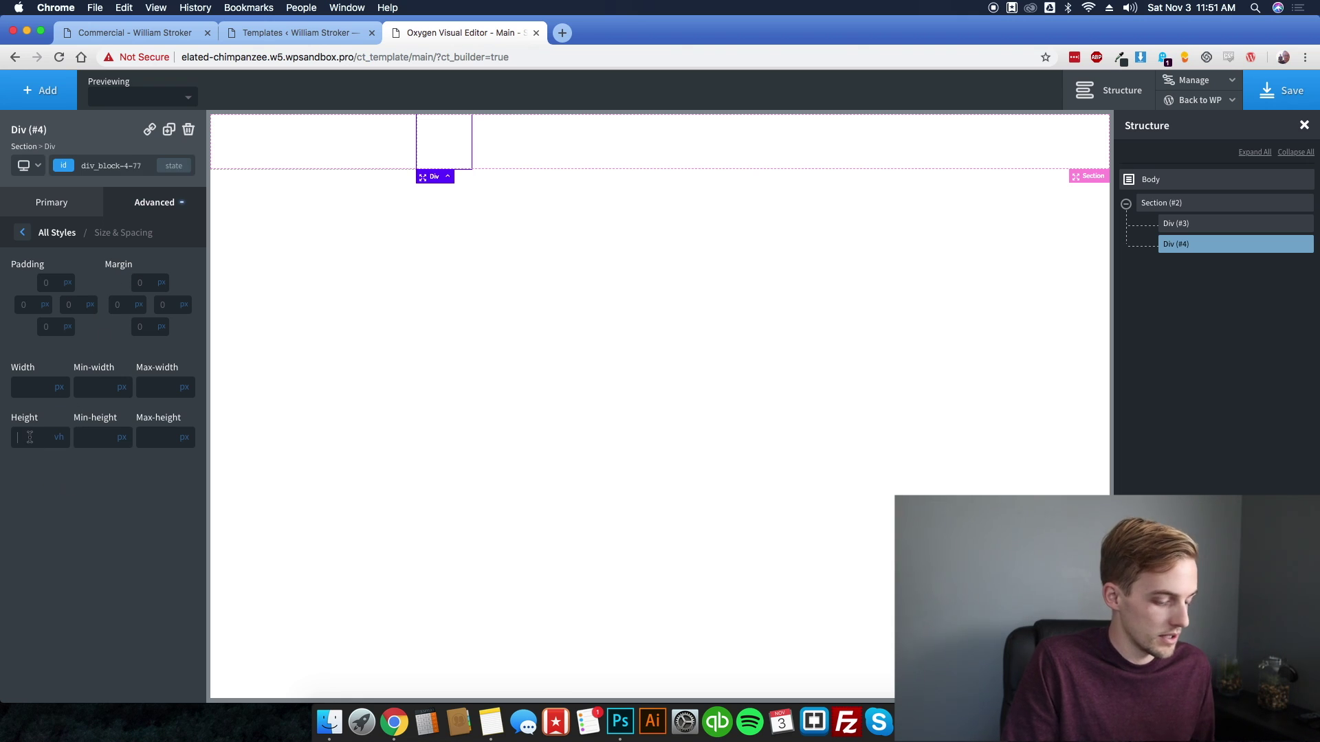
pyautogui.click(30, 437)
pyautogui.write('100')
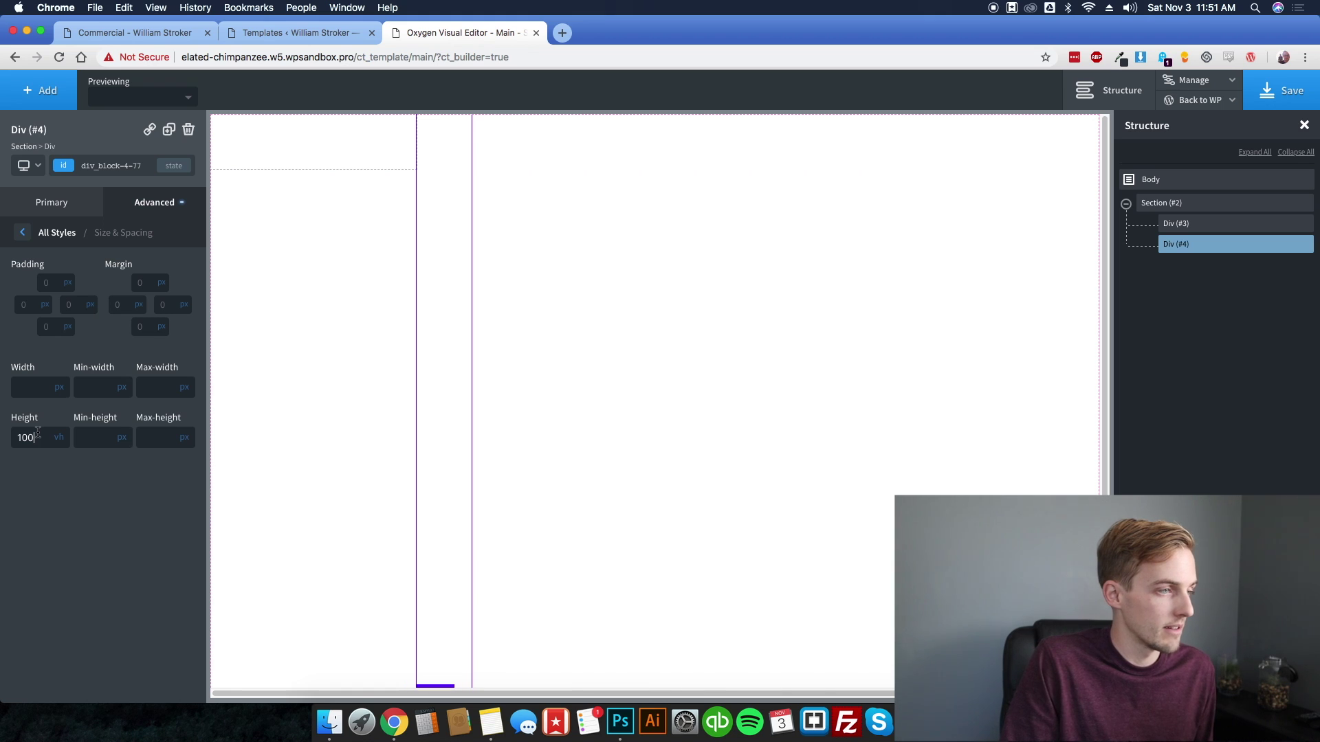
# - Set the second div's flex grow to 1 and its overflow to scroll, and save the template
pyautogui.click(24, 234)
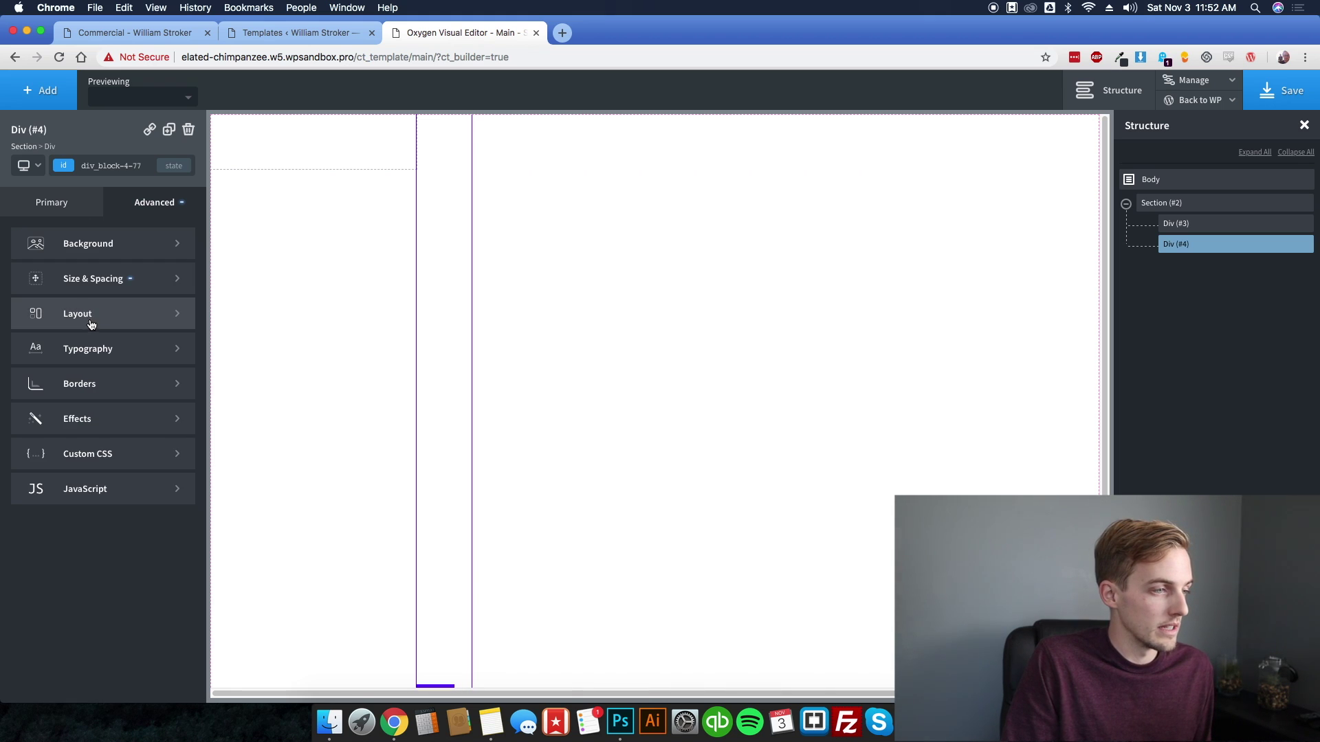
pyautogui.click(88, 318)
pyautogui.scroll(-5, 130, 541)
pyautogui.click(93, 663)
pyautogui.write('1')
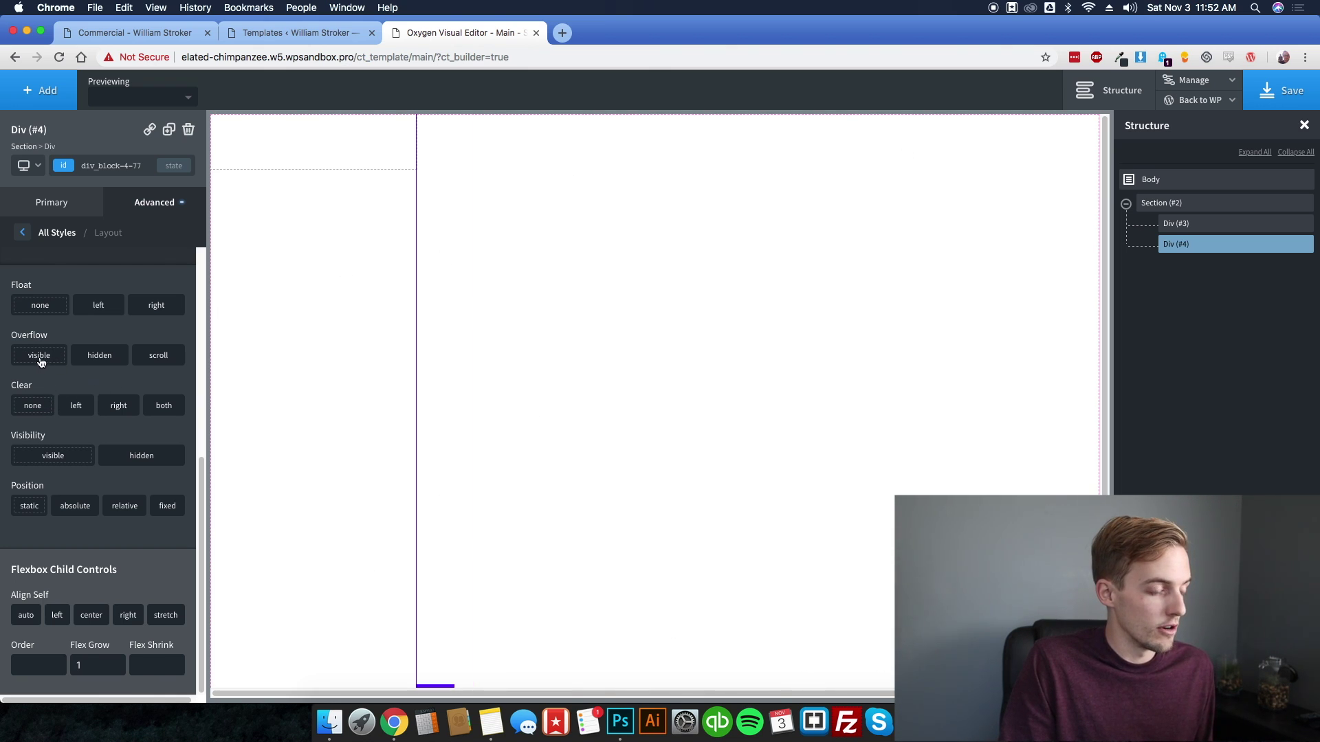
pyautogui.click(158, 355)
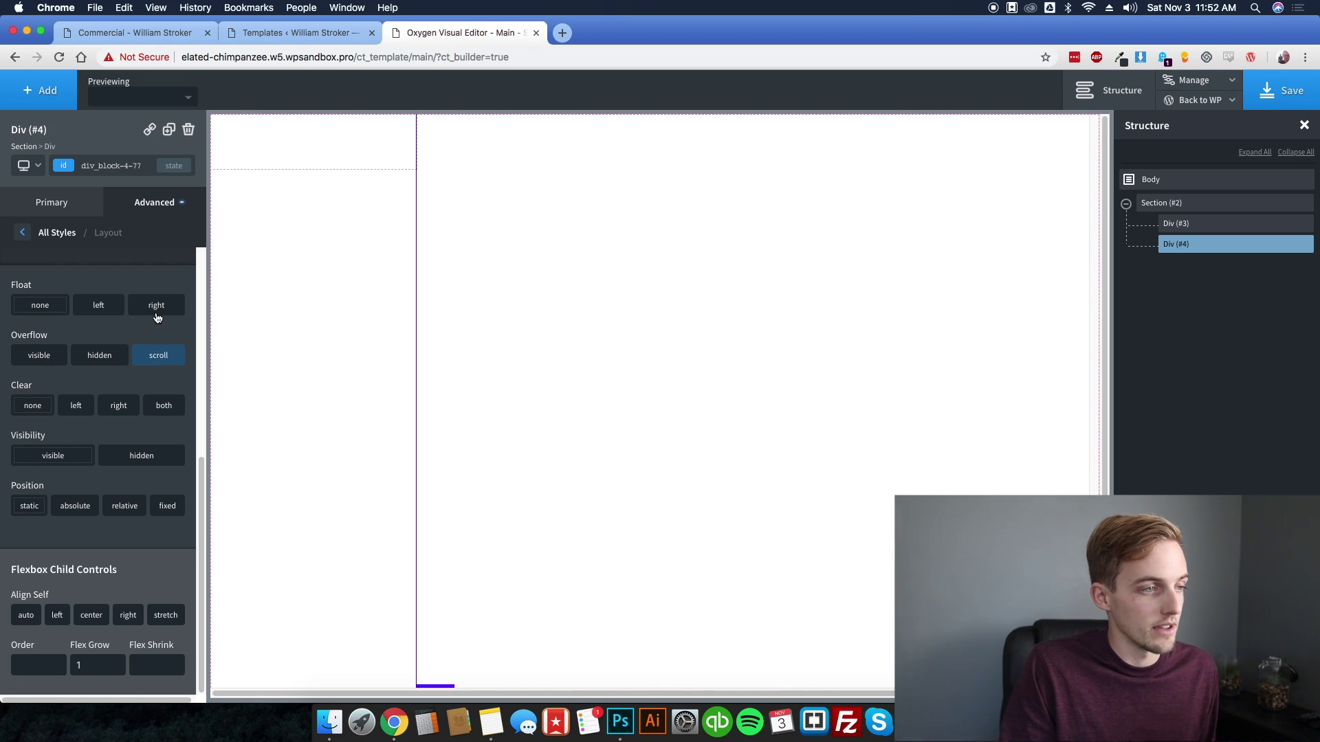
pyautogui.scroll(6, 144, 332)
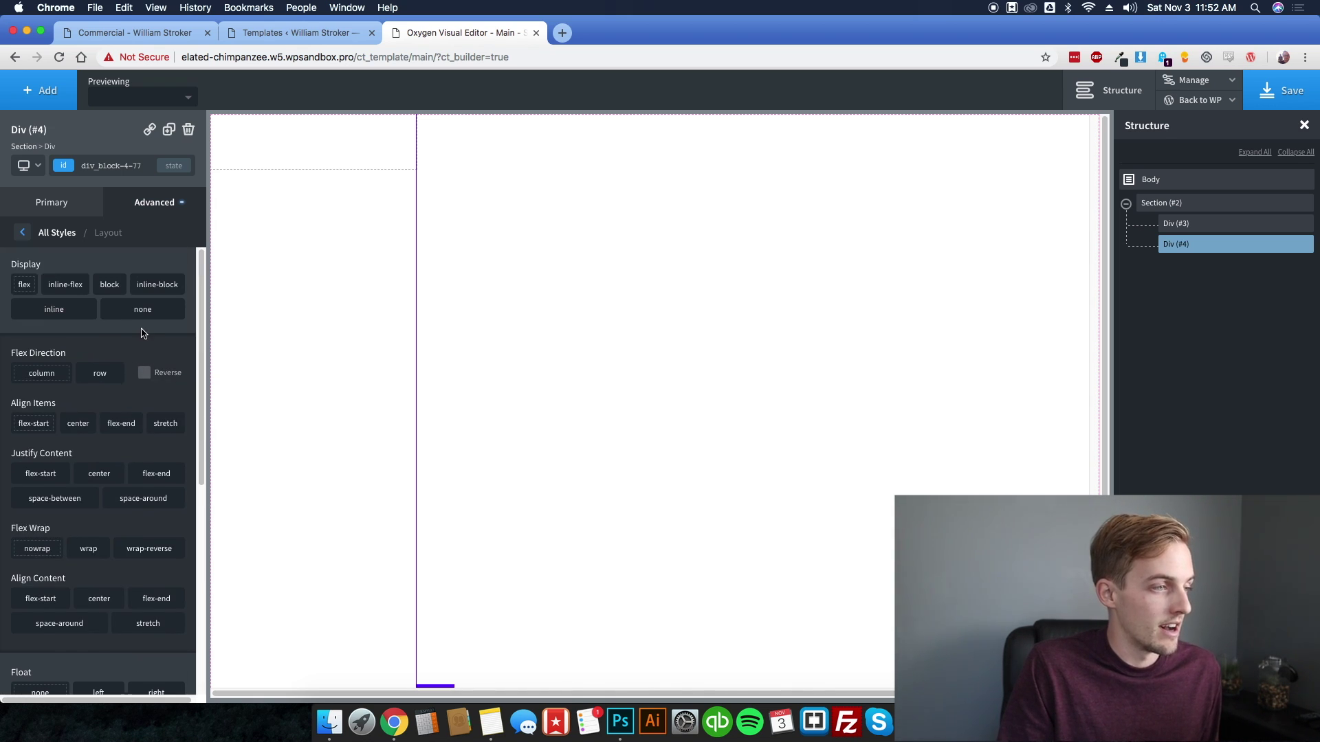
pyautogui.click(23, 232)
pyautogui.click(53, 203)
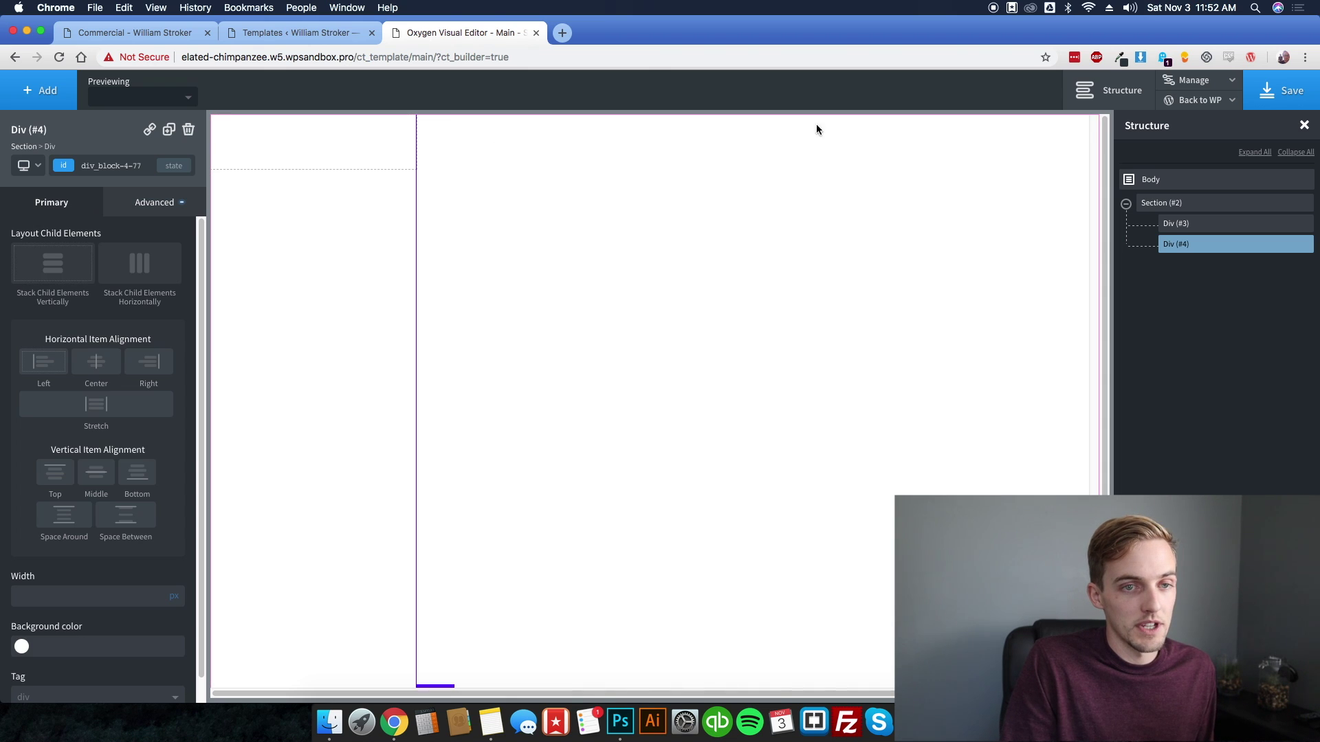
pyautogui.click(1283, 90)
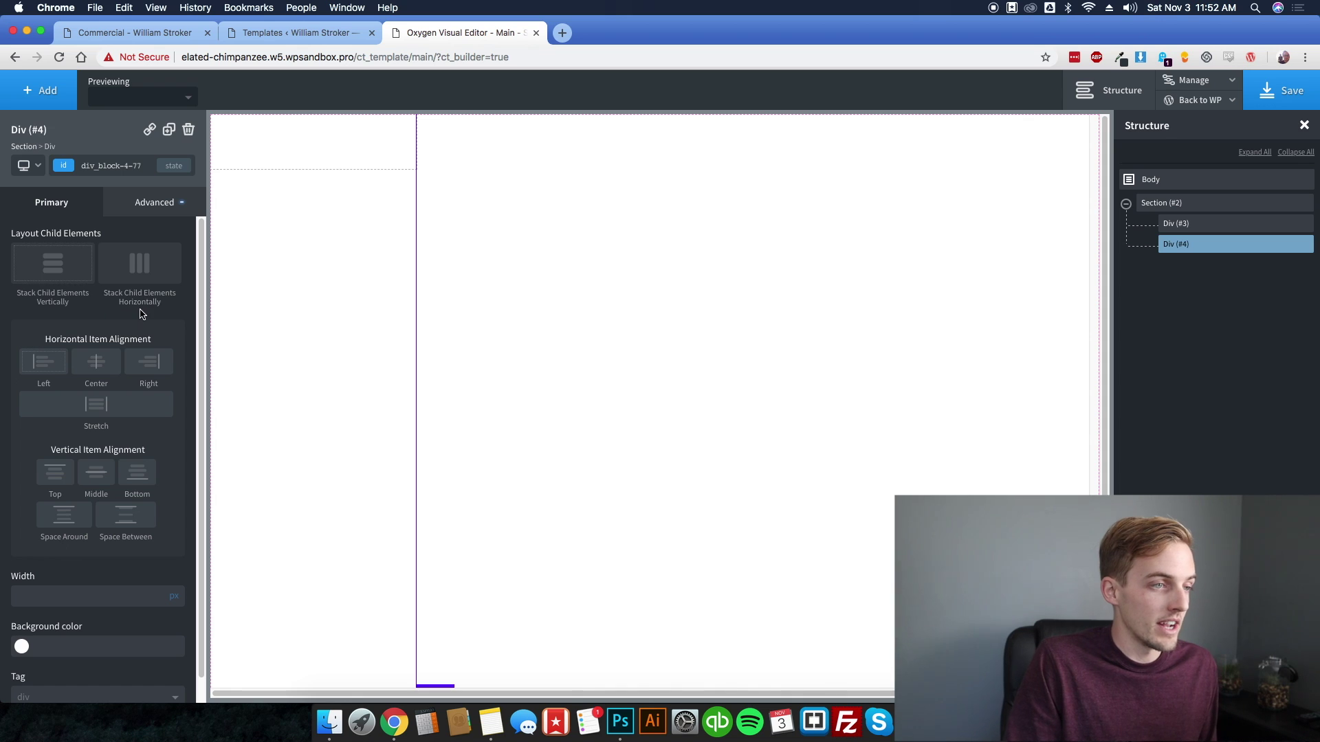
# - Set the padding of the scrolling content div to 40 px on all sides
pyautogui.click(153, 204)
pyautogui.click(92, 277)
pyautogui.click(54, 283)
pyautogui.write('40')
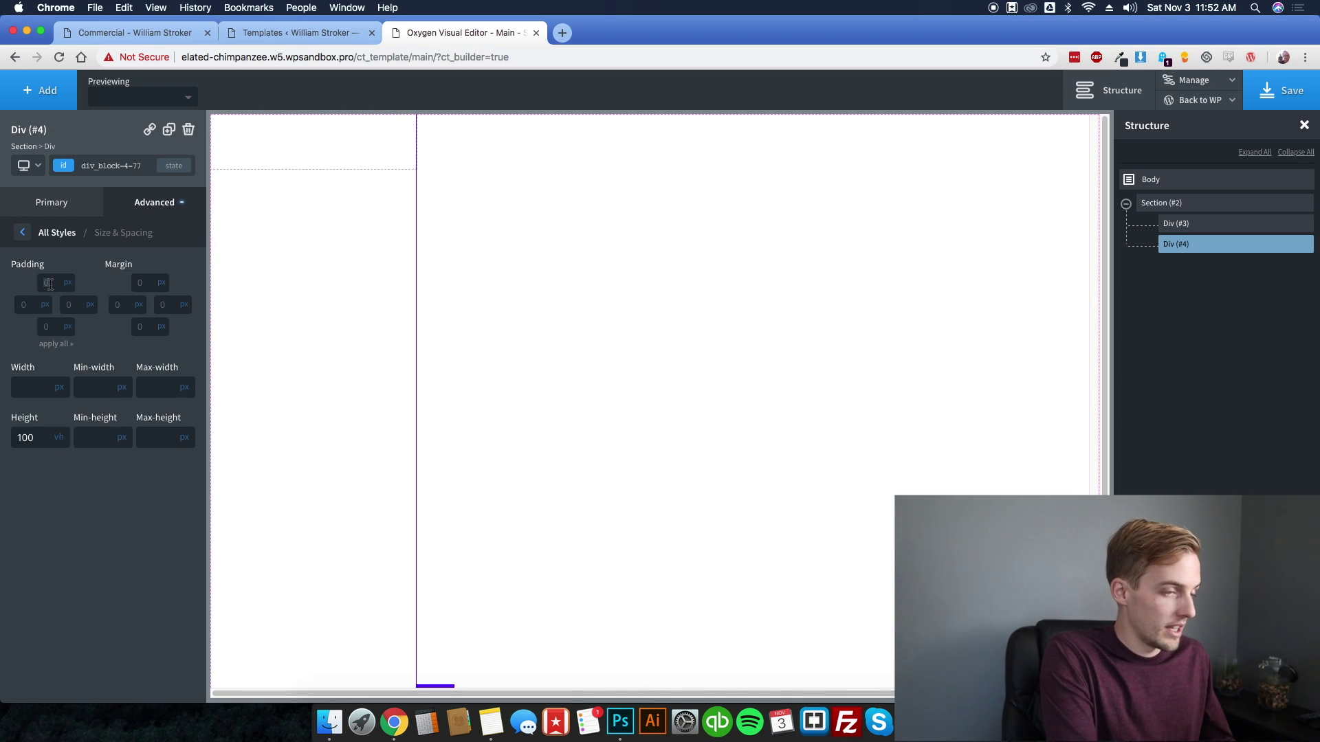
# - Give the 300 px sidebar div a padding of 40 px on all sides
pyautogui.click(349, 139)
pyautogui.click(149, 204)
pyautogui.click(88, 278)
pyautogui.click(48, 283)
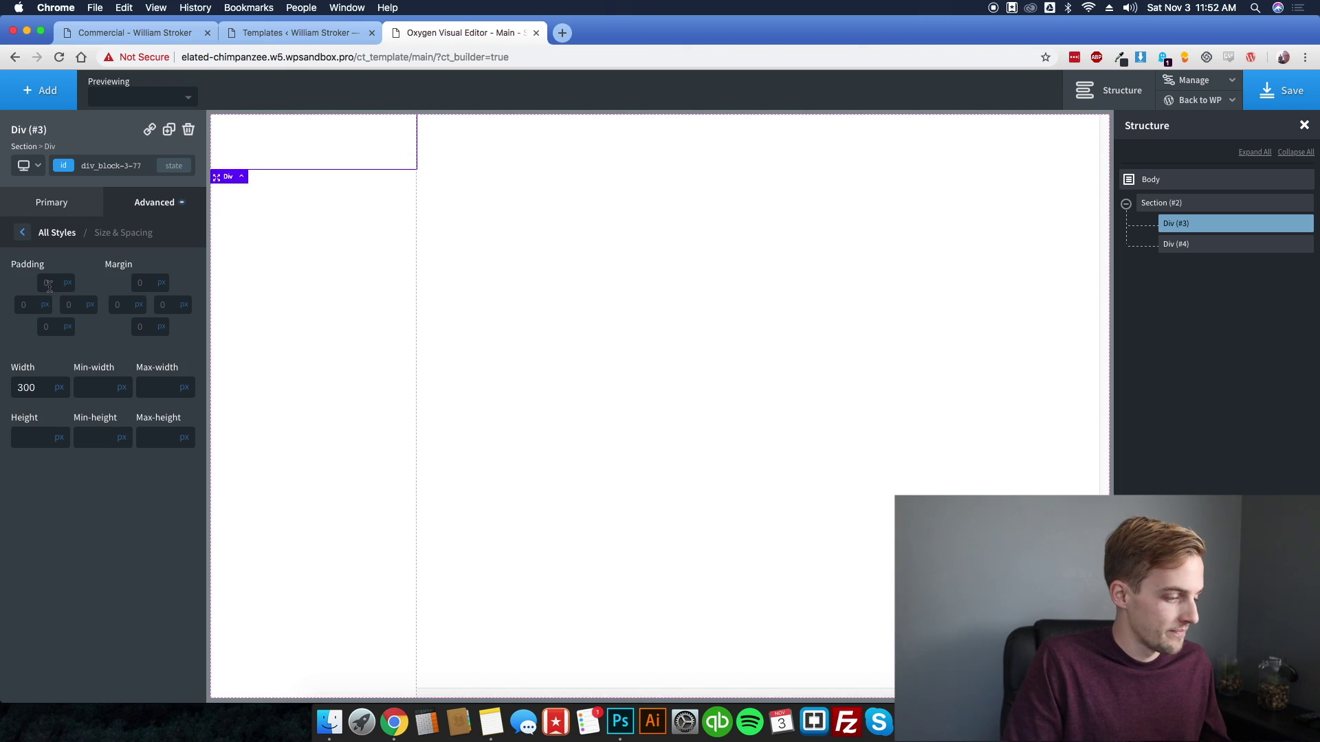
pyautogui.write('40')
pyautogui.click(55, 346)
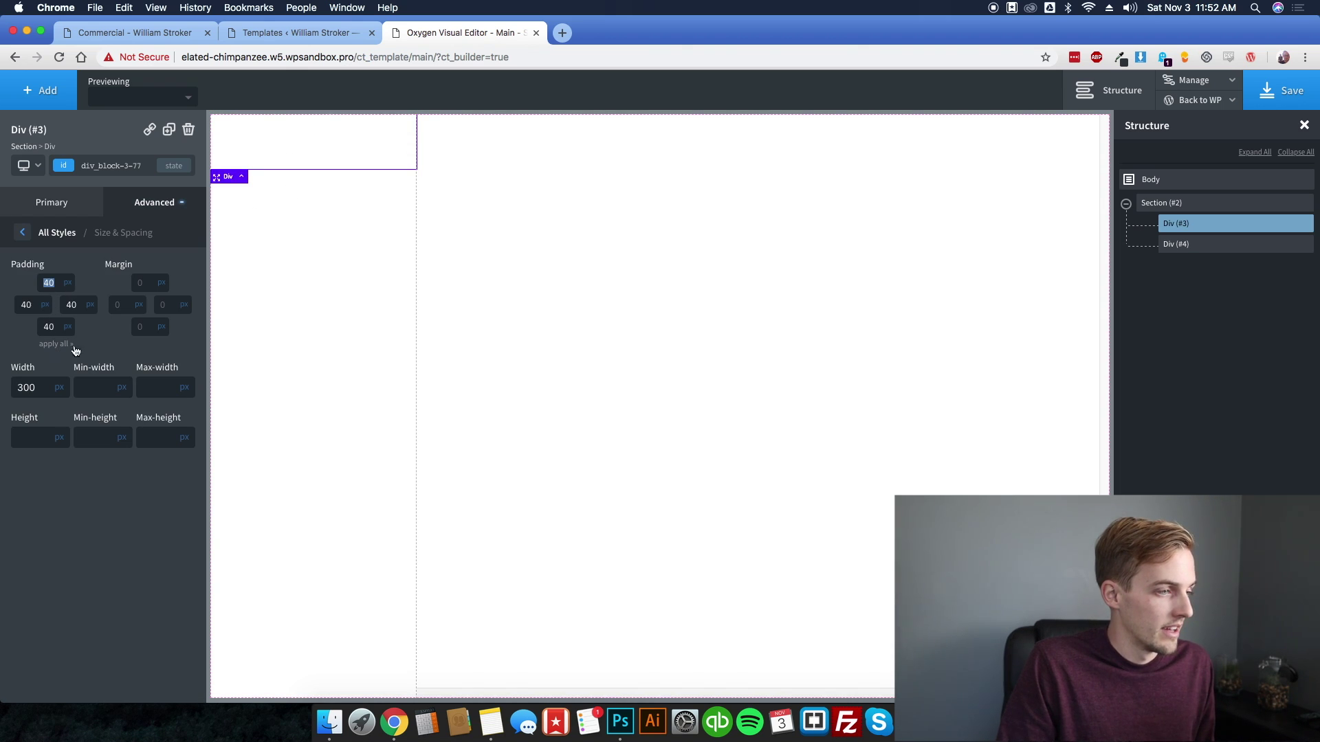
# - Add an image to the sidebar div and choose photo-logo-dark.png from the media library as its source
pyautogui.click(61, 204)
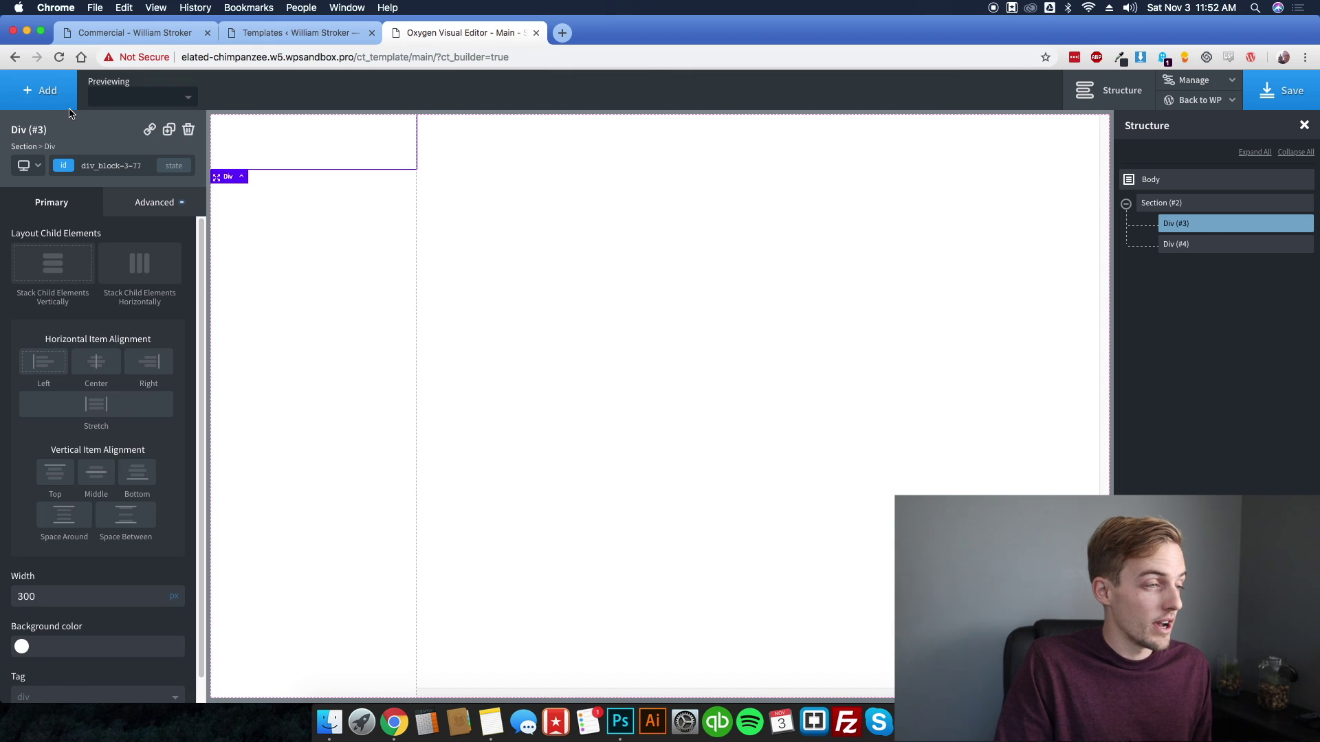
pyautogui.click(48, 90)
pyautogui.click(68, 503)
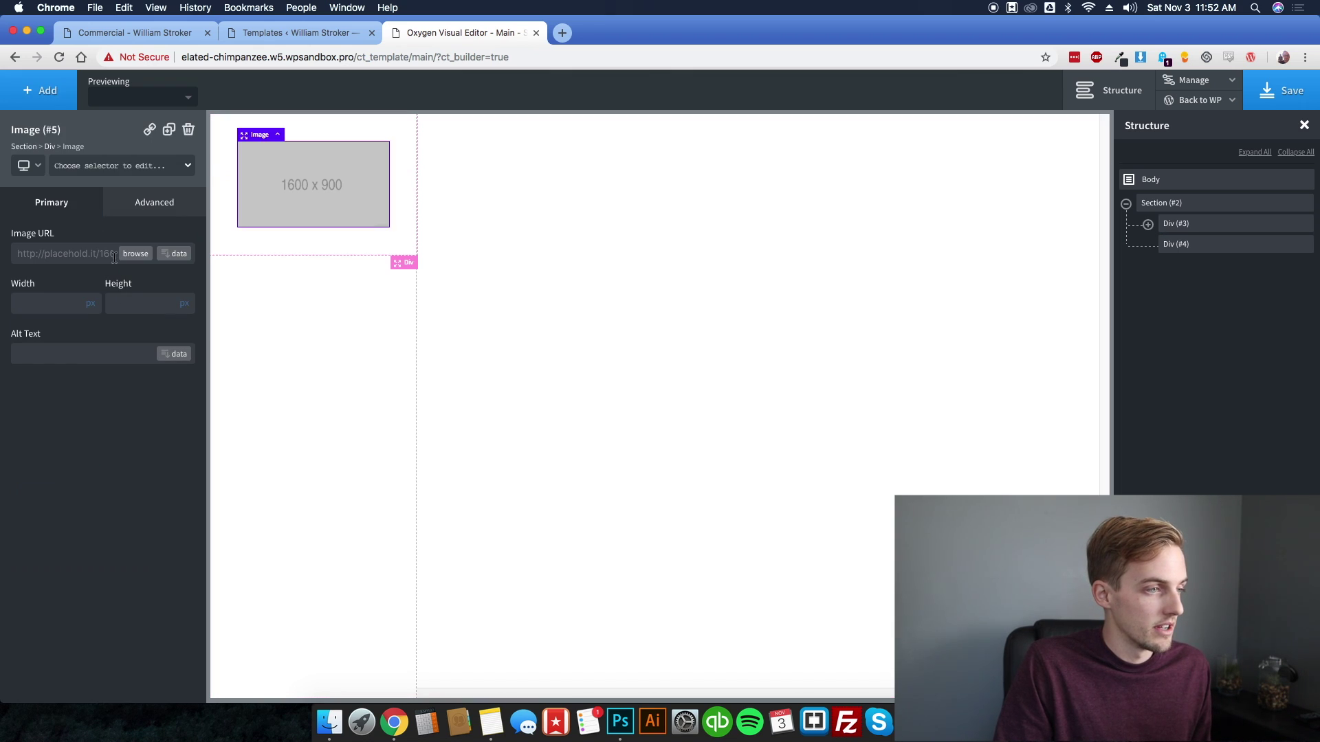
pyautogui.click(135, 254)
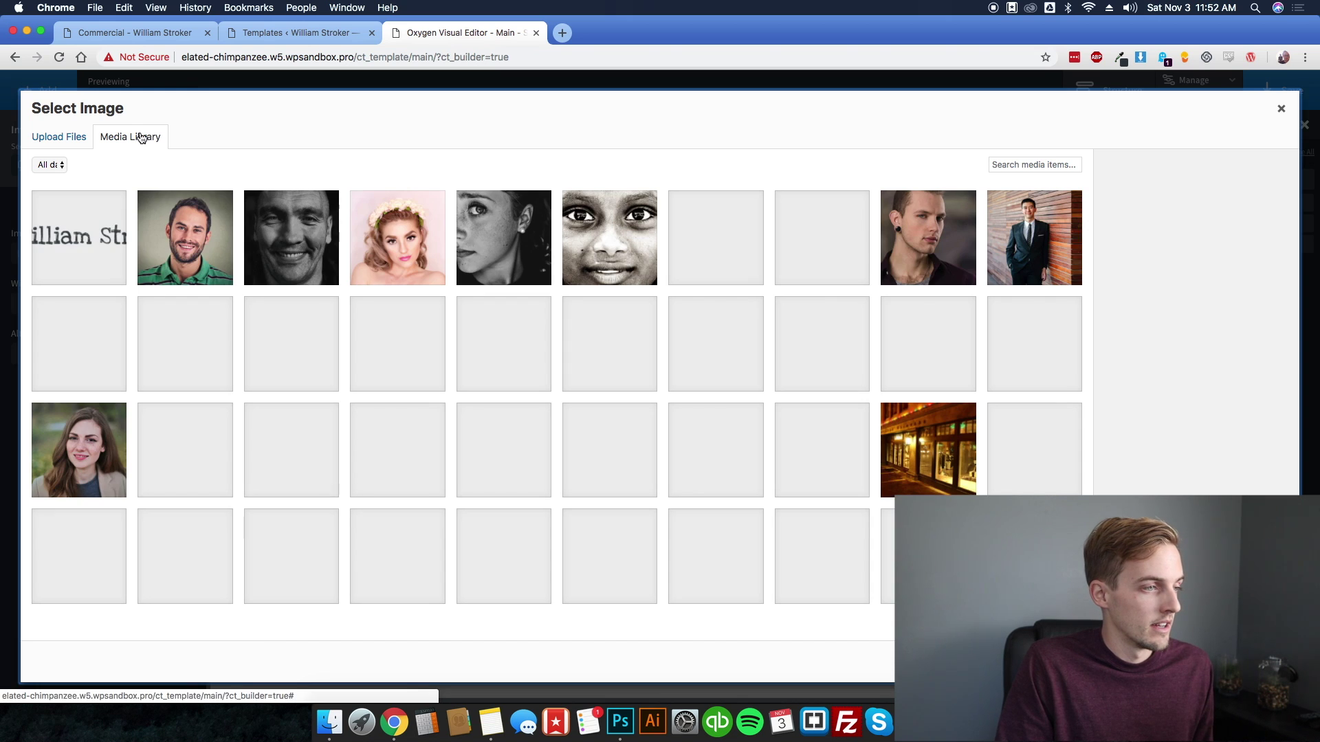
pyautogui.click(79, 237)
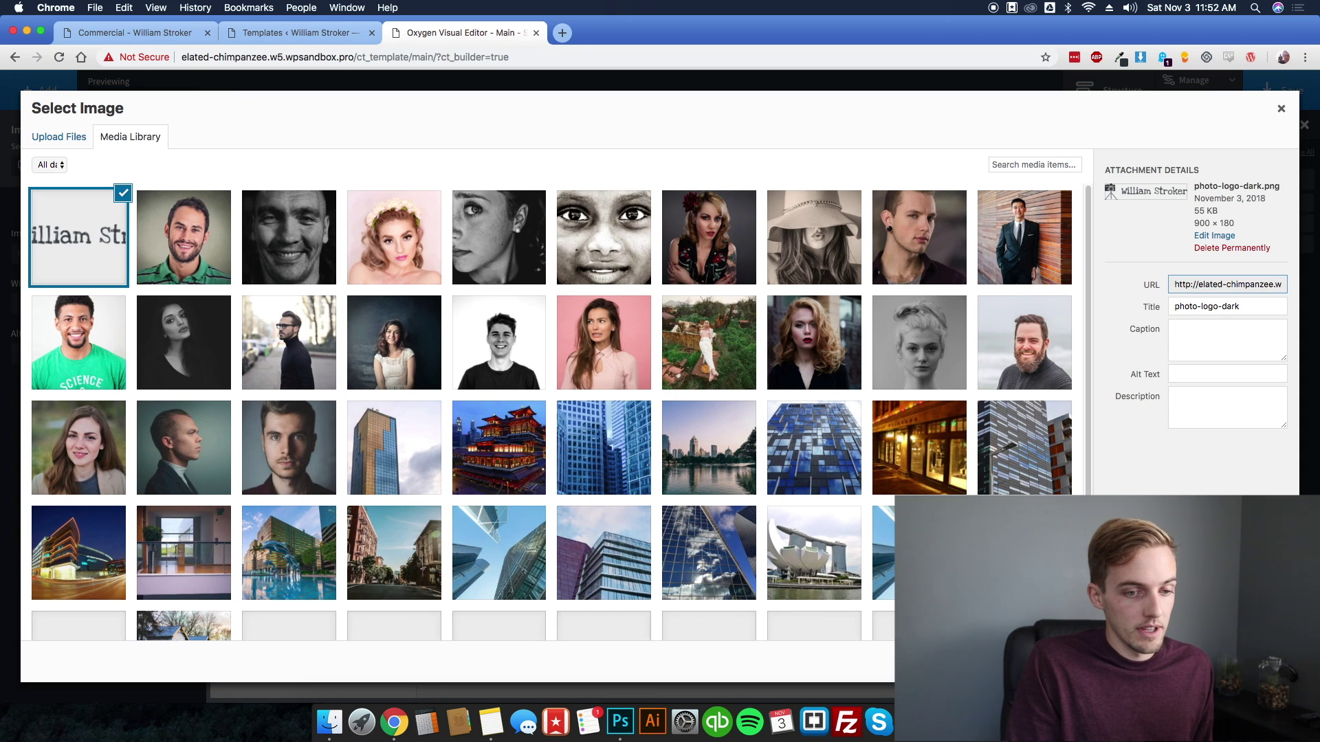
pyautogui.click(1265, 663)
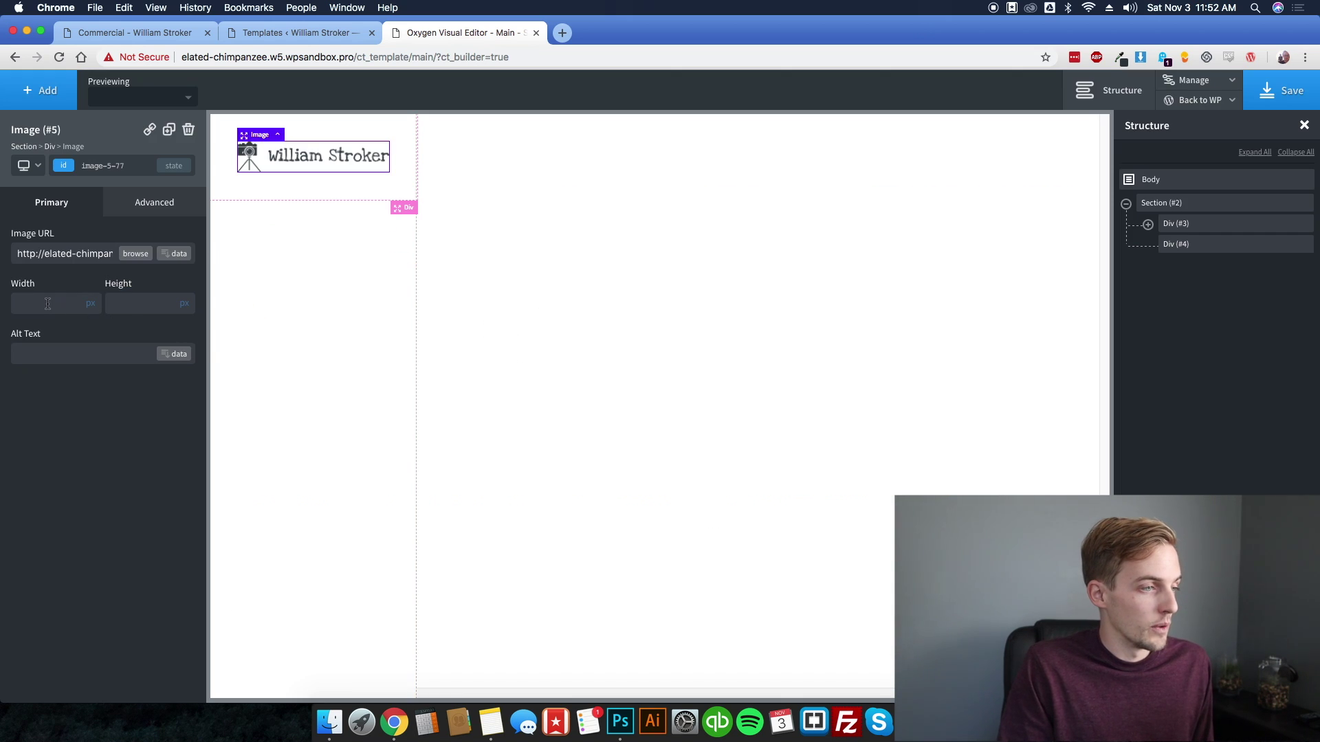
# - Set the logo image's width to 210 px and its bottom margin to 48 px
pyautogui.write('210')
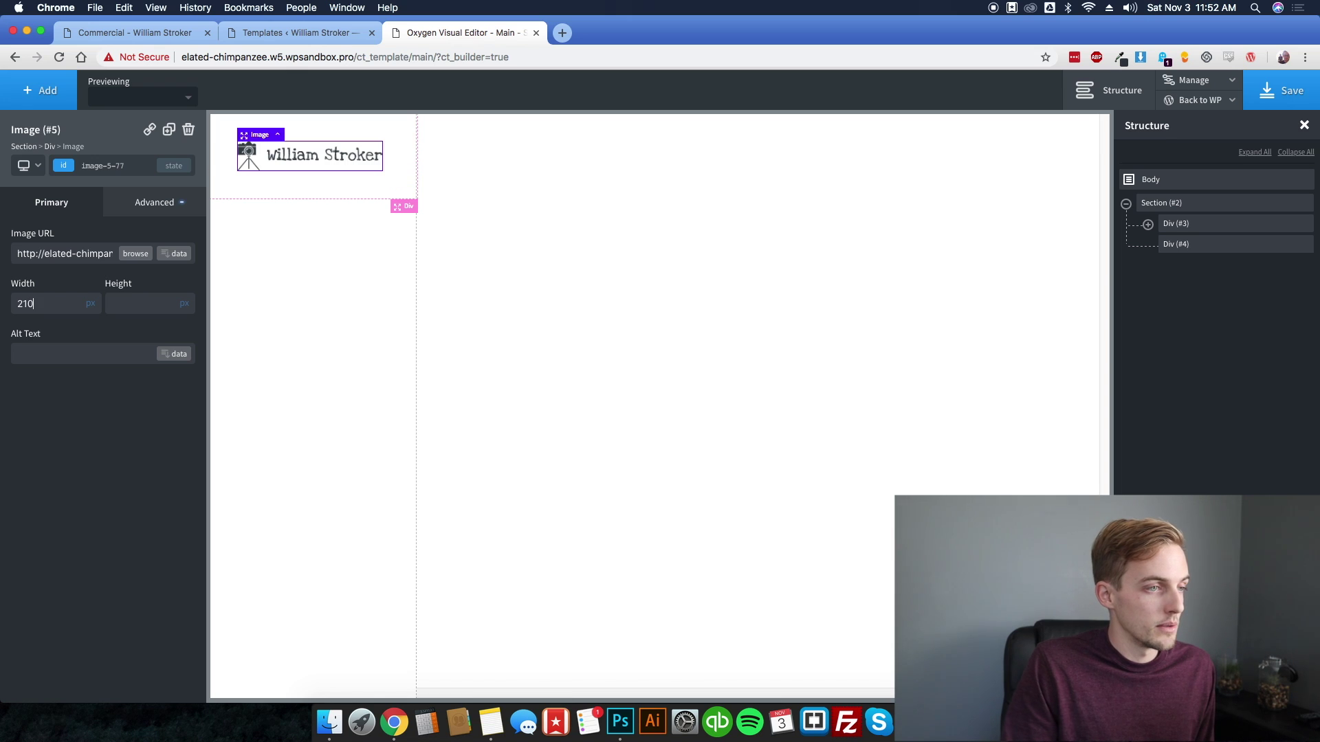
pyautogui.click(137, 207)
pyautogui.click(137, 279)
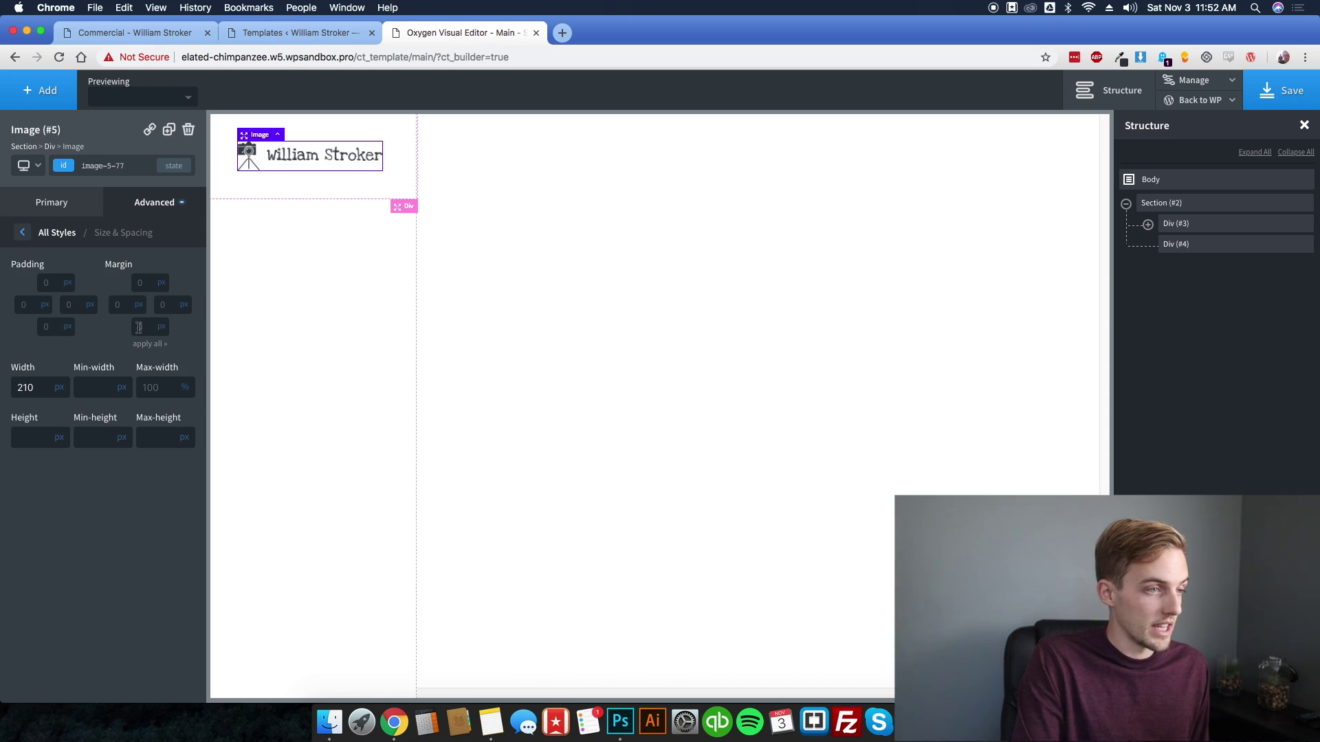
pyautogui.click(139, 328)
pyautogui.write('48')
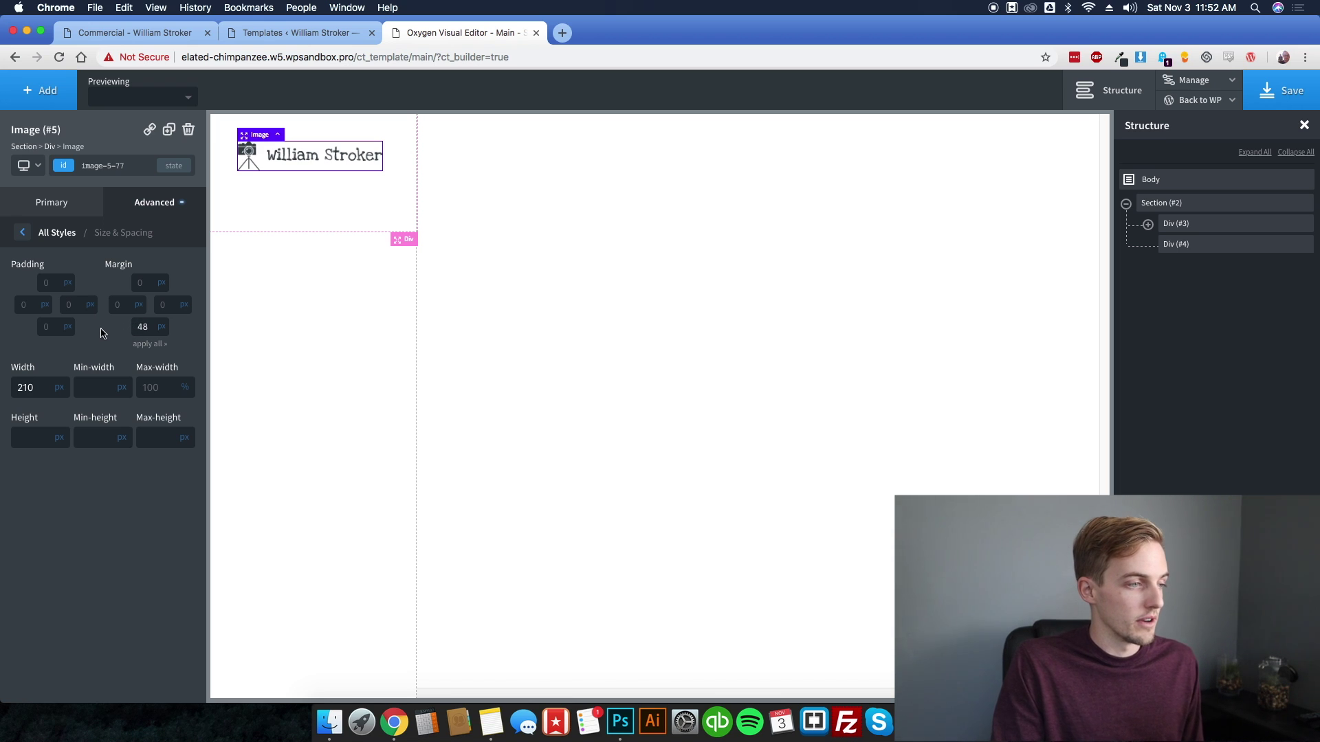
# - Add a WordPress menu below the logo in the sidebar and give it a vertical layout
pyautogui.click(48, 90)
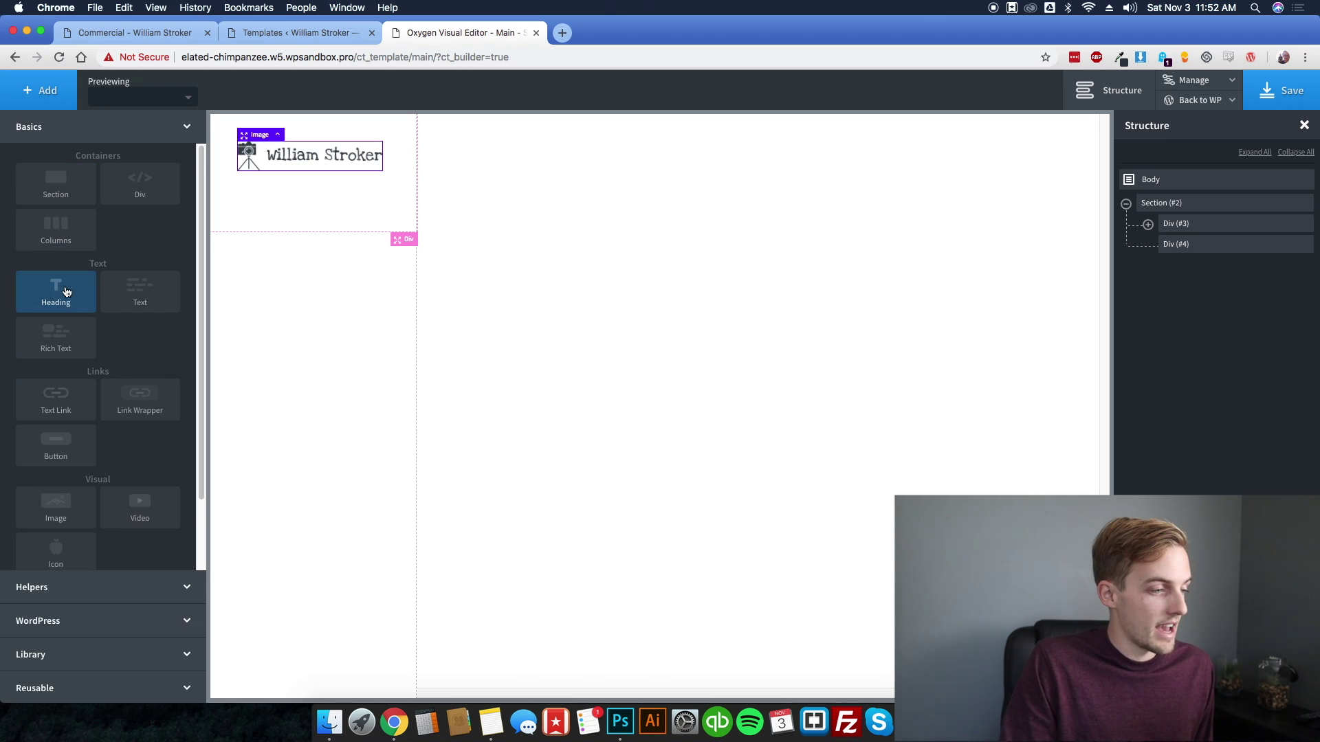
pyautogui.click(93, 621)
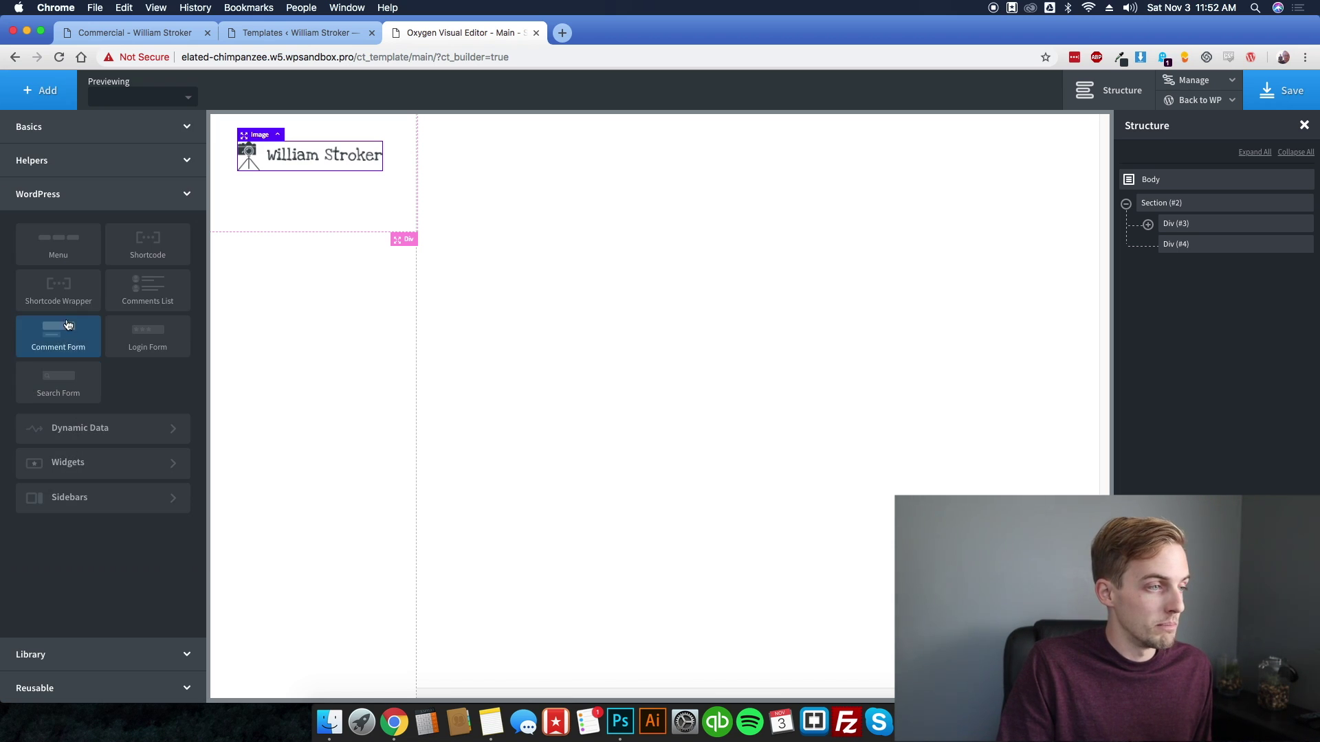
pyautogui.click(58, 248)
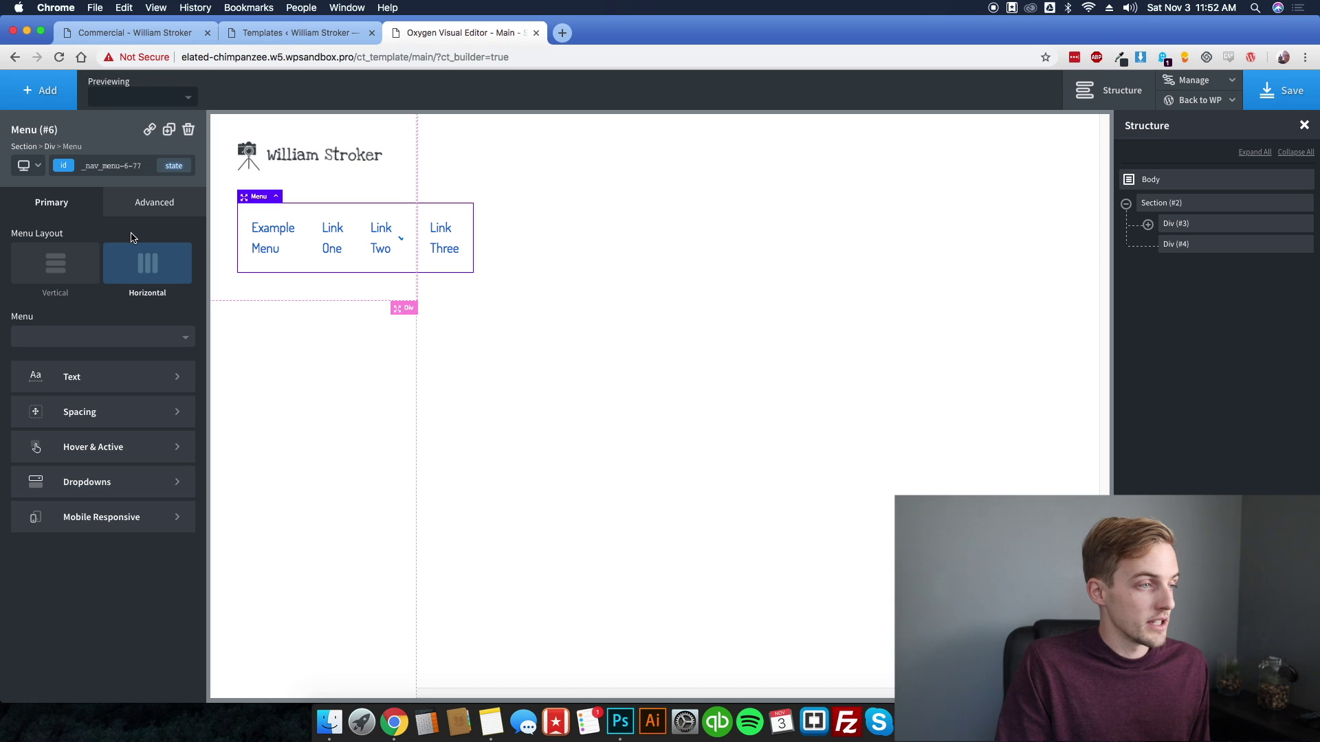
pyautogui.click(71, 277)
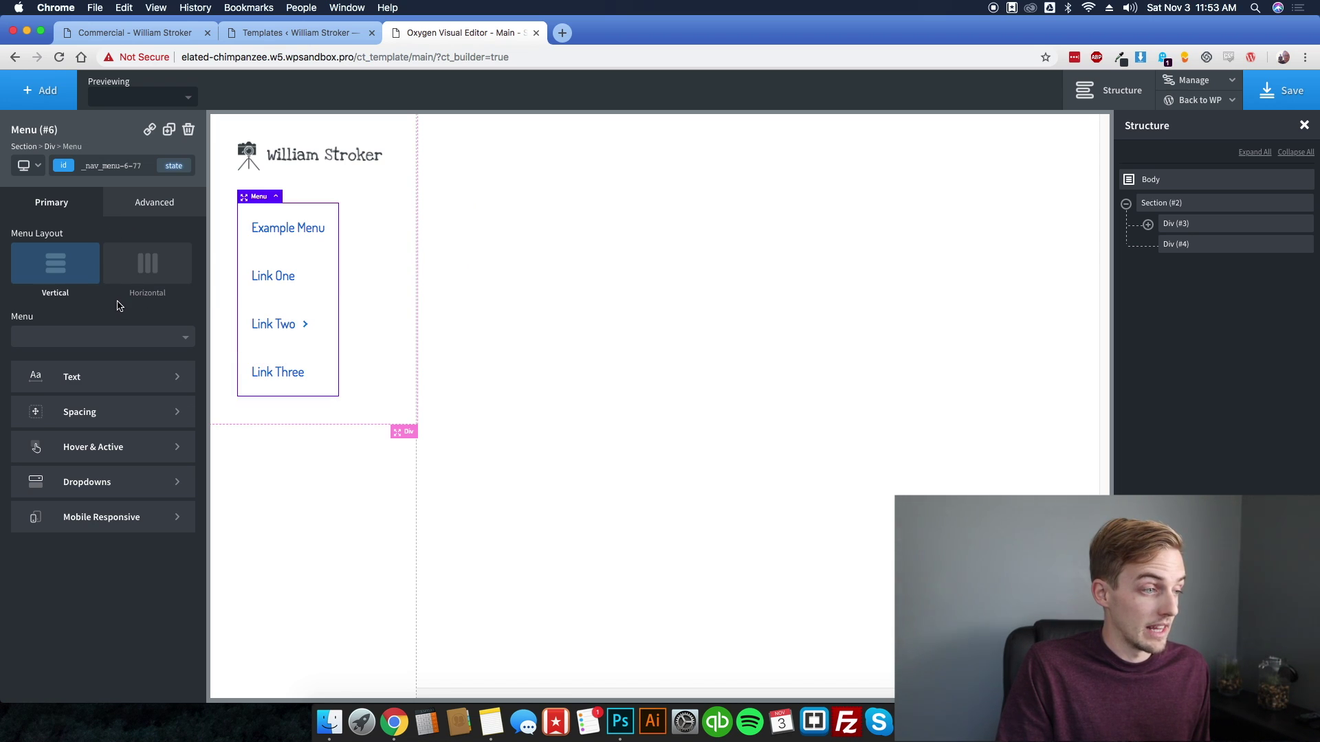
# - Set the menu items' padding to 0 on all sides and their bottom margin to 24 px
pyautogui.click(106, 411)
pyautogui.click(50, 284)
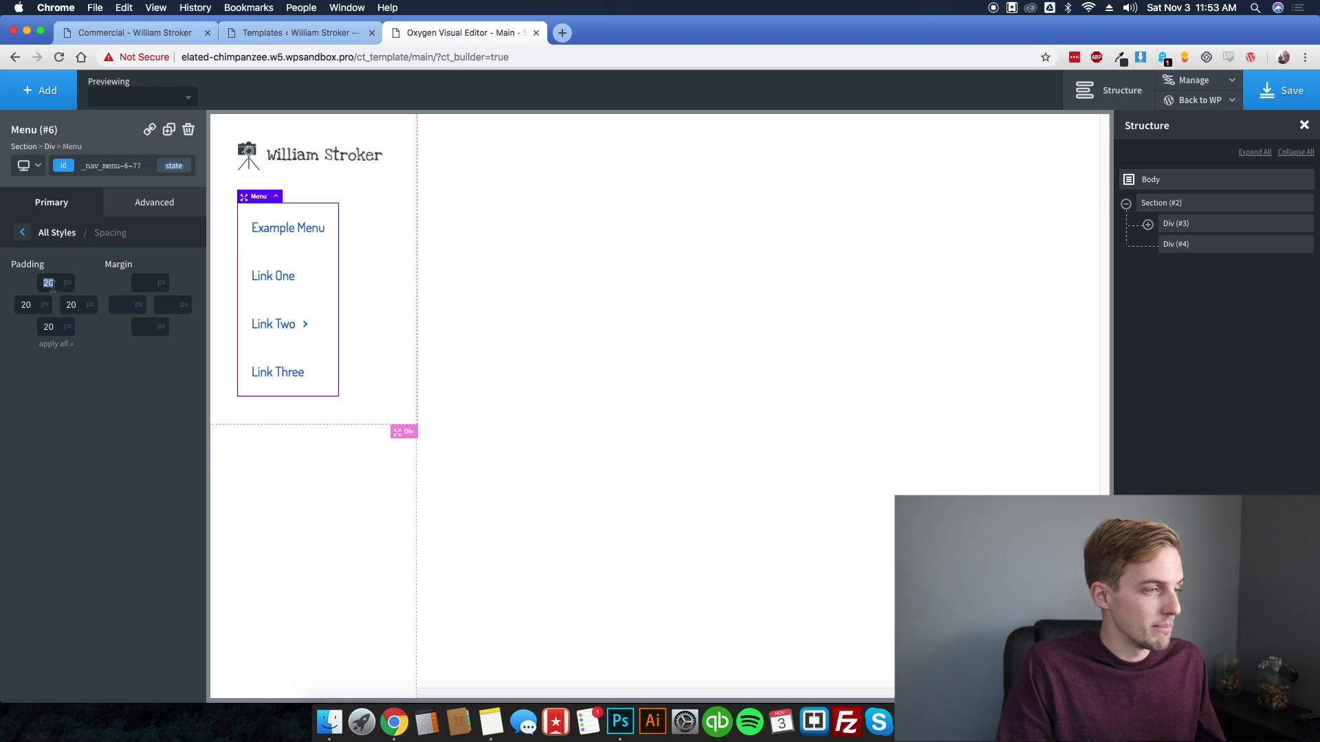
pyautogui.write('0')
pyautogui.click(56, 343)
pyautogui.click(148, 327)
pyautogui.write('24')
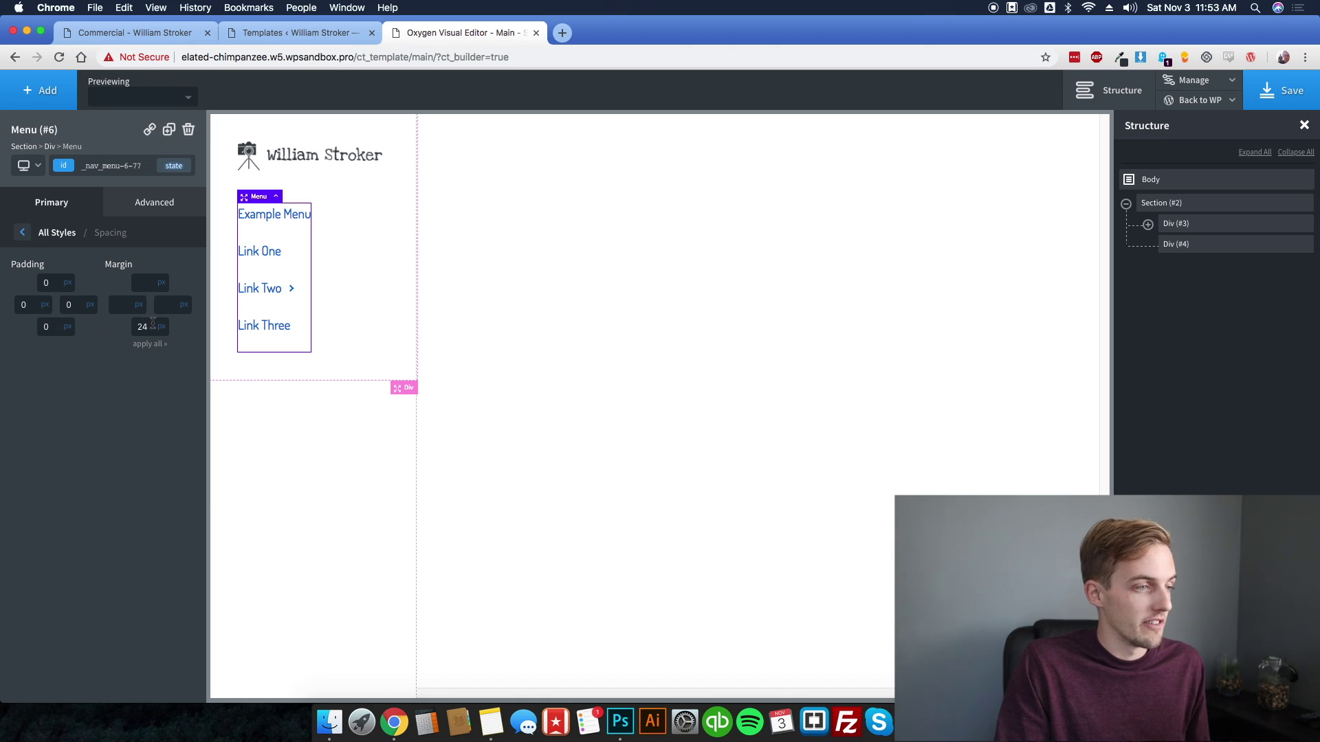
pyautogui.press('Return')
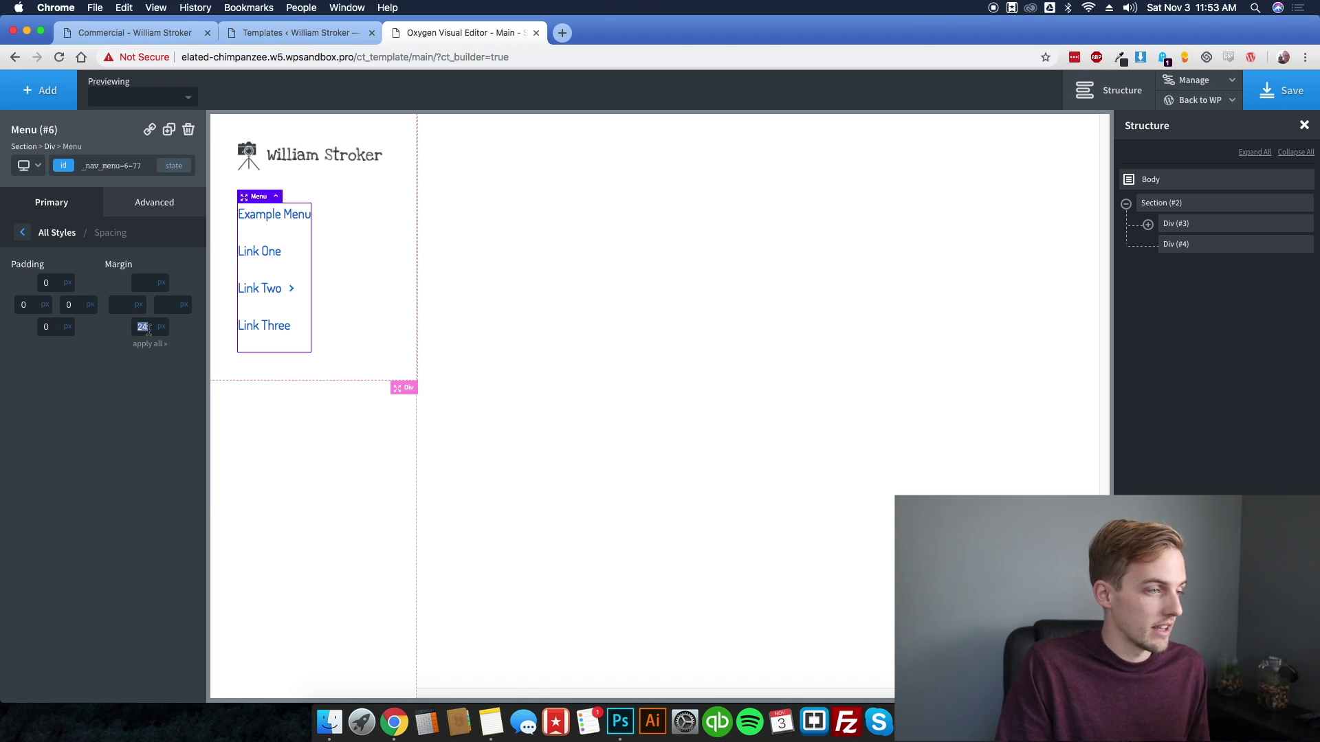
pyautogui.click(23, 235)
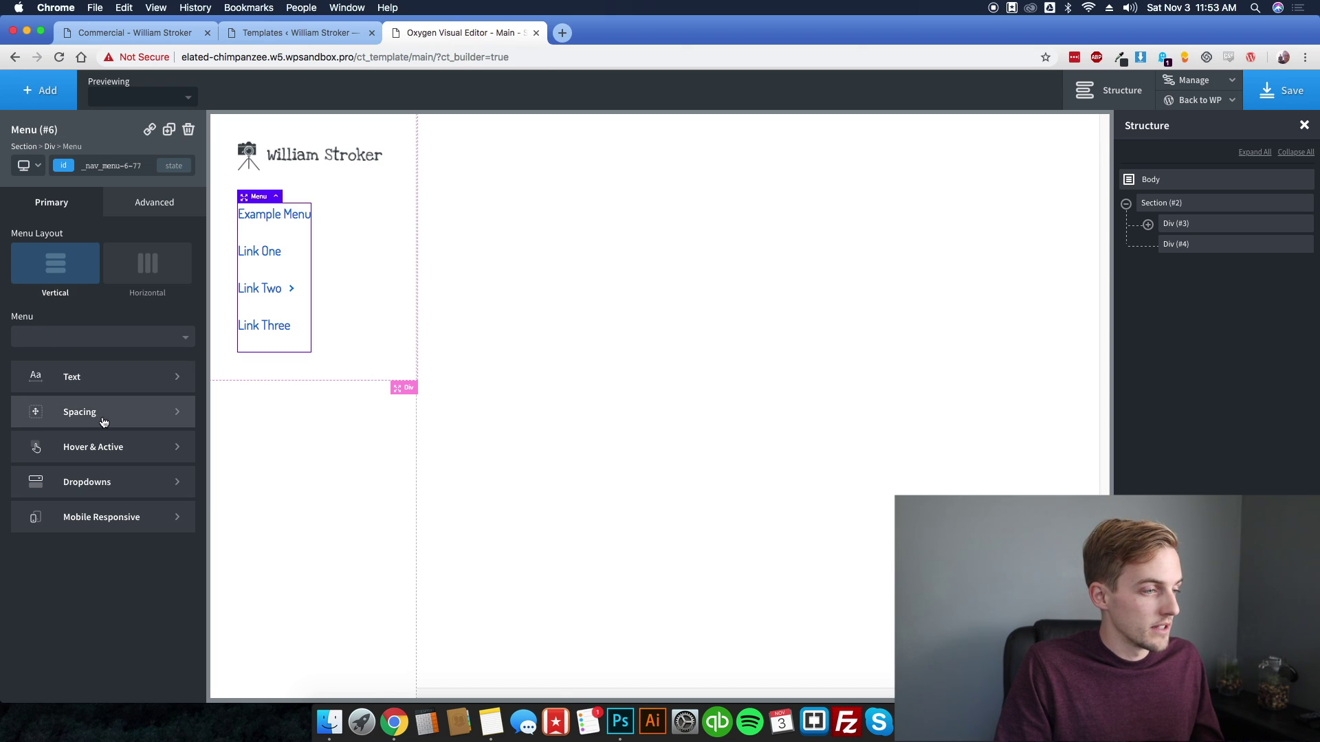
# - Set the menu's text color to #4d4d4d and save it as a global color named "std black"
pyautogui.click(95, 375)
pyautogui.click(78, 336)
pyautogui.write('#4d4d4d')
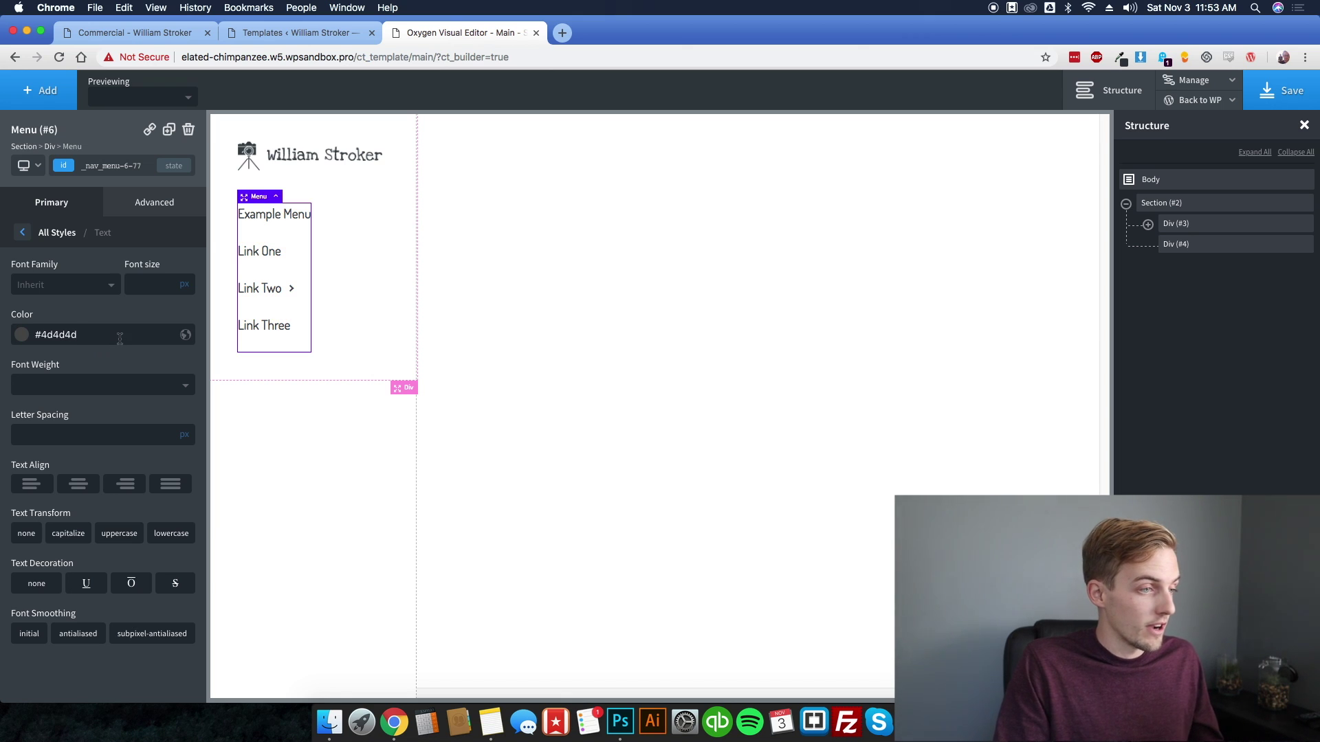
pyautogui.click(186, 336)
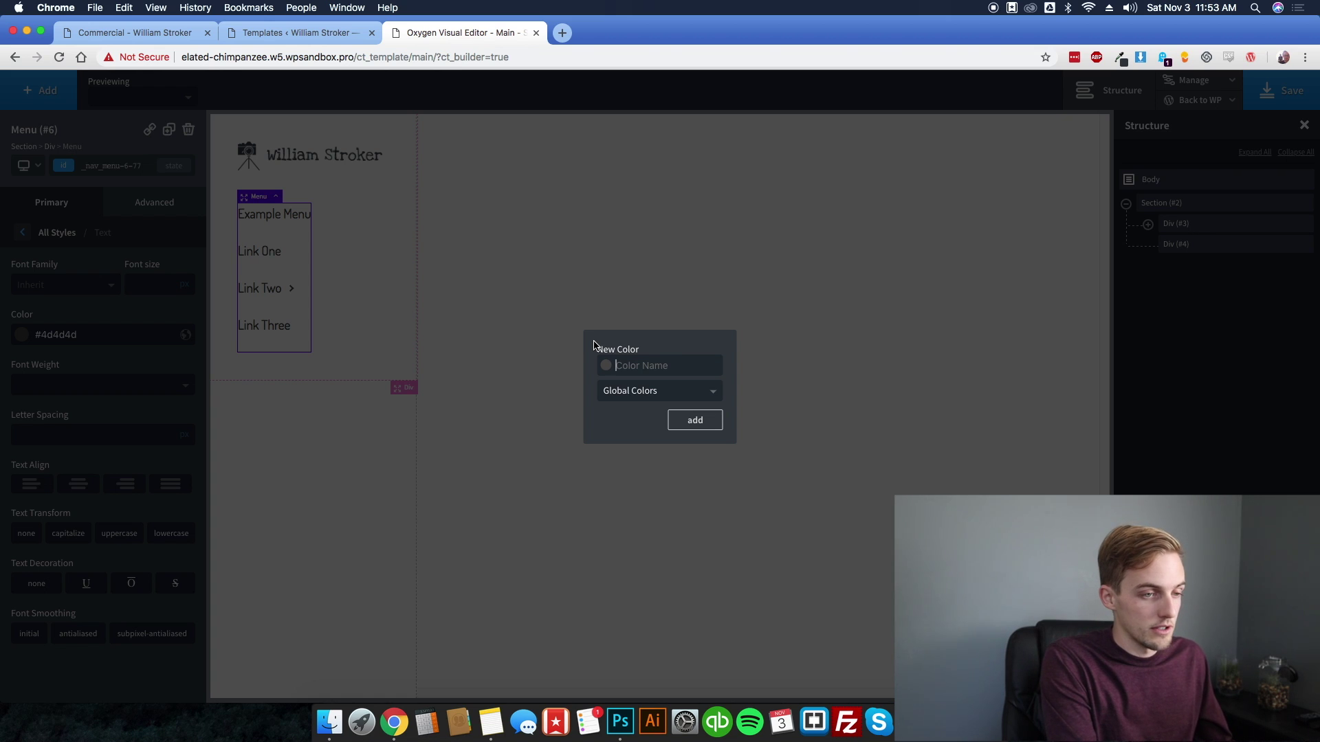
pyautogui.write('s')
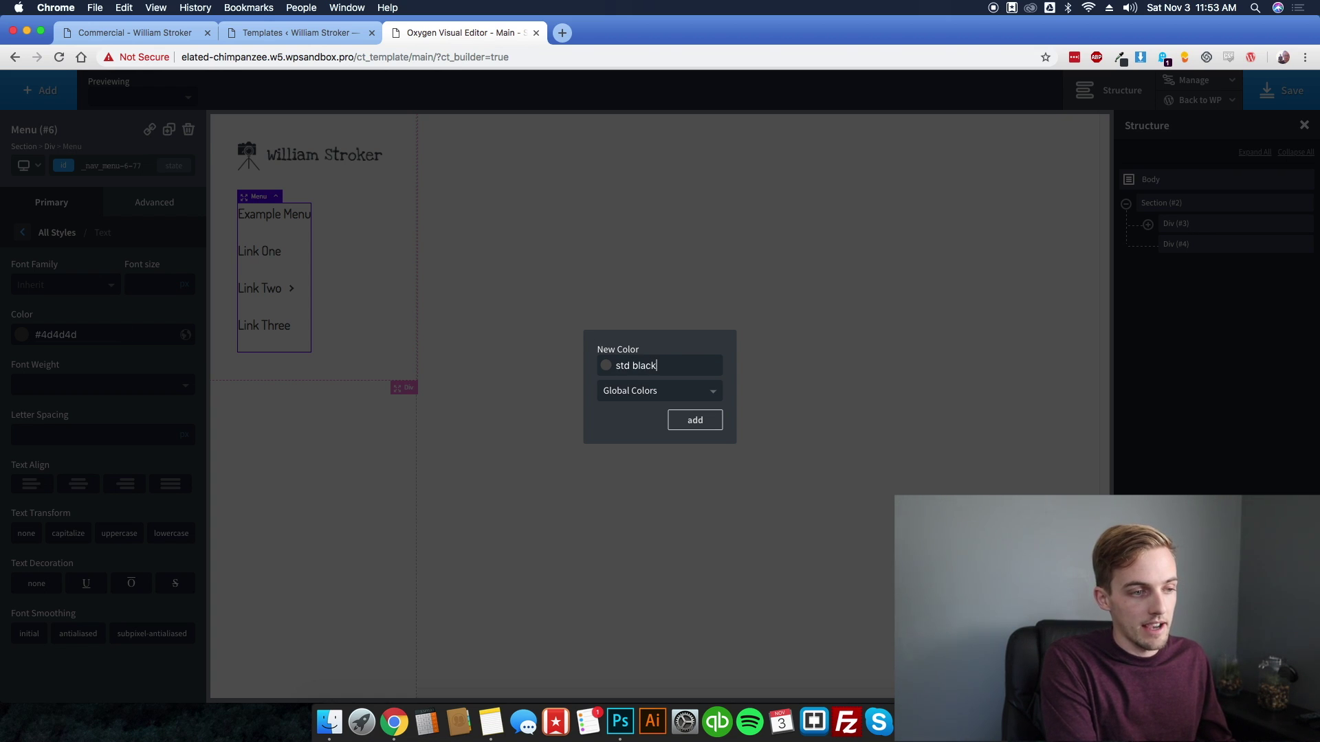
pyautogui.write('td black')
pyautogui.press('Return')
pyautogui.click(24, 237)
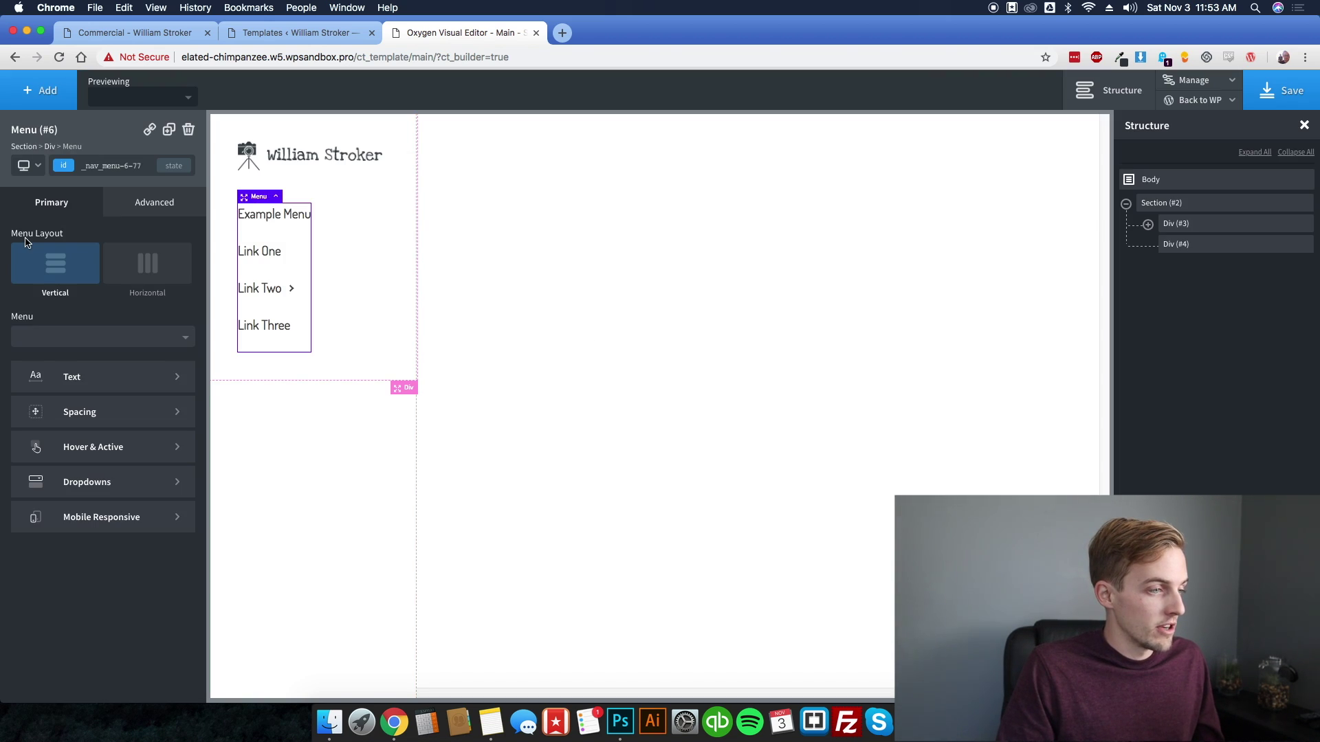
# - Set the menu's hover text color to the std black global color at 70% opacity
pyautogui.click(103, 443)
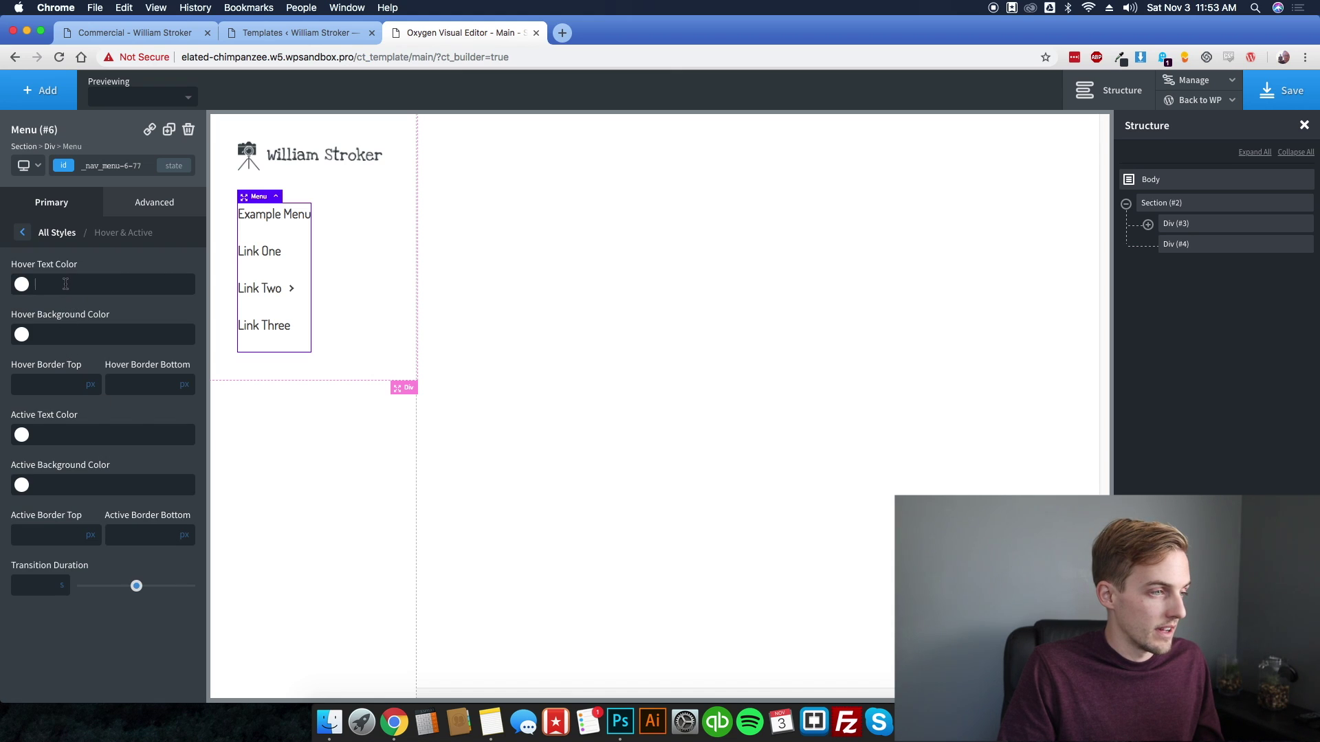
pyautogui.click(21, 284)
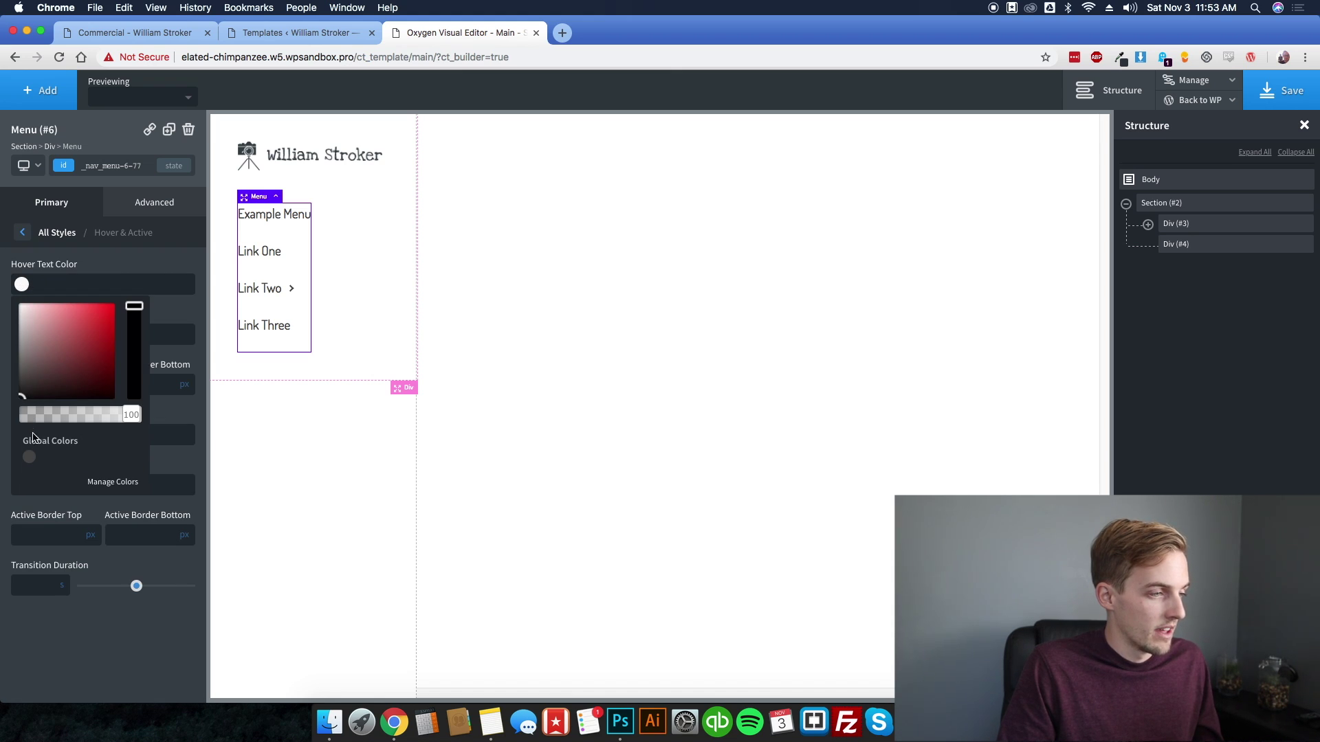
pyautogui.click(30, 457)
pyautogui.moveTo(135, 420); pyautogui.dragTo(107, 428)
pyautogui.click(158, 321)
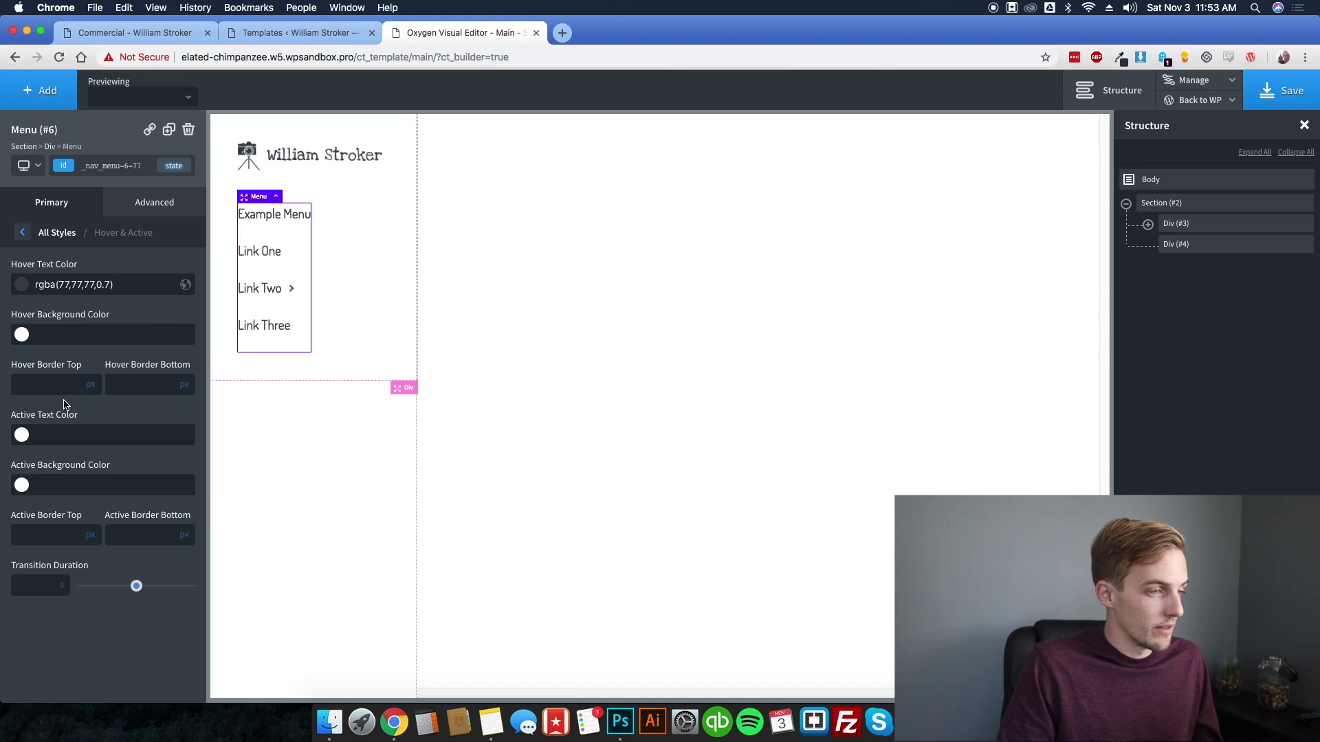
# - Set the menu's active text color to the std black global color at 70% opacity
pyautogui.click(21, 434)
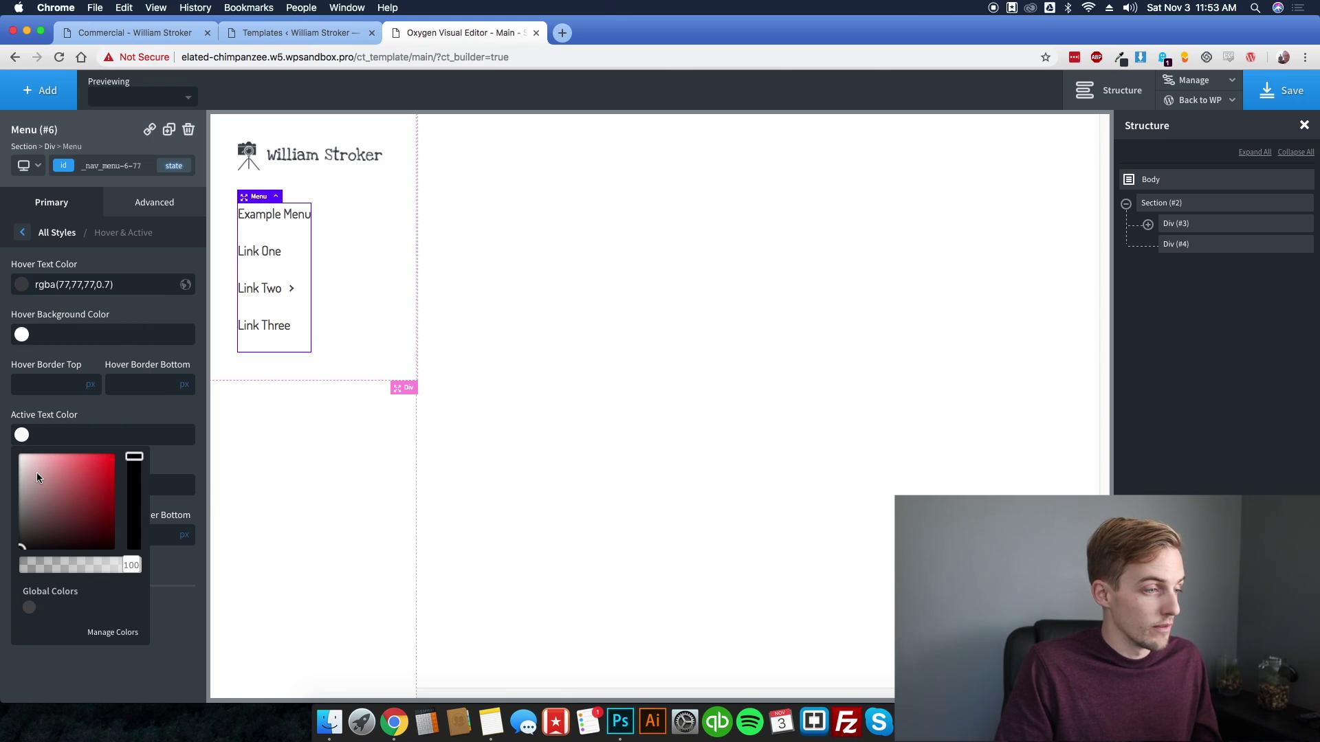
pyautogui.click(29, 607)
pyautogui.moveTo(131, 565); pyautogui.dragTo(97, 577)
pyautogui.click(110, 359)
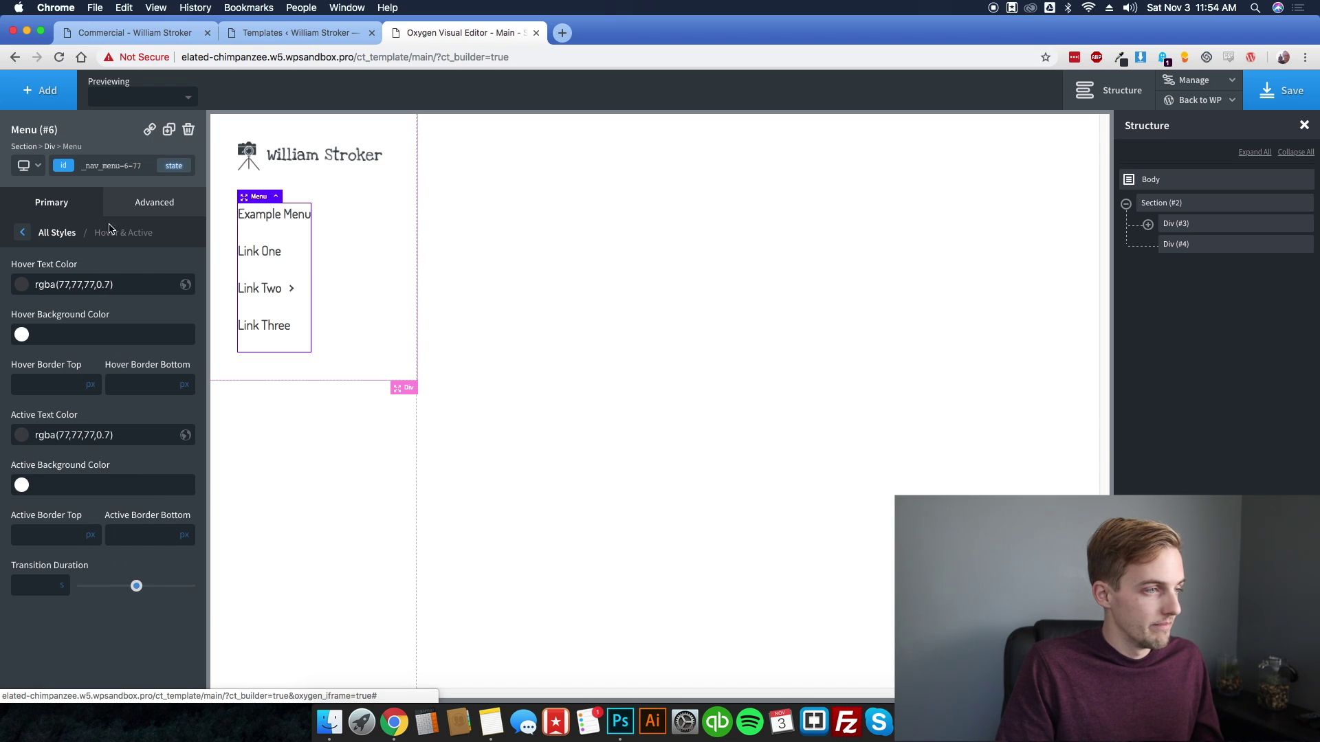
pyautogui.click(60, 232)
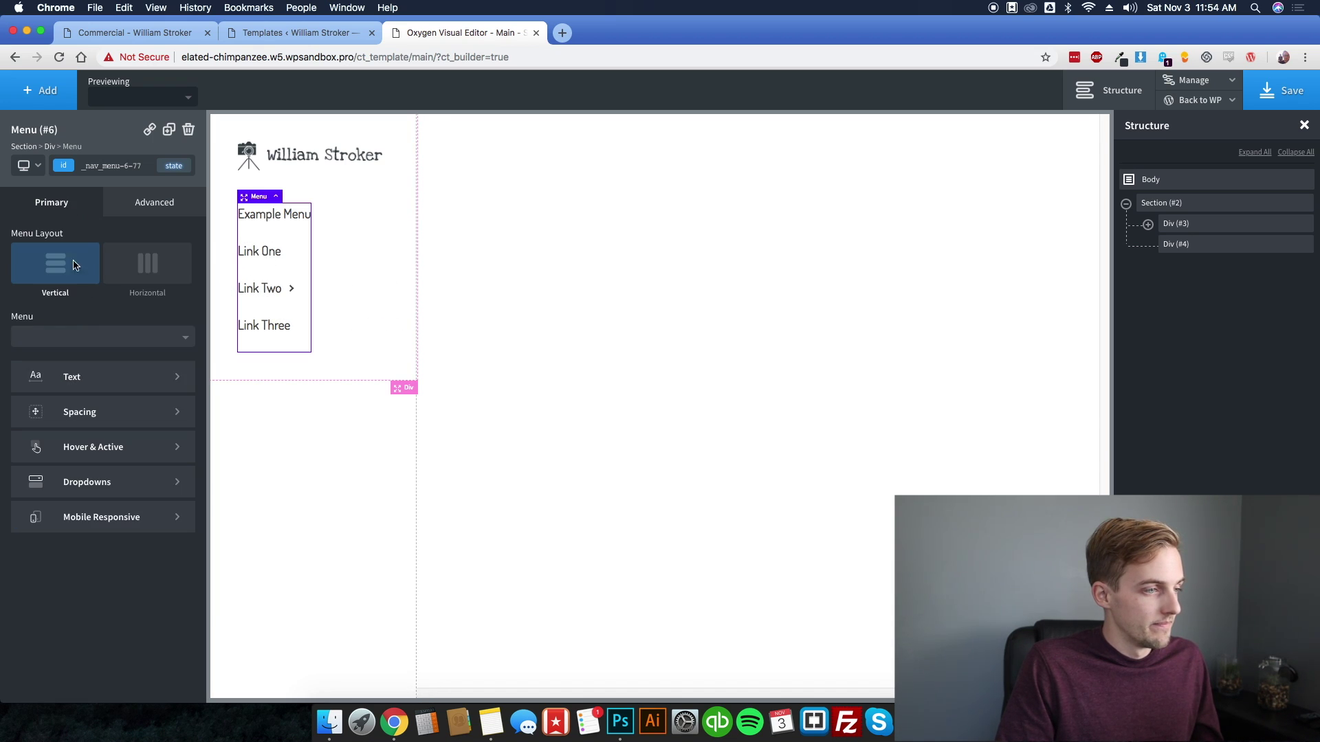
# - Set the menu to switch to its mobile toggle at widths less than 992px
pyautogui.click(110, 522)
pyautogui.click(101, 285)
pyautogui.click(95, 346)
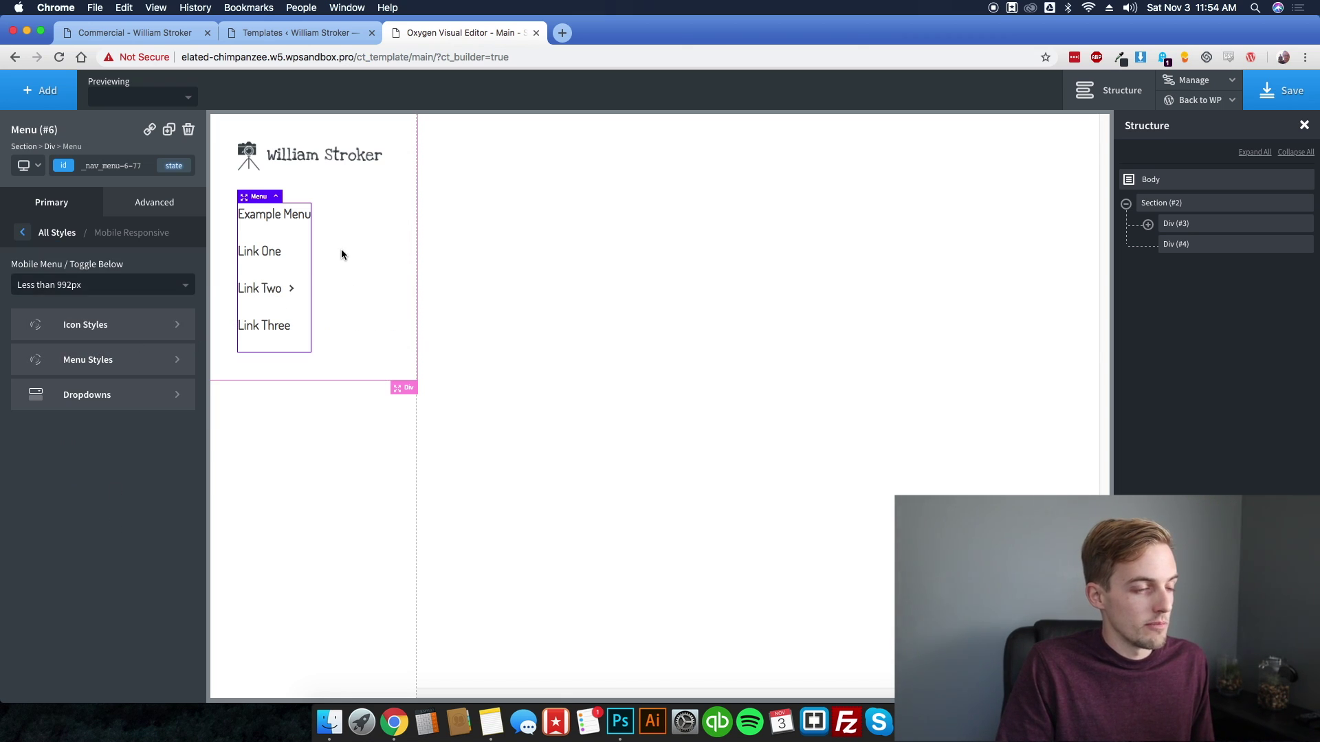
# - Add an Inner Content element and move it into the scrolling div beside the sidebar
pyautogui.click(467, 187)
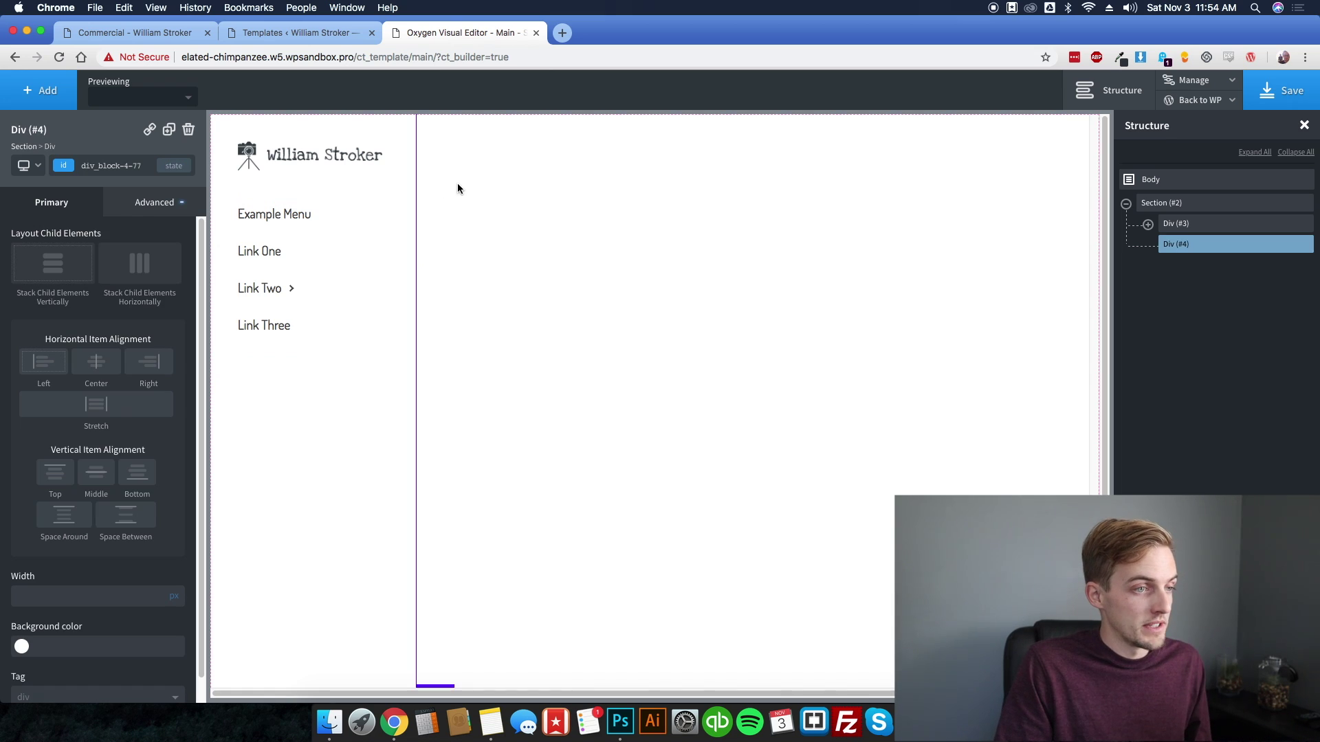
pyautogui.click(54, 100)
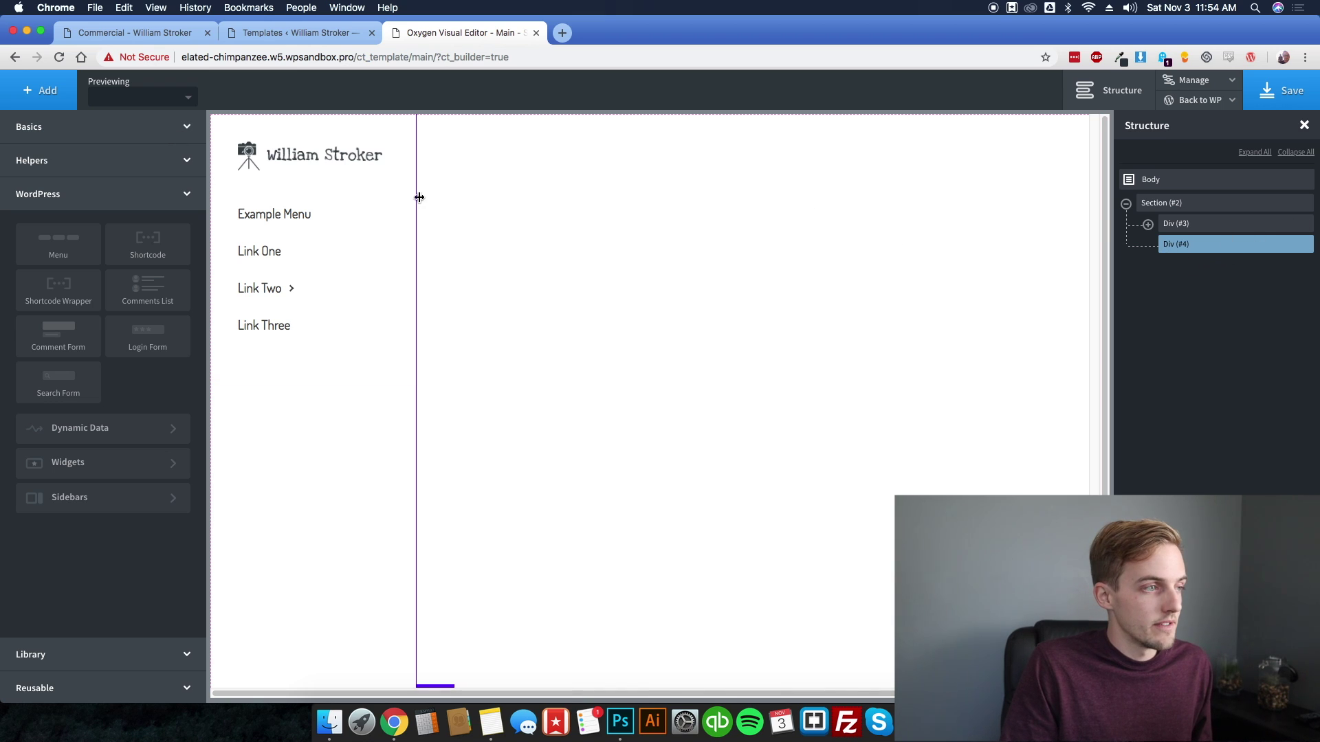
pyautogui.click(149, 136)
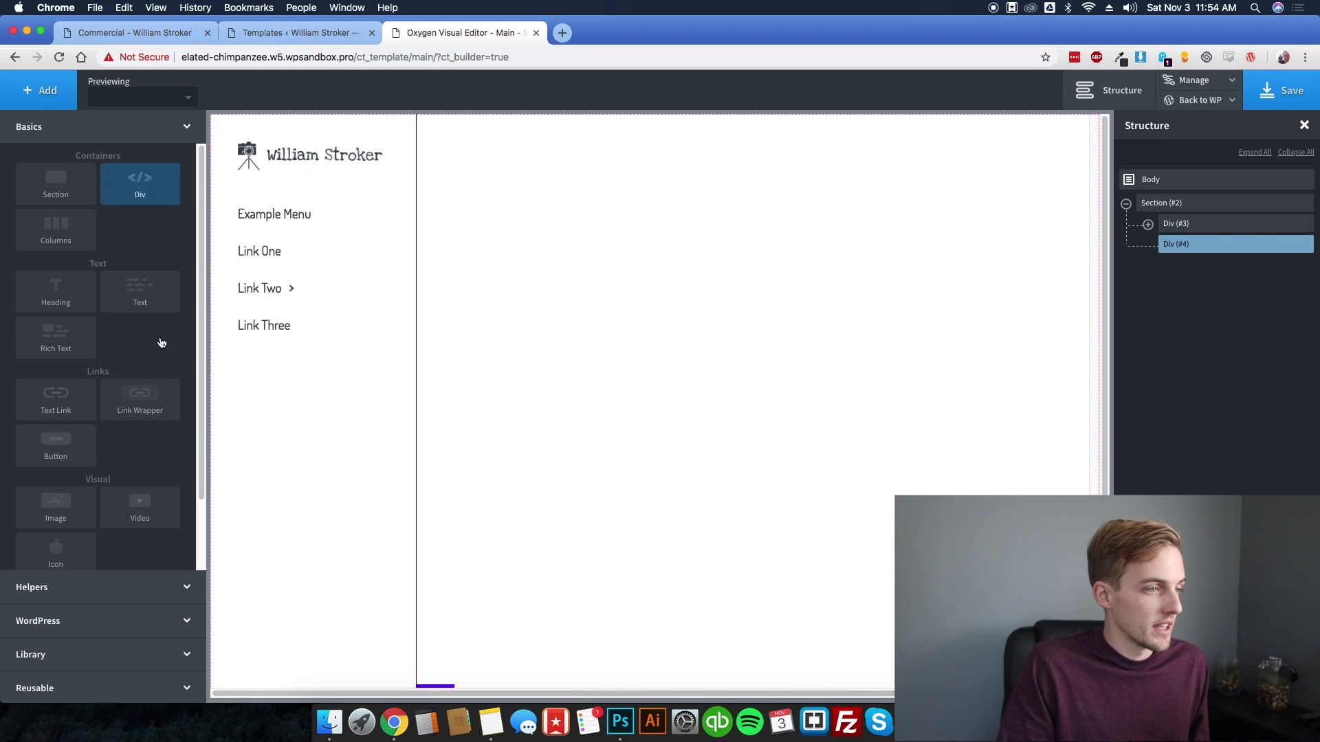
pyautogui.scroll(-2, 136, 486)
pyautogui.click(140, 533)
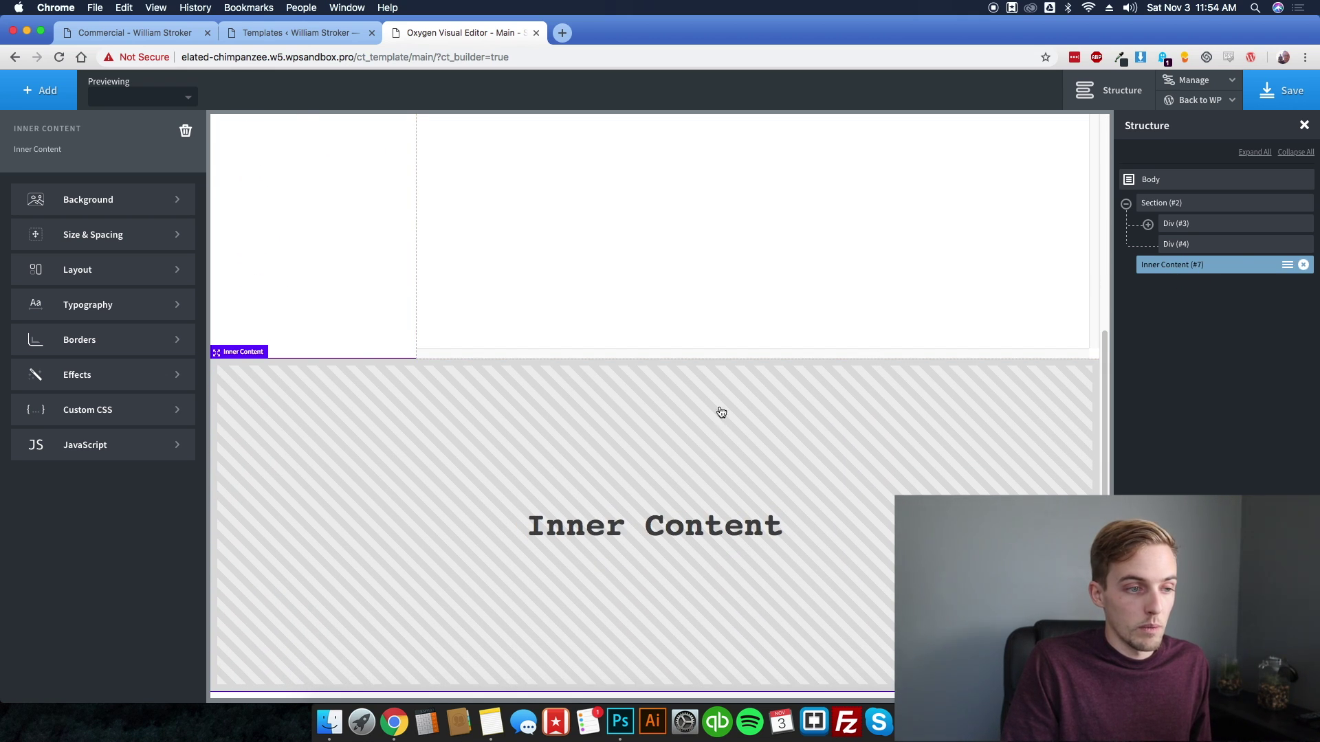
pyautogui.moveTo(397, 449); pyautogui.dragTo(600, 237)
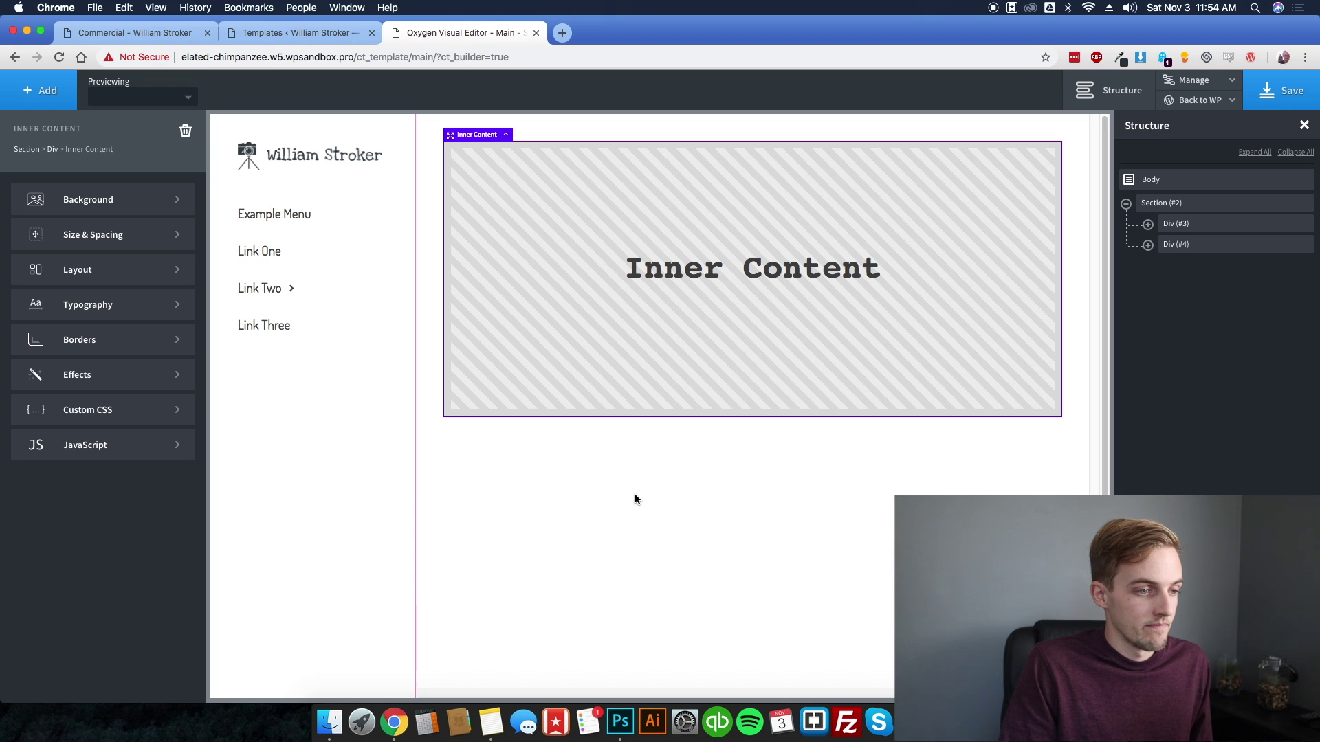
# - Switch to the less than 992px breakpoint and stack the section's child elements vertically
pyautogui.click(635, 494)
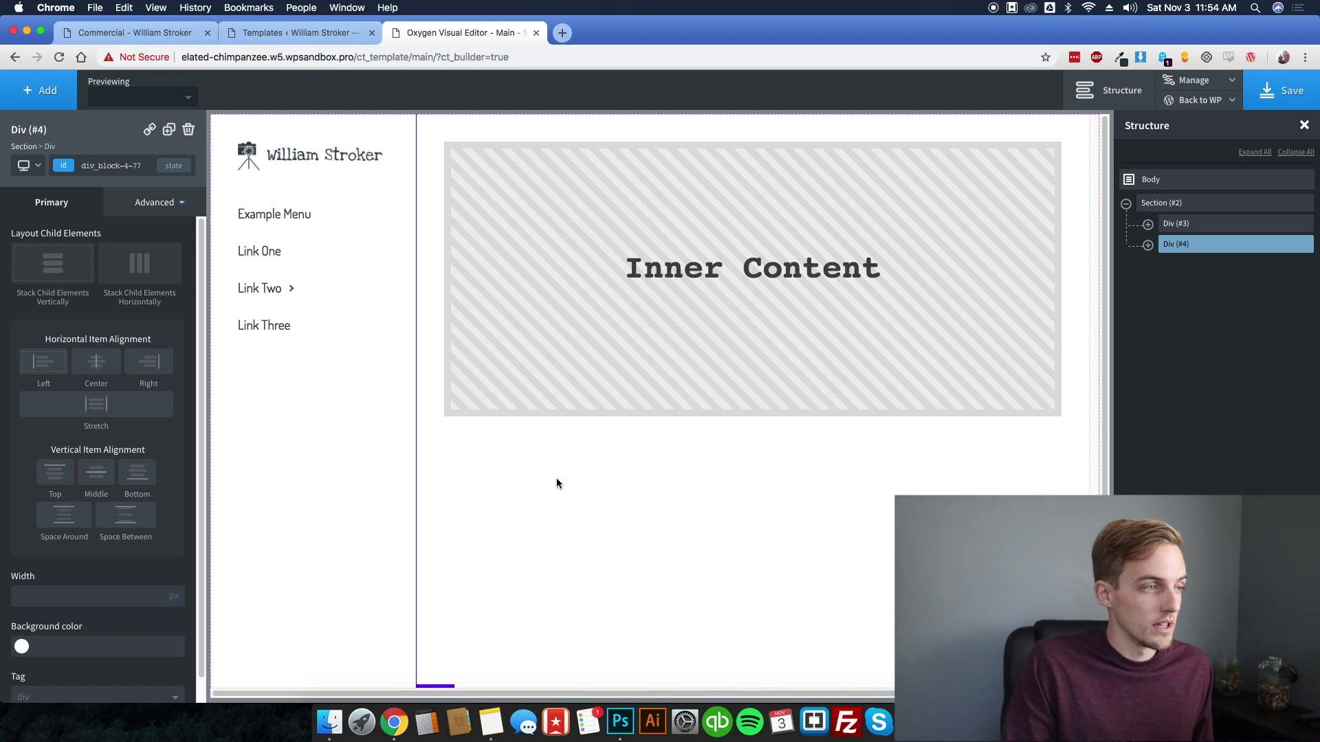
pyautogui.click(27, 166)
pyautogui.click(97, 240)
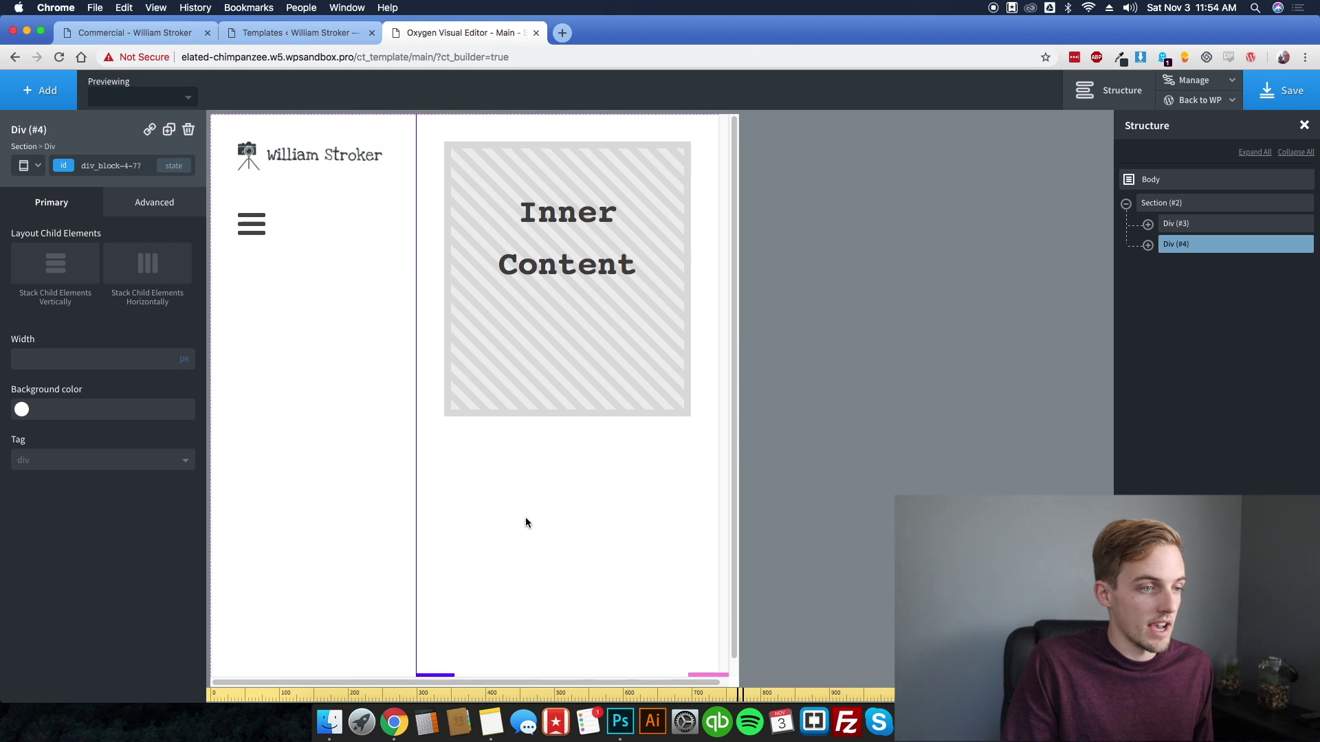
pyautogui.click(1170, 203)
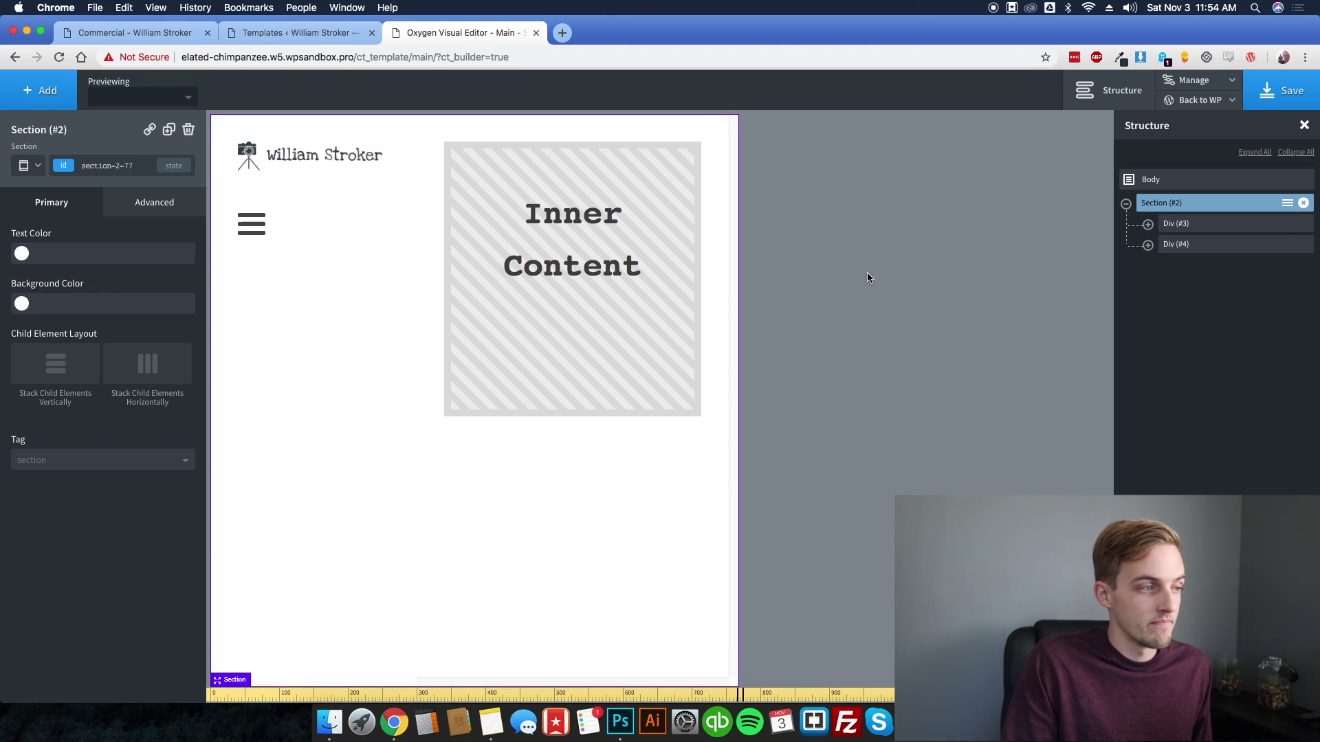
pyautogui.click(61, 365)
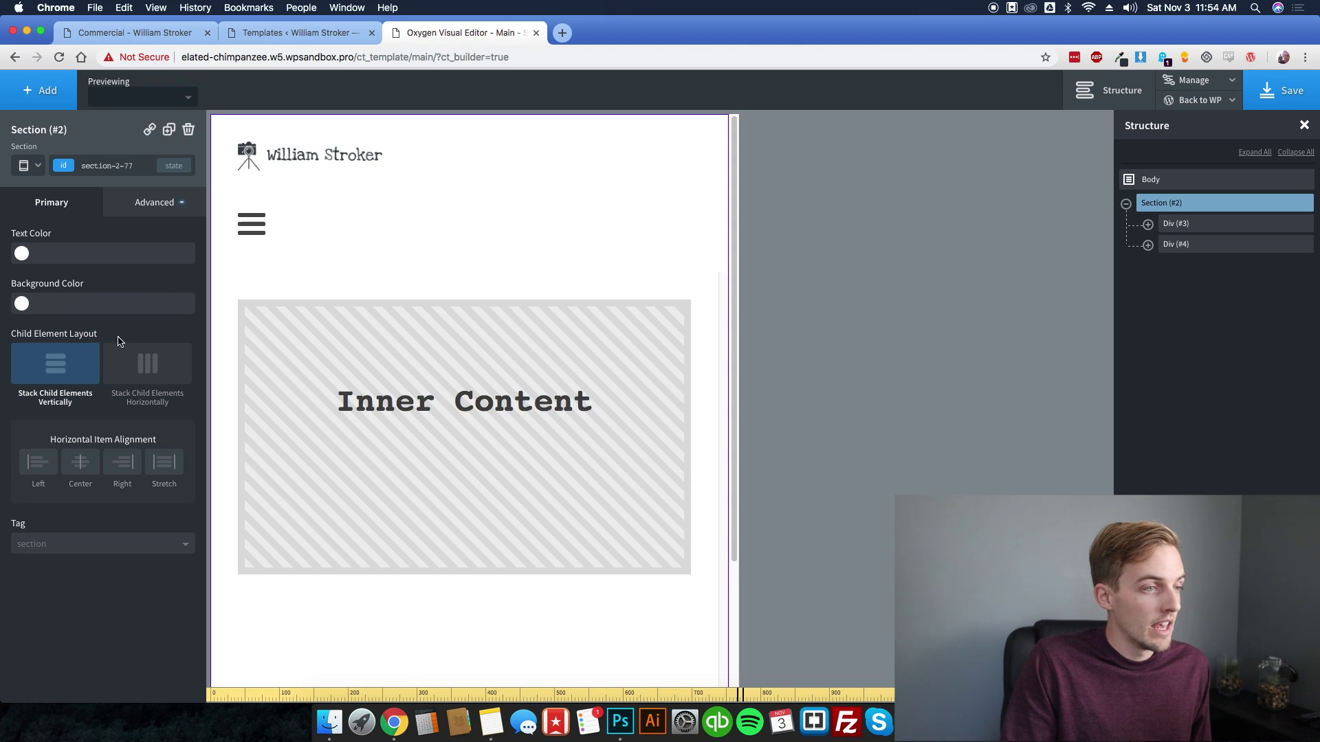
# - Set the width of the div holding the logo and menu to 100% for screens under 992px
pyautogui.click(1176, 224)
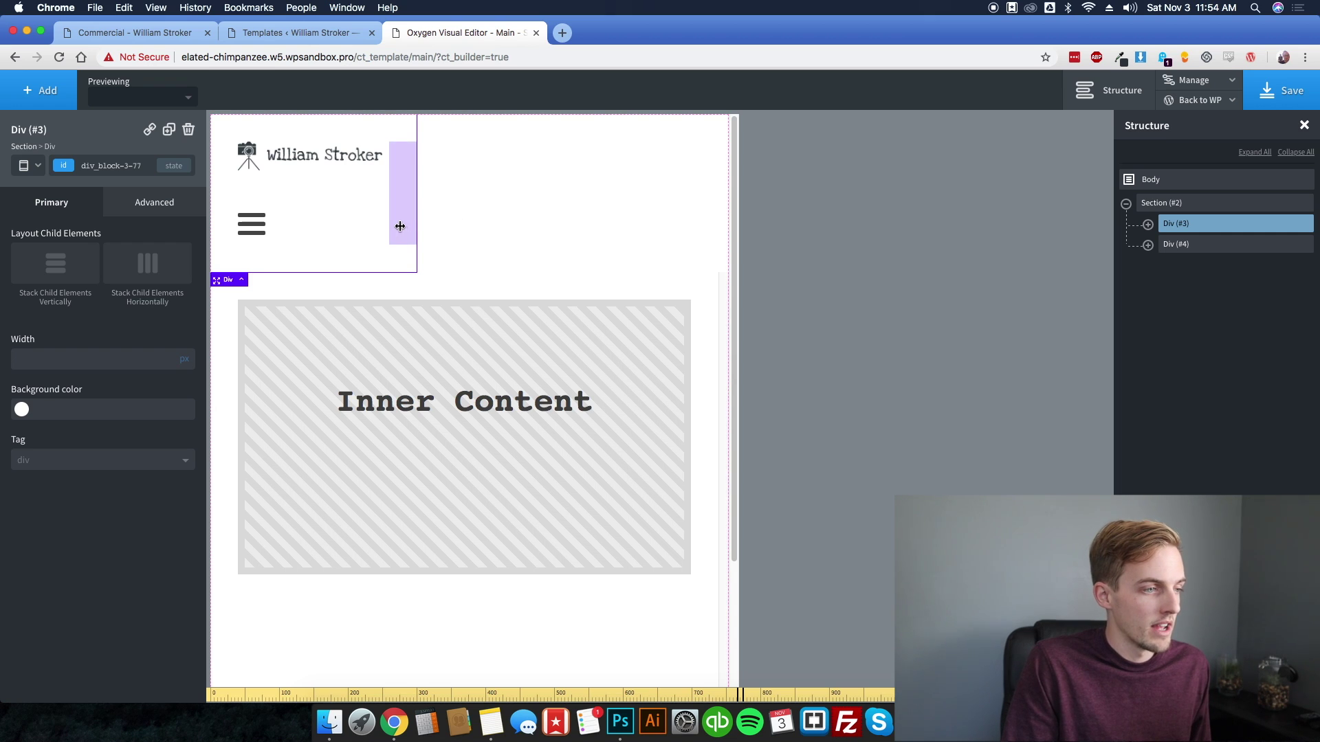
pyautogui.click(184, 349)
pyautogui.write('100')
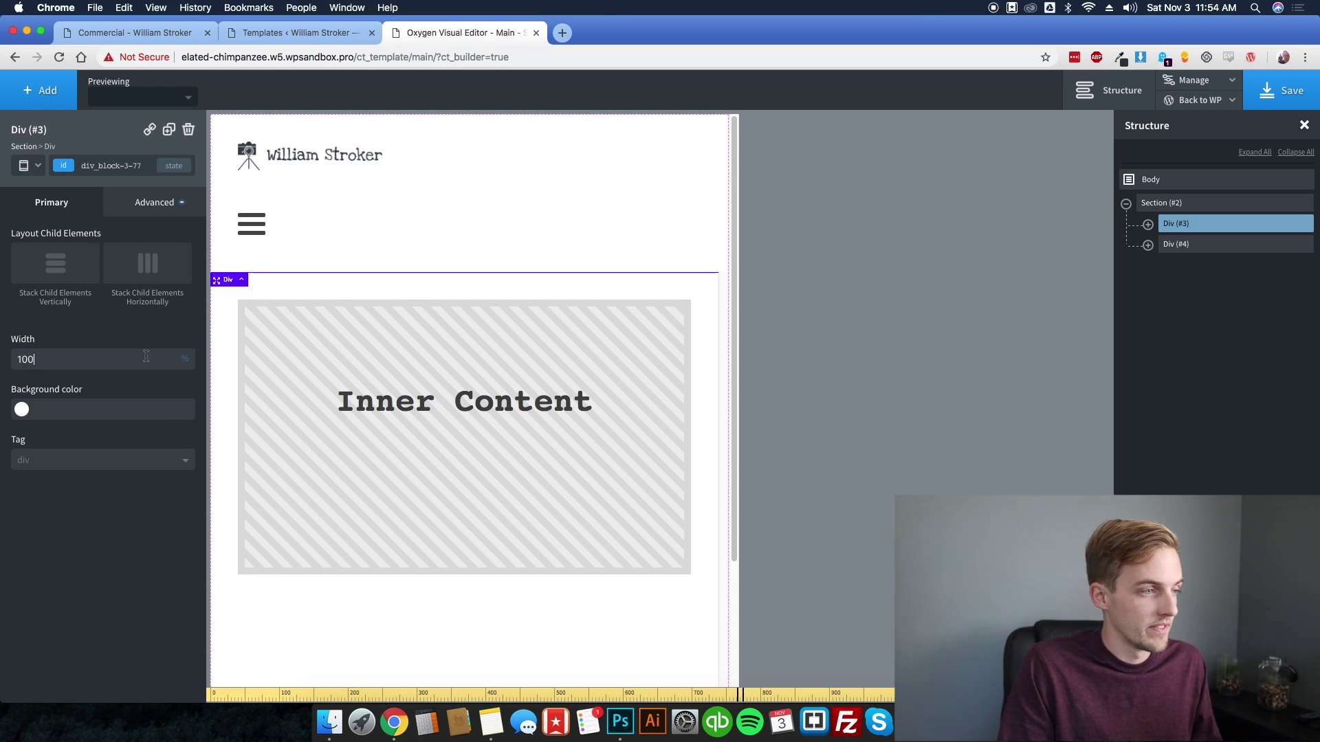
# - Stack the logo and menu horizontally in their div, with middle vertical alignment and space between them
pyautogui.click(146, 268)
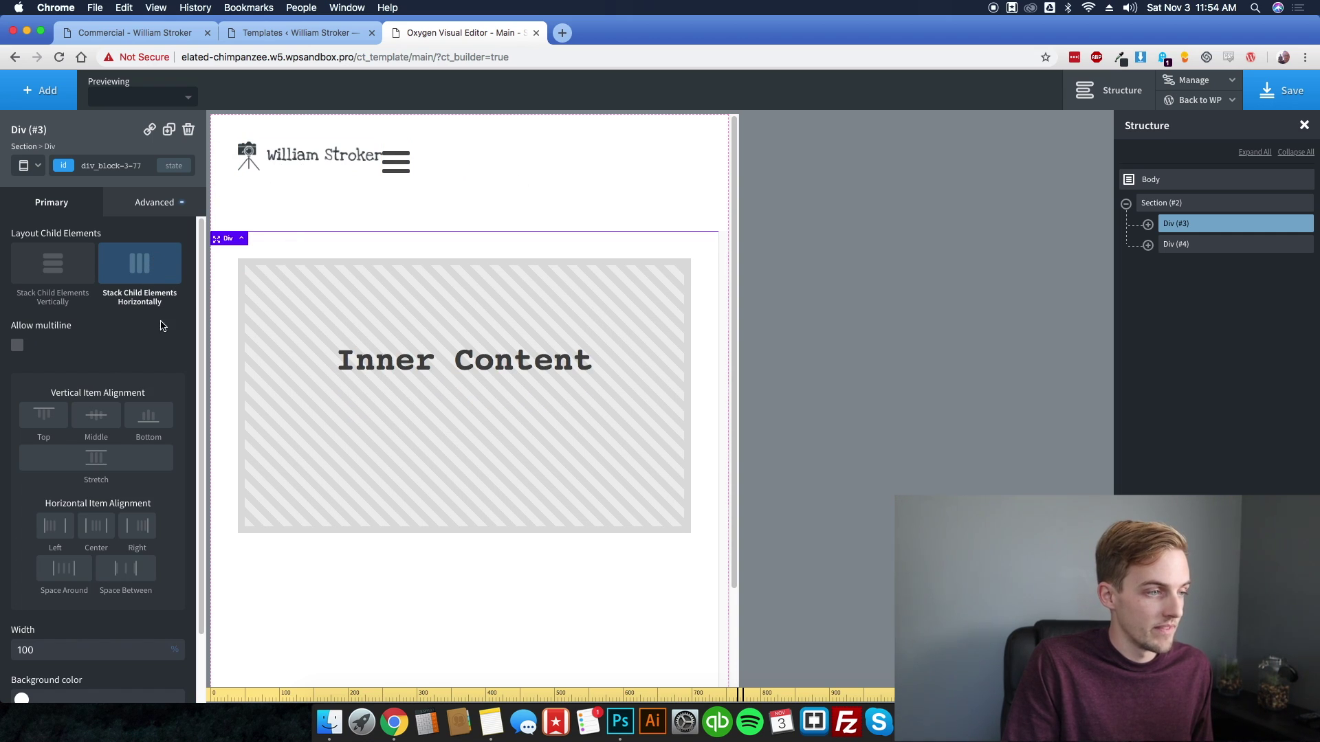
pyautogui.click(97, 416)
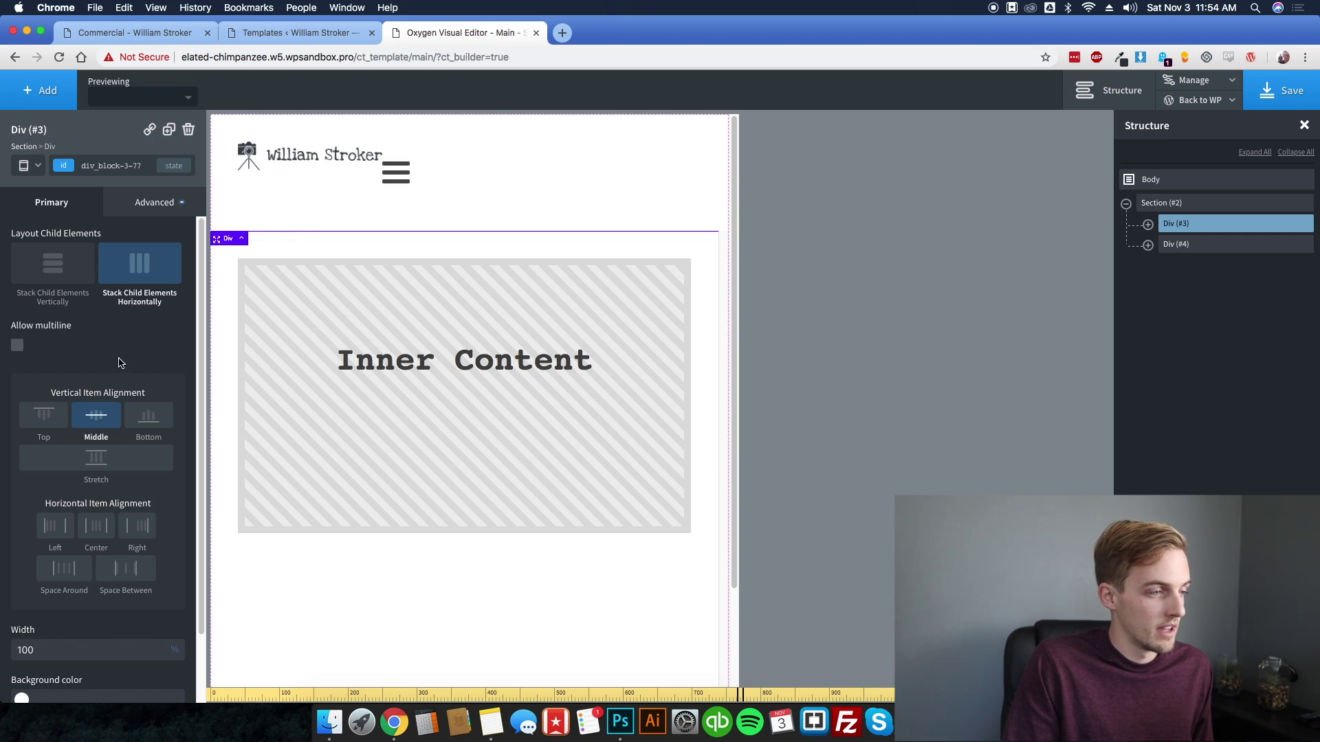
pyautogui.click(122, 574)
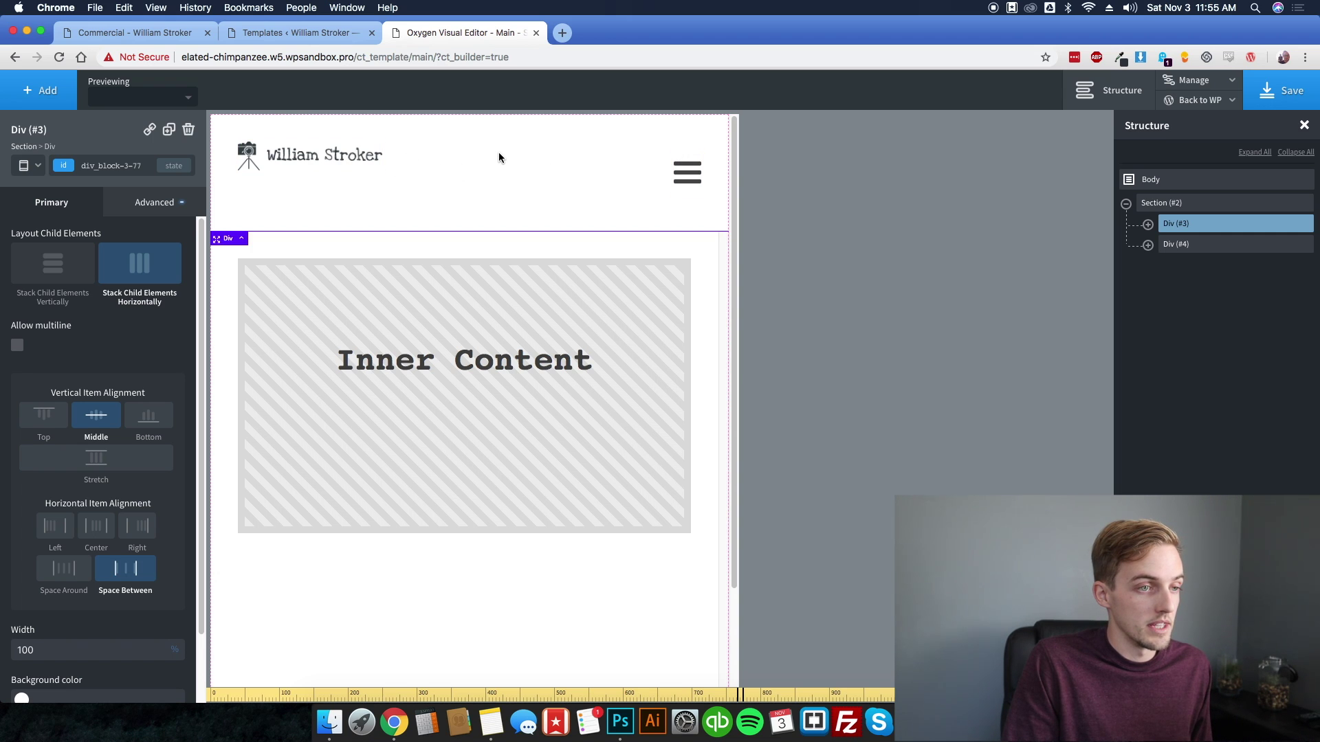
# - Set the logo image's bottom margin to 0 px at the less than 992px breakpoint
pyautogui.click(332, 156)
pyautogui.click(157, 203)
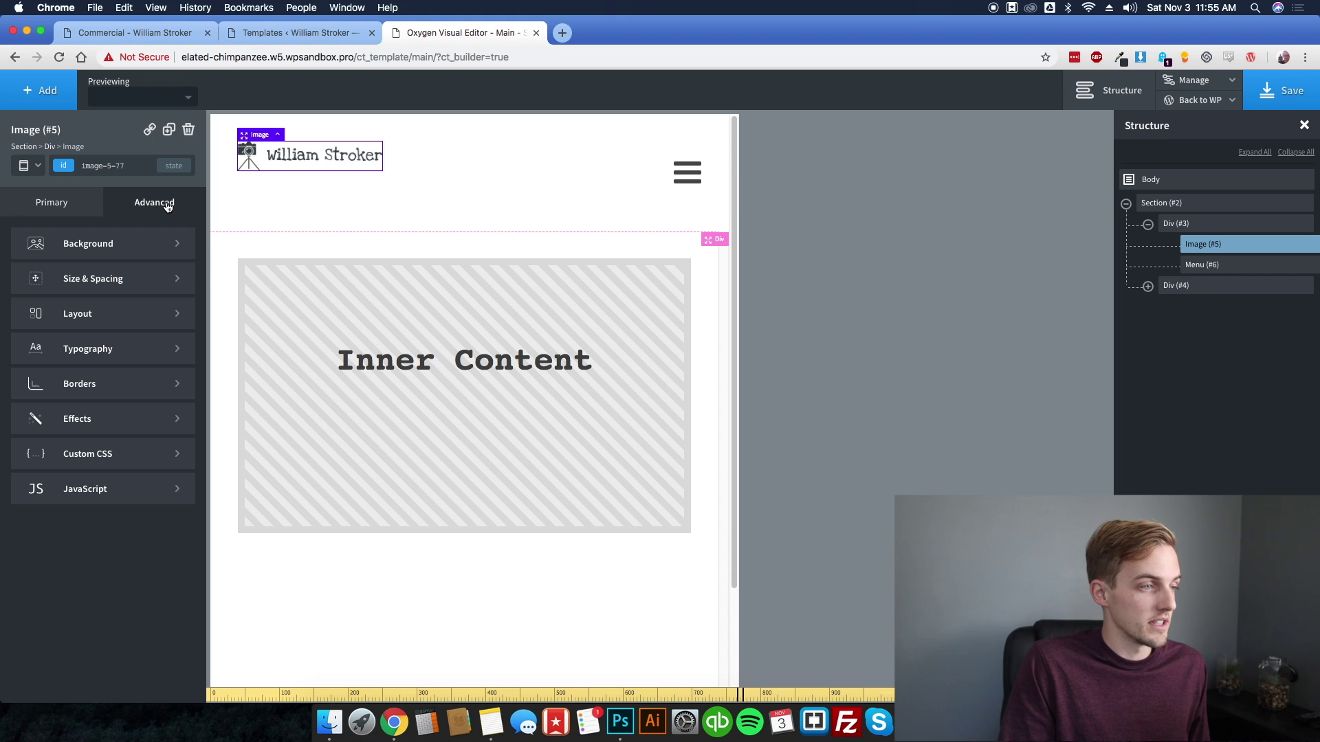
pyautogui.click(134, 279)
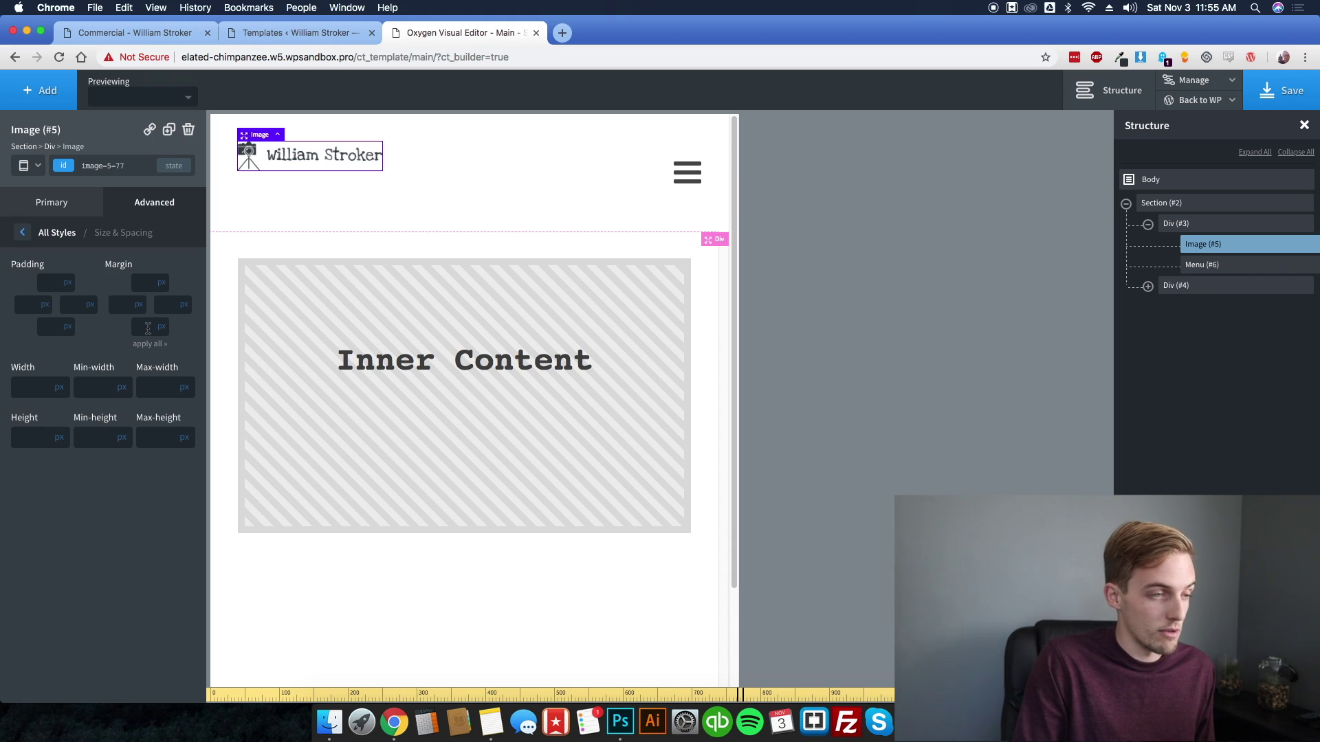
pyautogui.click(147, 328)
pyautogui.write('0')
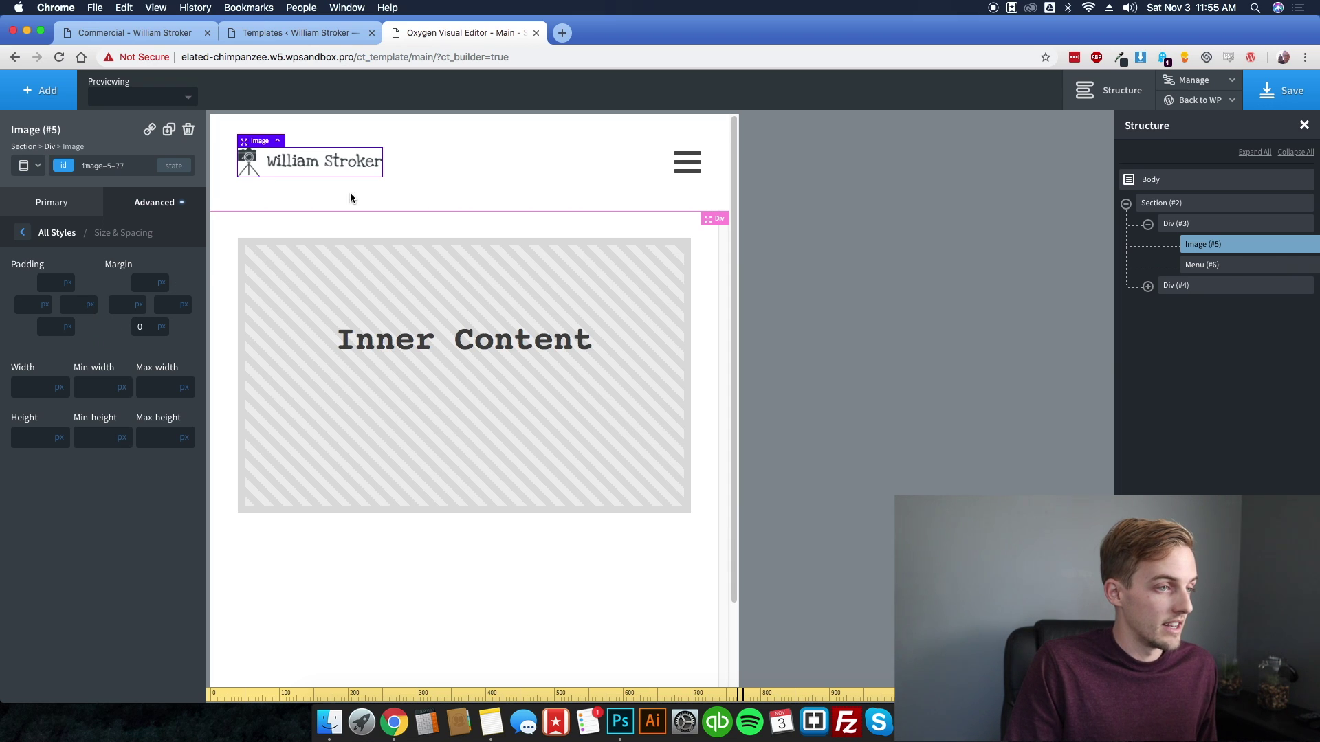
# - Set the height of the div holding the logo and menu to auto at this breakpoint
pyautogui.click(458, 173)
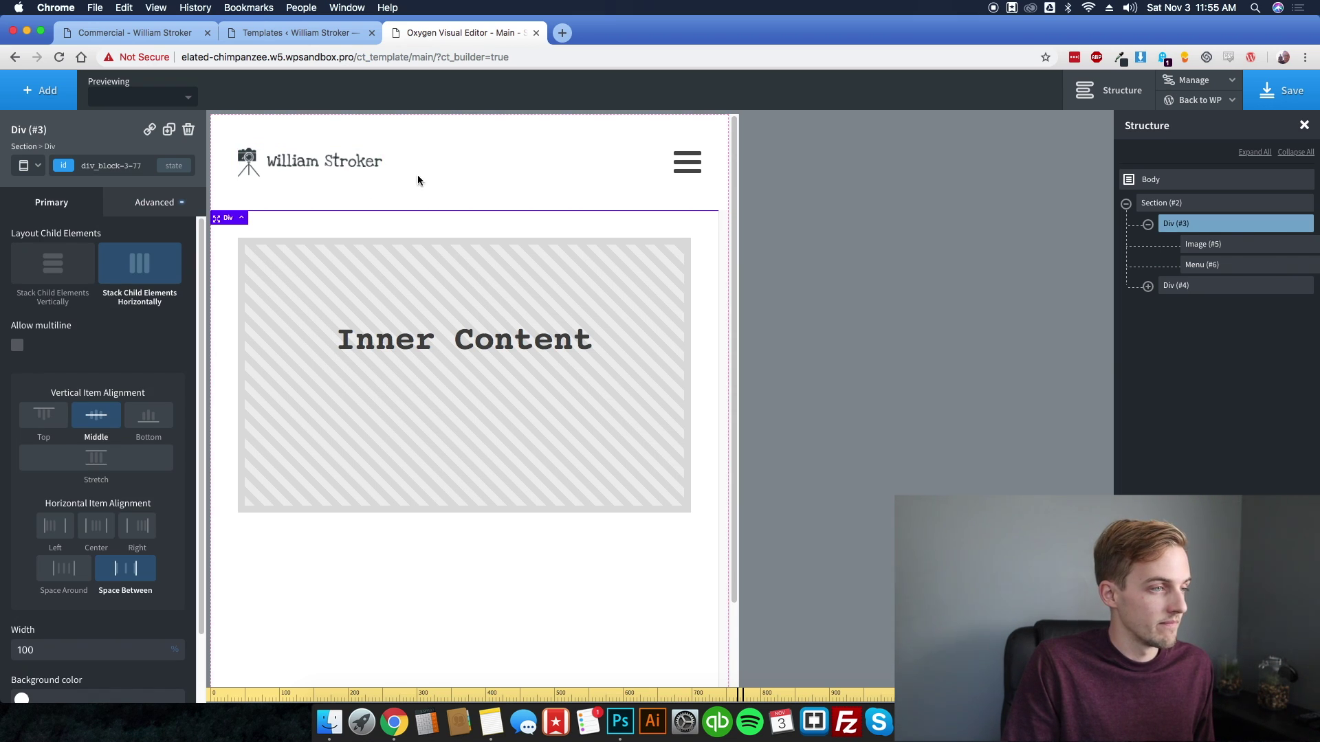
pyautogui.click(153, 204)
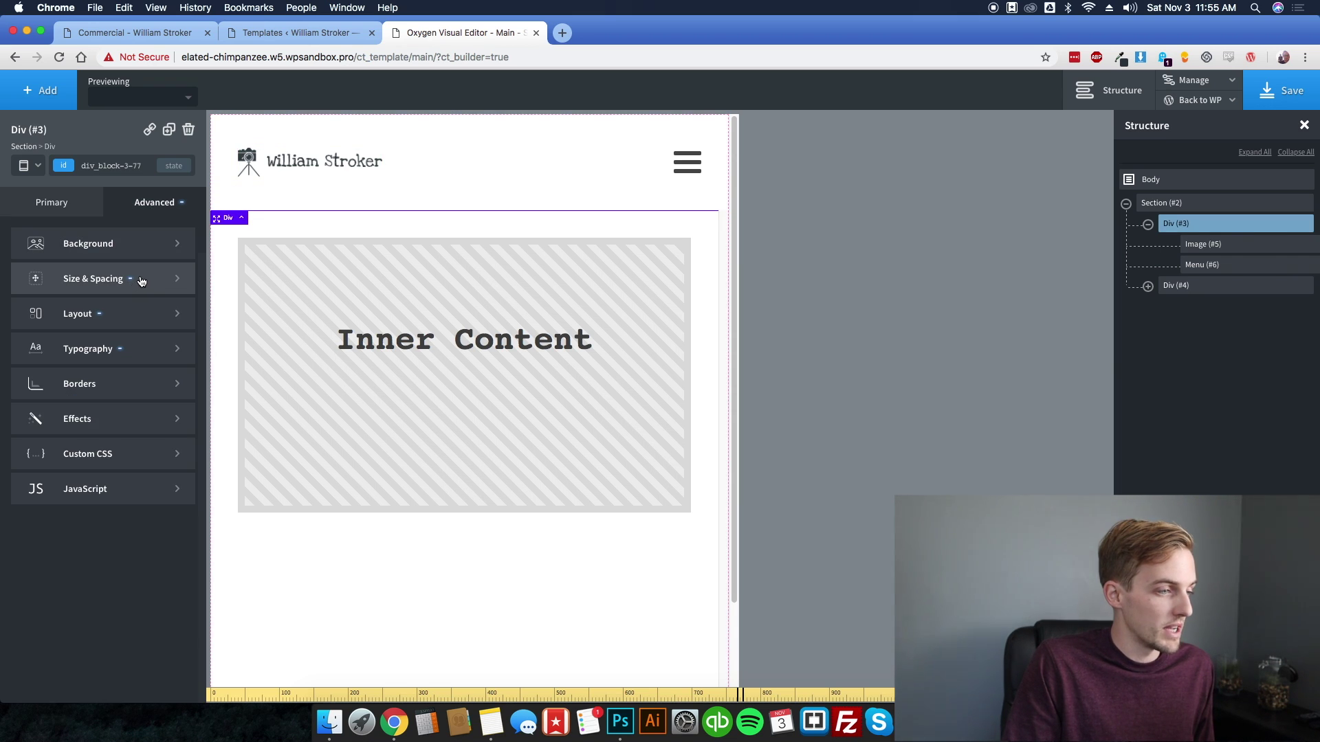
pyautogui.click(141, 281)
pyautogui.click(59, 437)
pyautogui.click(70, 459)
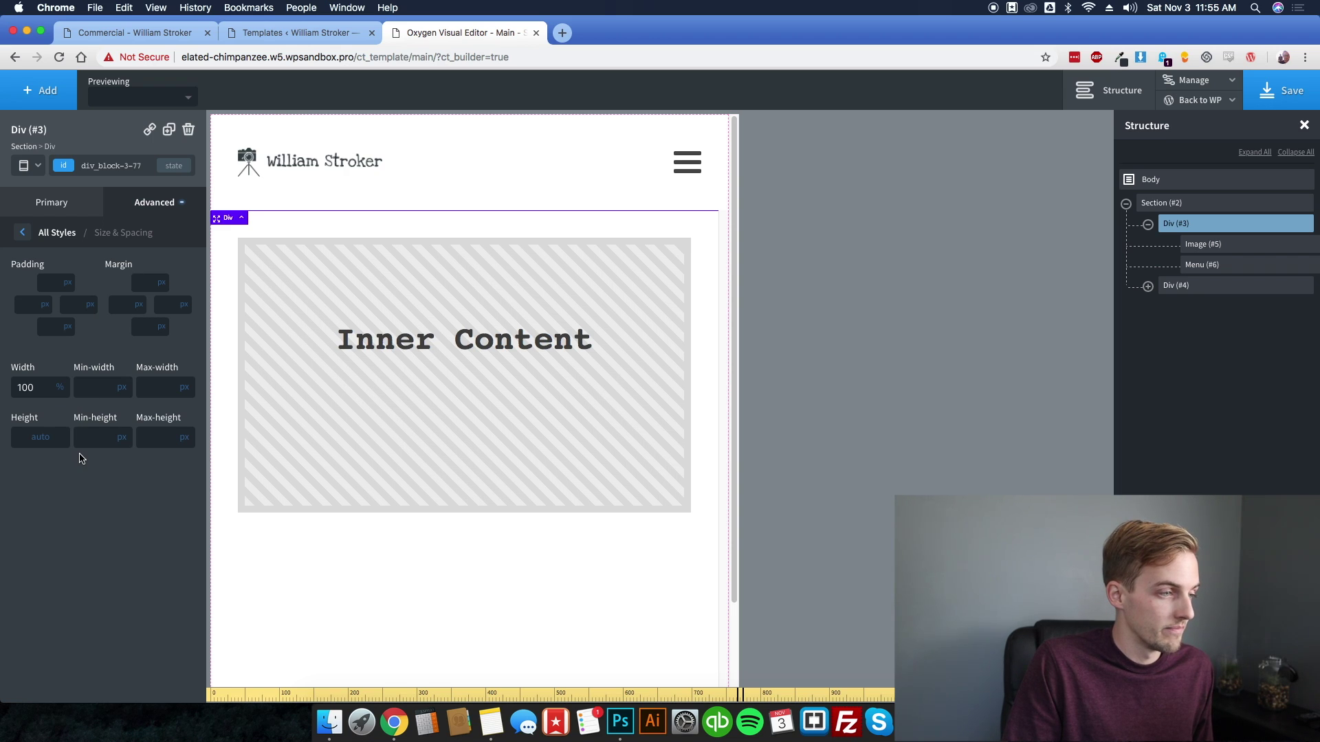
# - Set the inner content's parent div to 100% width and auto height for screens under 992px
pyautogui.click(1192, 289)
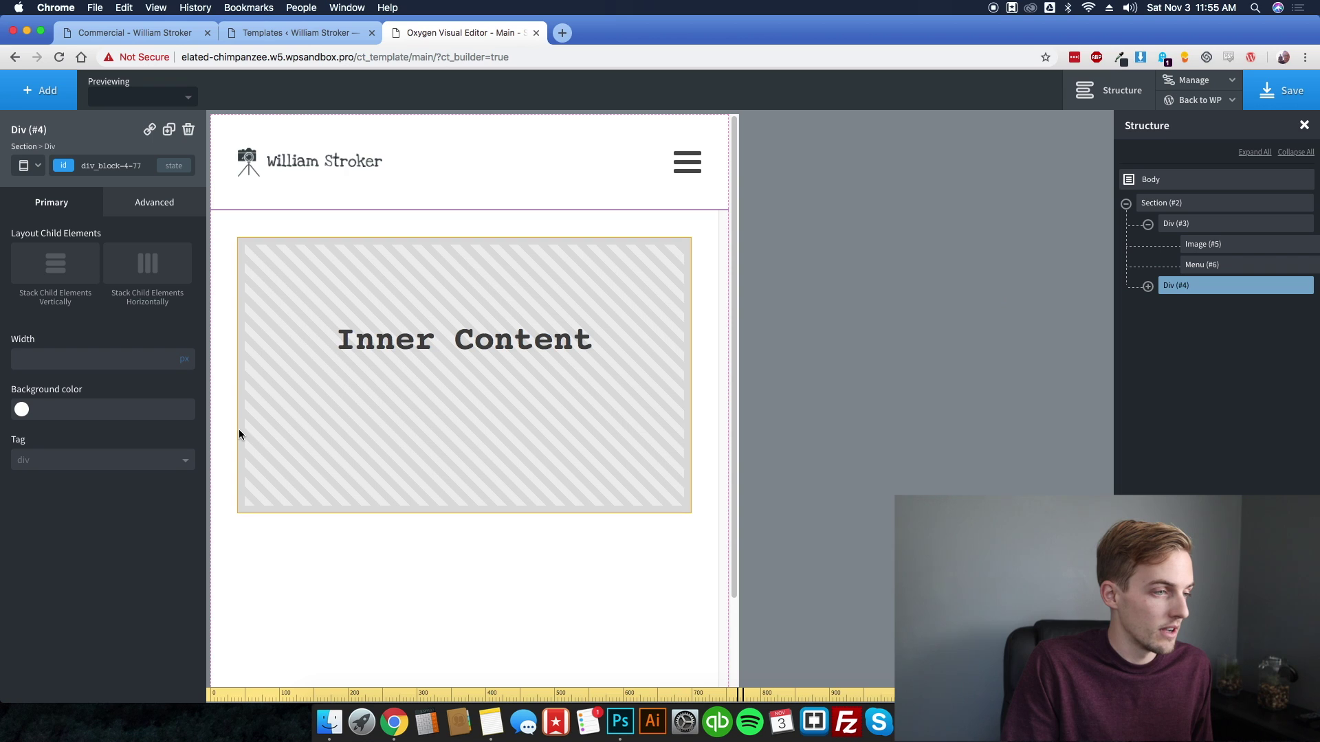
pyautogui.click(191, 366)
pyautogui.click(184, 351)
pyautogui.write('100')
pyautogui.click(156, 205)
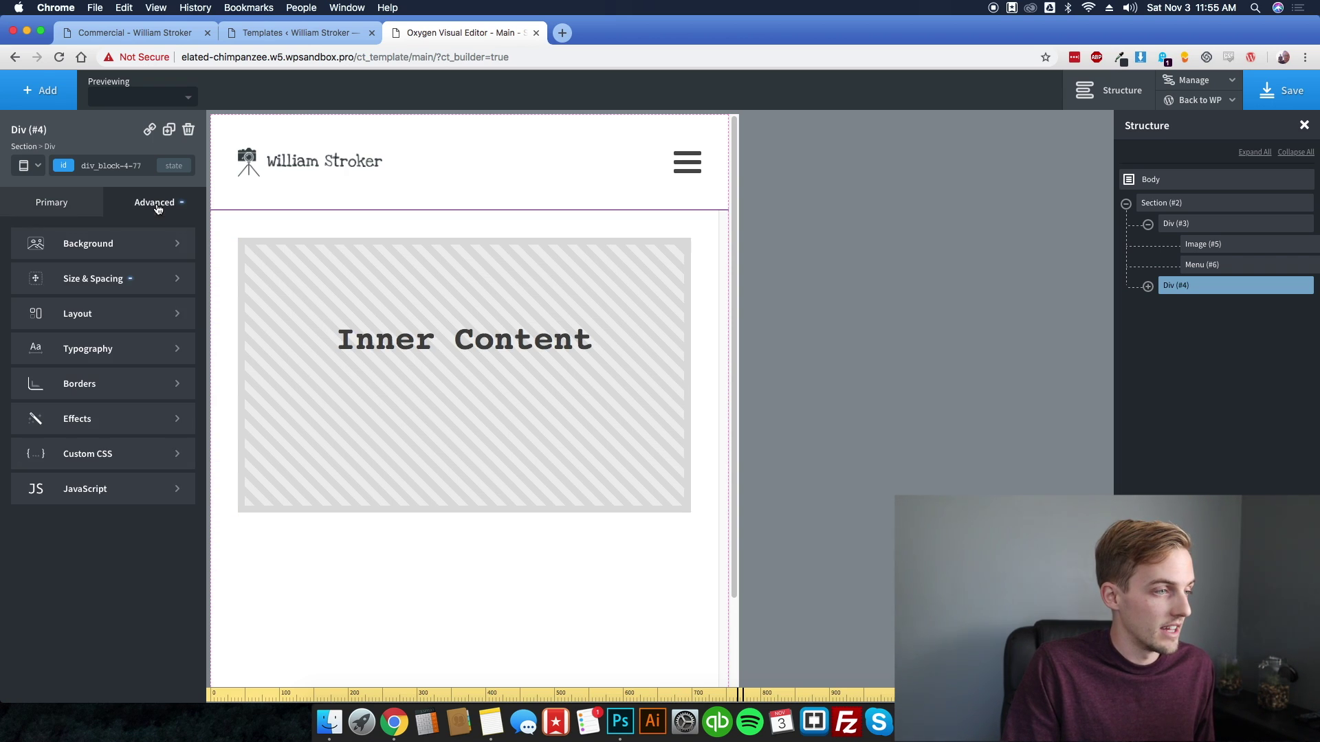
pyautogui.click(110, 281)
pyautogui.click(59, 444)
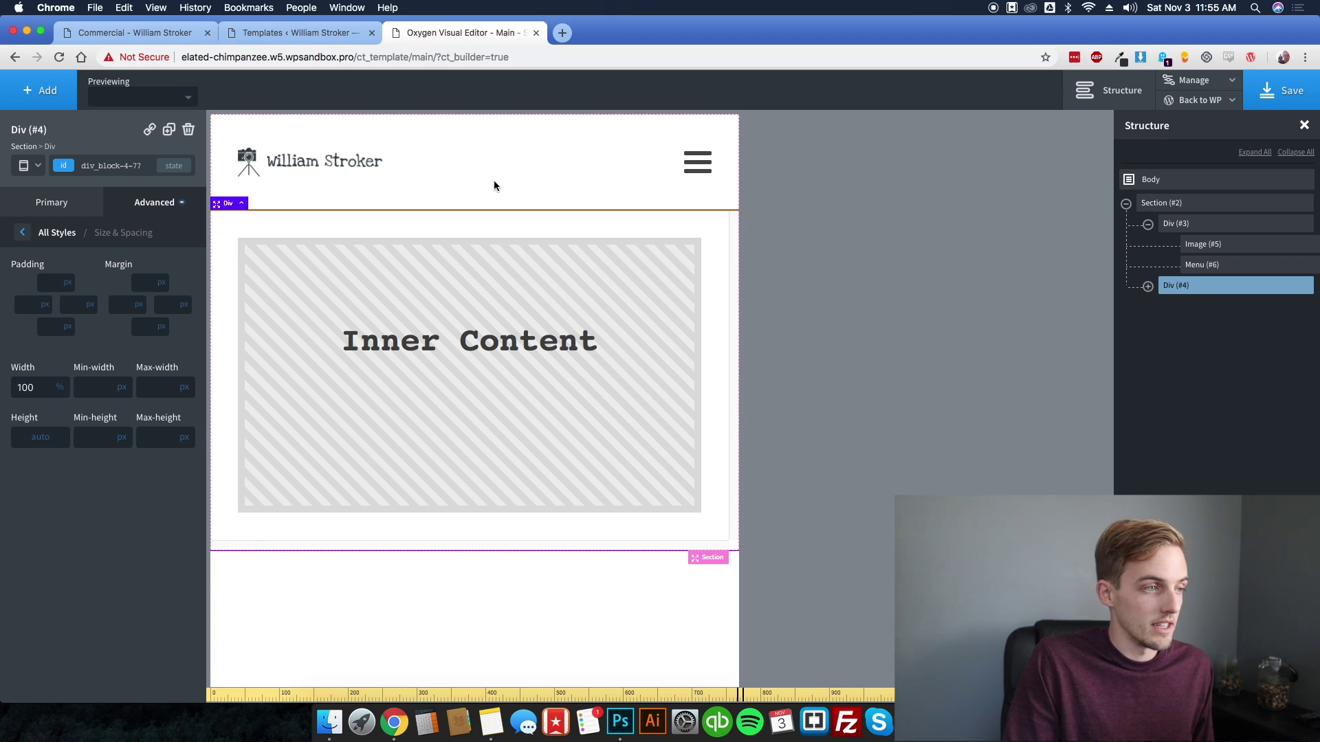
# - Set the logo image's width to 180 px at the less than 480px breakpoint and save the template
pyautogui.click(27, 166)
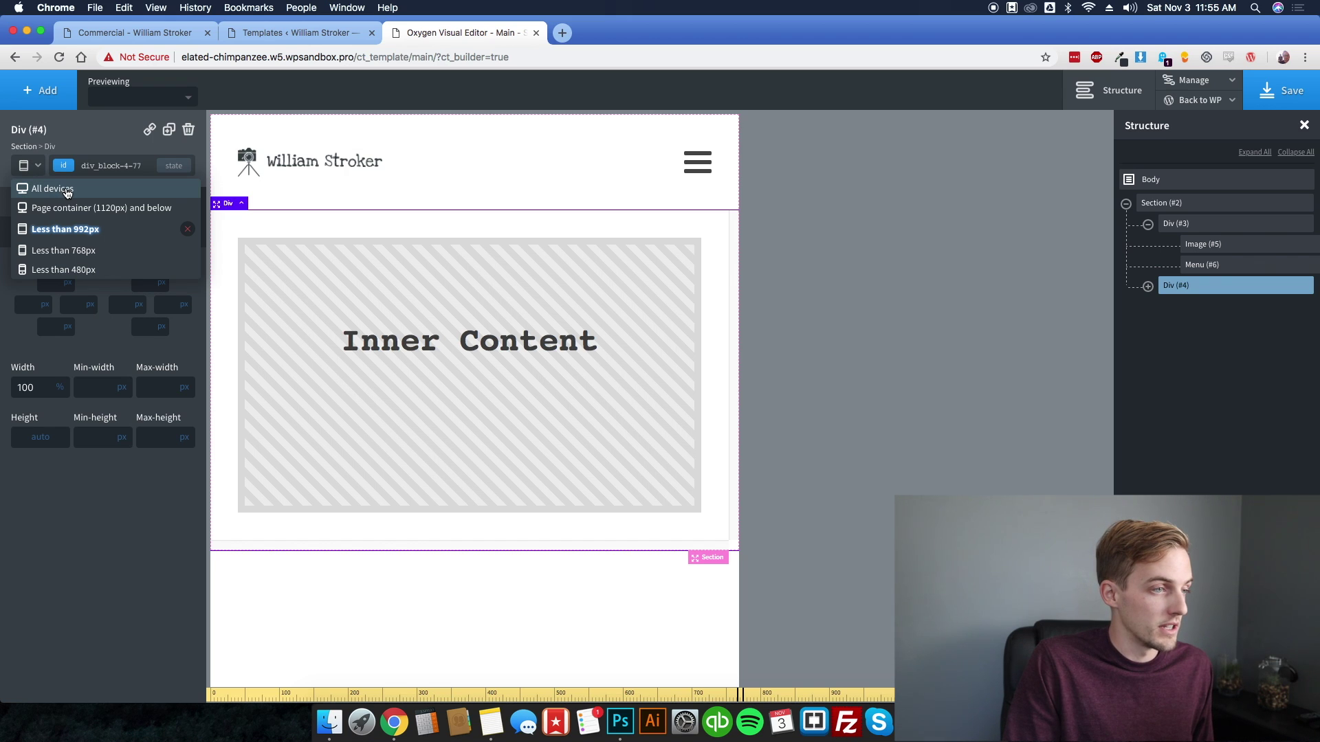
pyautogui.click(105, 269)
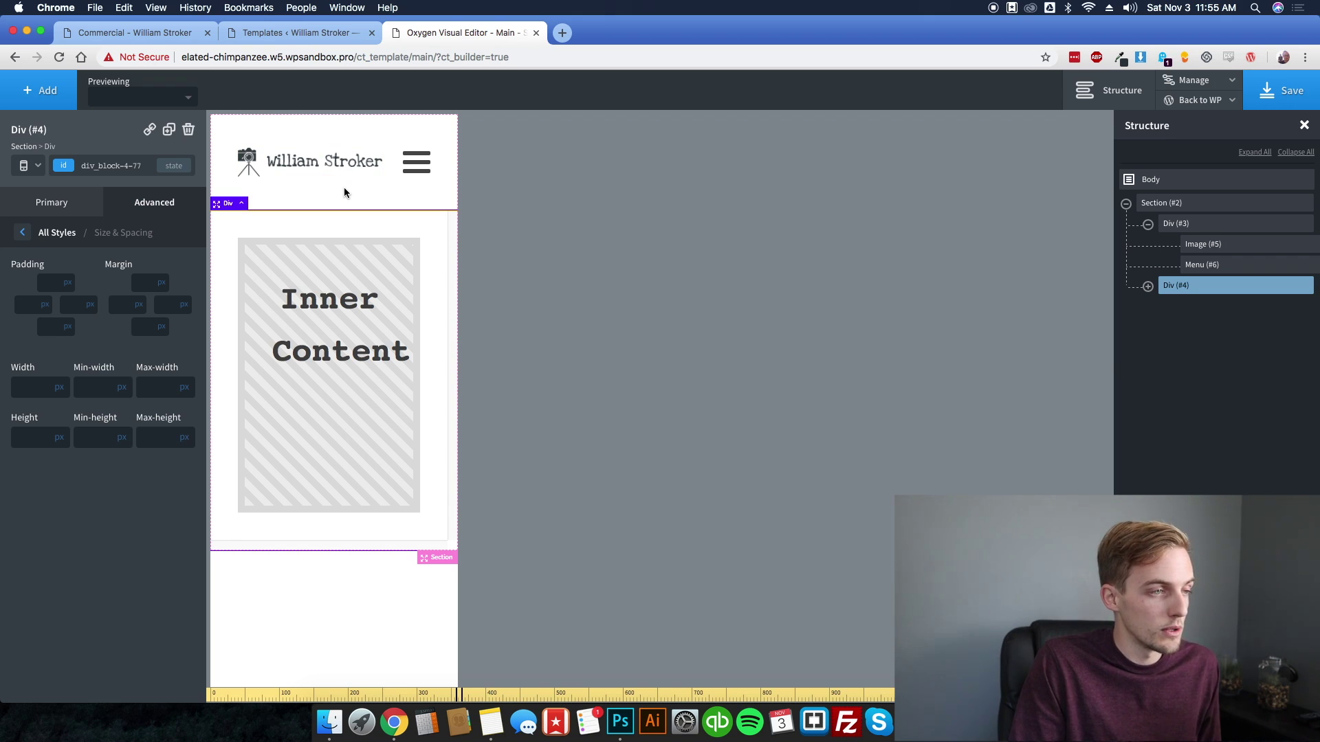
pyautogui.click(314, 167)
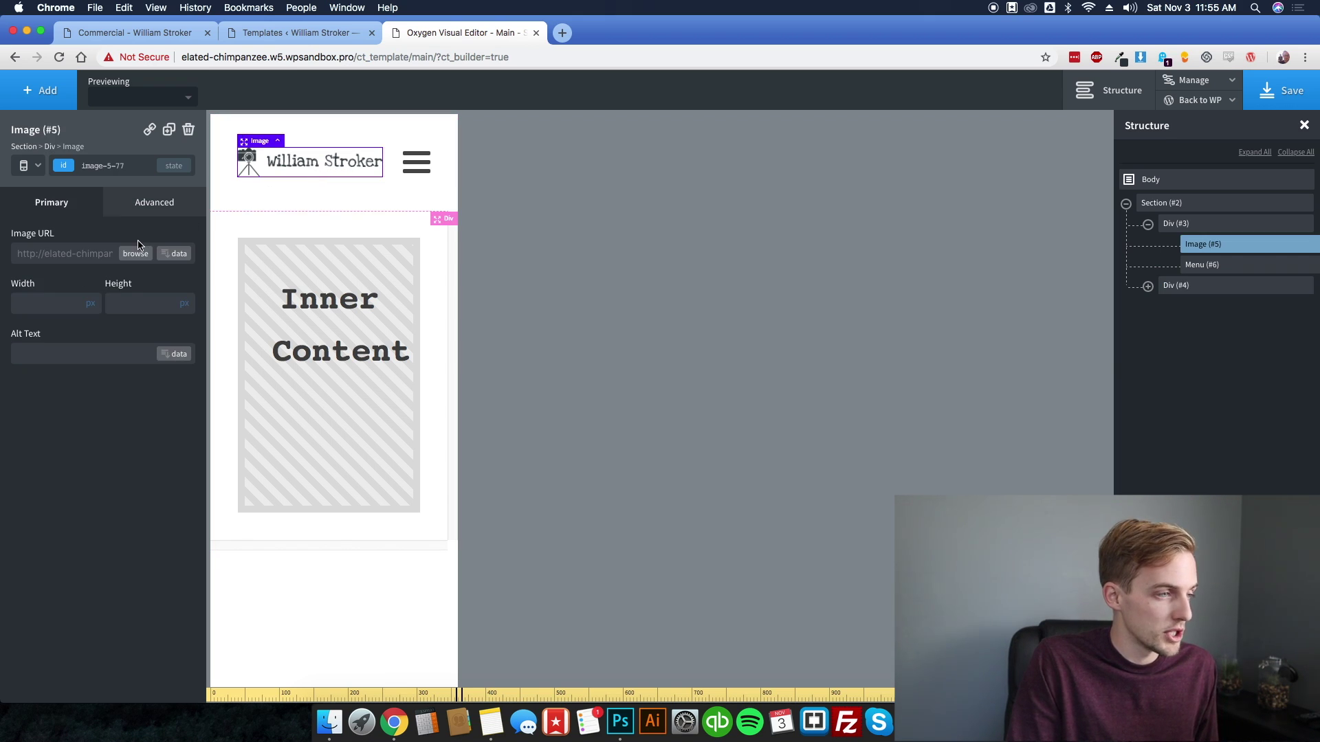
pyautogui.click(59, 295)
pyautogui.write('180')
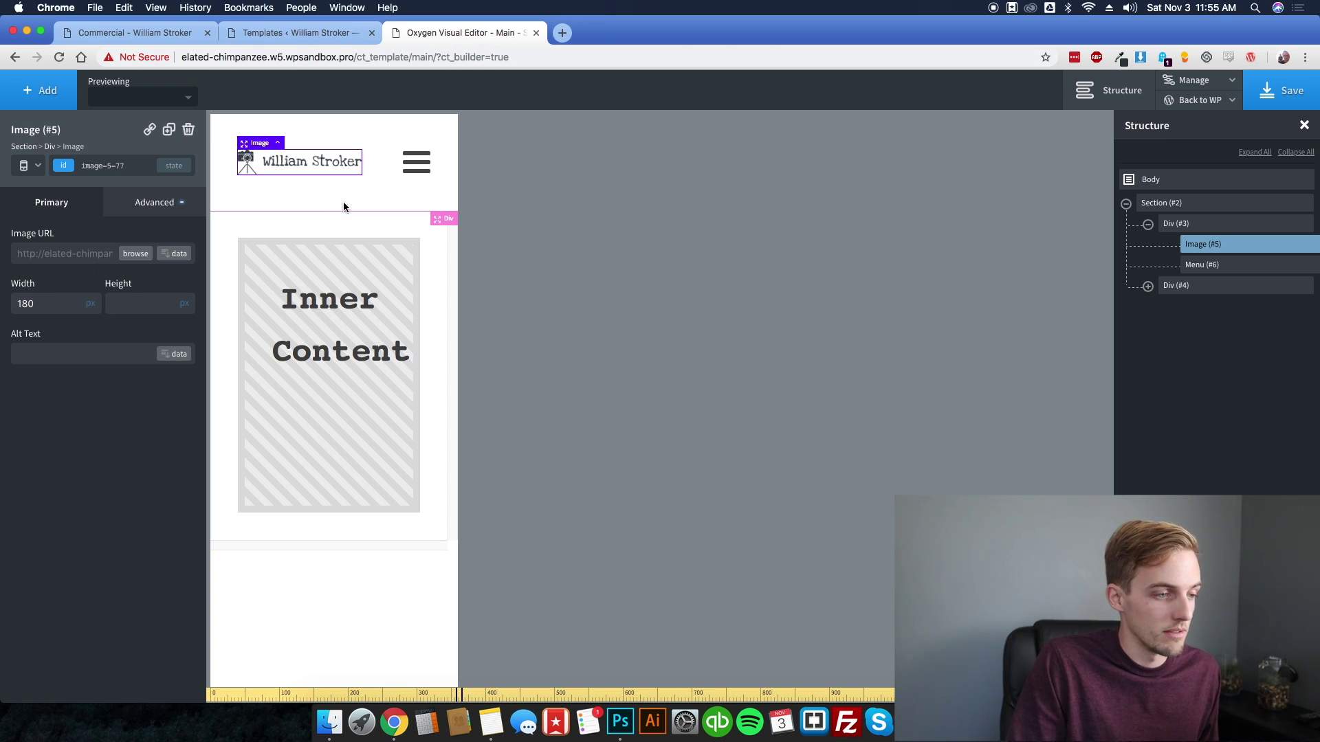
pyautogui.click(1269, 103)
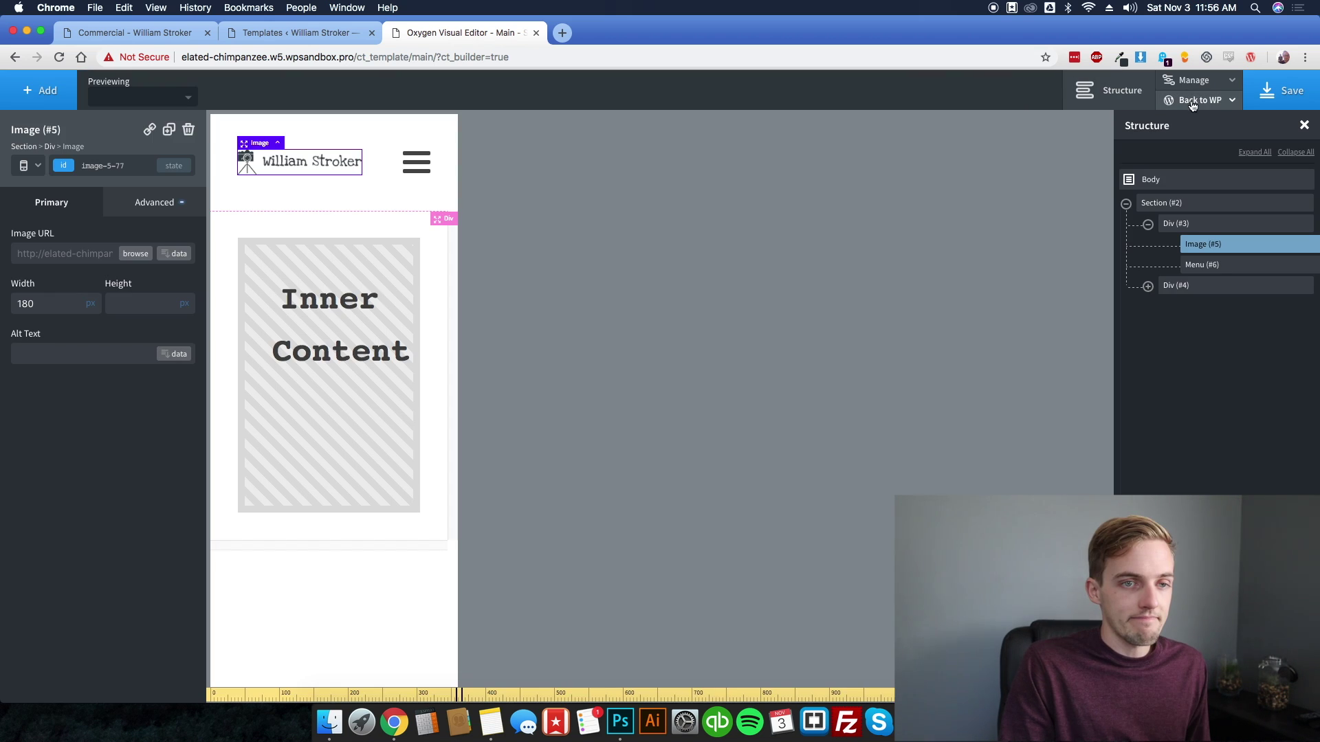
# - Return to the WordPress admin and publish a new template titled Gallery
pyautogui.moveTo(1179, 99)
pyautogui.click(1187, 129)
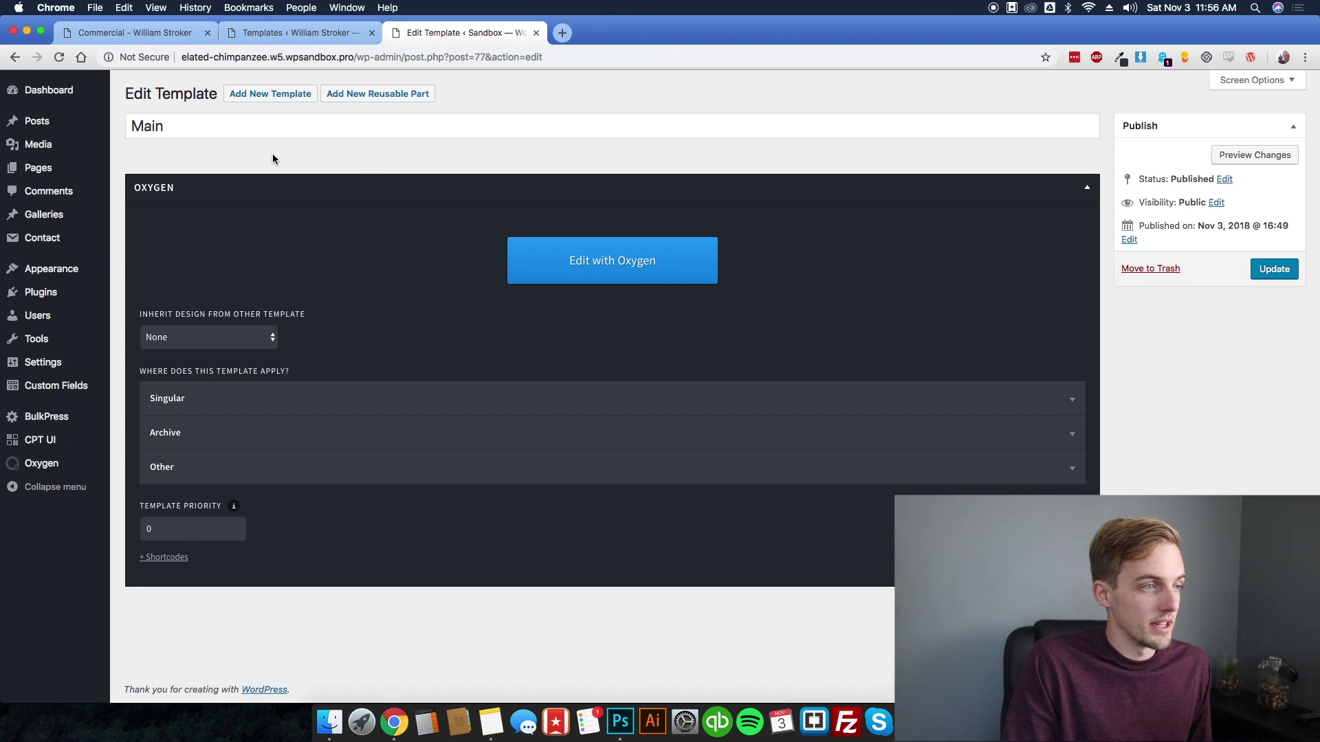
pyautogui.click(258, 96)
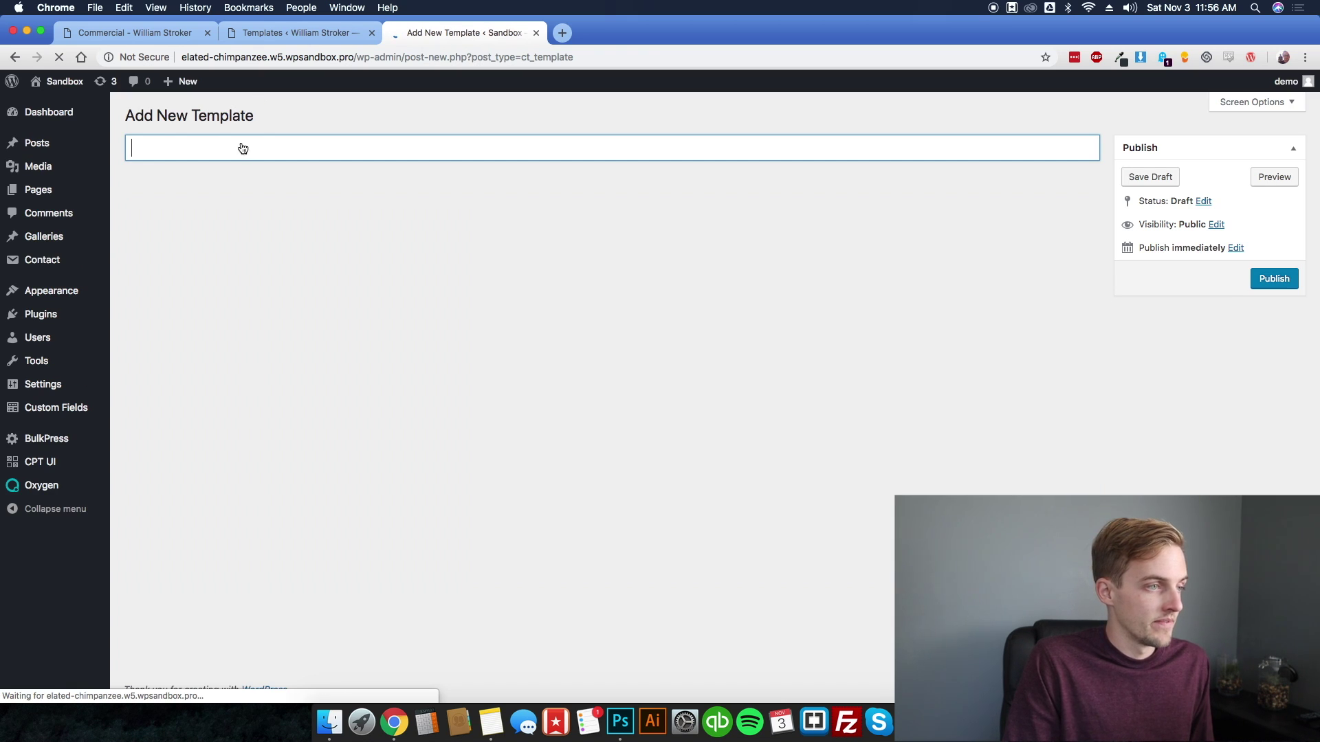
pyautogui.write('Gallery')
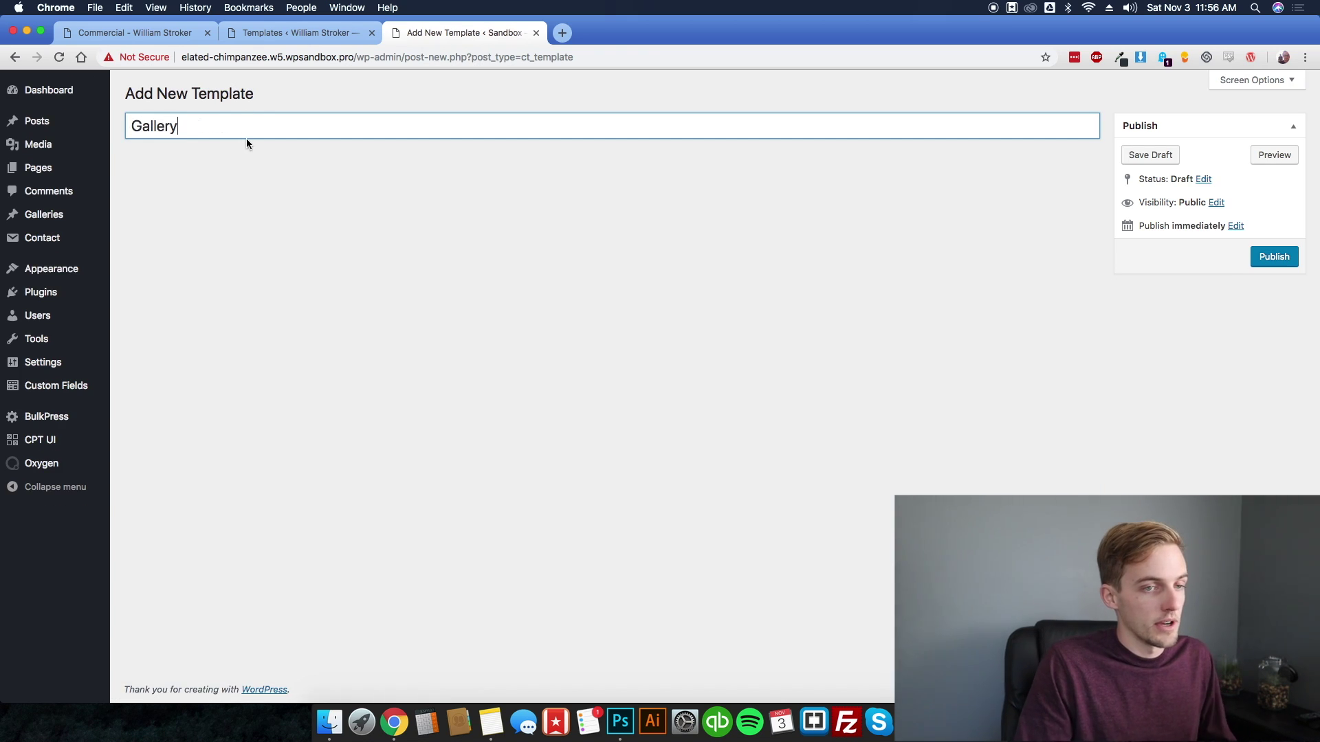
pyautogui.click(1272, 257)
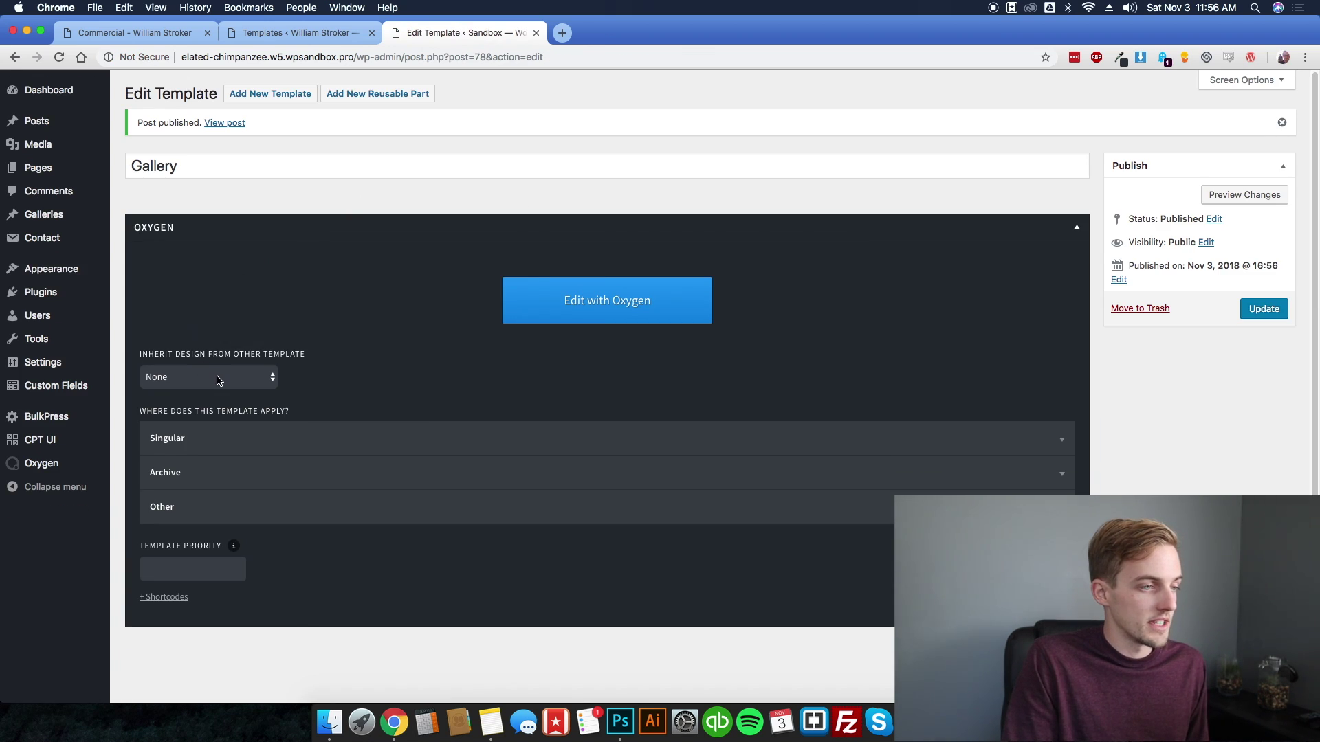
# - Make the Gallery template inherit its design from Main, apply it to singular Galleries, and update it
pyautogui.click(217, 379)
pyautogui.click(213, 390)
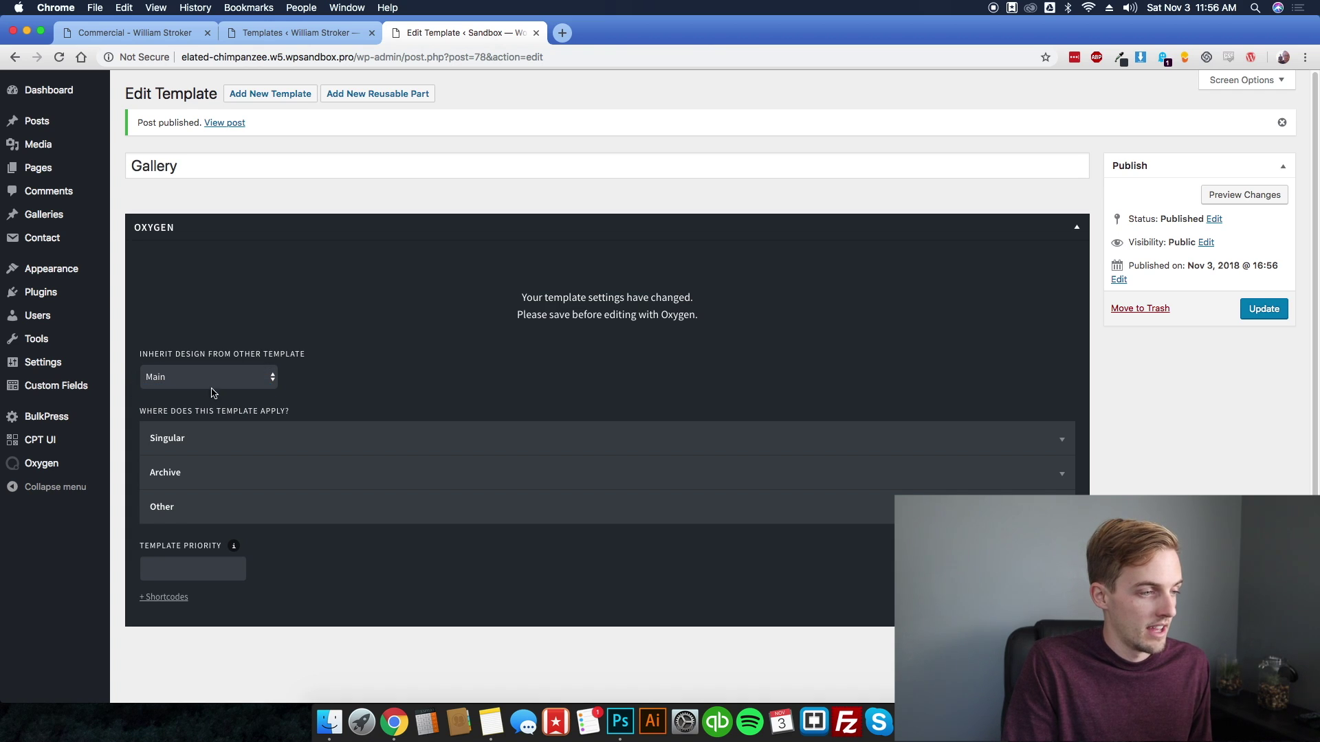
pyautogui.click(214, 437)
pyautogui.scroll(-5, 283, 458)
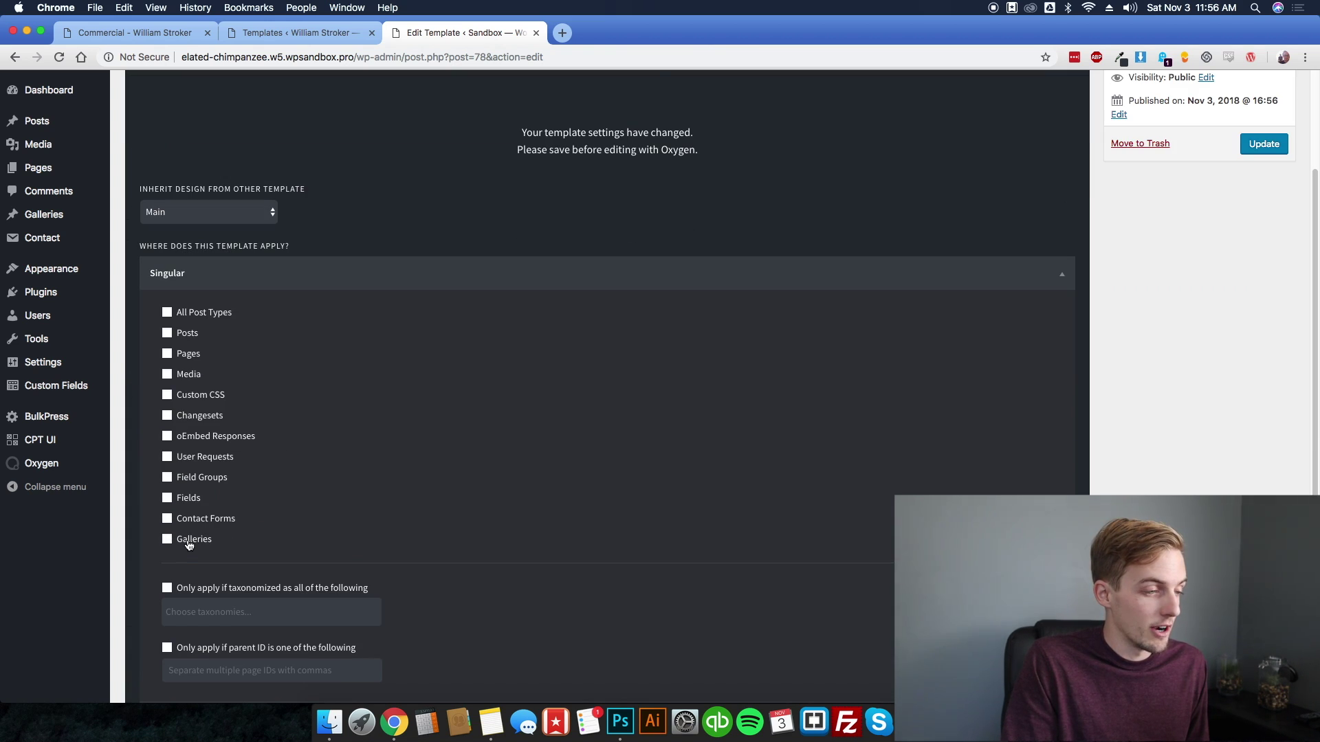
pyautogui.scroll(5, 860, 471)
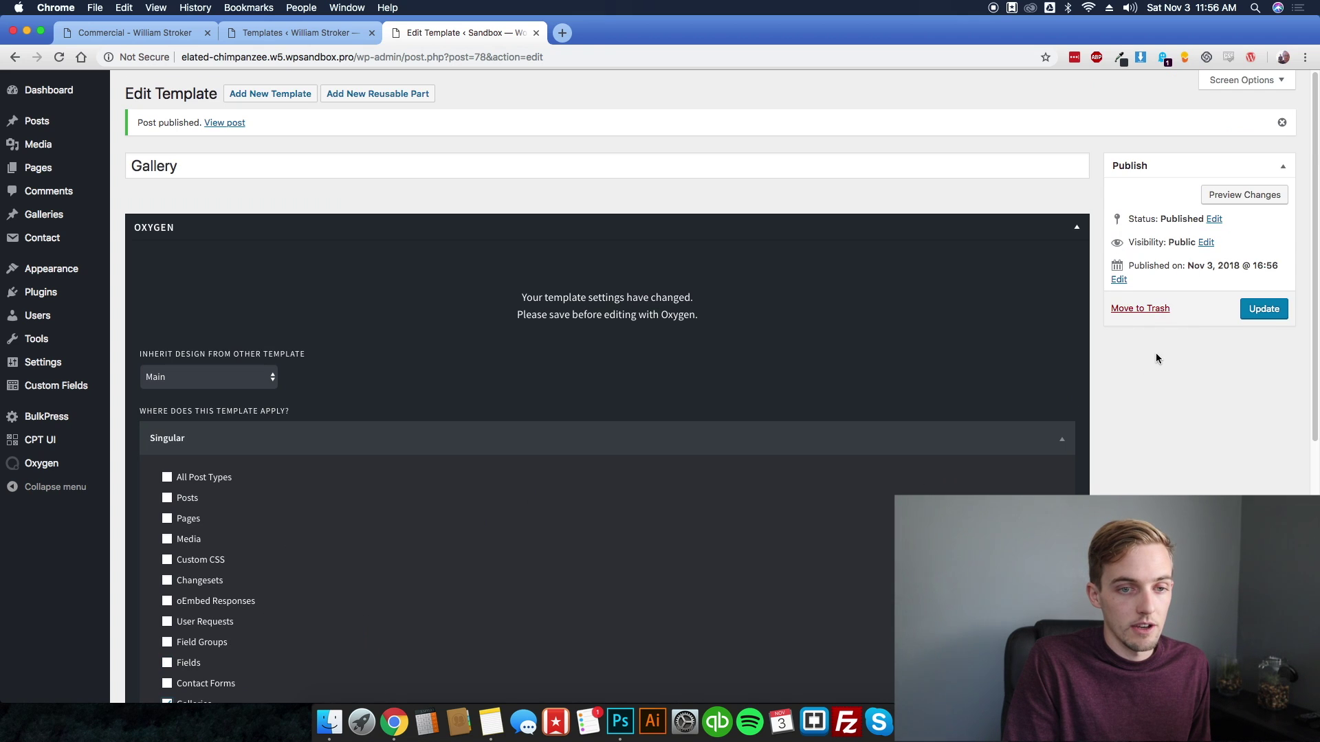
pyautogui.click(1262, 310)
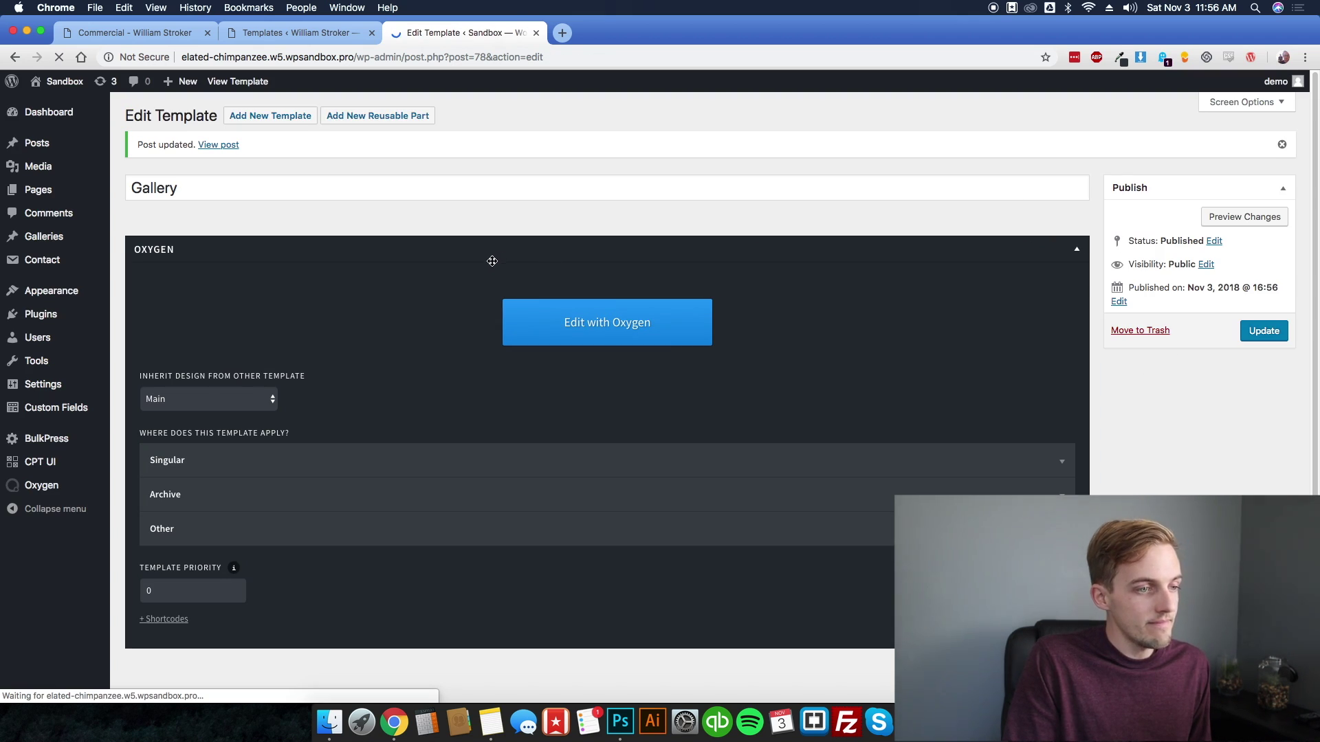
# - Open the Gallery template in the Oxygen editor with Residential as the previewed gallery
pyautogui.click(650, 303)
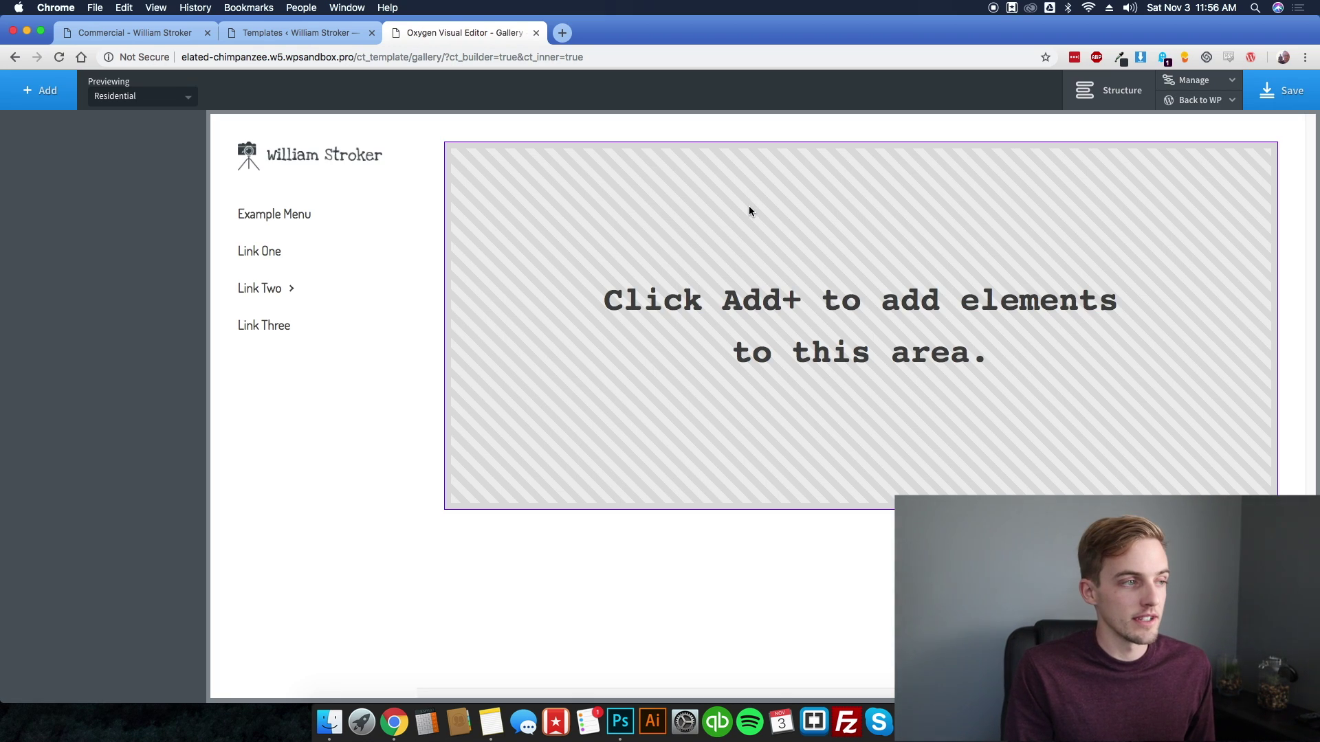
pyautogui.click(135, 100)
pyautogui.click(149, 99)
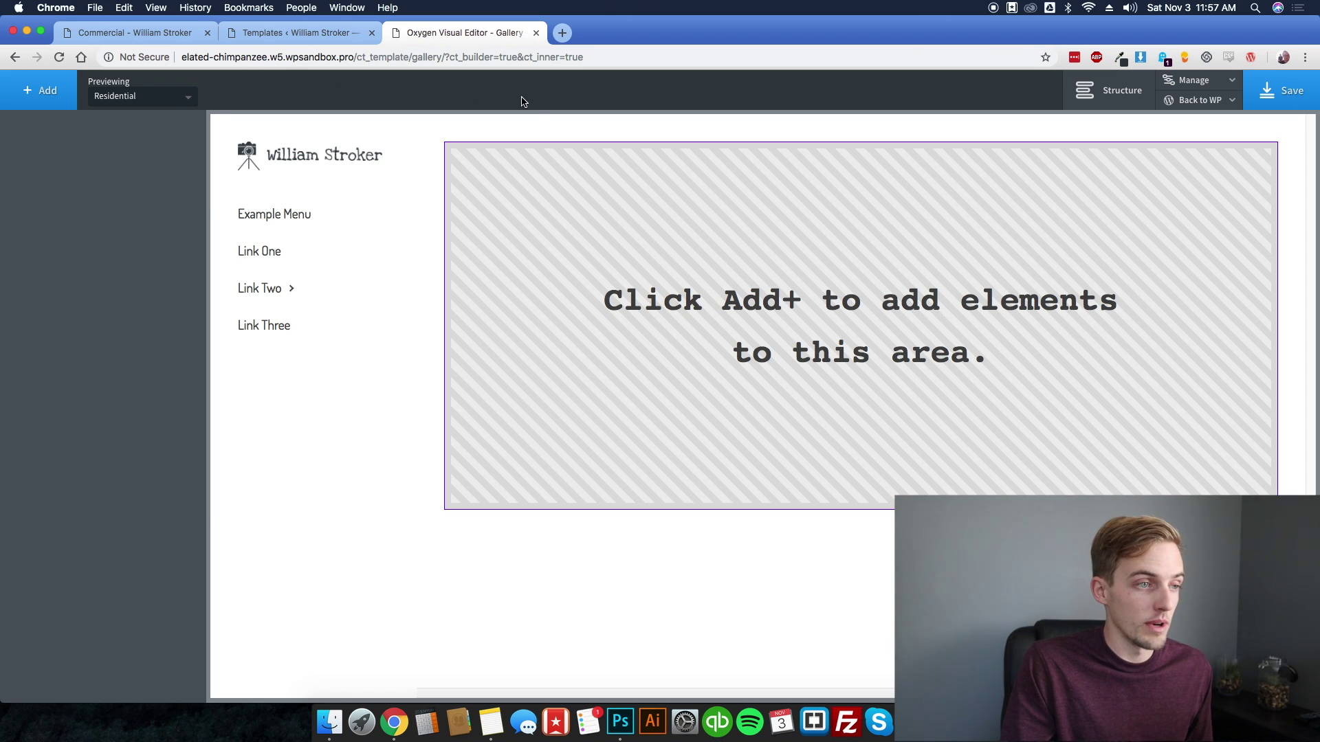
# - Add a Gallery element to the template's inner content, sourced from the ACF field named gallery
pyautogui.click(37, 96)
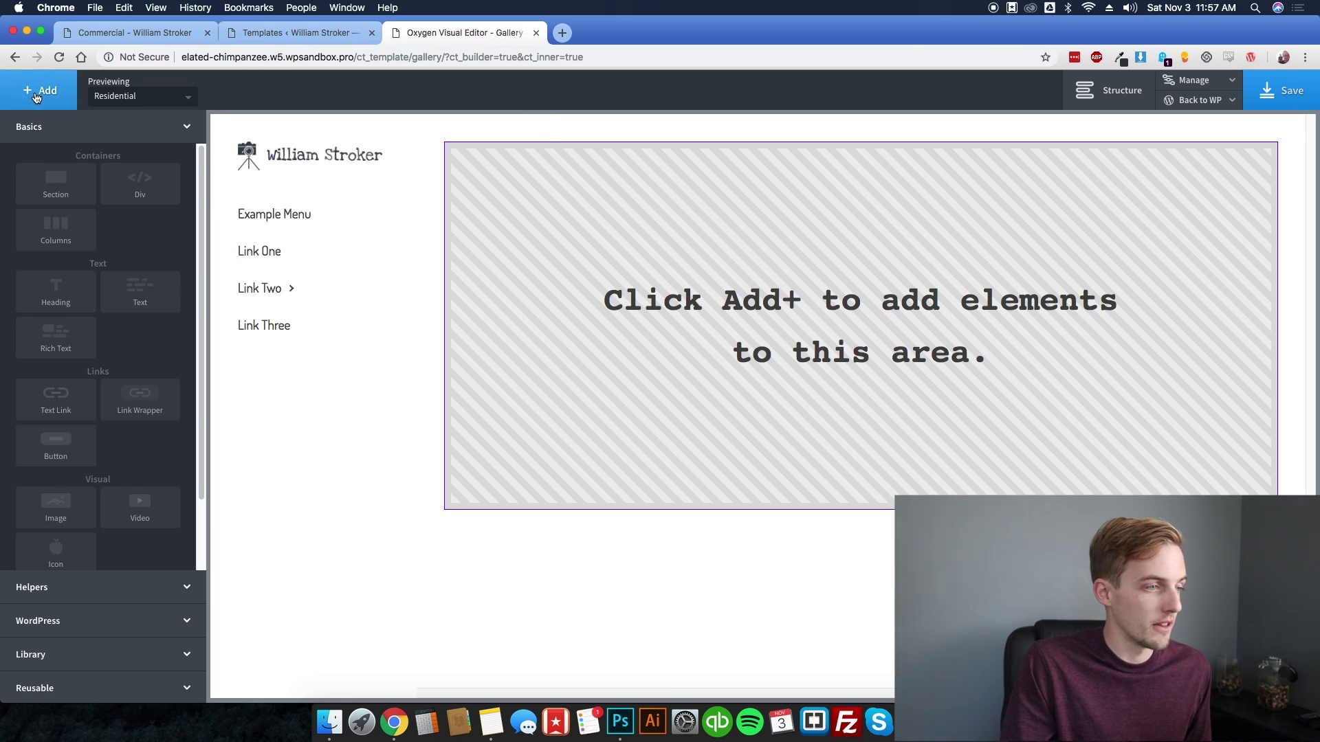
pyautogui.click(118, 586)
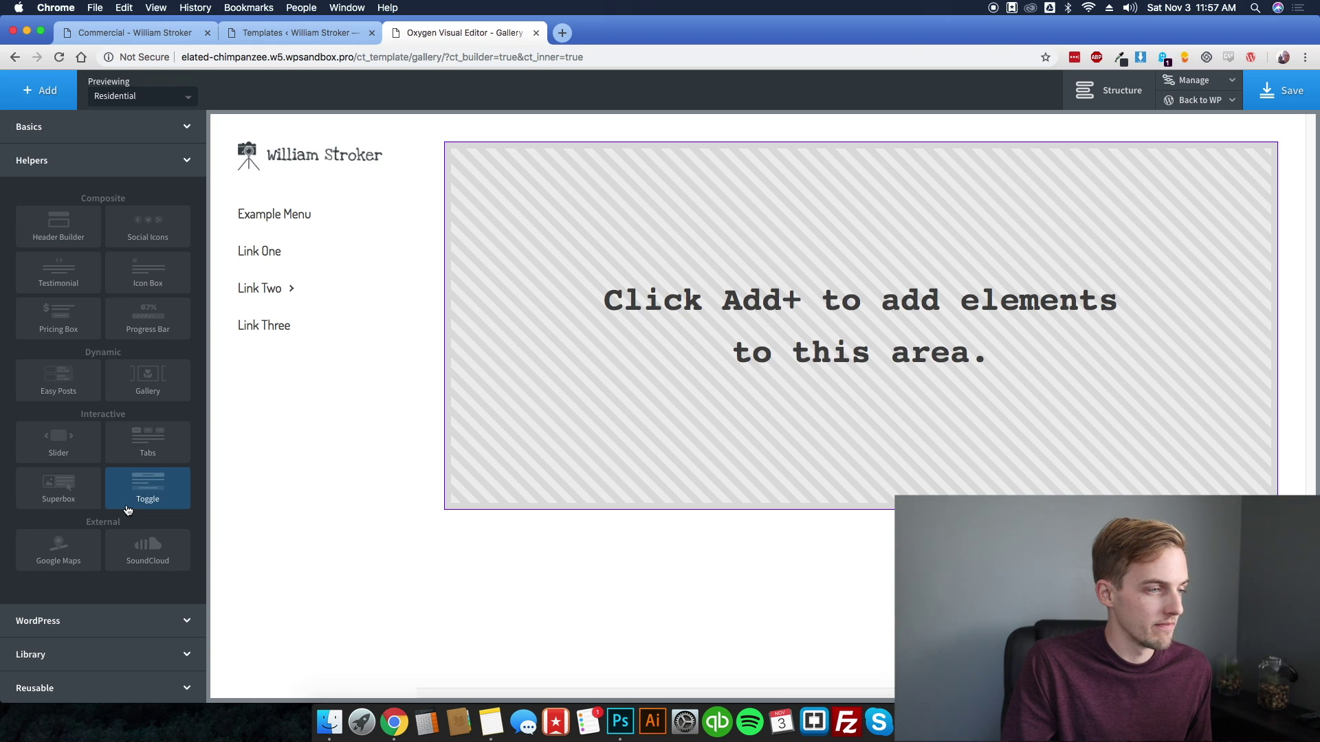
pyautogui.click(152, 390)
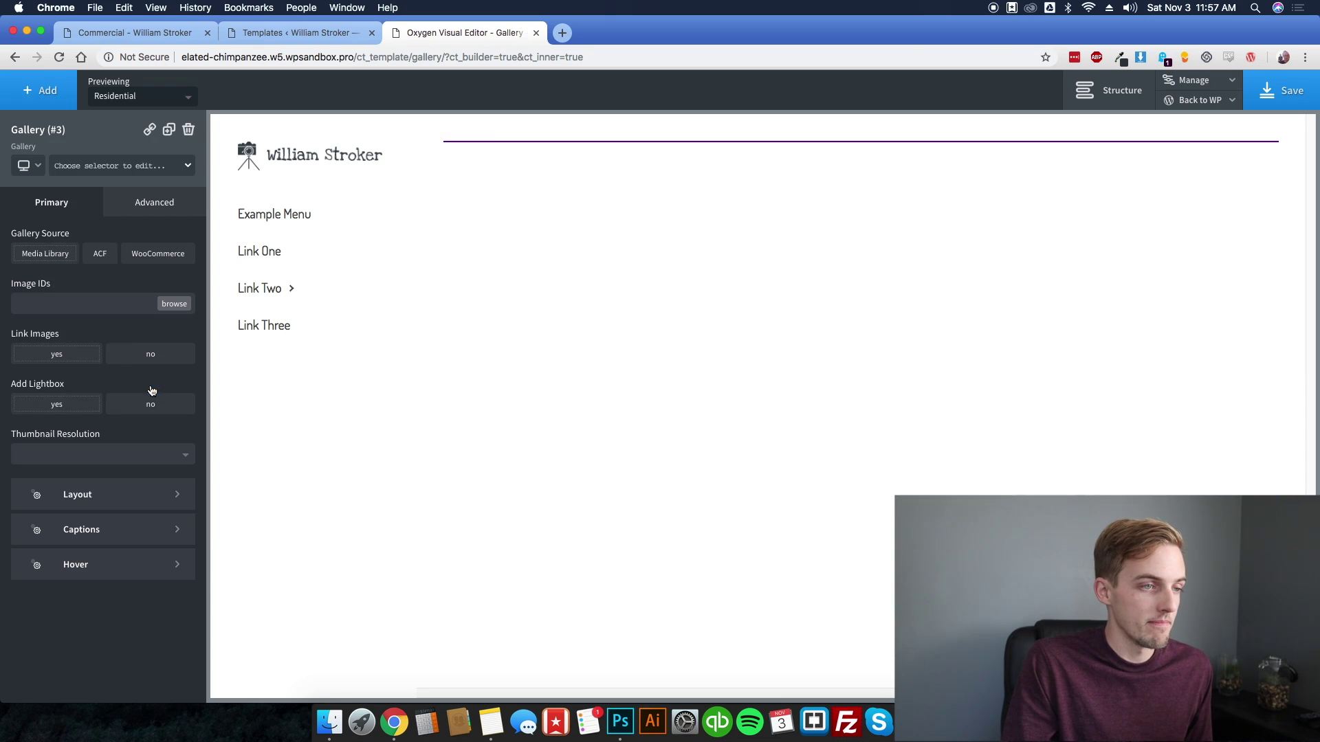
pyautogui.click(99, 261)
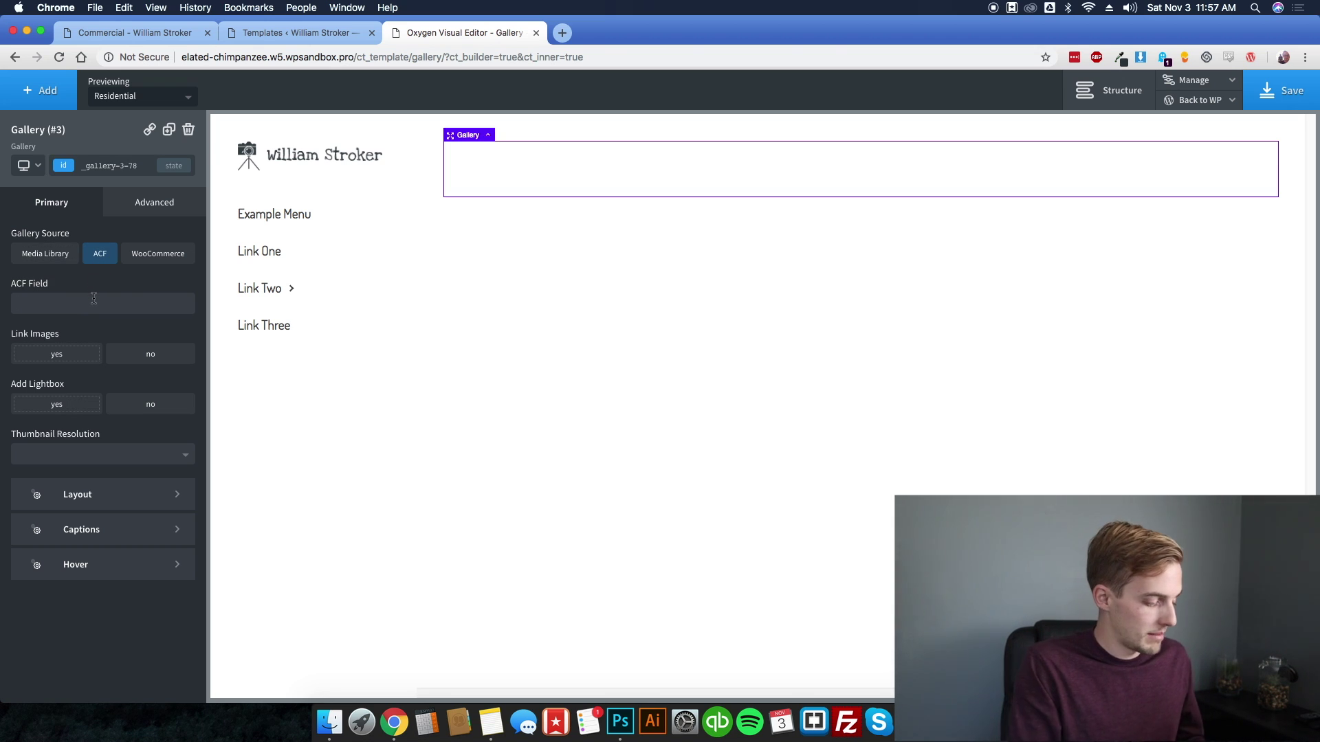
pyautogui.click(93, 298)
pyautogui.write('gallery')
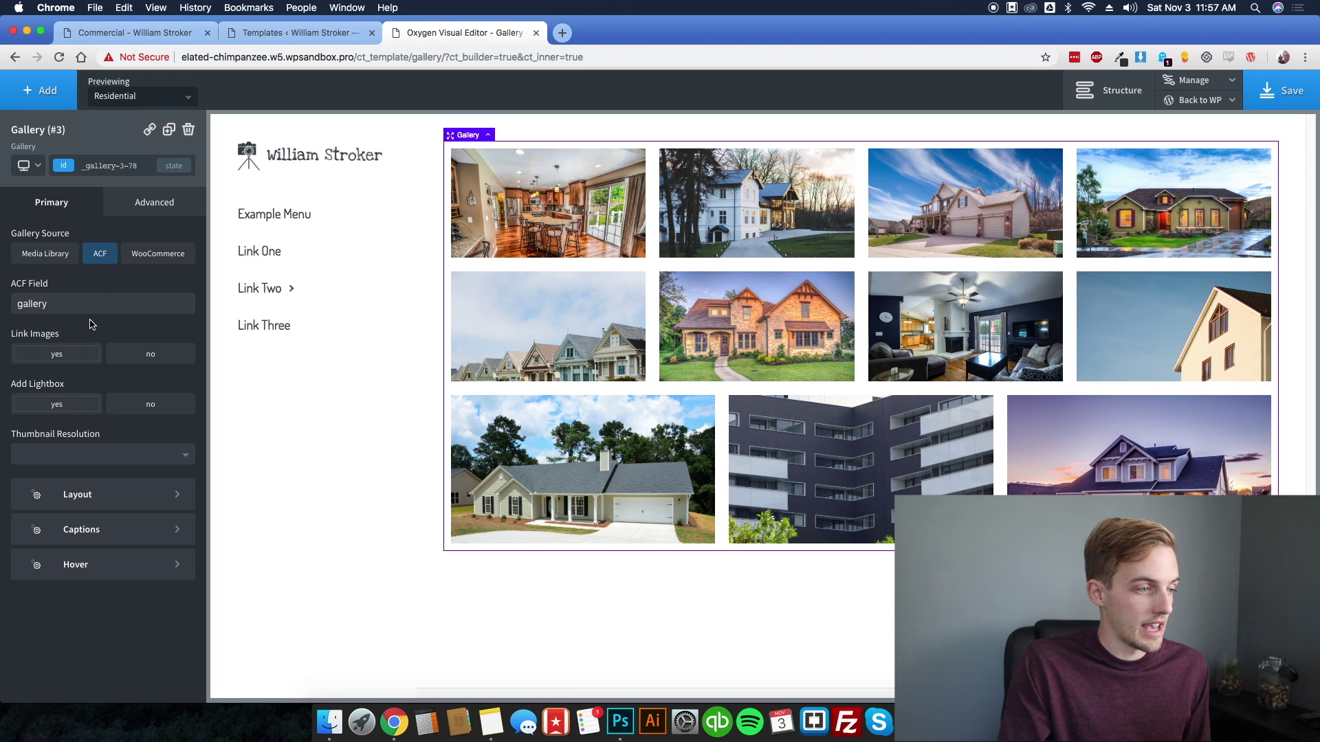
# - Set the gallery's layout to 2 images per row
pyautogui.click(99, 499)
pyautogui.write('2')
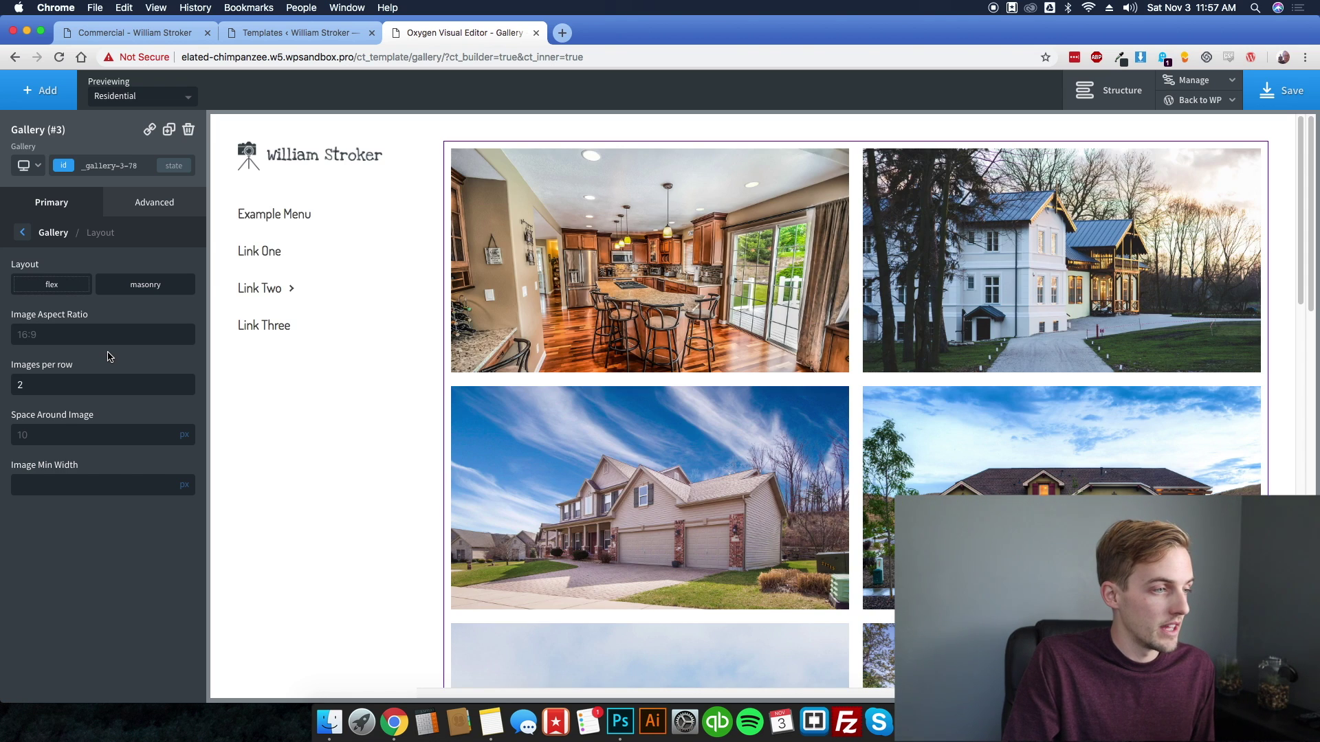
pyautogui.click(25, 234)
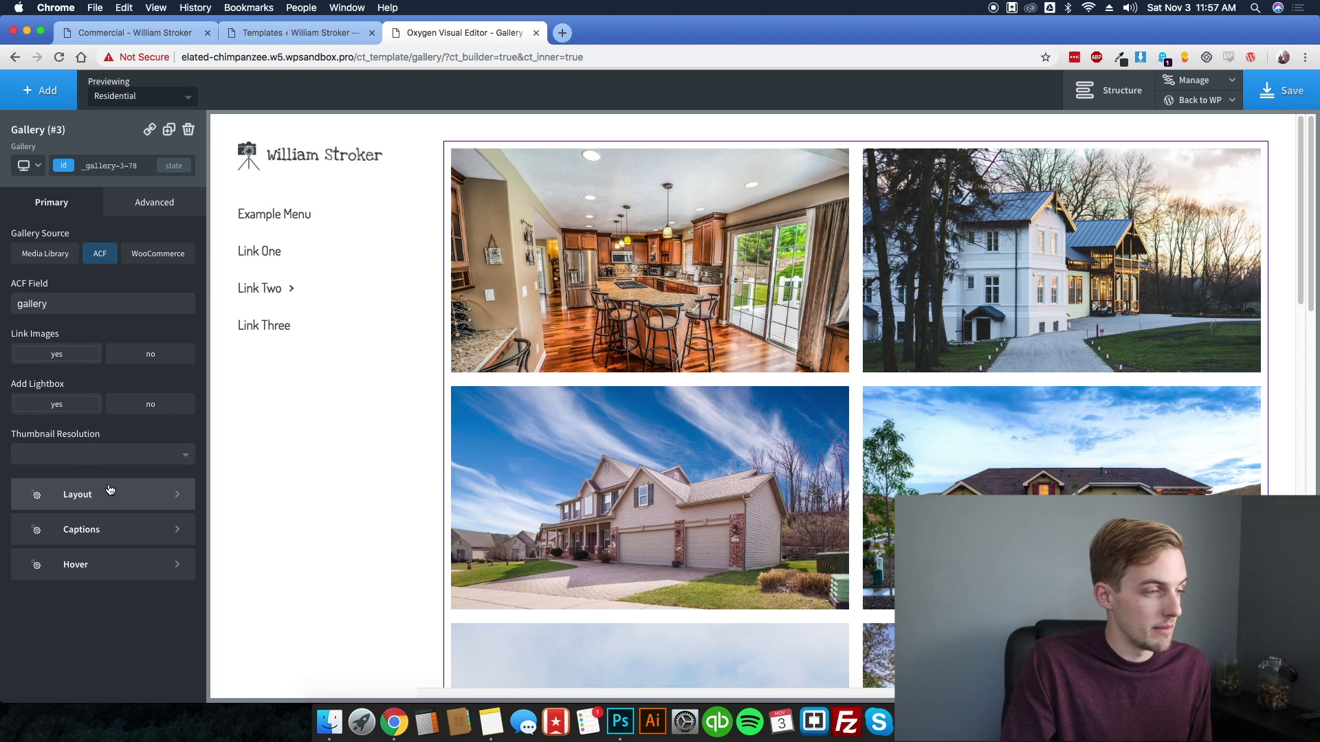
# - Set the gallery's thumbnail resolution to medium_large and save the template
pyautogui.click(91, 457)
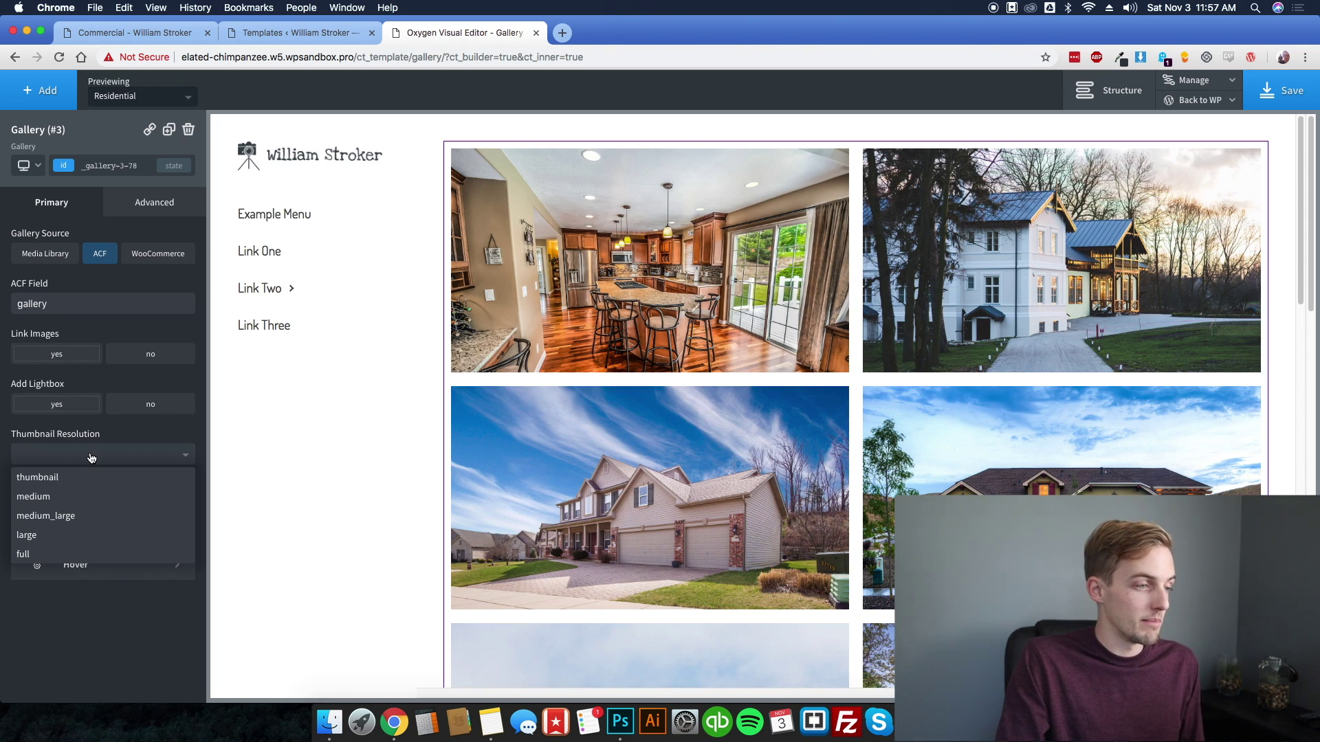
pyautogui.click(64, 504)
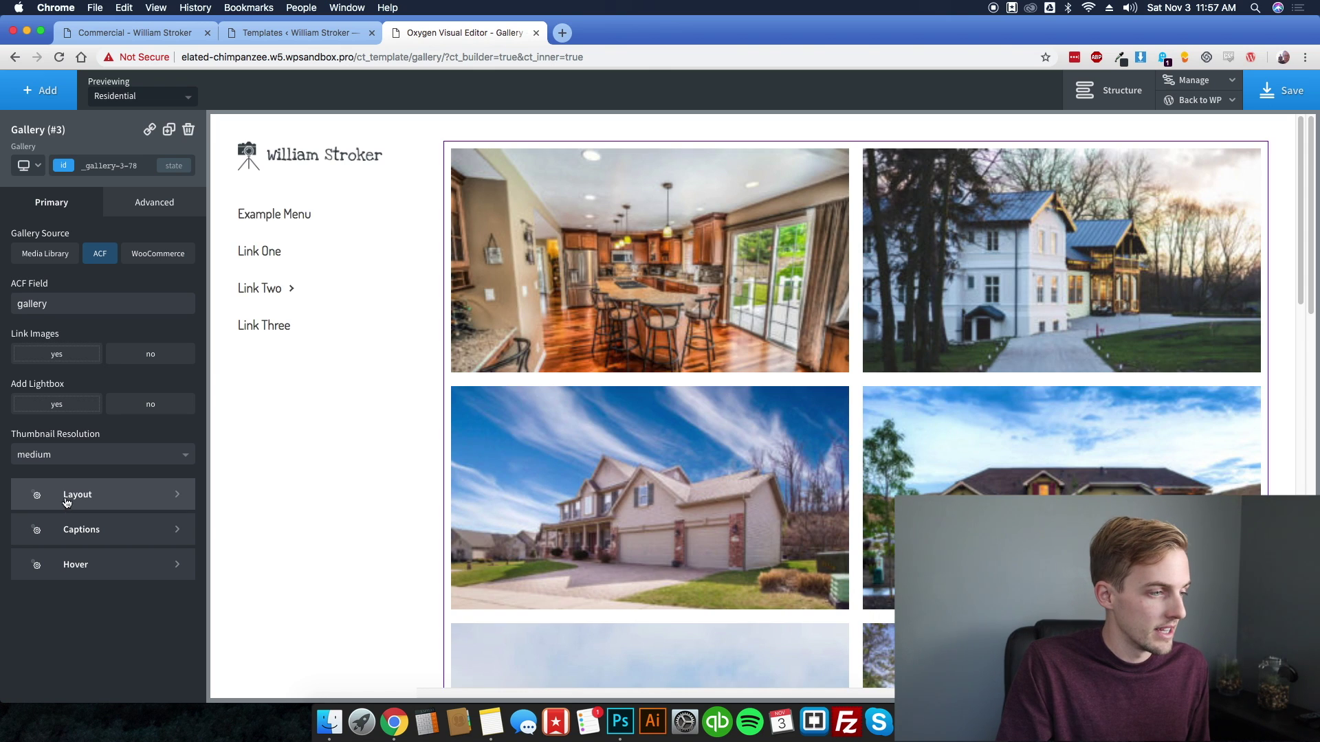
pyautogui.click(92, 456)
pyautogui.click(55, 513)
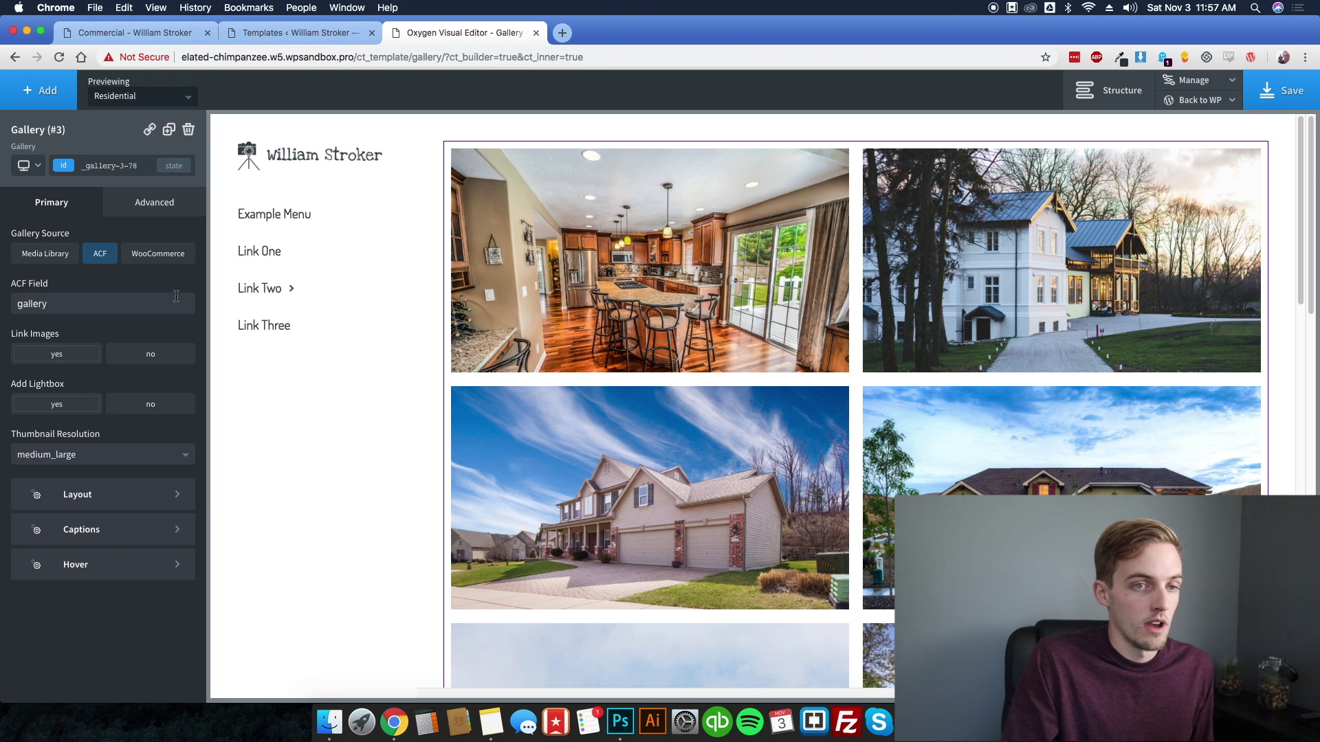
pyautogui.click(1281, 91)
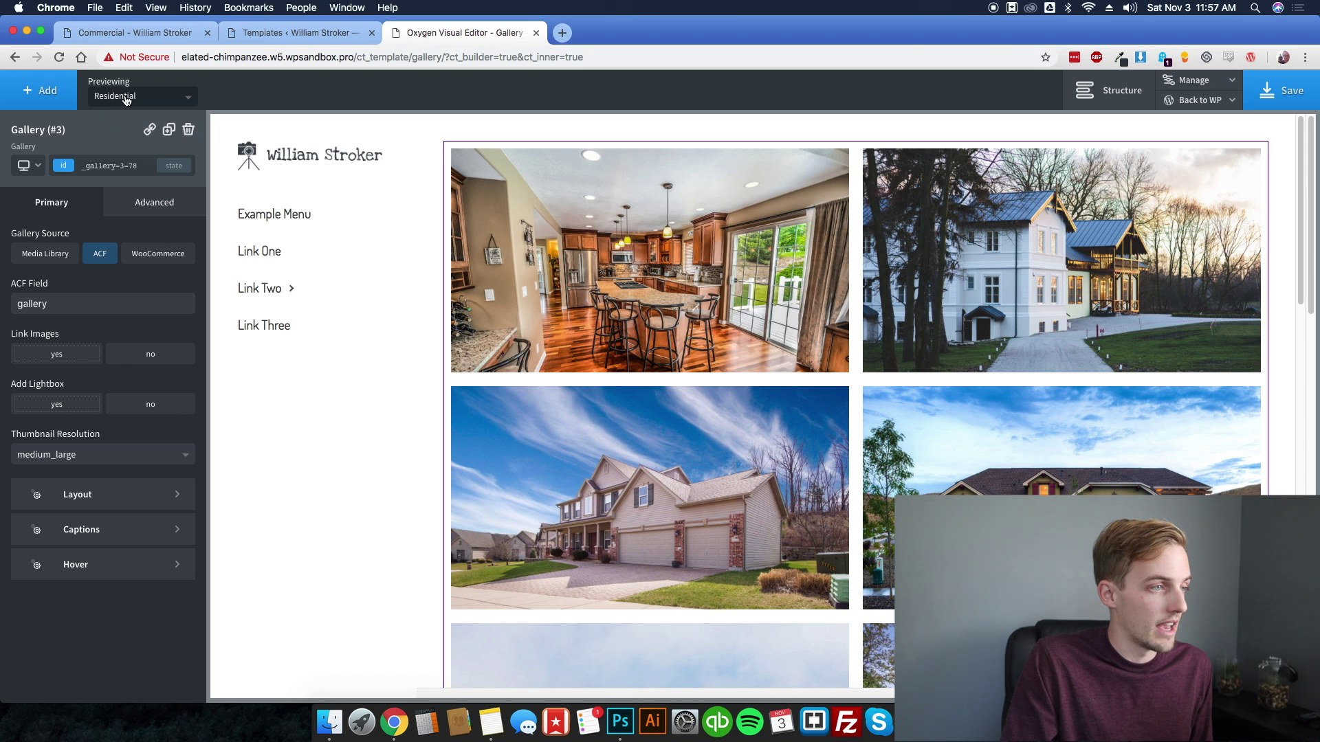
# - Switch the previewed gallery to Portrait and look through its images in the two-column layout
pyautogui.click(118, 97)
pyautogui.click(118, 172)
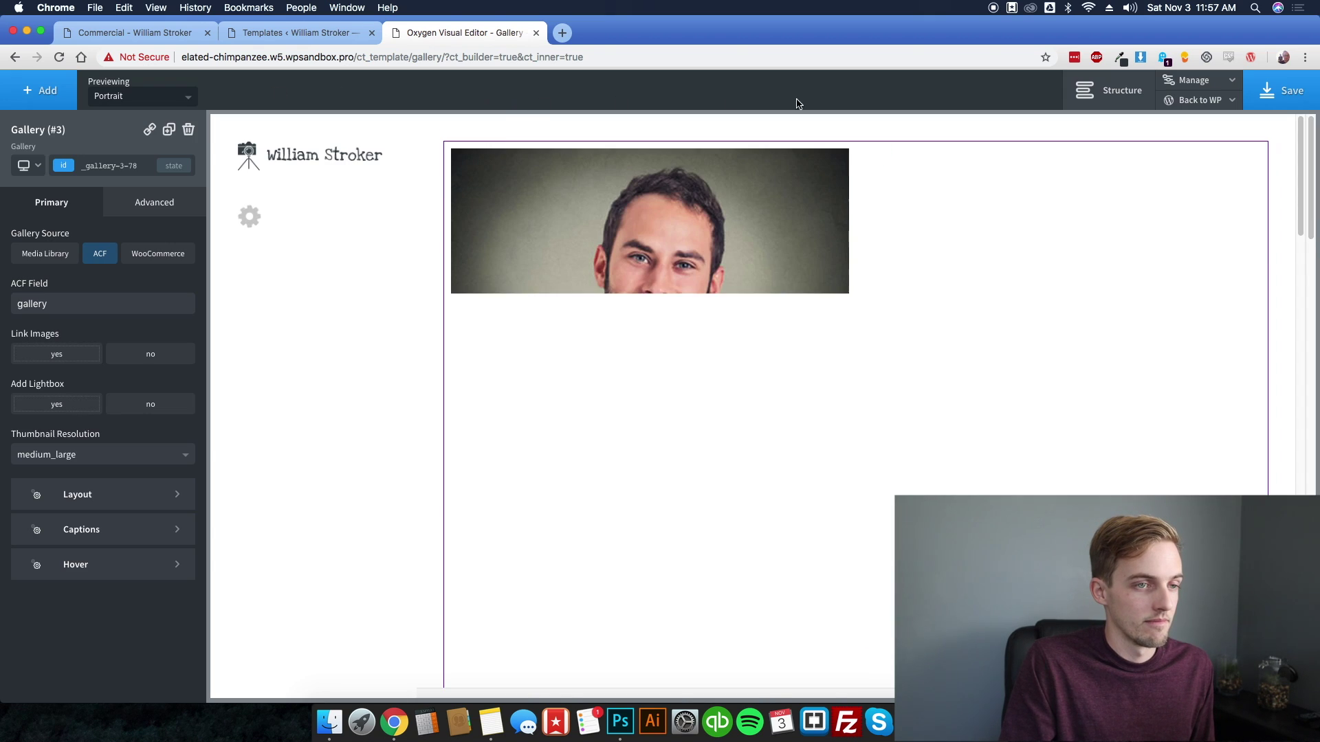
pyautogui.scroll(-4, 858, 198)
pyautogui.scroll(-15, 858, 198)
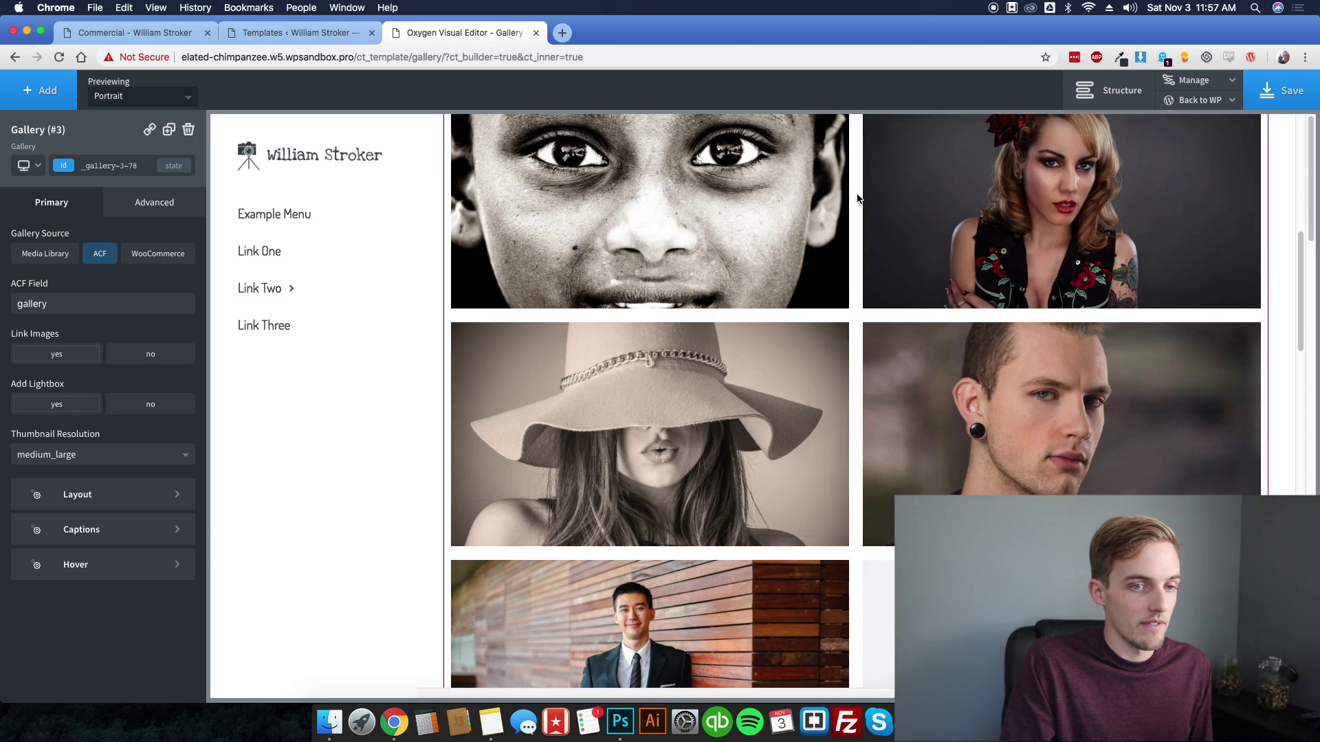
pyautogui.scroll(-12, 858, 198)
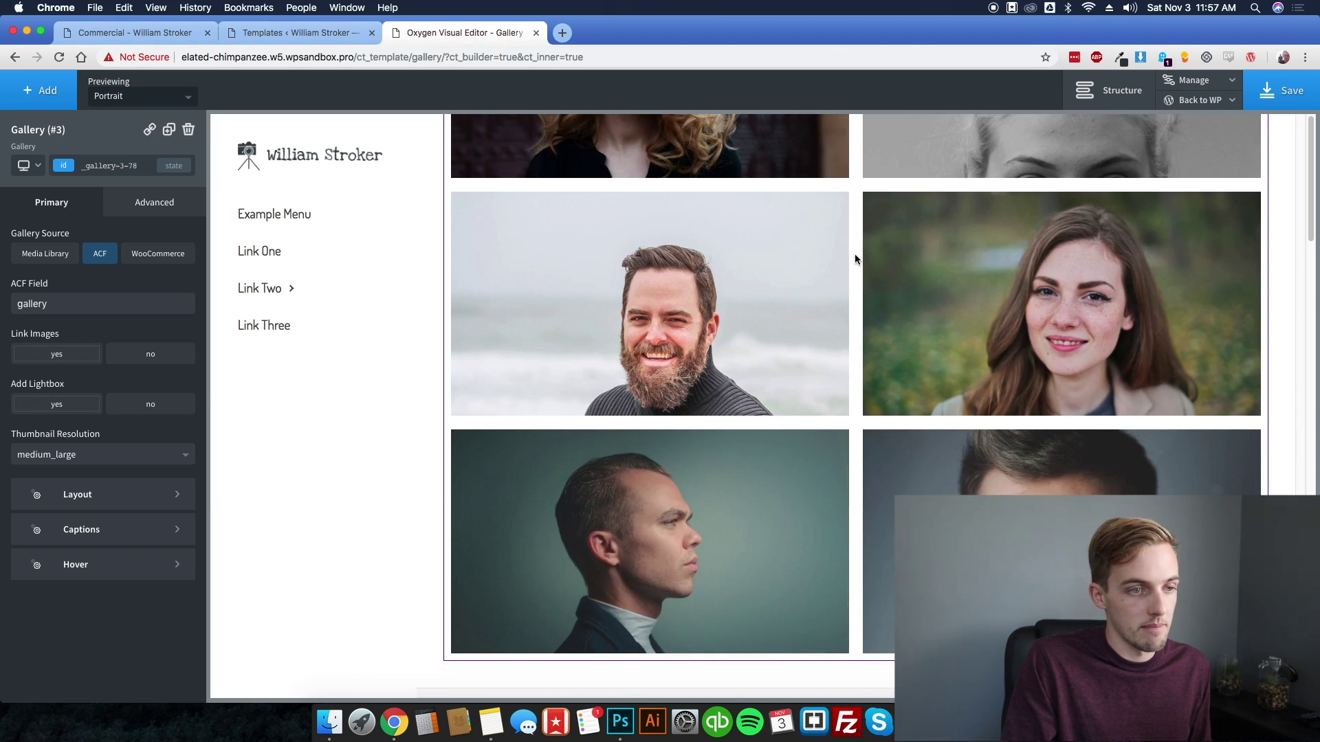
pyautogui.scroll(15, 862, 265)
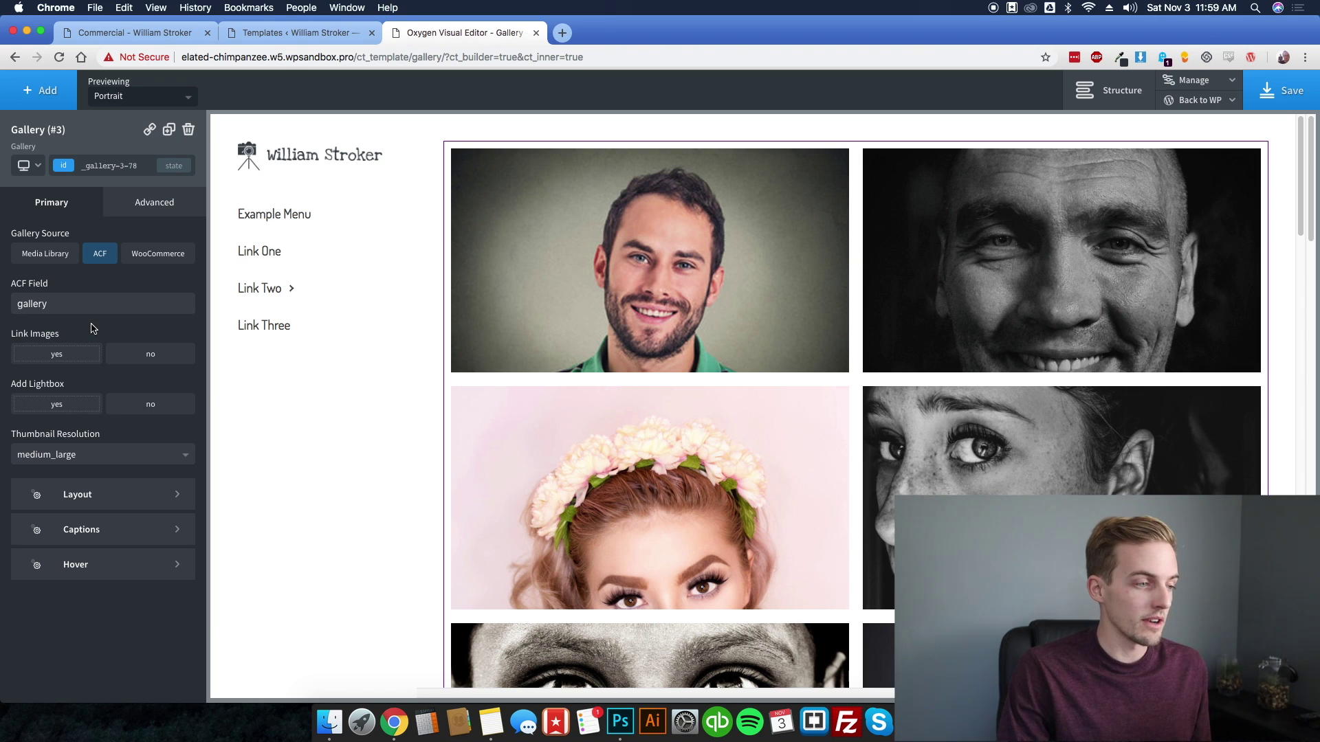
# - Set the gallery's minimum image width to 150 px and save the template
pyautogui.click(105, 496)
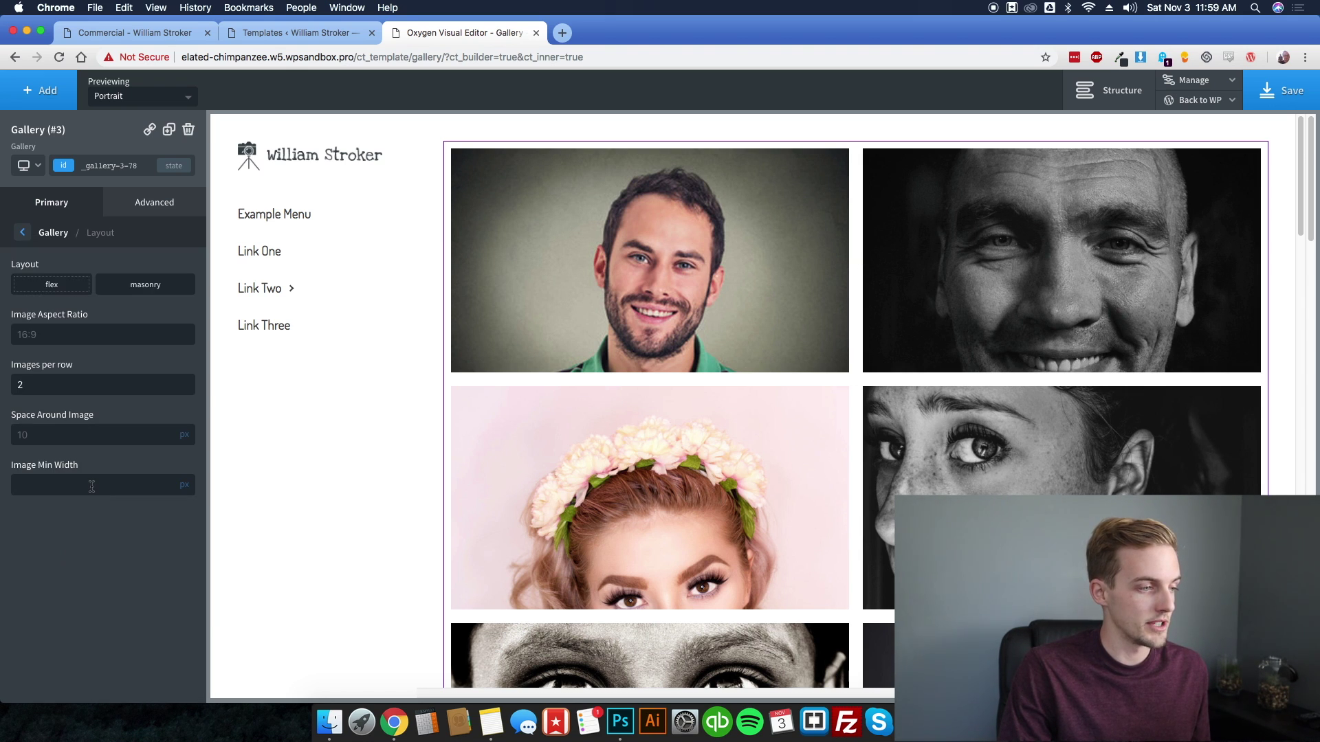
pyautogui.click(90, 486)
pyautogui.write('150')
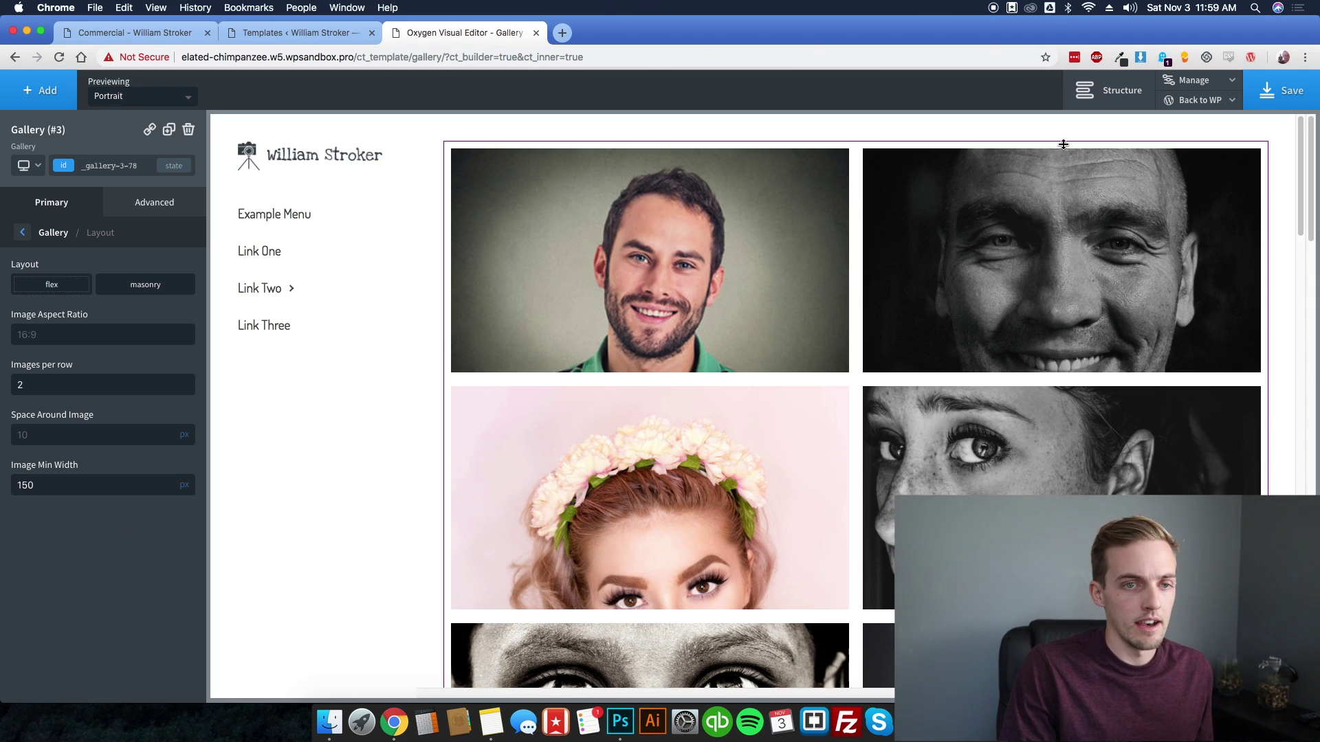
pyautogui.click(1271, 101)
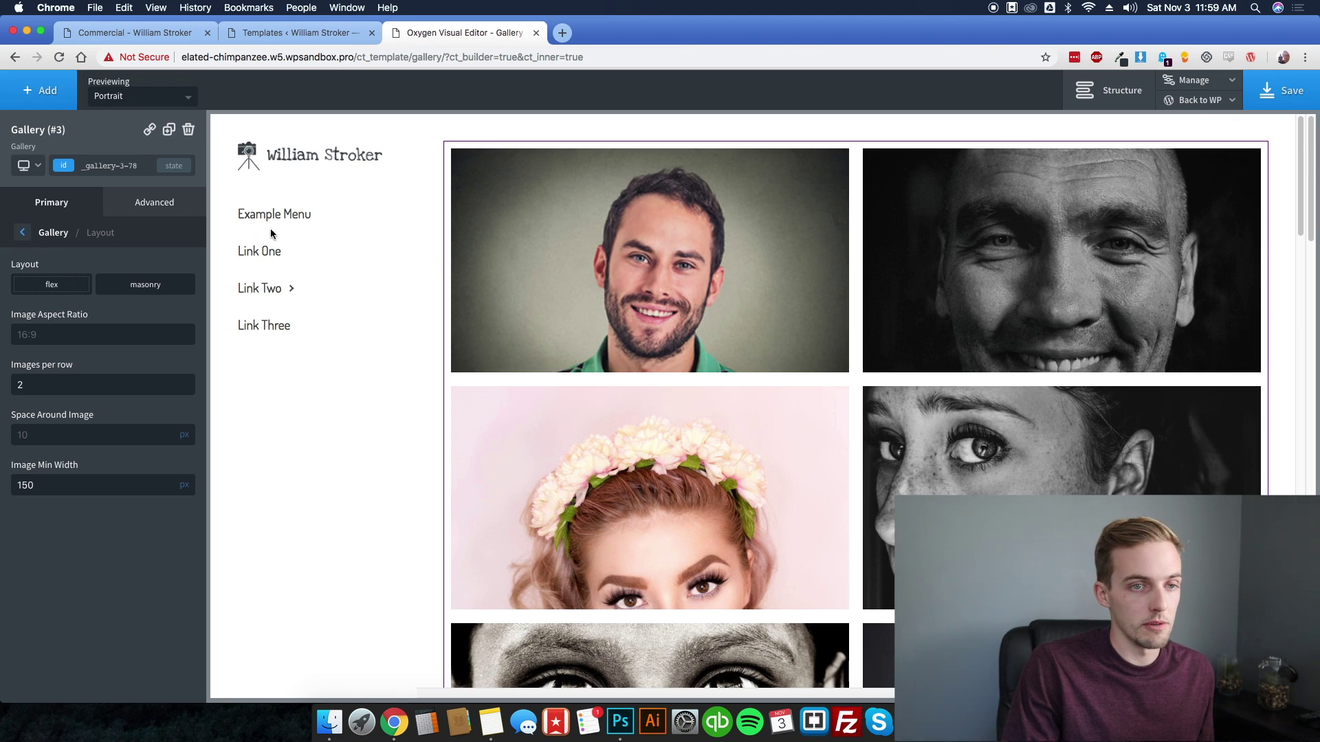
# - Return to the WordPress admin and create a navigation menu named Main Menu
pyautogui.click(1199, 100)
pyautogui.click(1188, 125)
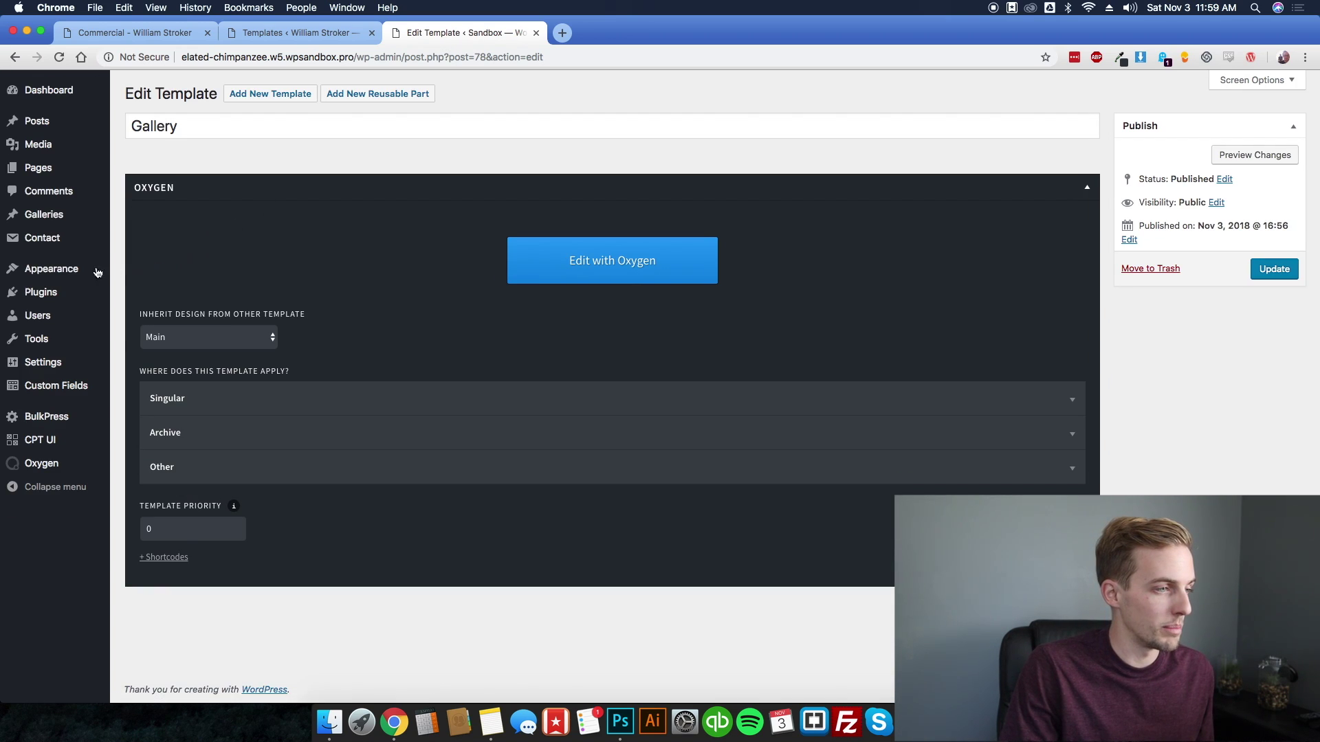
pyautogui.moveTo(98, 271)
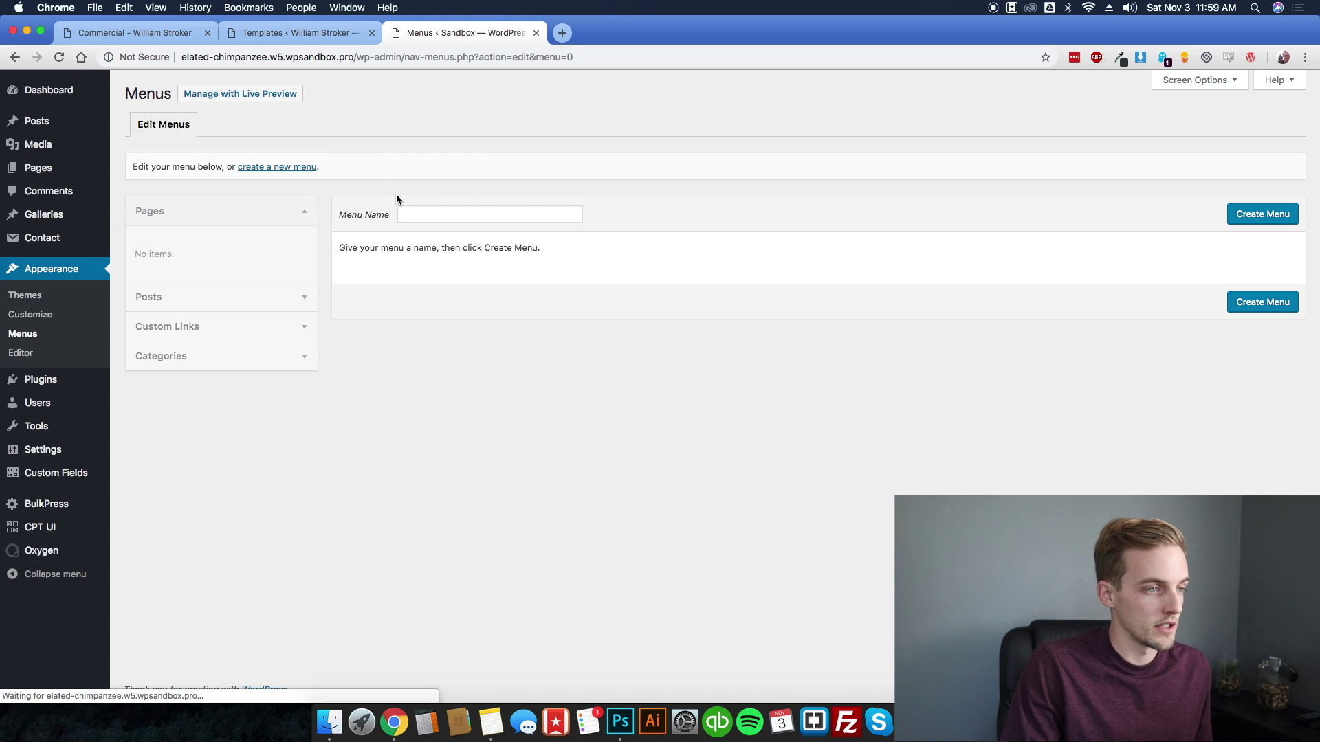
pyautogui.click(472, 213)
pyautogui.write('Main Menu')
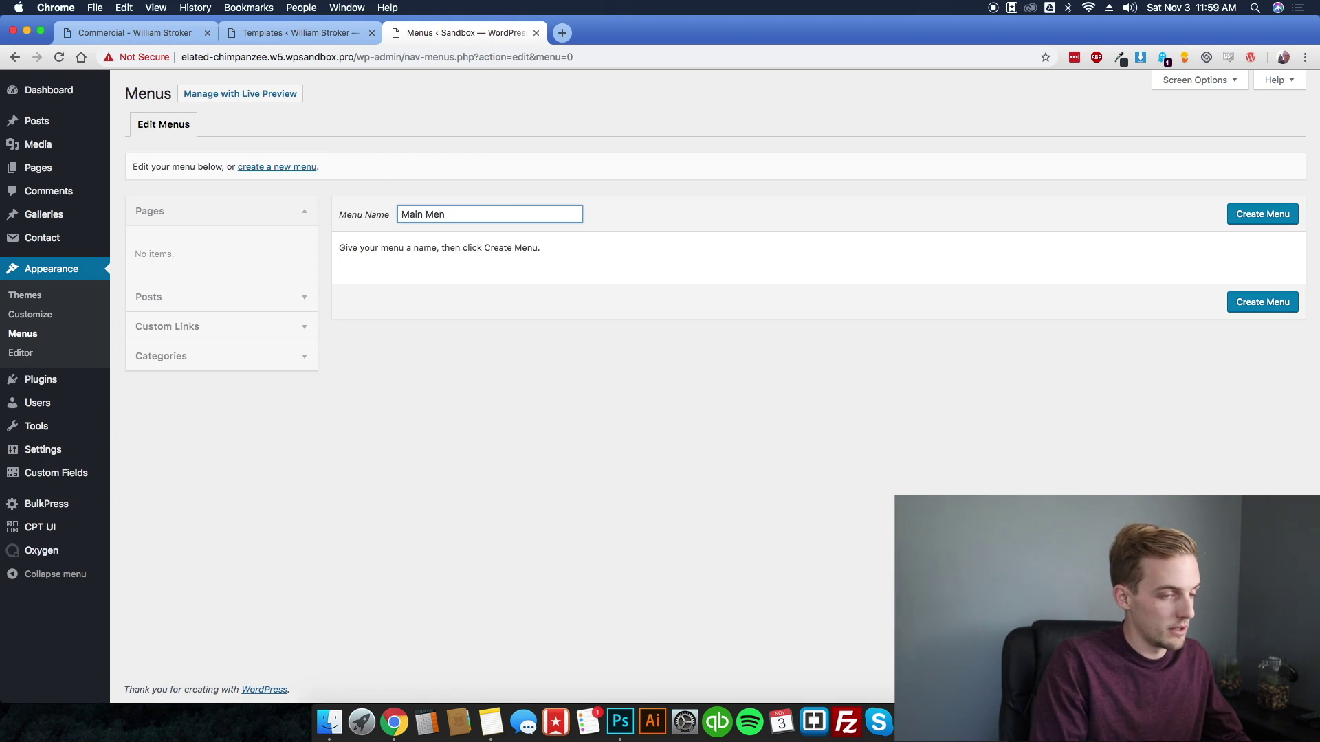
pyautogui.click(1262, 214)
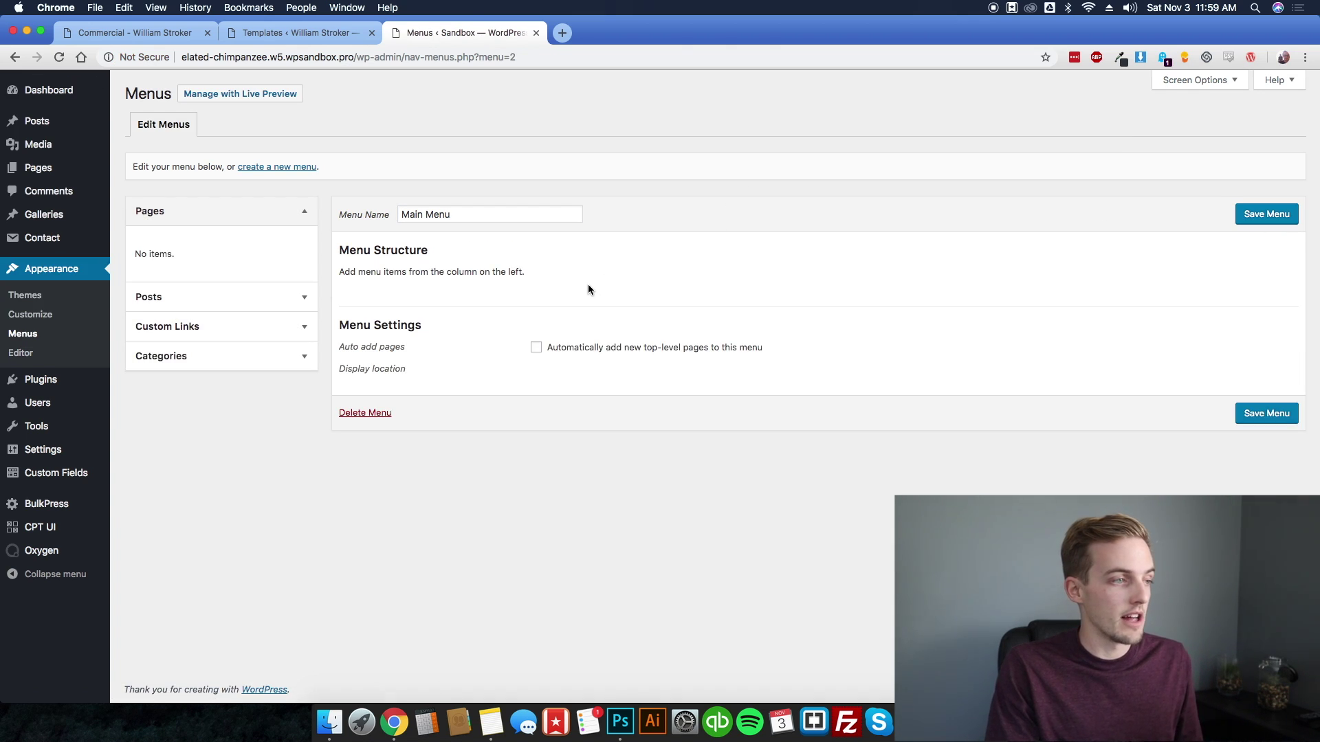
# - Check the available menu item boxes and enable the Galleries box for the menu editor
pyautogui.click(192, 298)
pyautogui.click(220, 367)
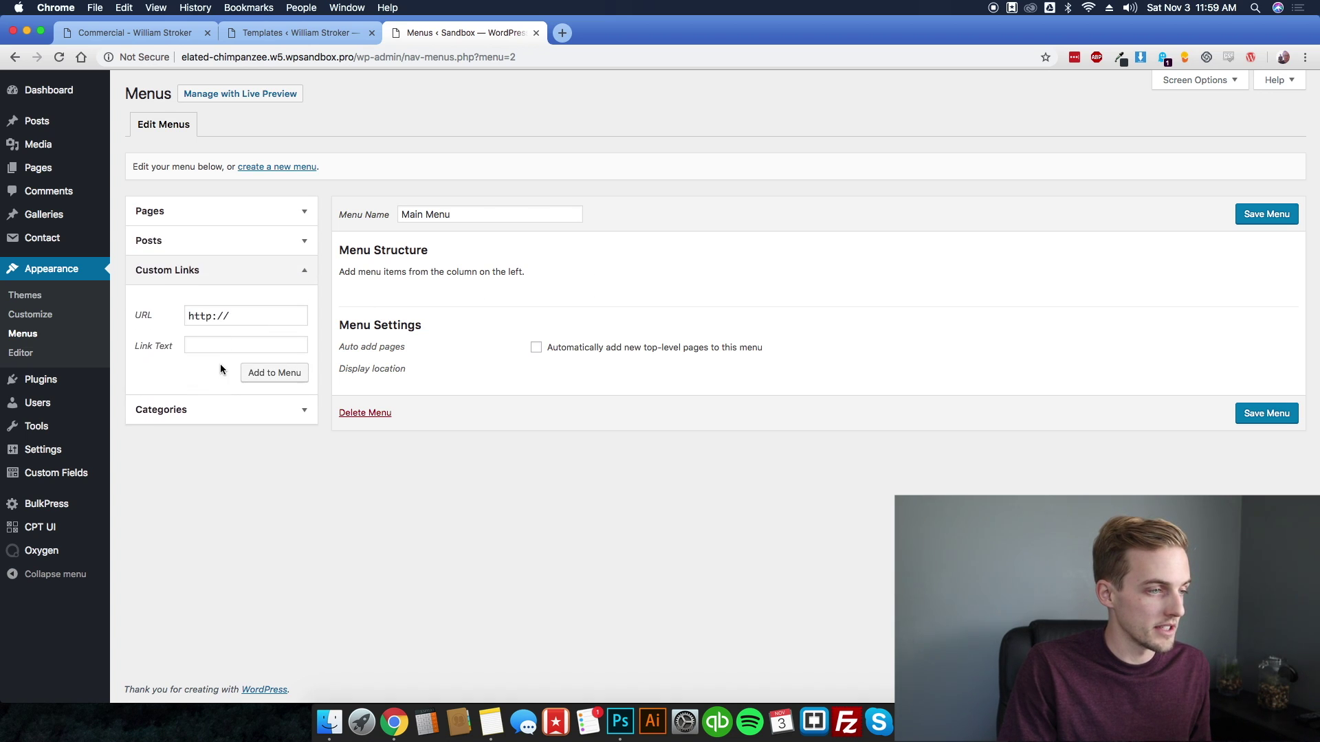
pyautogui.click(221, 407)
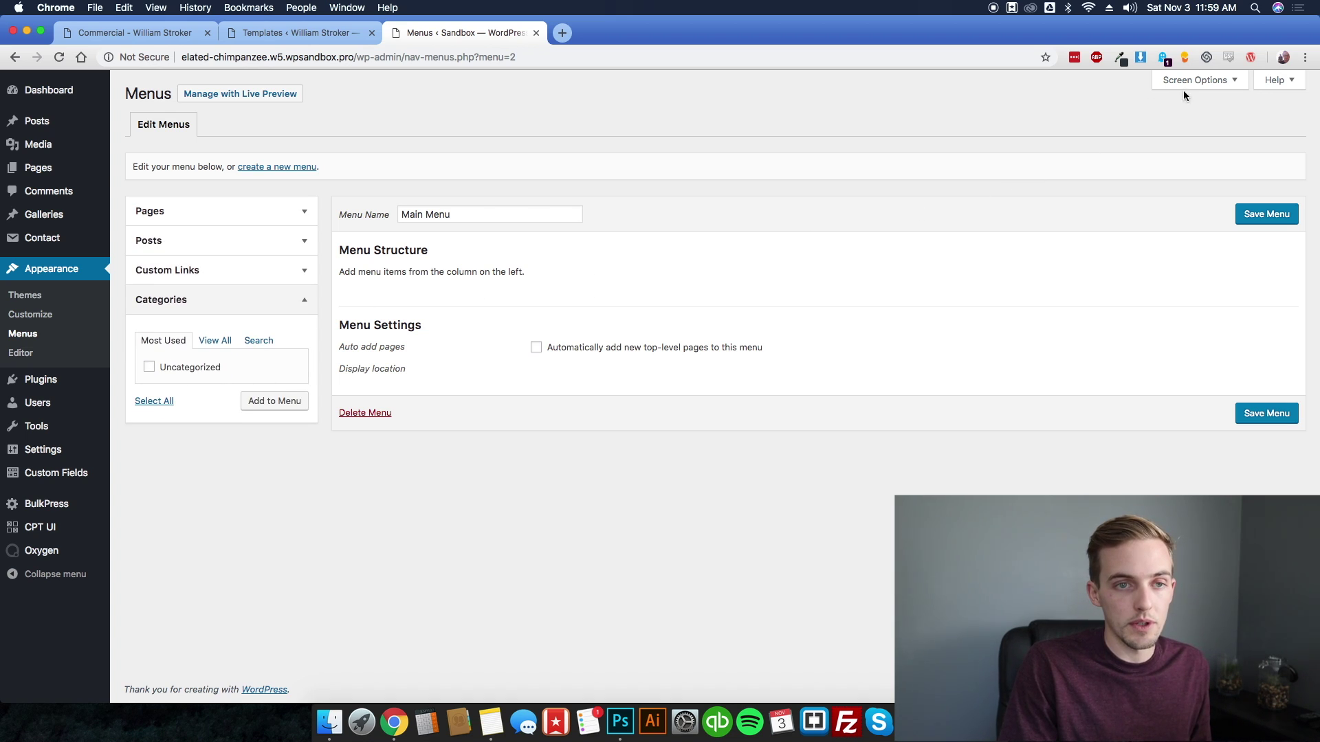
pyautogui.click(1219, 82)
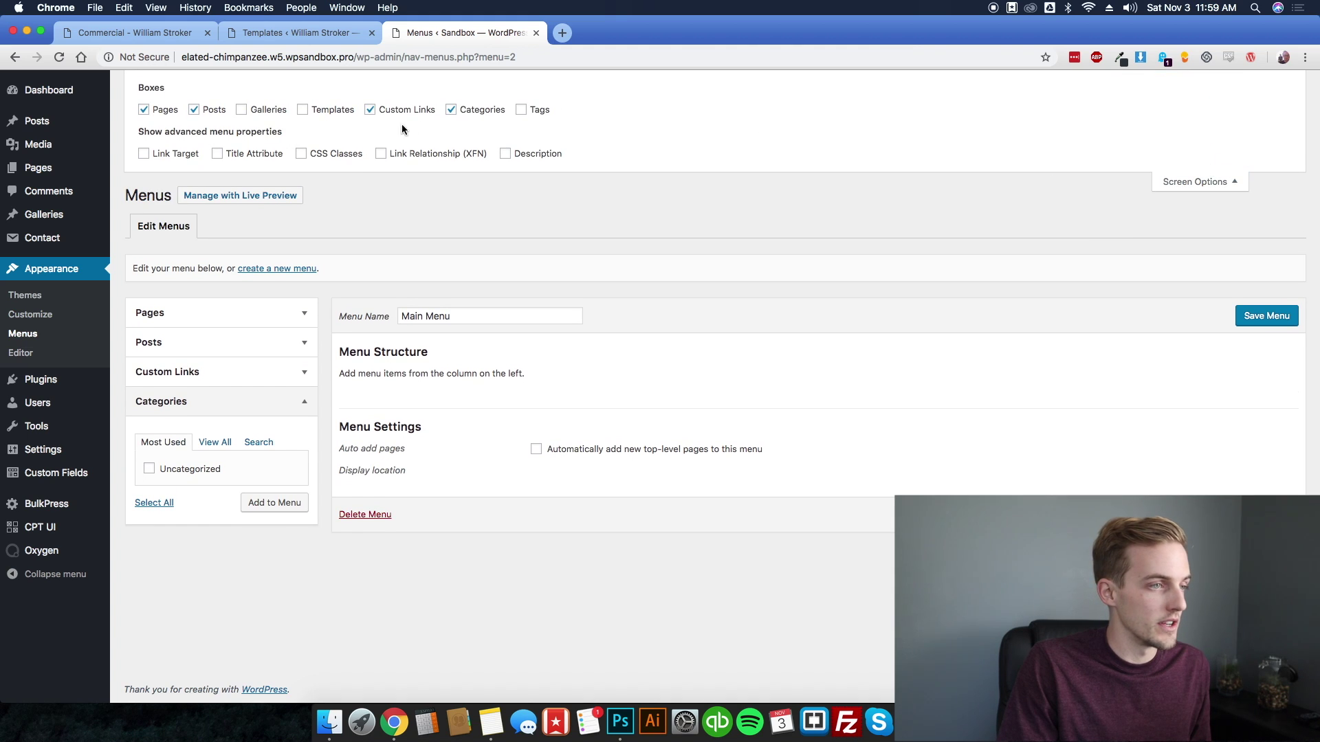
pyautogui.click(242, 110)
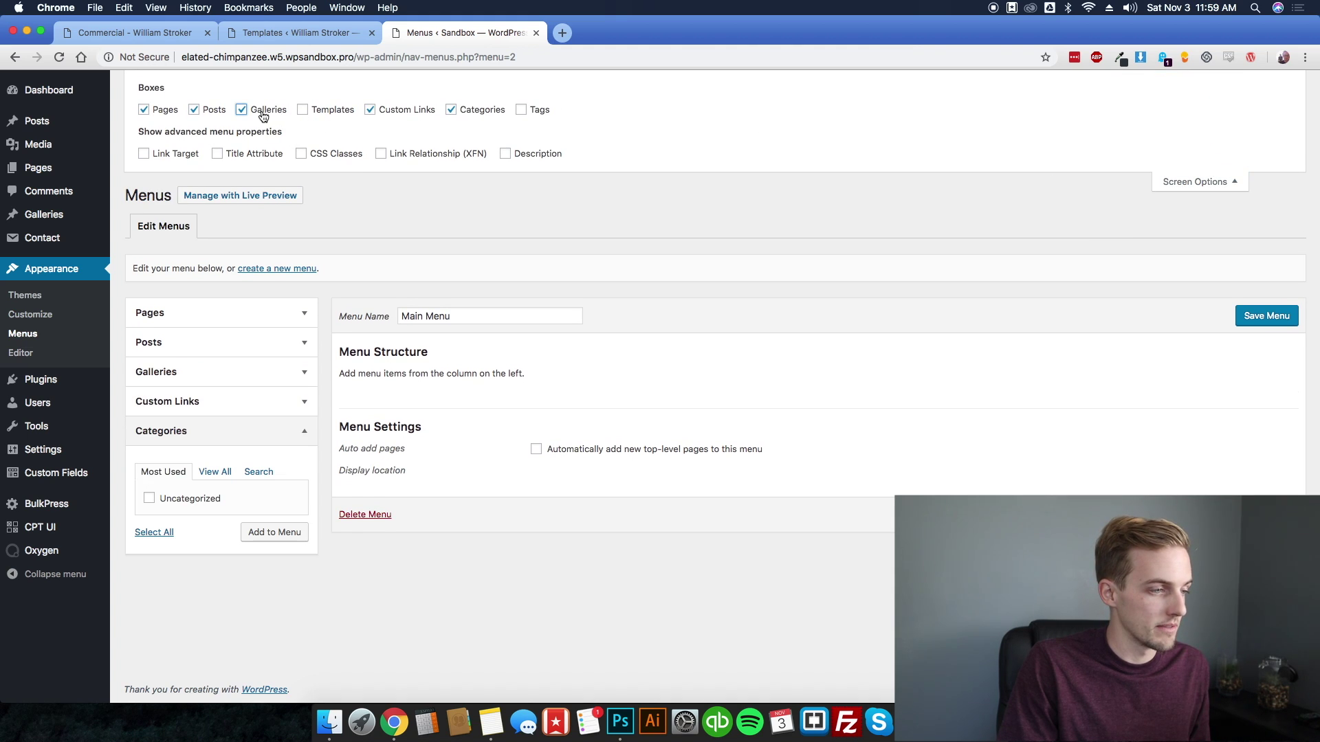
# - Add the Residential, Portrait and Commercial galleries to Main Menu and save the menu
pyautogui.click(186, 375)
pyautogui.click(154, 506)
pyautogui.click(273, 507)
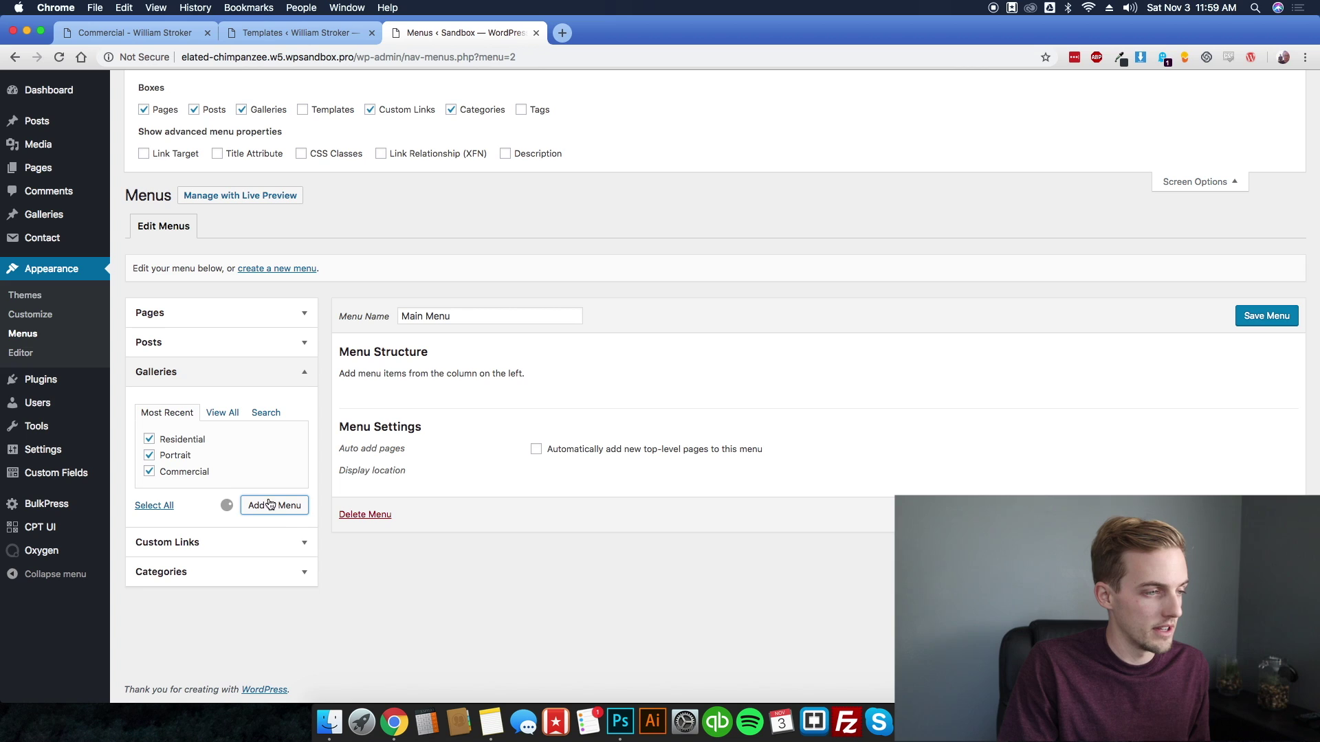
pyautogui.click(1246, 318)
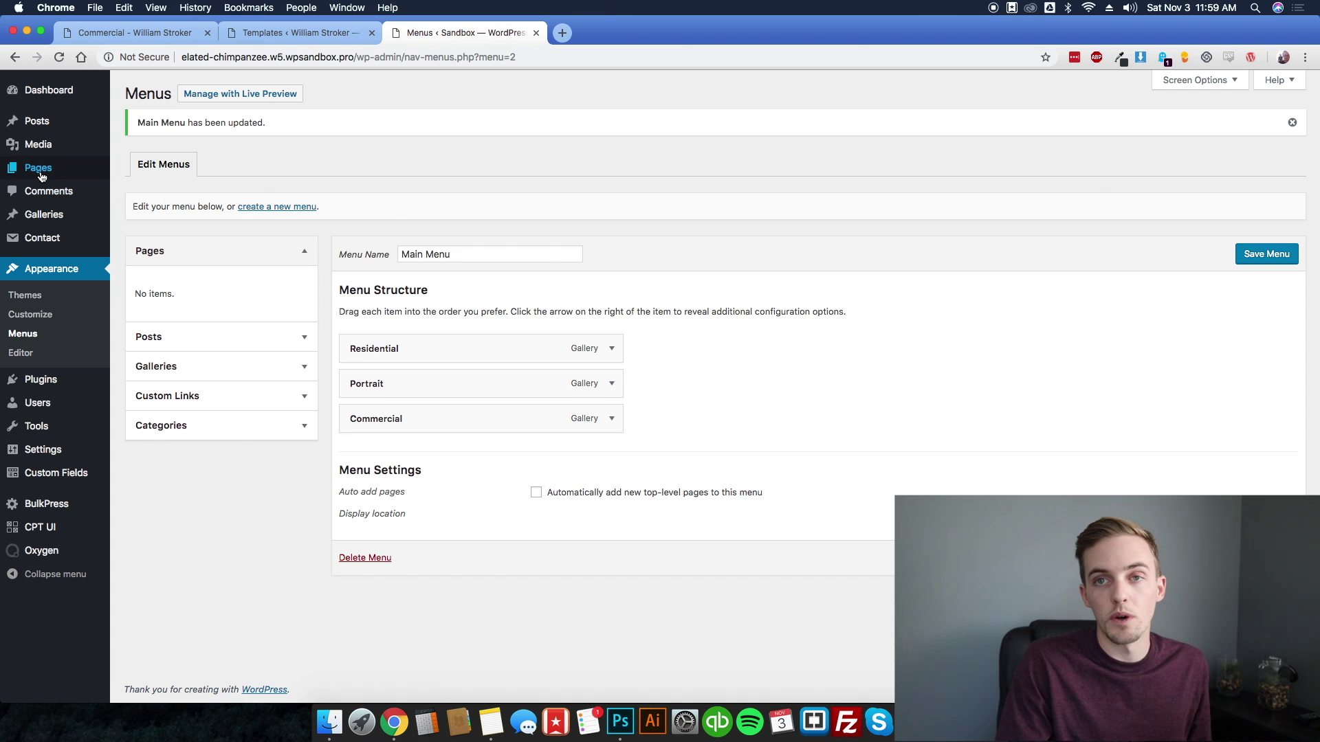
# - Open the list of all galleries and view the Commercial gallery's live page in a new browser tab
pyautogui.moveTo(41, 175)
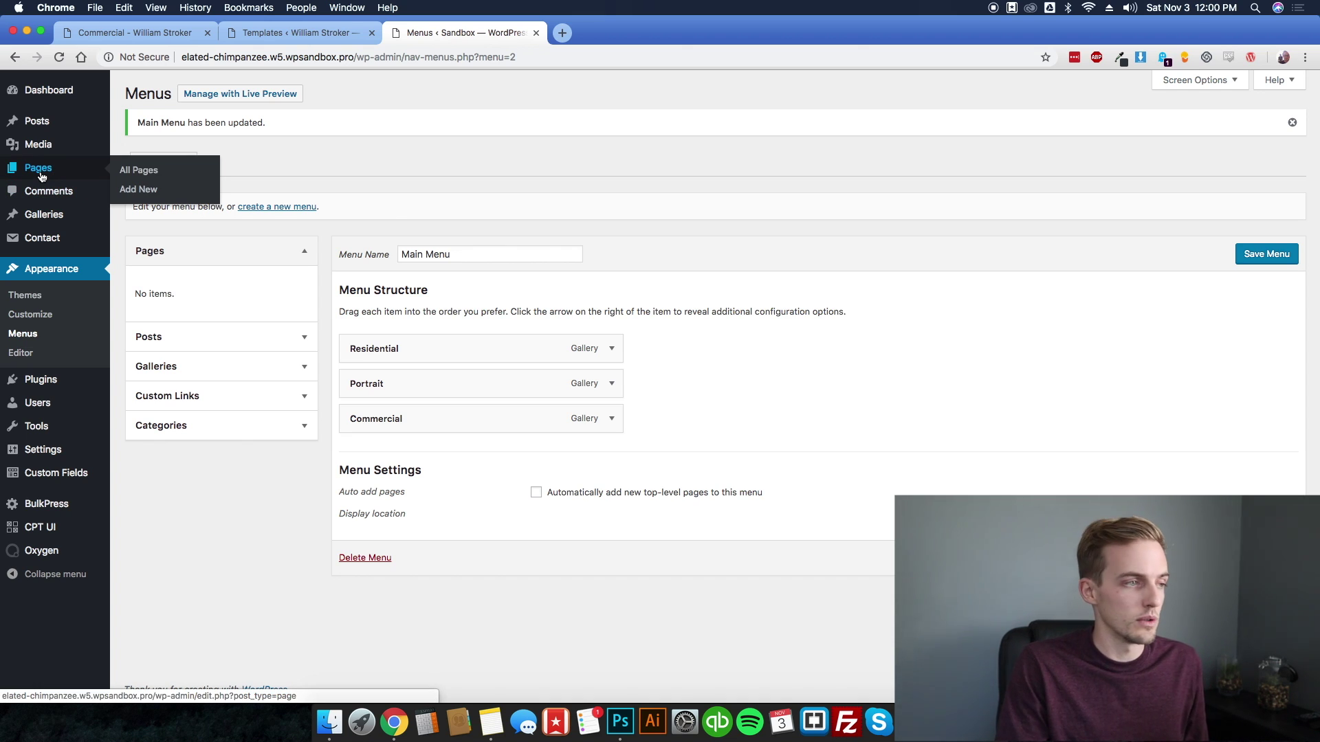
pyautogui.moveTo(44, 214)
pyautogui.click(135, 219)
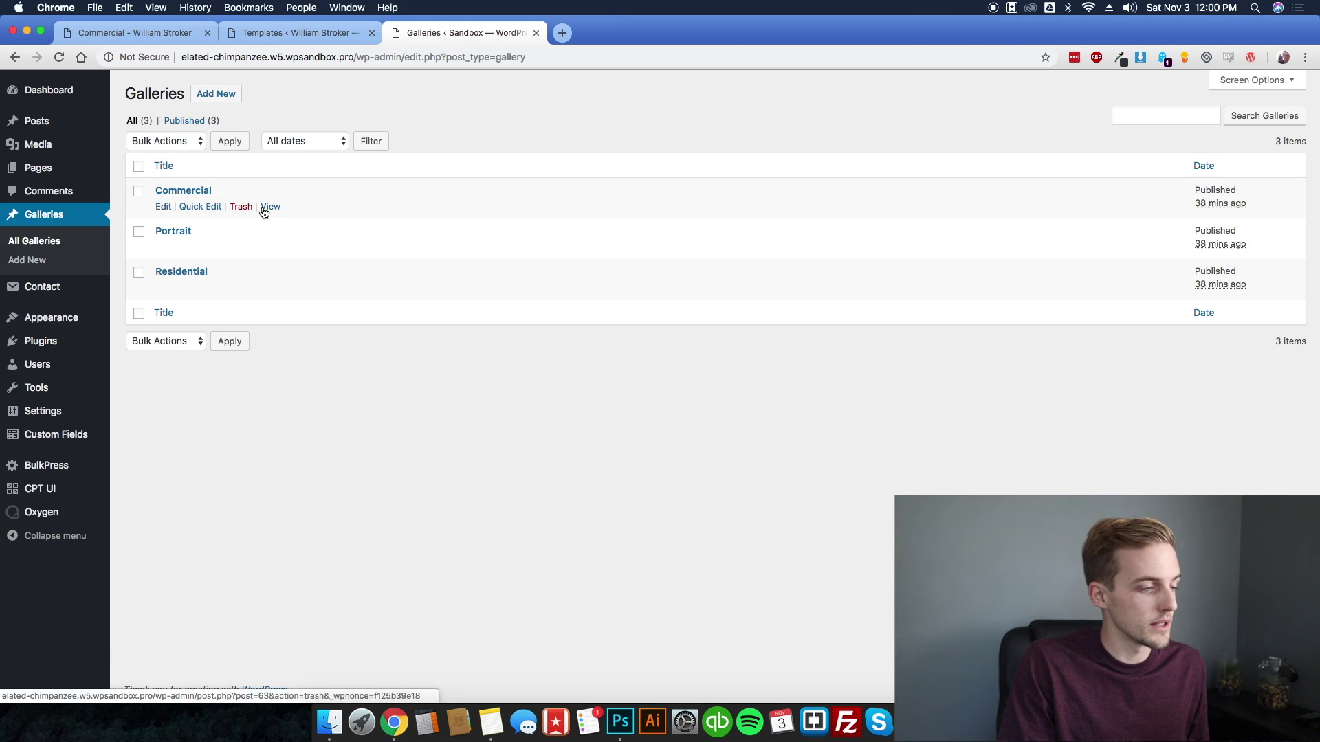
pyautogui.keyDown('super'); pyautogui.click(268, 209); pyautogui.keyUp('super')
pyautogui.click(607, 36)
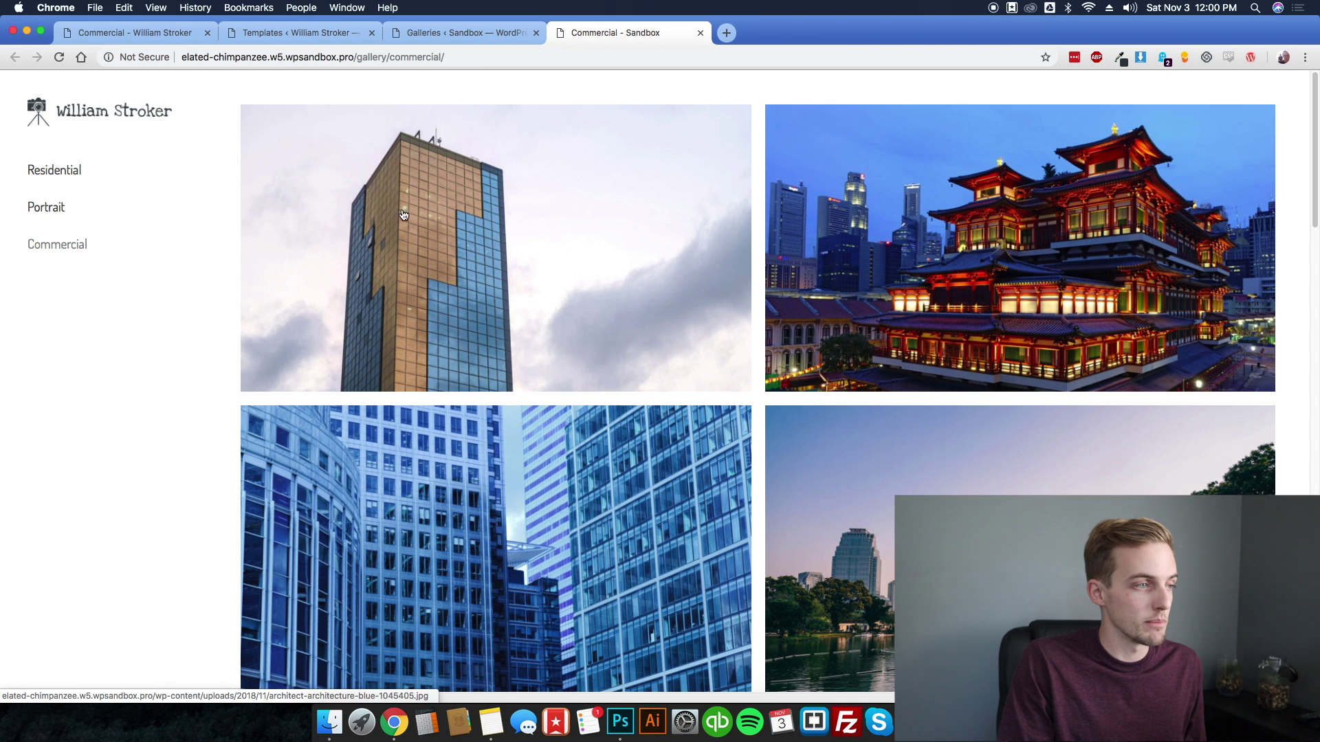
# - Go to the Portrait gallery through the site's menu and look through its images
pyautogui.click(42, 214)
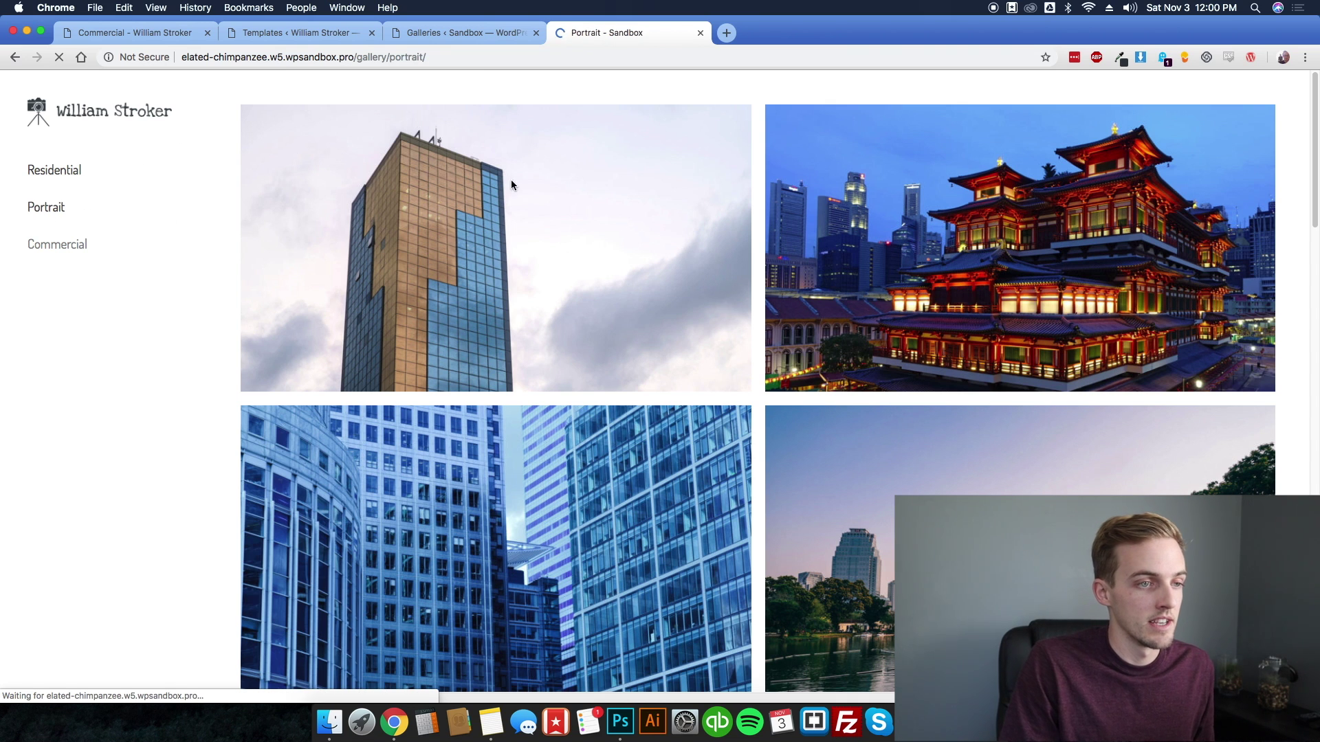
pyautogui.scroll(-15, 758, 177)
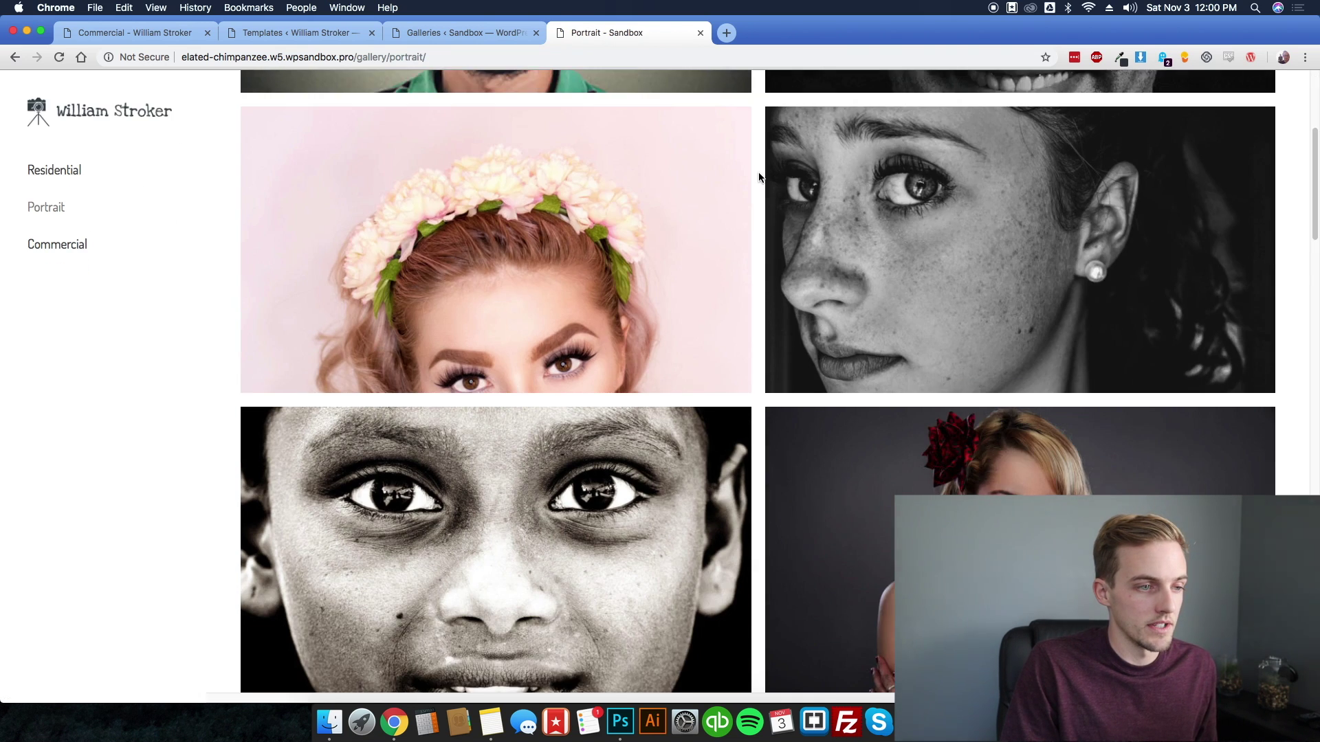
pyautogui.scroll(-15, 759, 179)
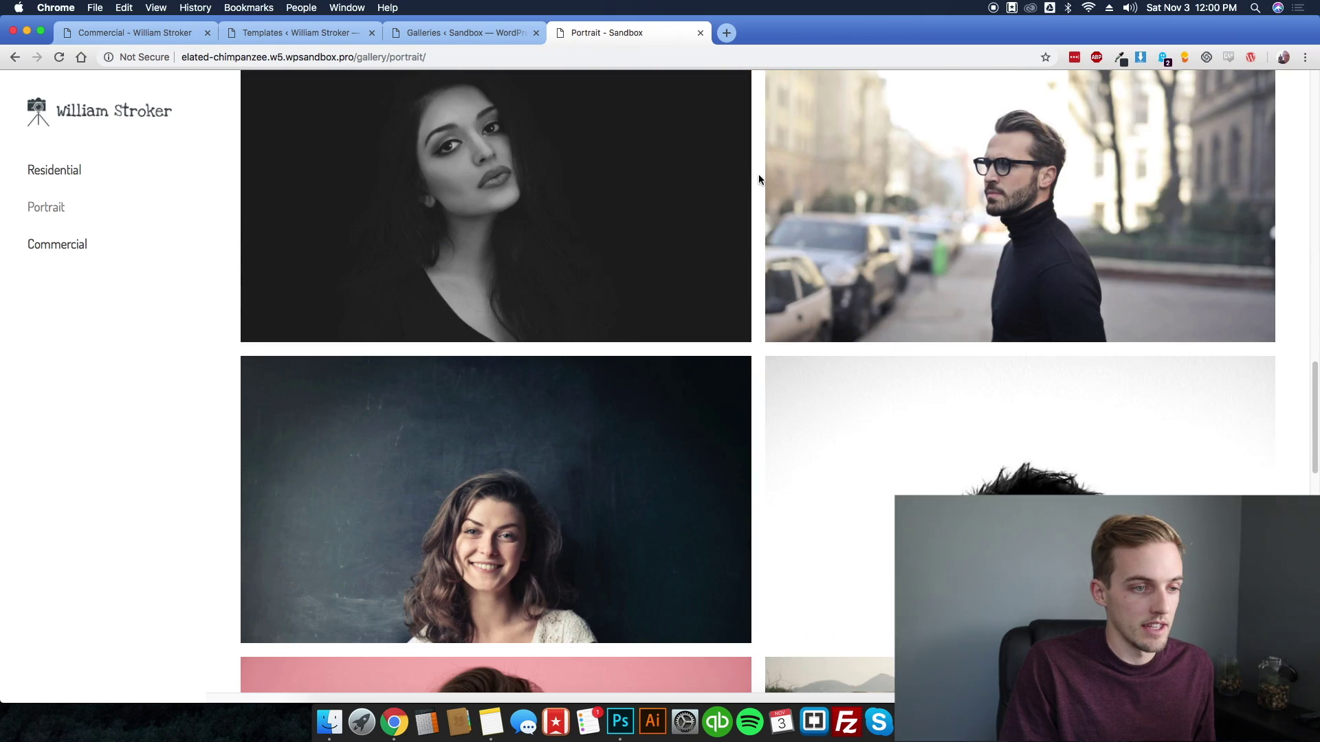
pyautogui.scroll(-1, 759, 180)
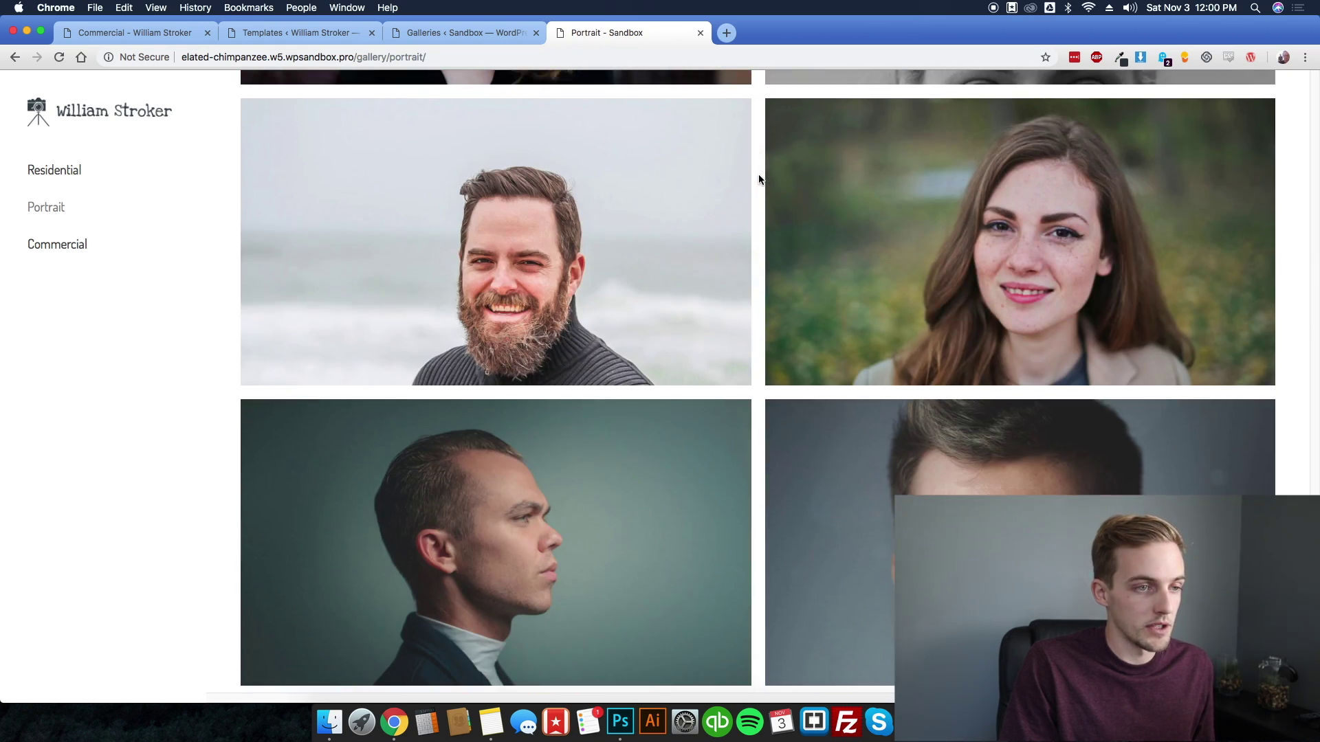
# - View several Portrait images in the enlarged lightbox viewer, close it and go to the Commercial gallery
pyautogui.scroll(15, 760, 206)
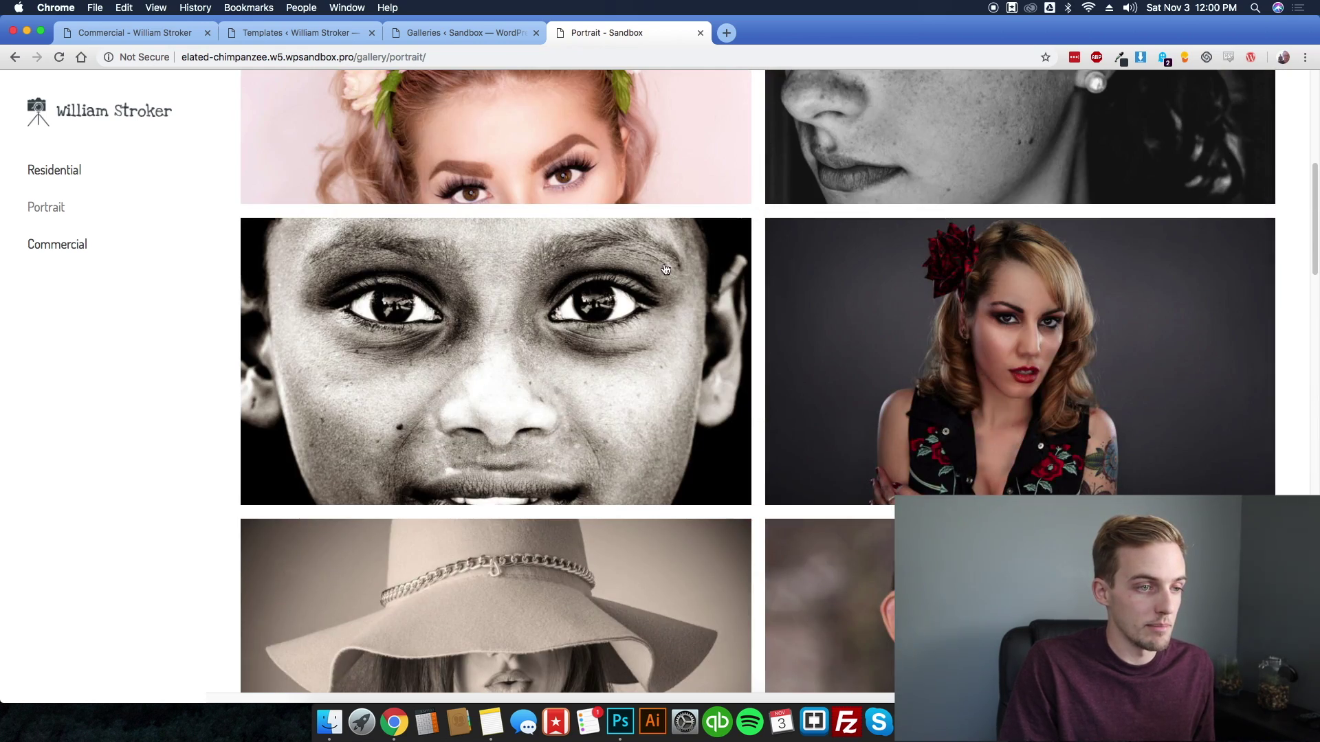
pyautogui.click(648, 271)
pyautogui.click(1304, 387)
pyautogui.click(1305, 388)
pyautogui.click(1305, 388)
pyautogui.click(1305, 85)
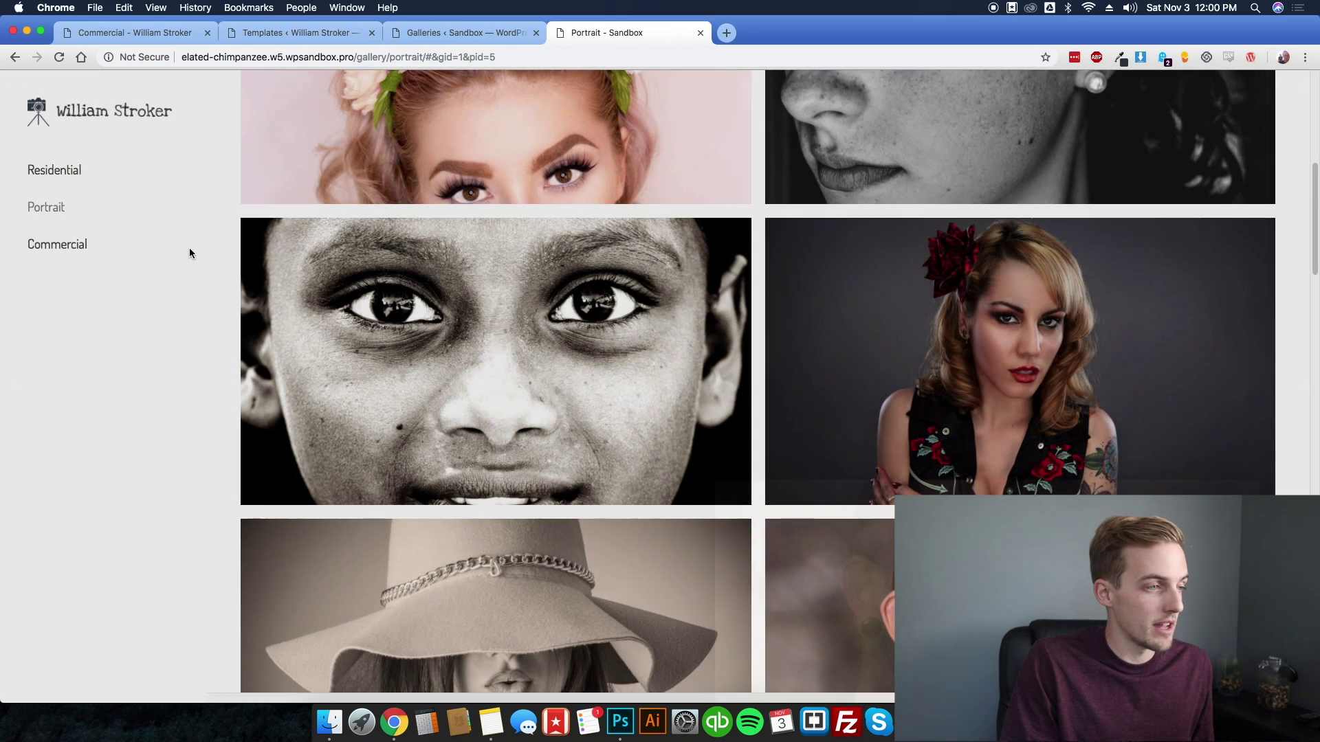
pyautogui.click(34, 246)
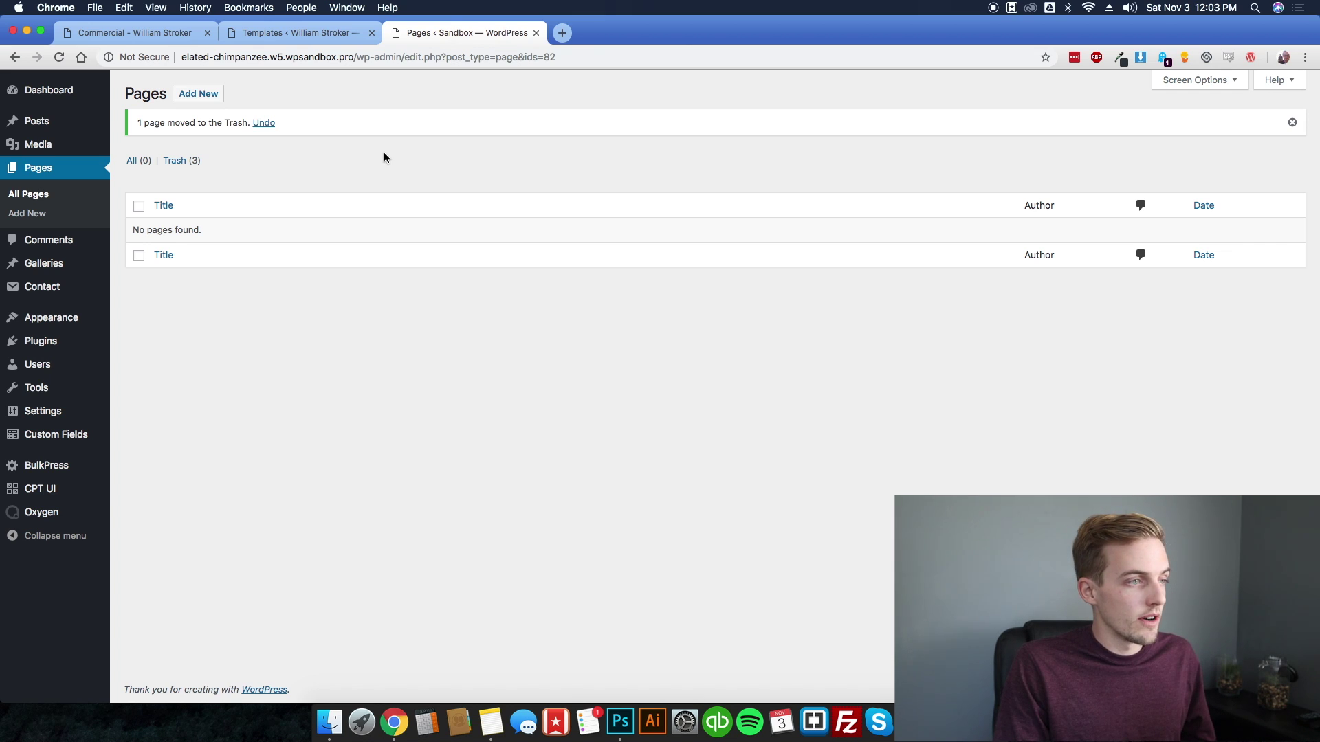
# - Open the list of contact forms and copy the shortcode of Contact form 1
pyautogui.moveTo(41, 292)
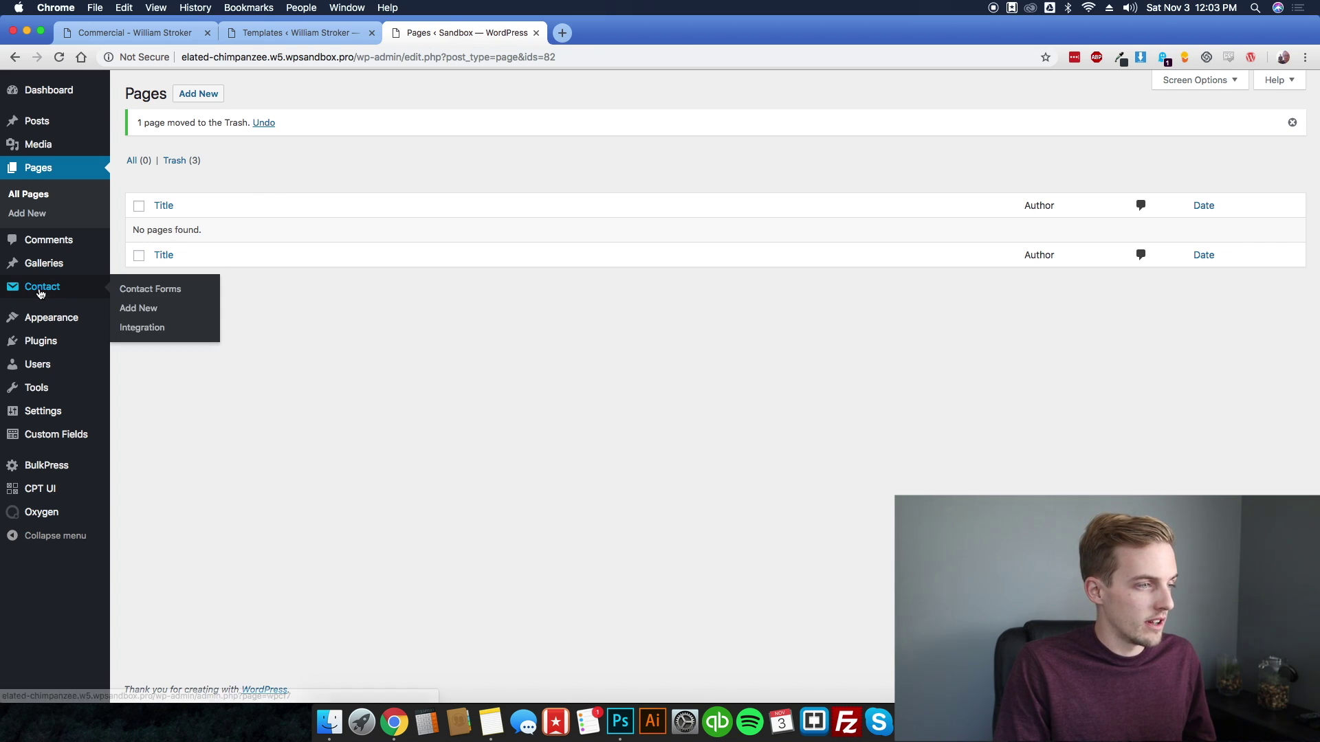
pyautogui.click(144, 289)
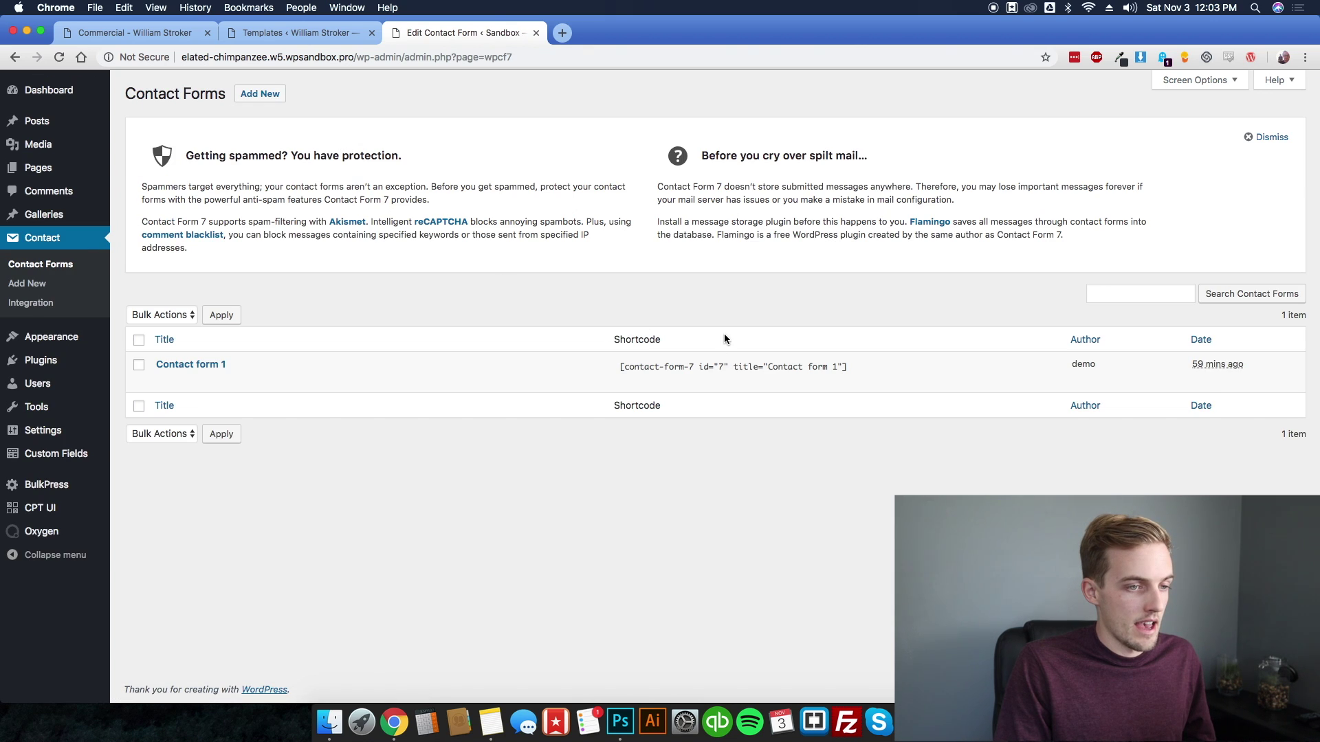
pyautogui.click(734, 367)
pyautogui.press('super+c')
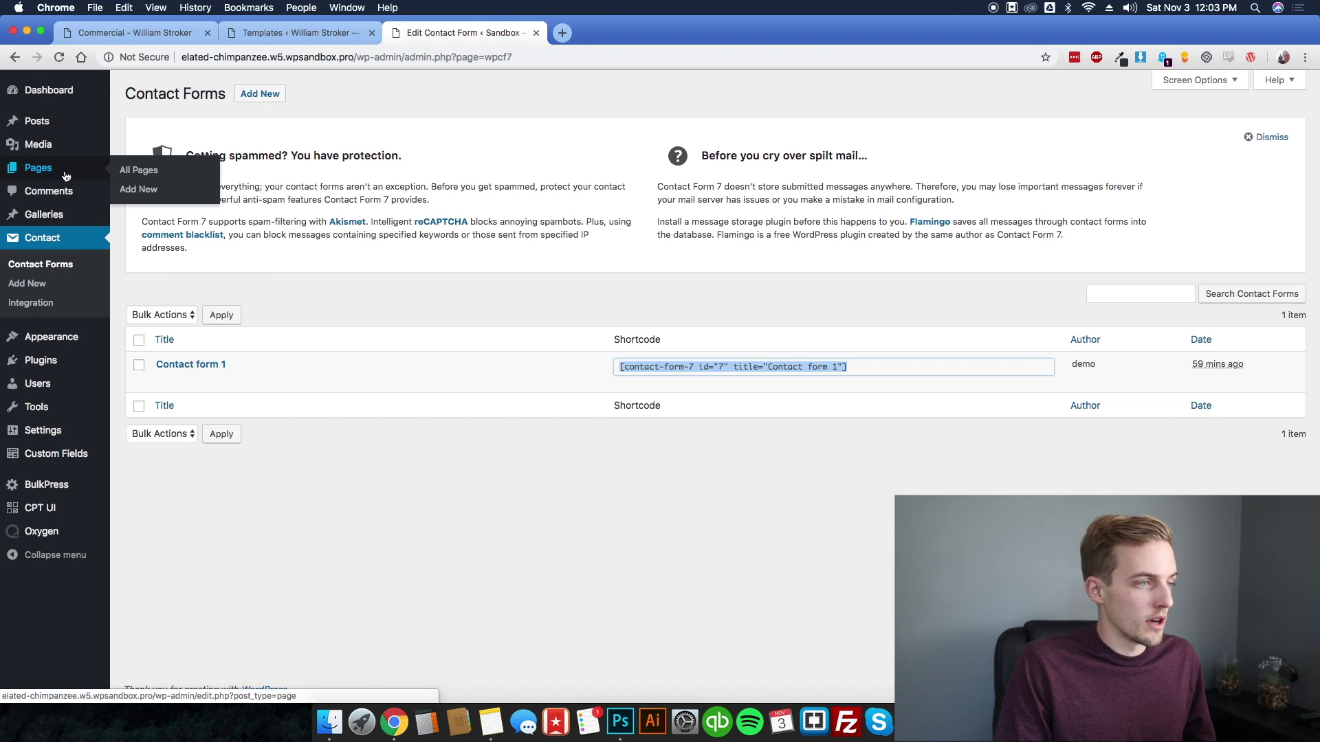
# - Create and publish a new page titled Contact containing the copied Contact form 1 shortcode
pyautogui.click(135, 170)
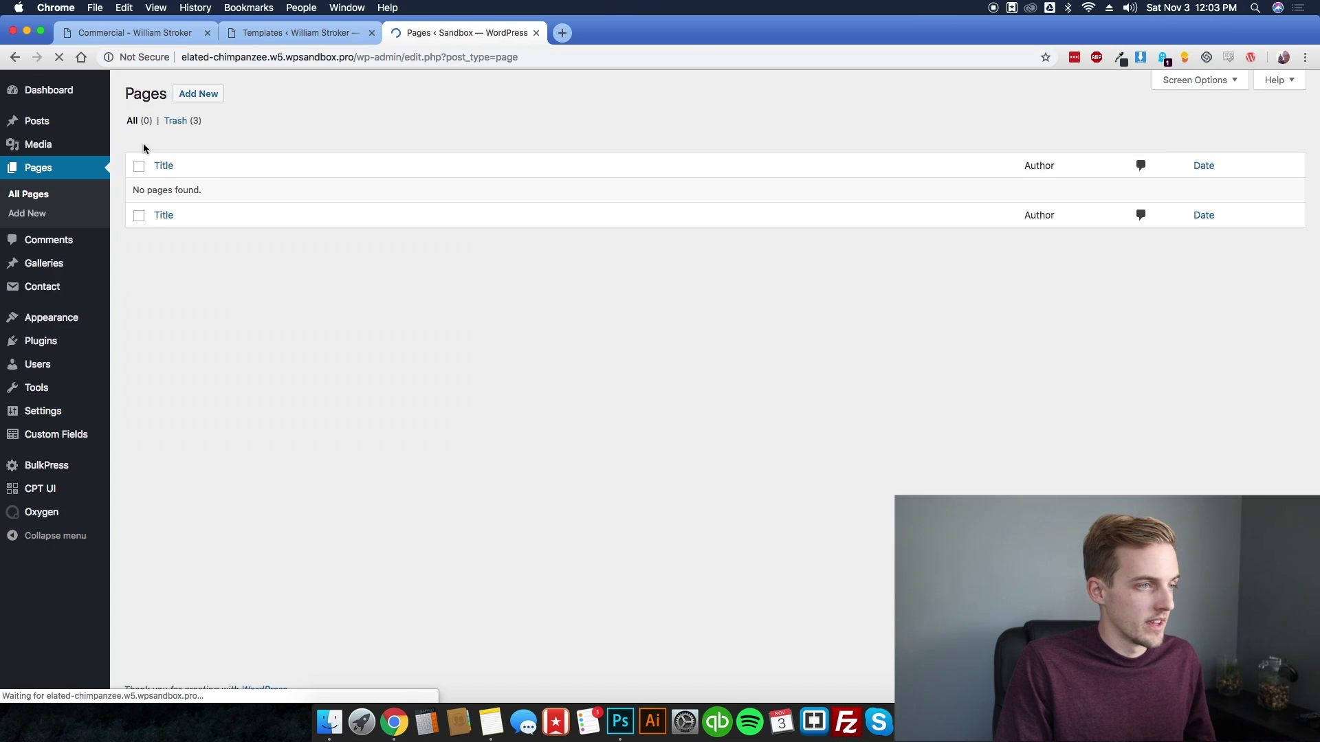
pyautogui.click(205, 102)
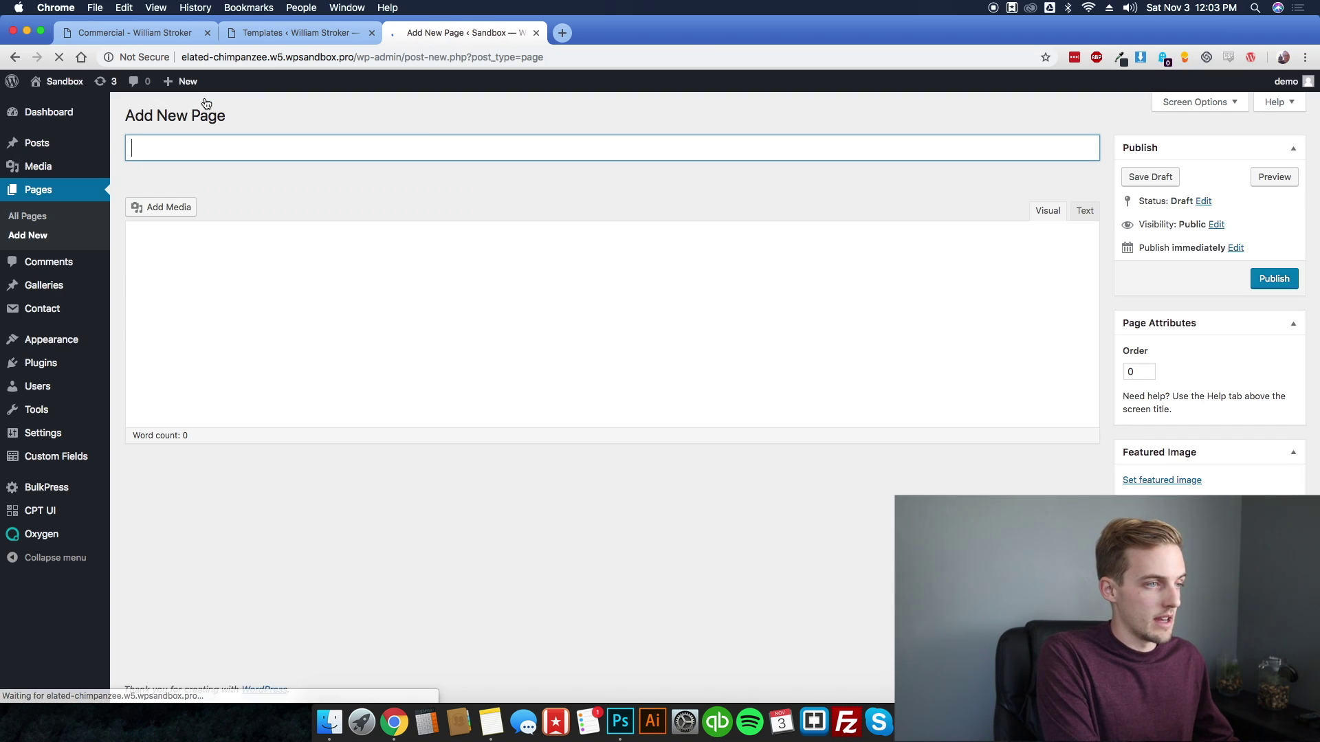
pyautogui.write('Contact')
pyautogui.click(327, 286)
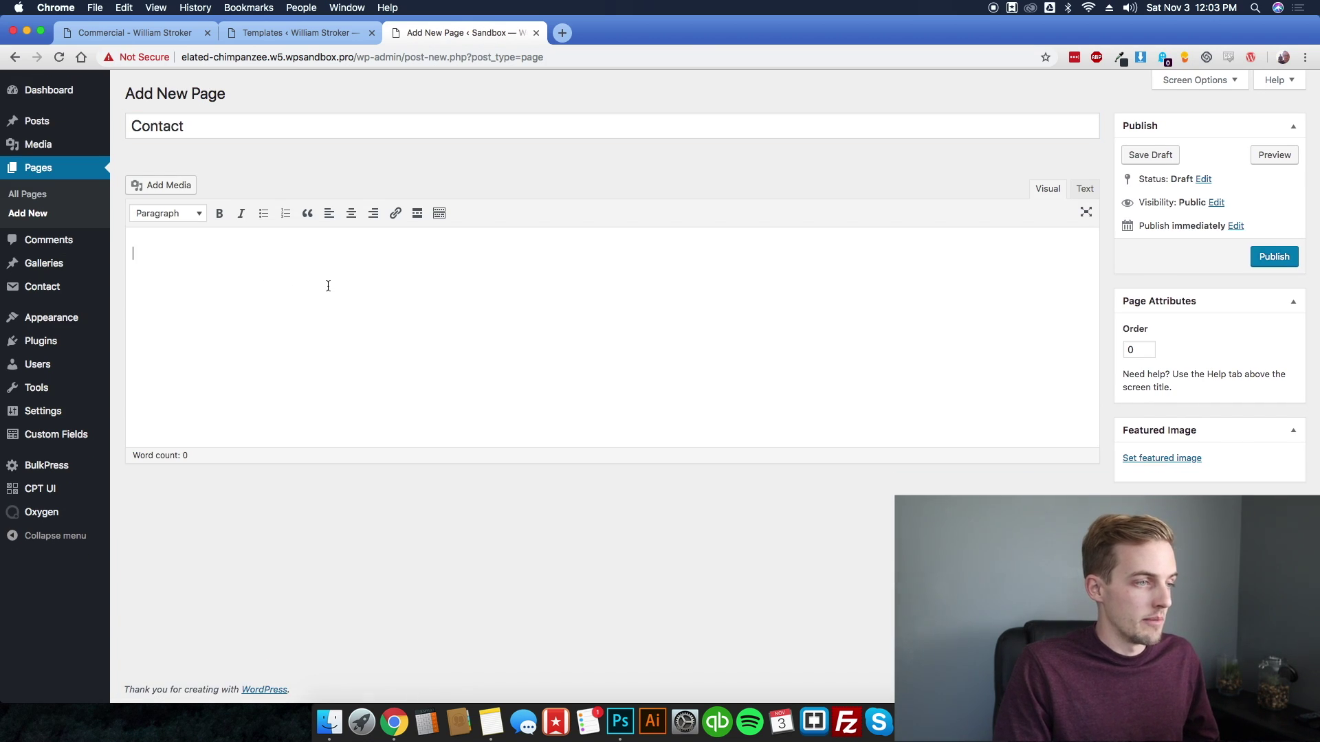
pyautogui.press('super+v')
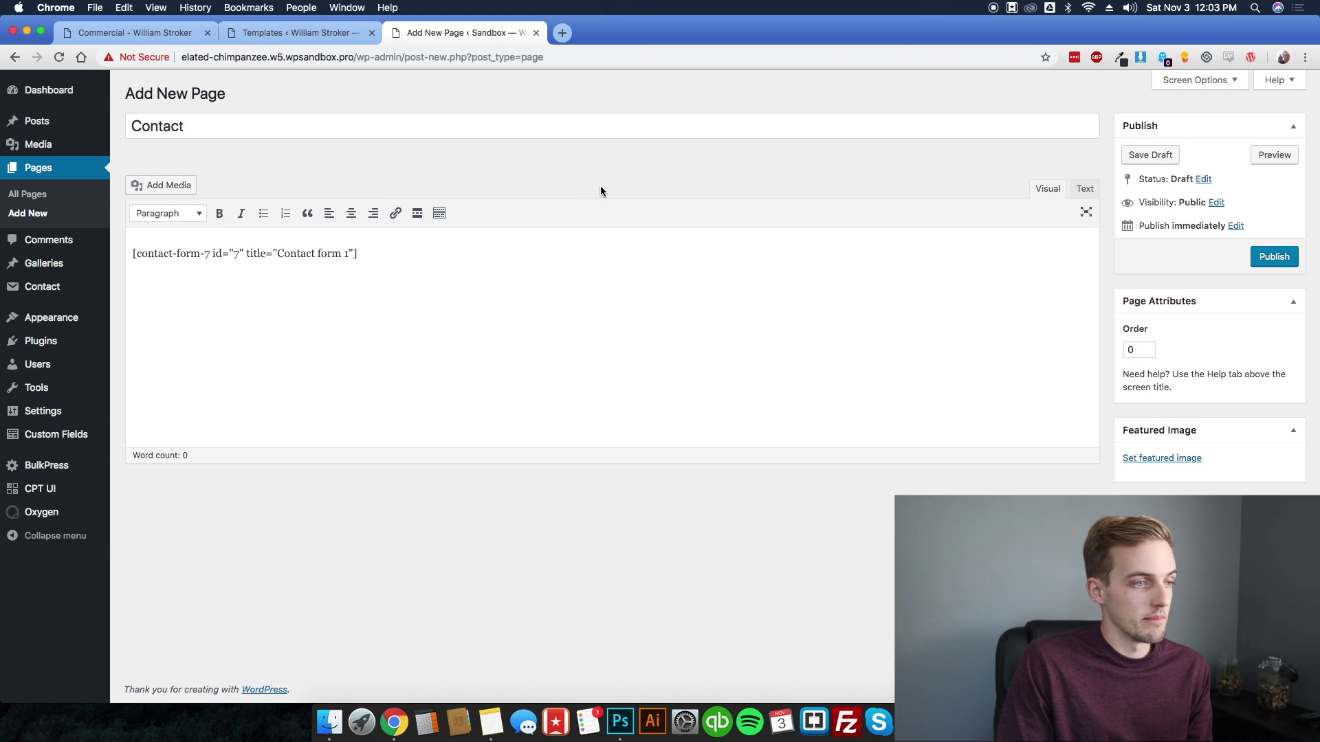
pyautogui.click(1271, 262)
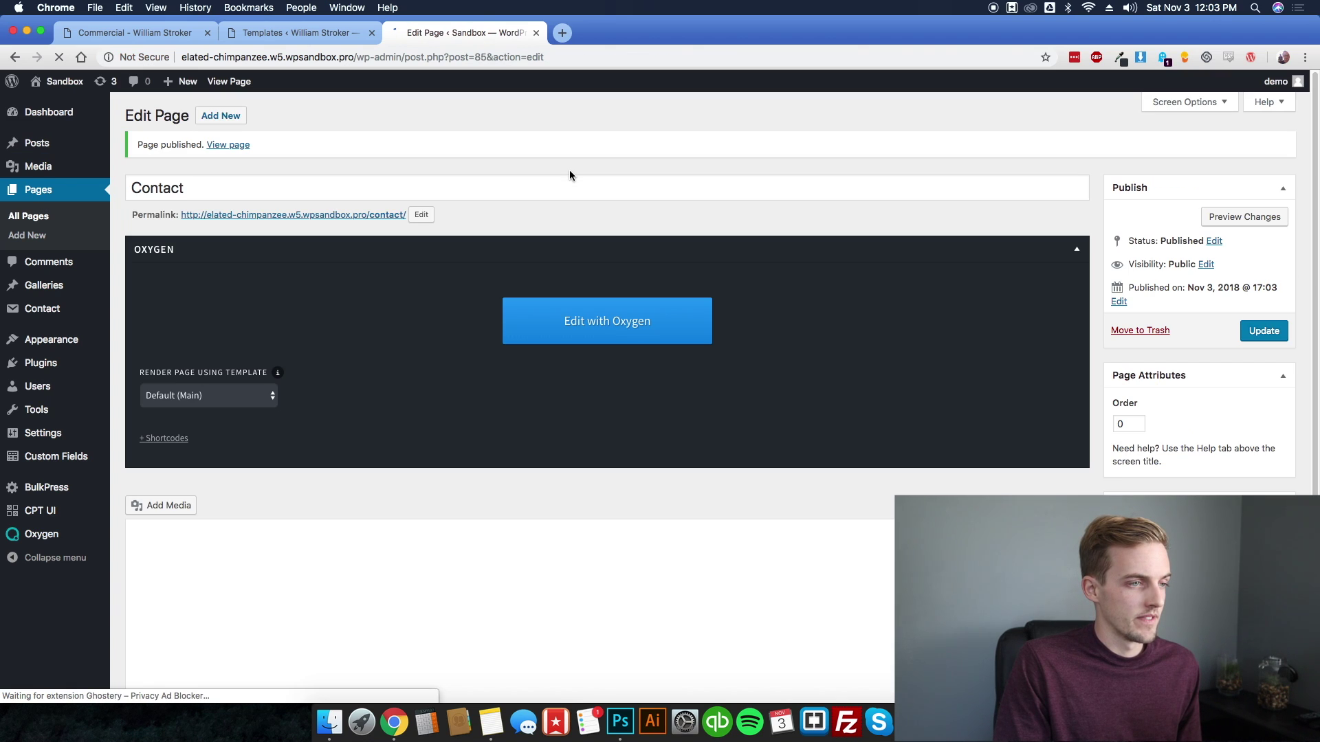
# - View the published Contact page in a new browser tab and try out its form fields
pyautogui.keyDown('super'); pyautogui.click(383, 194); pyautogui.keyUp('super')
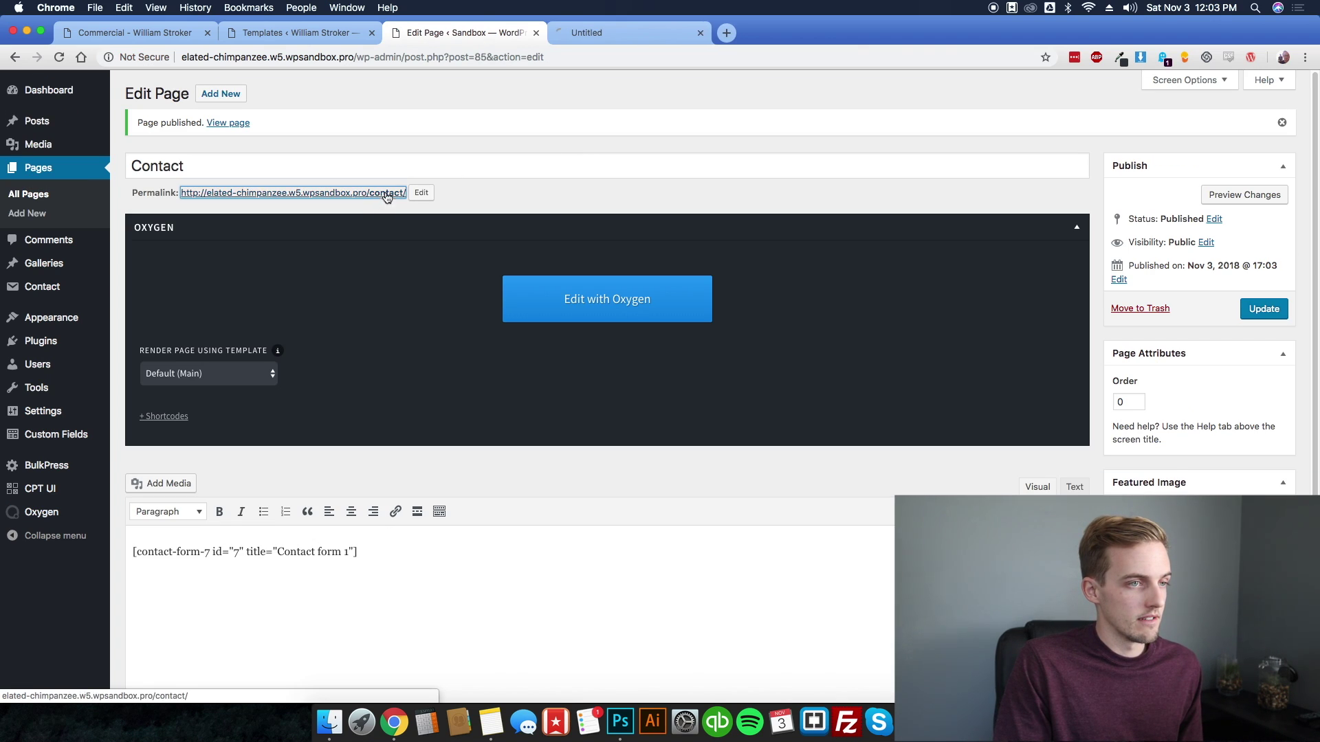
pyautogui.click(624, 33)
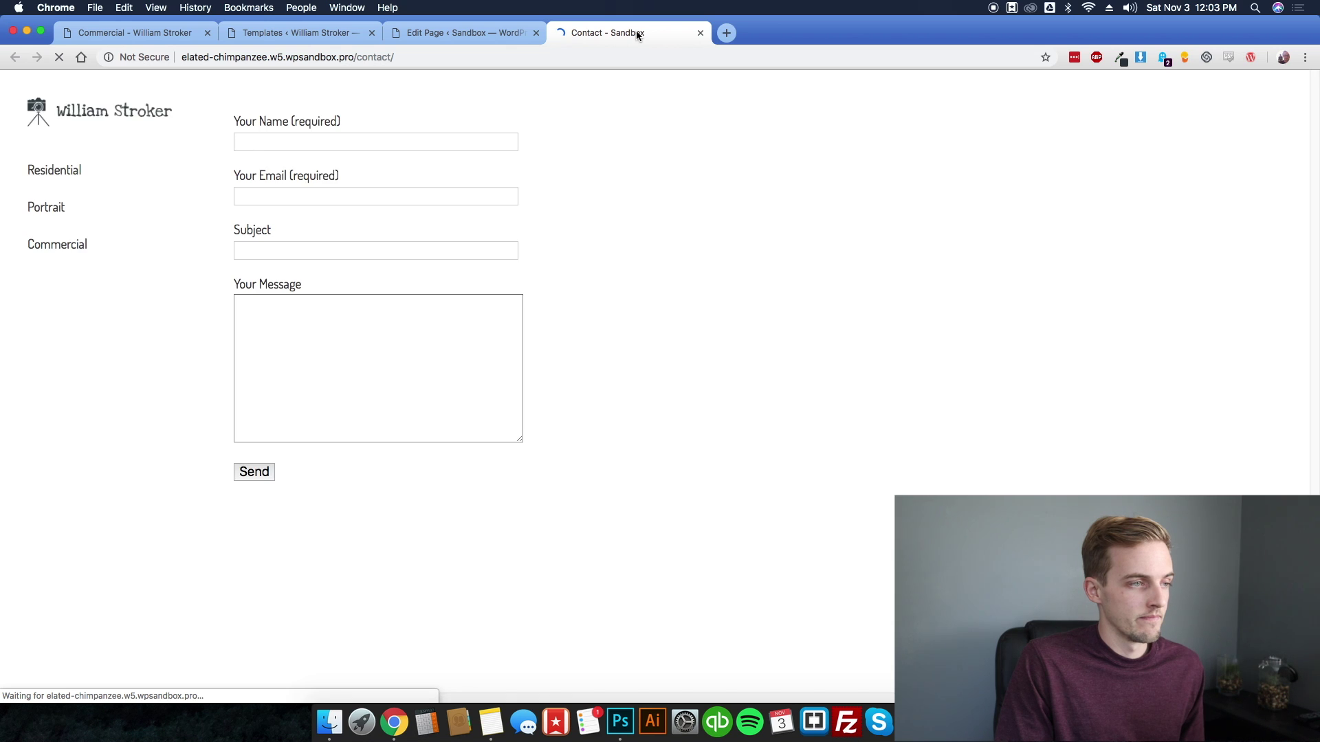
pyautogui.click(345, 141)
pyautogui.click(342, 196)
pyautogui.click(342, 251)
pyautogui.click(363, 307)
pyautogui.click(411, 274)
pyautogui.click(389, 351)
pyautogui.click(325, 249)
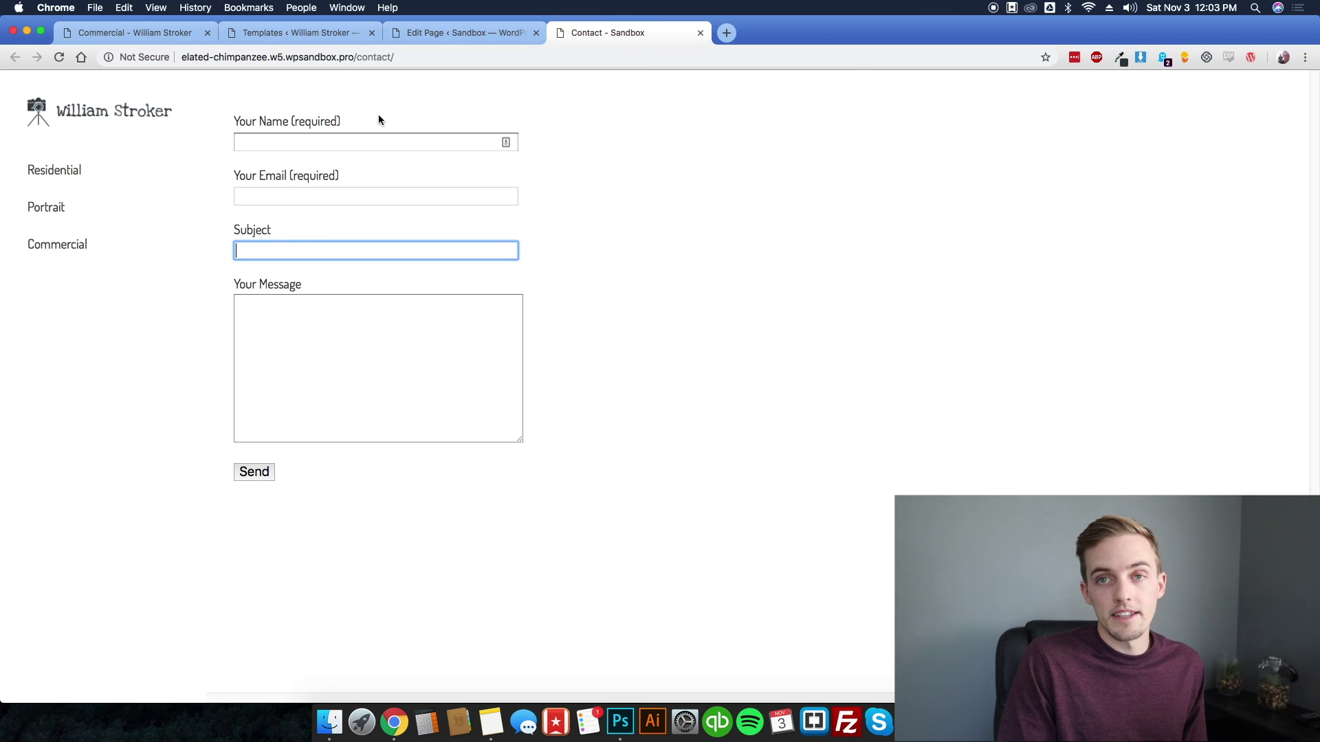
# - Add the Contact page to Main Menu in the site admin and save the menu
pyautogui.click(460, 35)
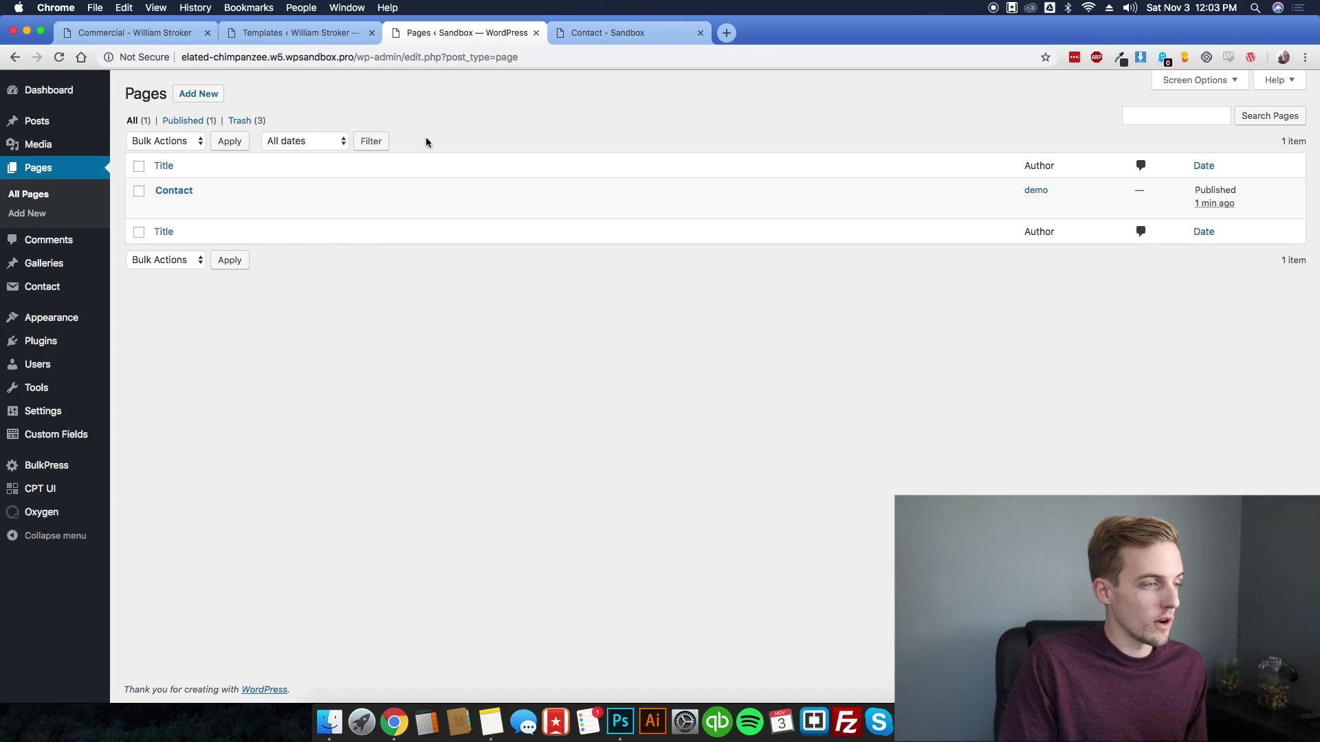
pyautogui.moveTo(69, 320)
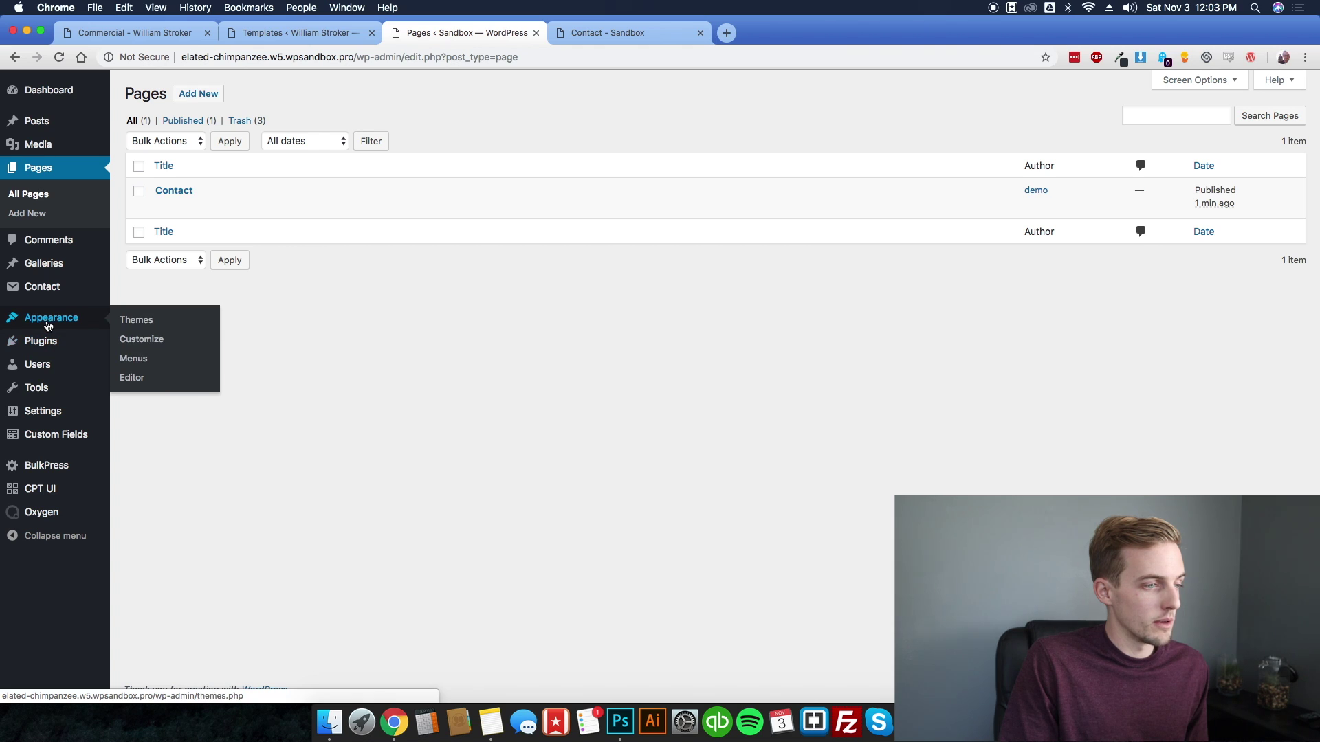
pyautogui.click(132, 360)
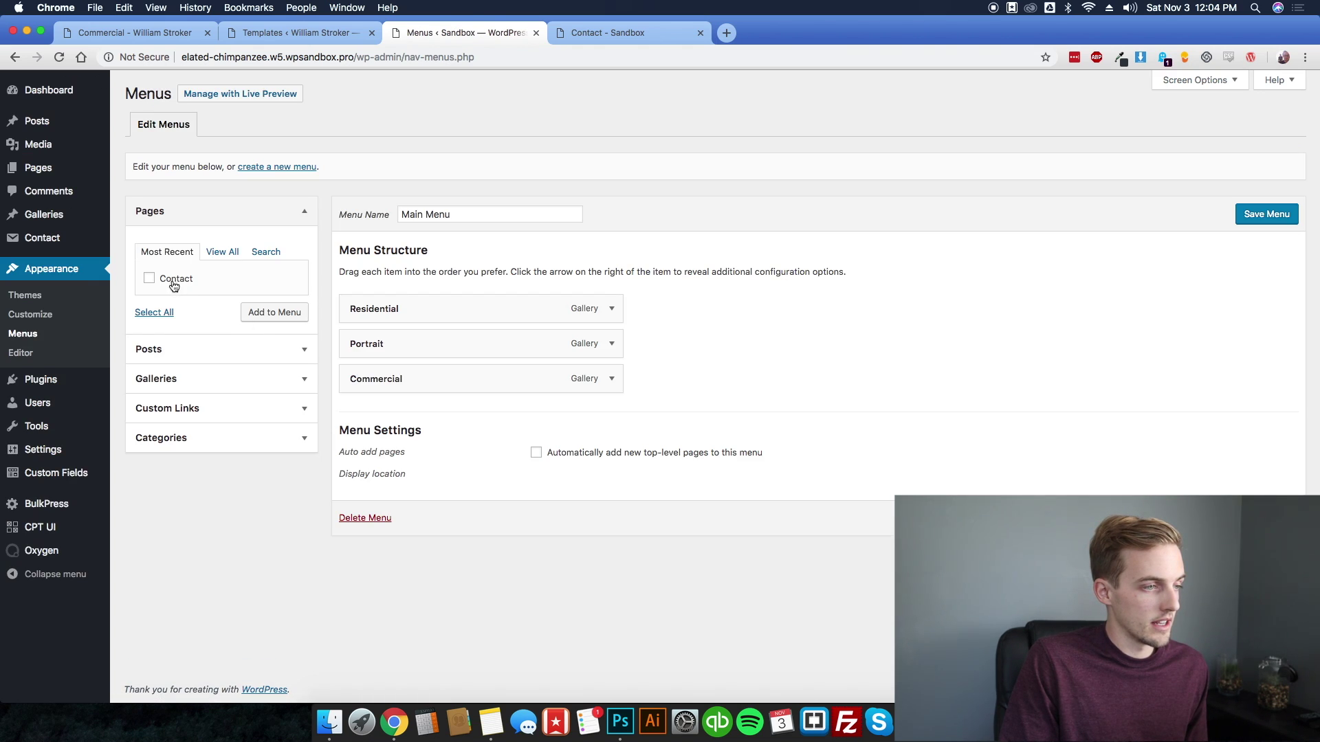
pyautogui.click(275, 312)
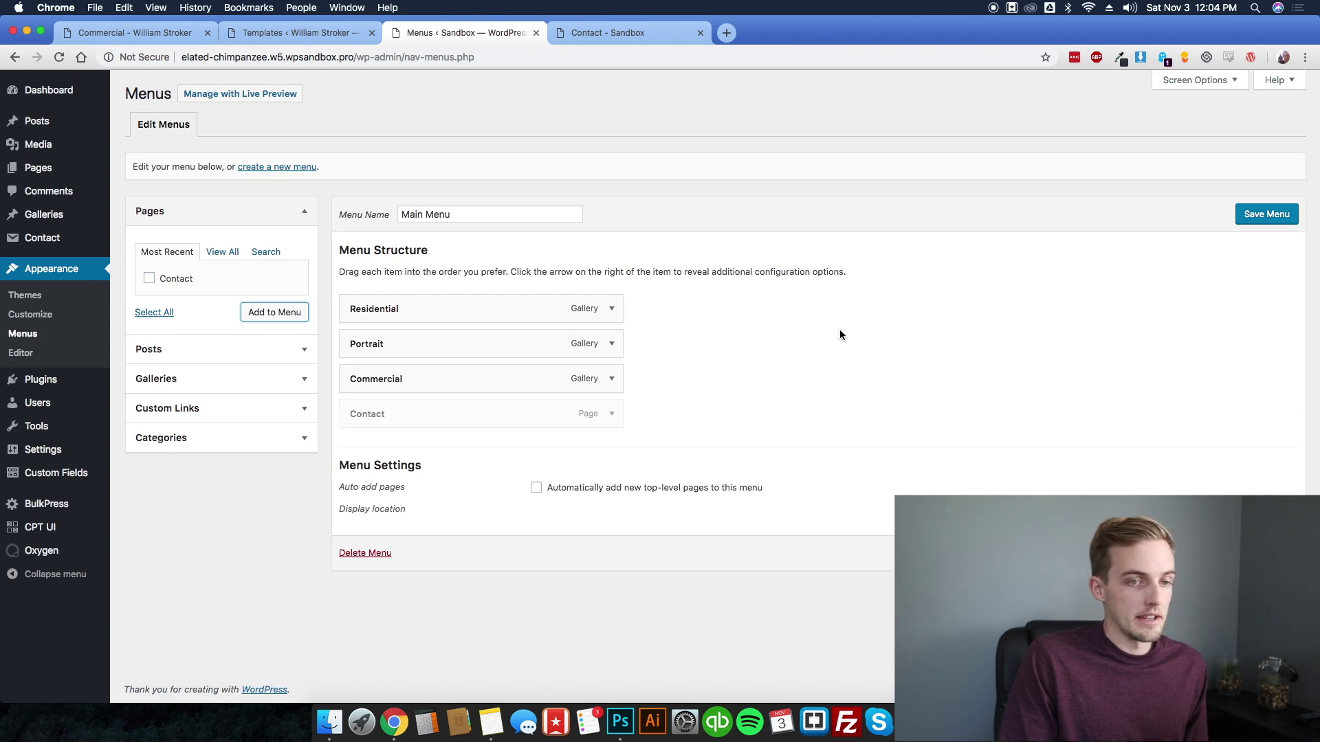
pyautogui.click(1253, 224)
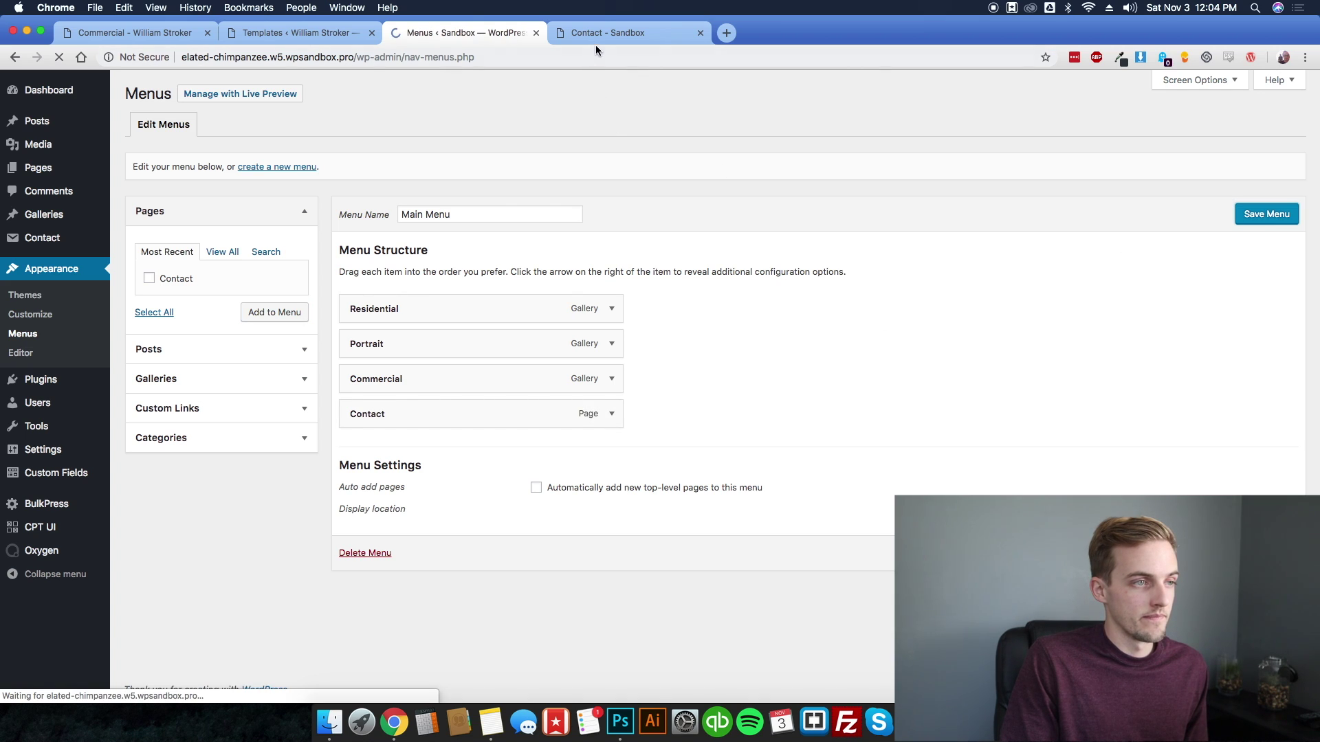
# - Reload the live Contact page to refresh its menu and go to the Residential gallery
pyautogui.click(595, 33)
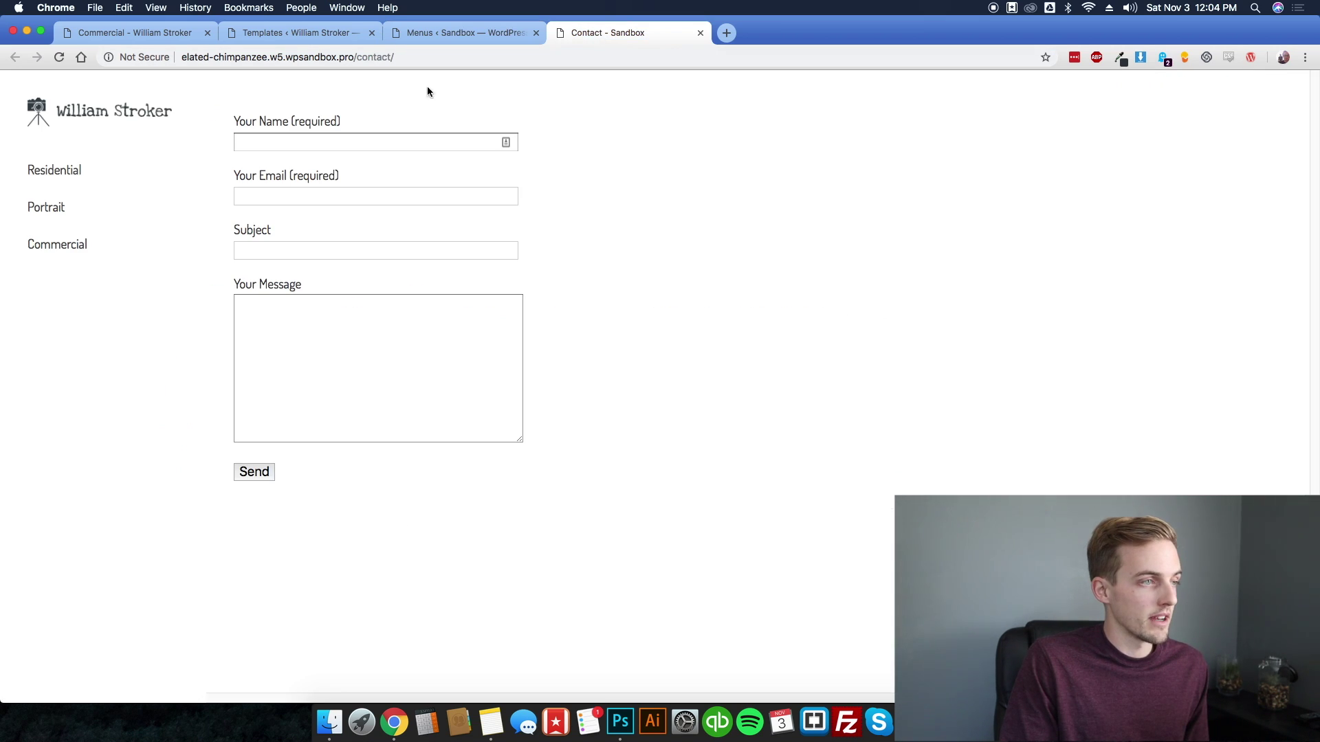
pyautogui.click(59, 58)
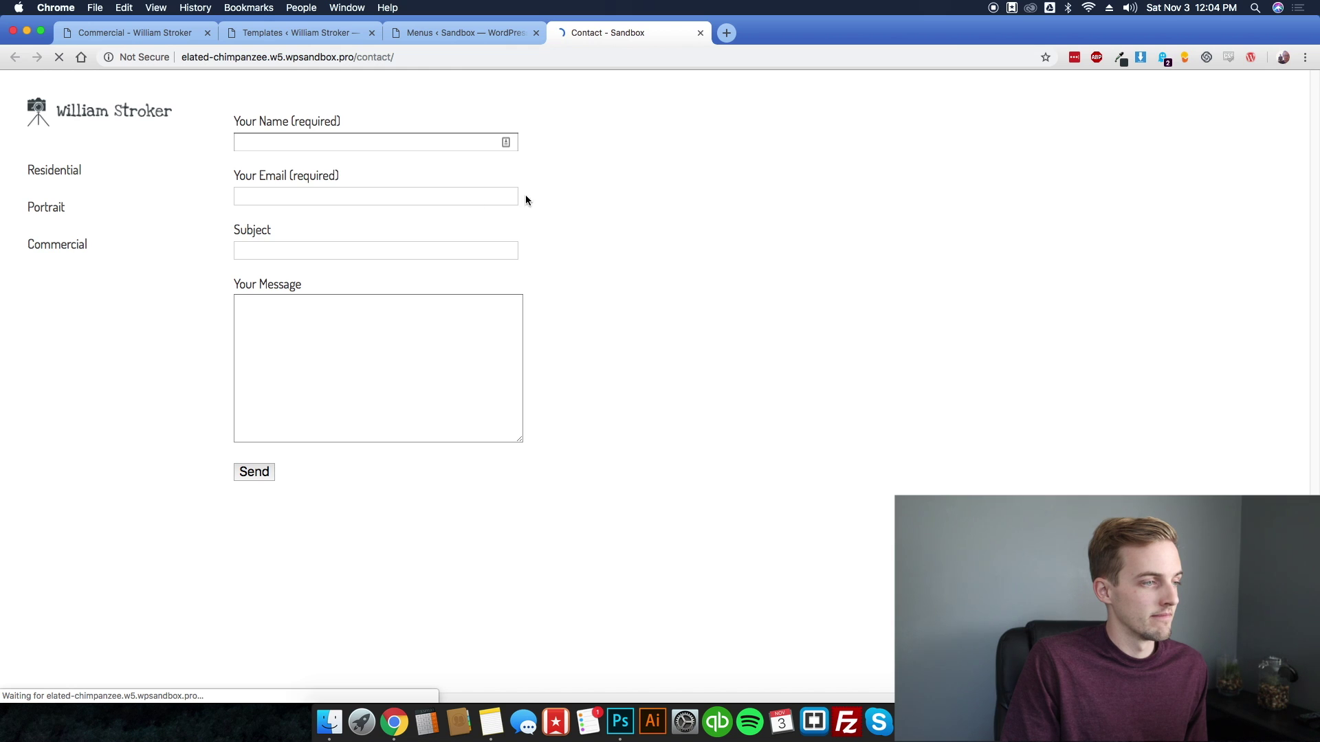
pyautogui.click(56, 174)
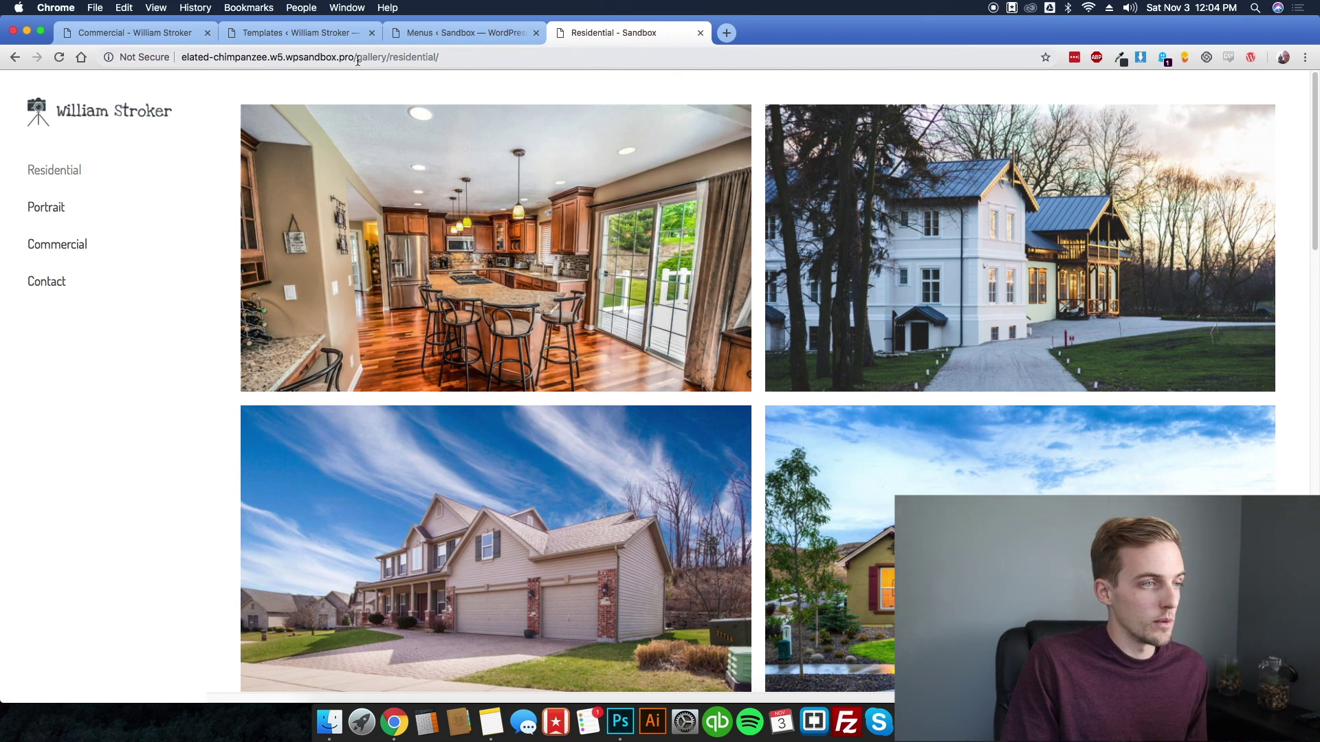
# - Copy the /gallery/residential/ path from the Residential gallery's web address
pyautogui.moveTo(358, 61); pyautogui.dragTo(476, 60)
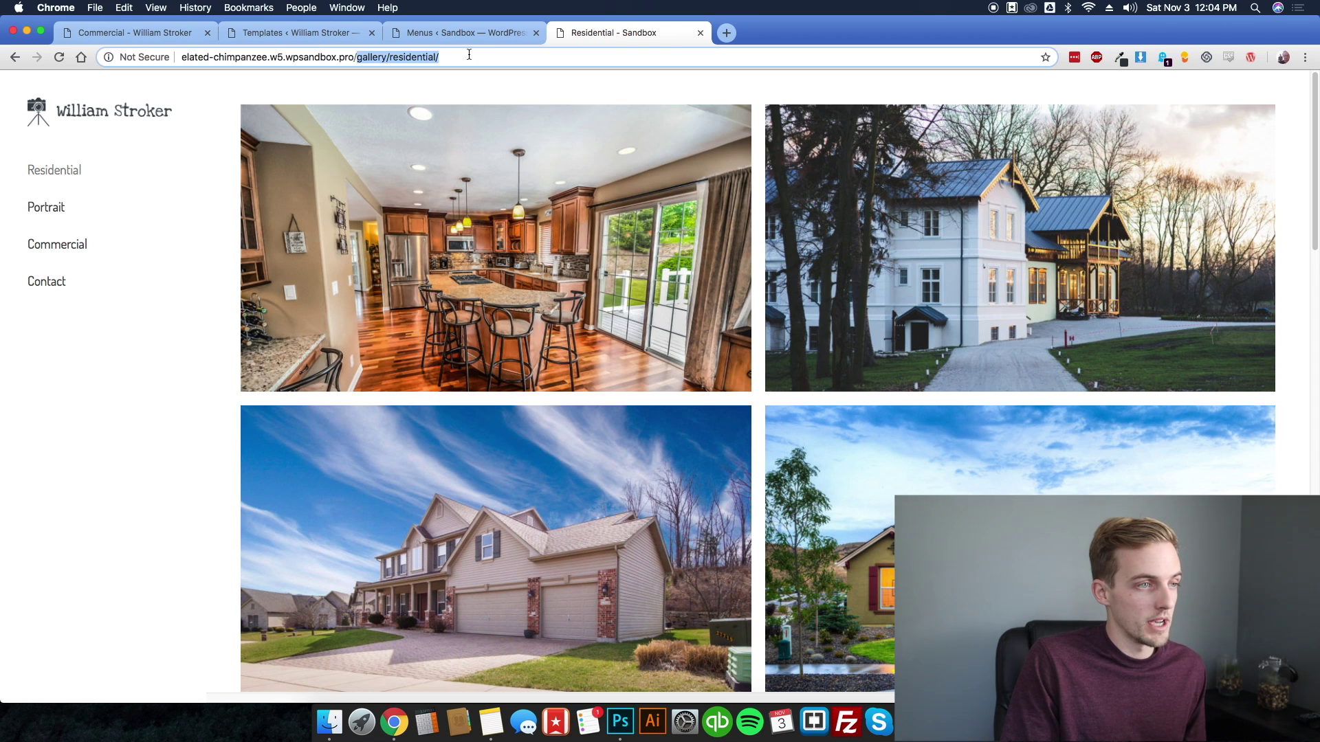
pyautogui.click(359, 57)
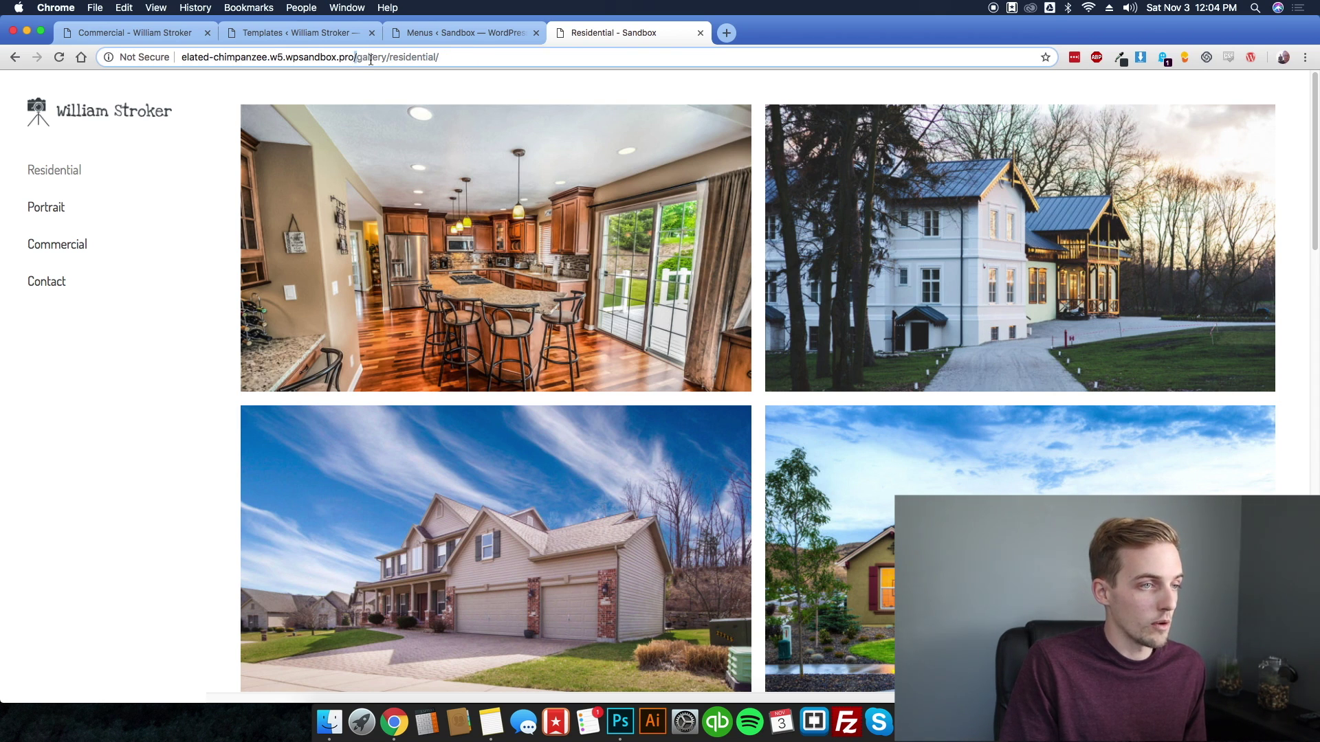
pyautogui.moveTo(355, 59); pyautogui.dragTo(464, 57)
# - Search the plugin directory for "redirection", then install and activate the Redirection plugin
pyautogui.click(481, 36)
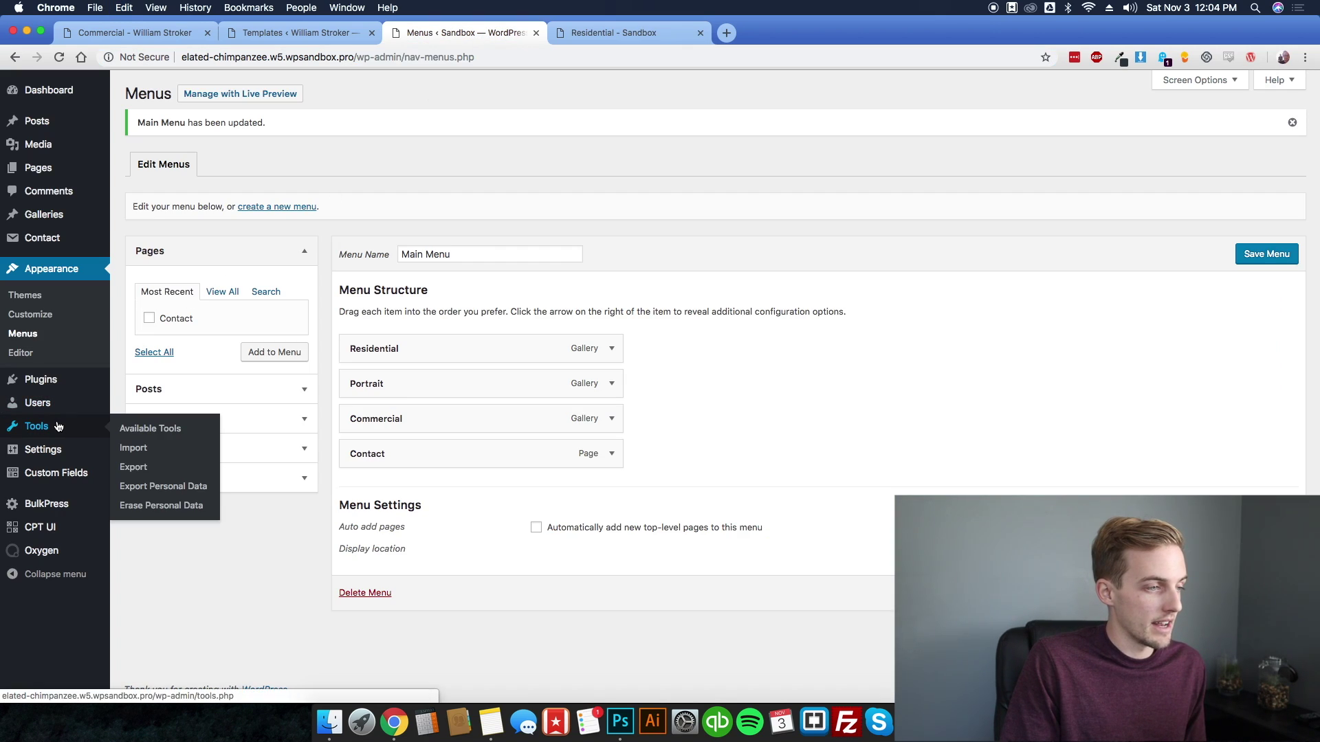
pyautogui.click(112, 402)
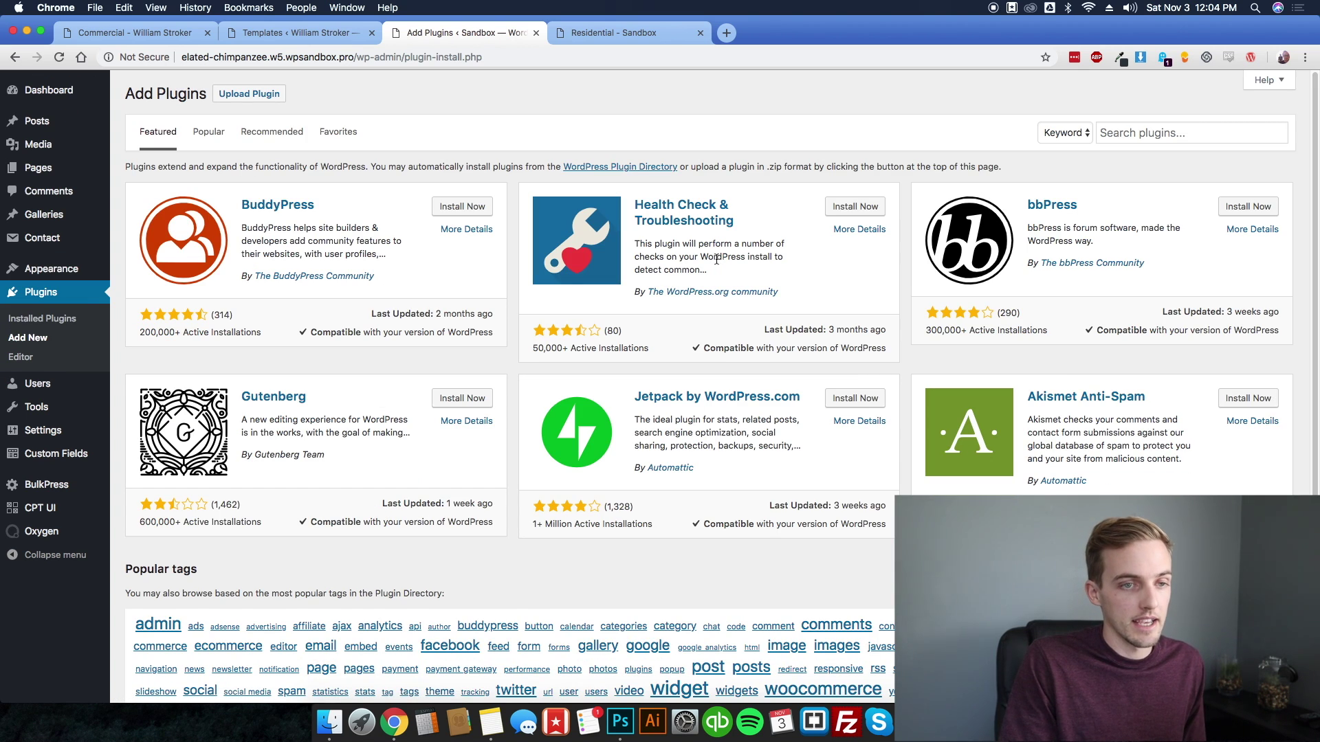
pyautogui.click(1160, 137)
pyautogui.write('redirection')
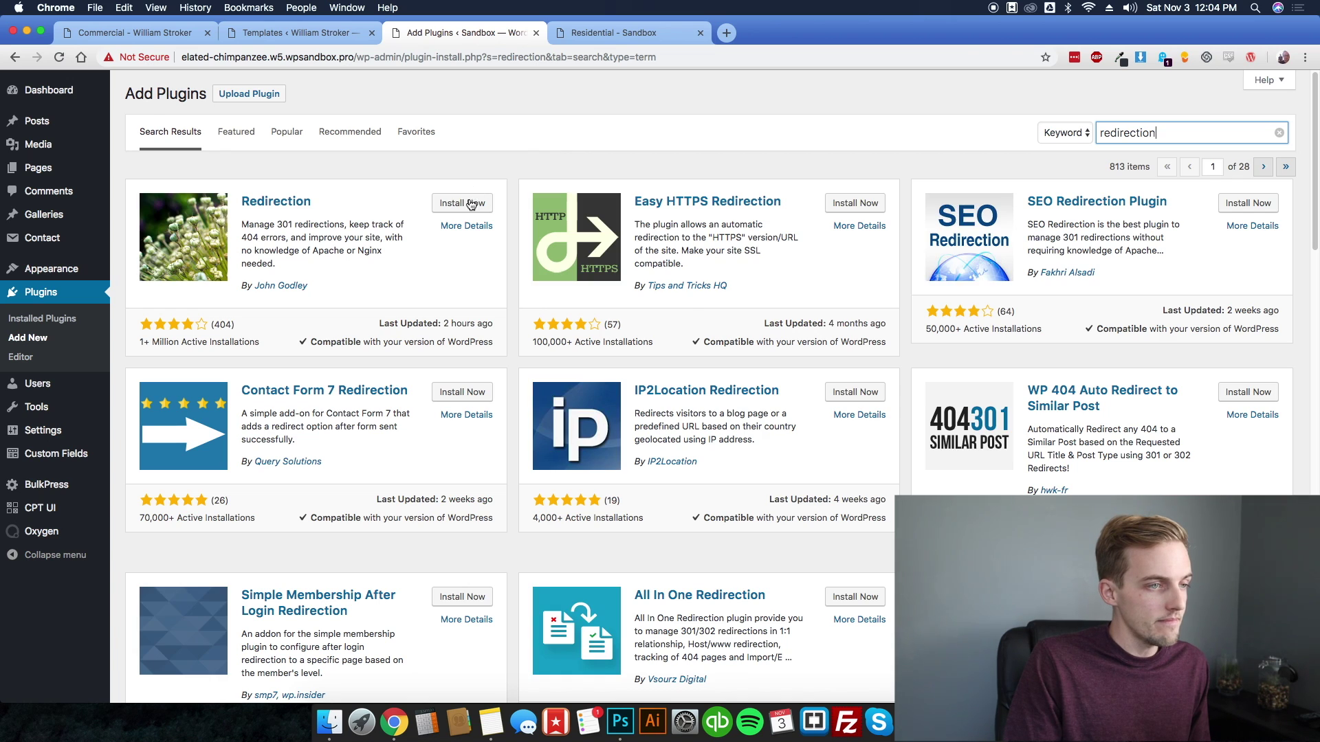
pyautogui.click(469, 200)
# - Add a redirect from source URL / to target URL /gallery/residential/ in the Redirections group
pyautogui.moveTo(47, 406)
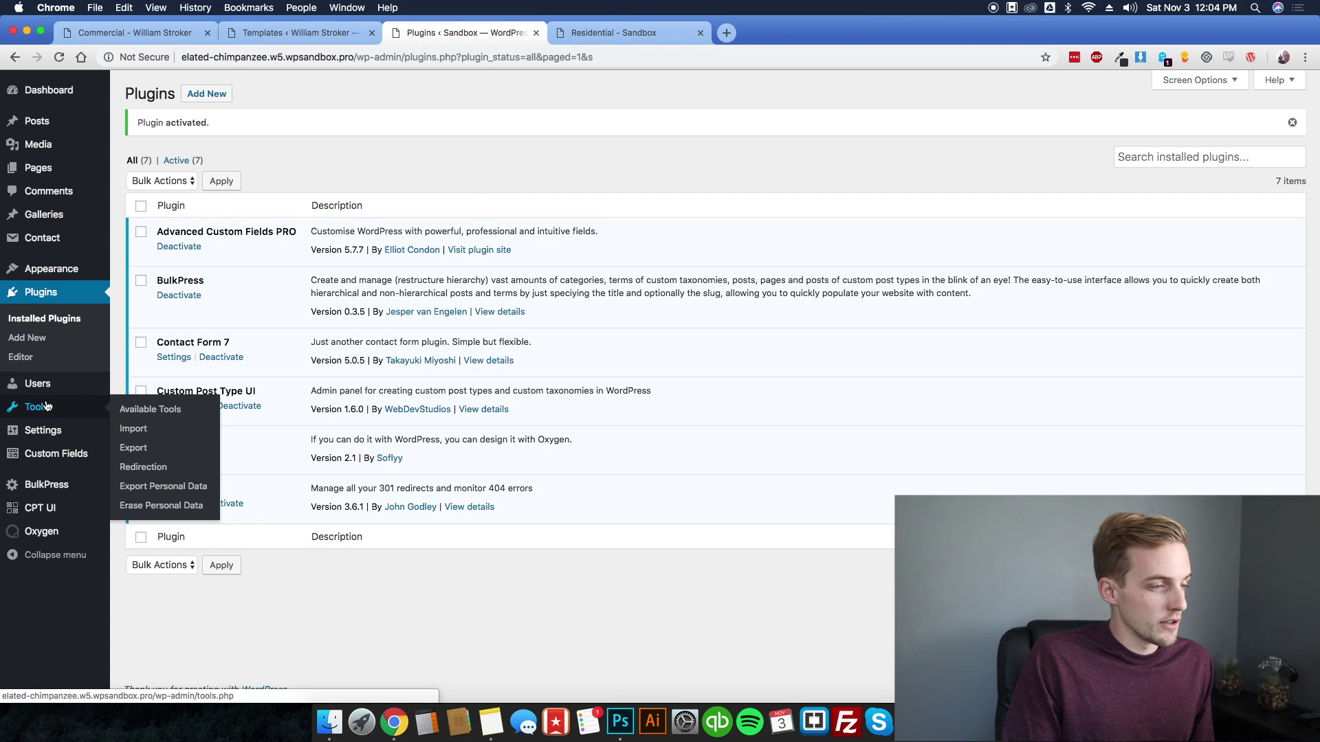
pyautogui.click(141, 467)
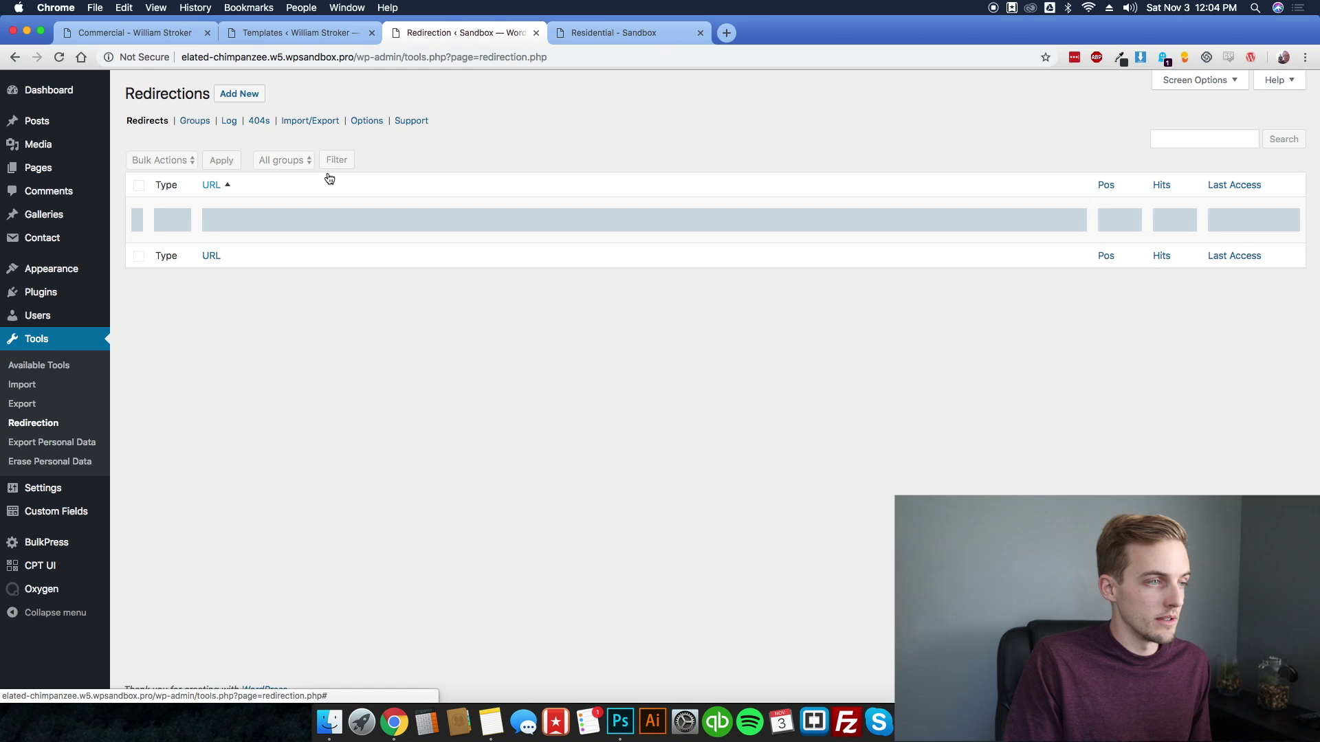
pyautogui.click(292, 318)
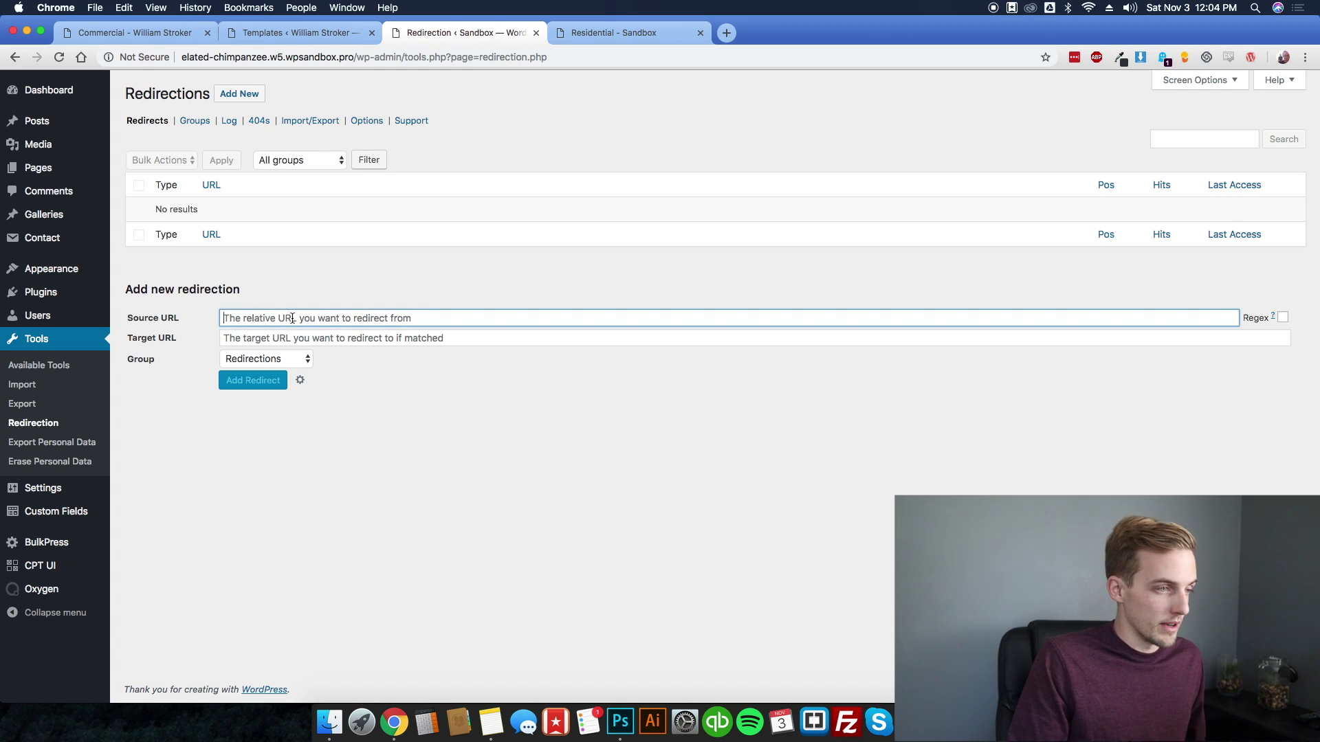
pyautogui.write('/')
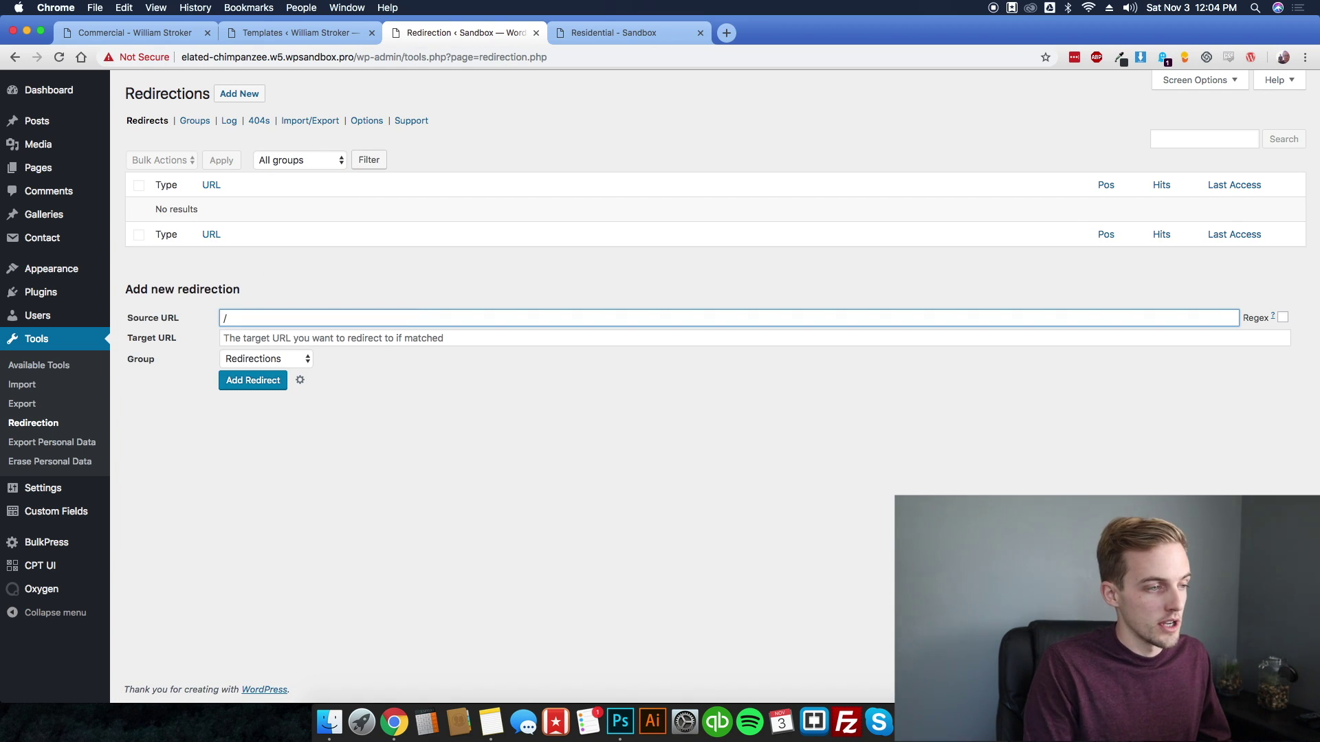
pyautogui.click(351, 338)
pyautogui.write('/gallery/residential/')
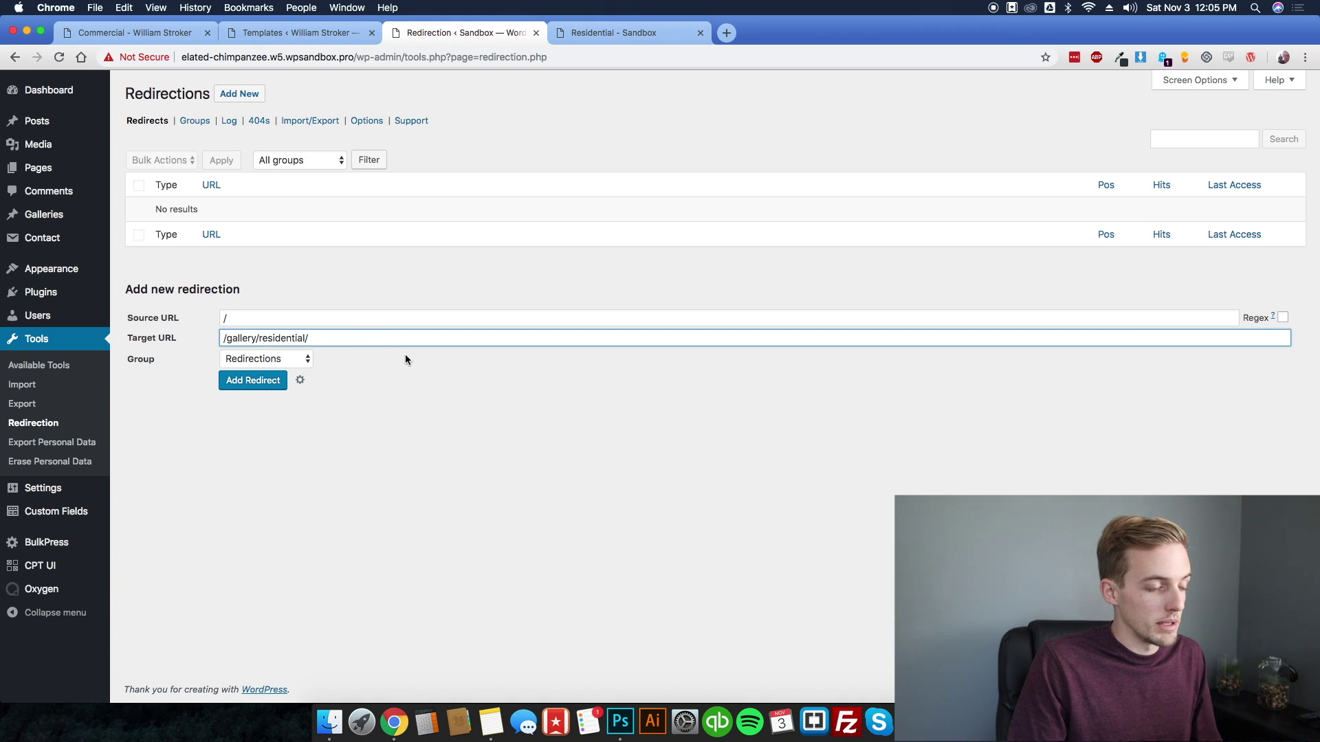
pyautogui.click(254, 383)
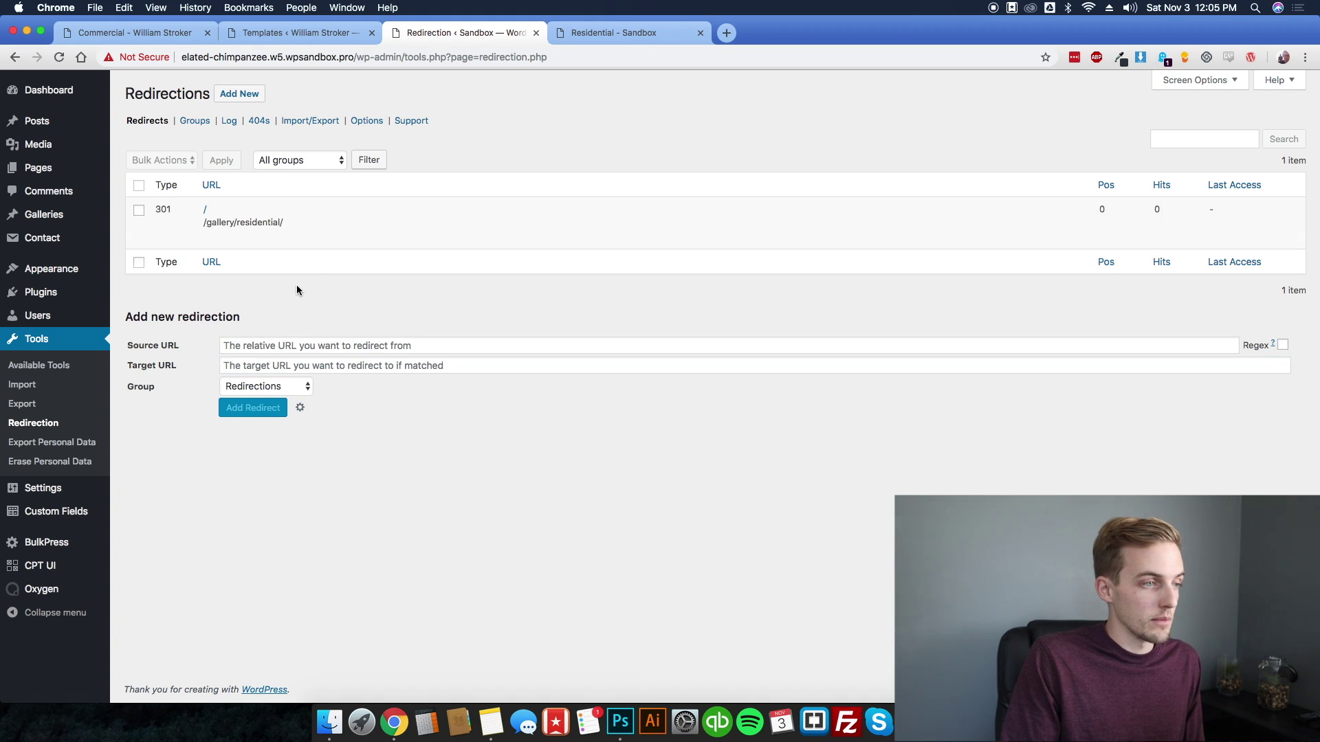
# - Test the homepage redirect by loading the site's root address in place of the live Residential gallery's address
pyautogui.click(648, 32)
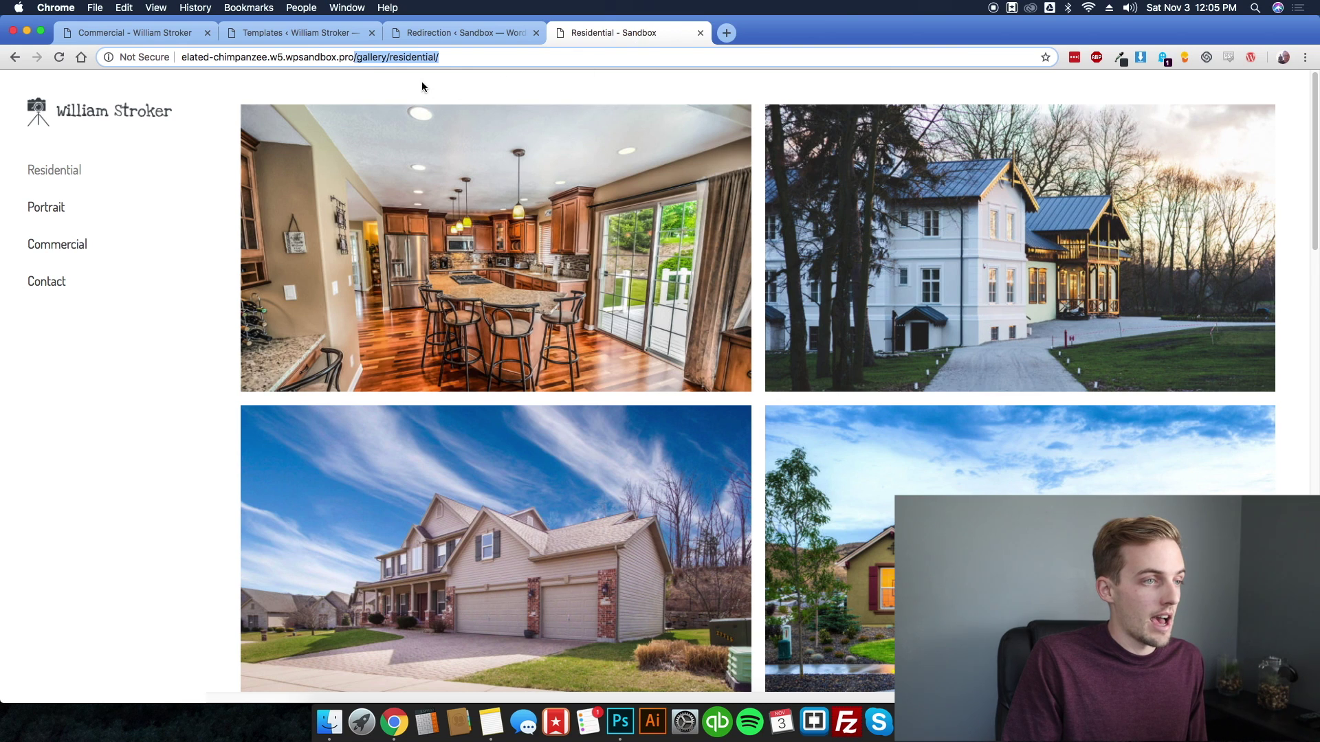
pyautogui.moveTo(369, 61); pyautogui.dragTo(522, 72)
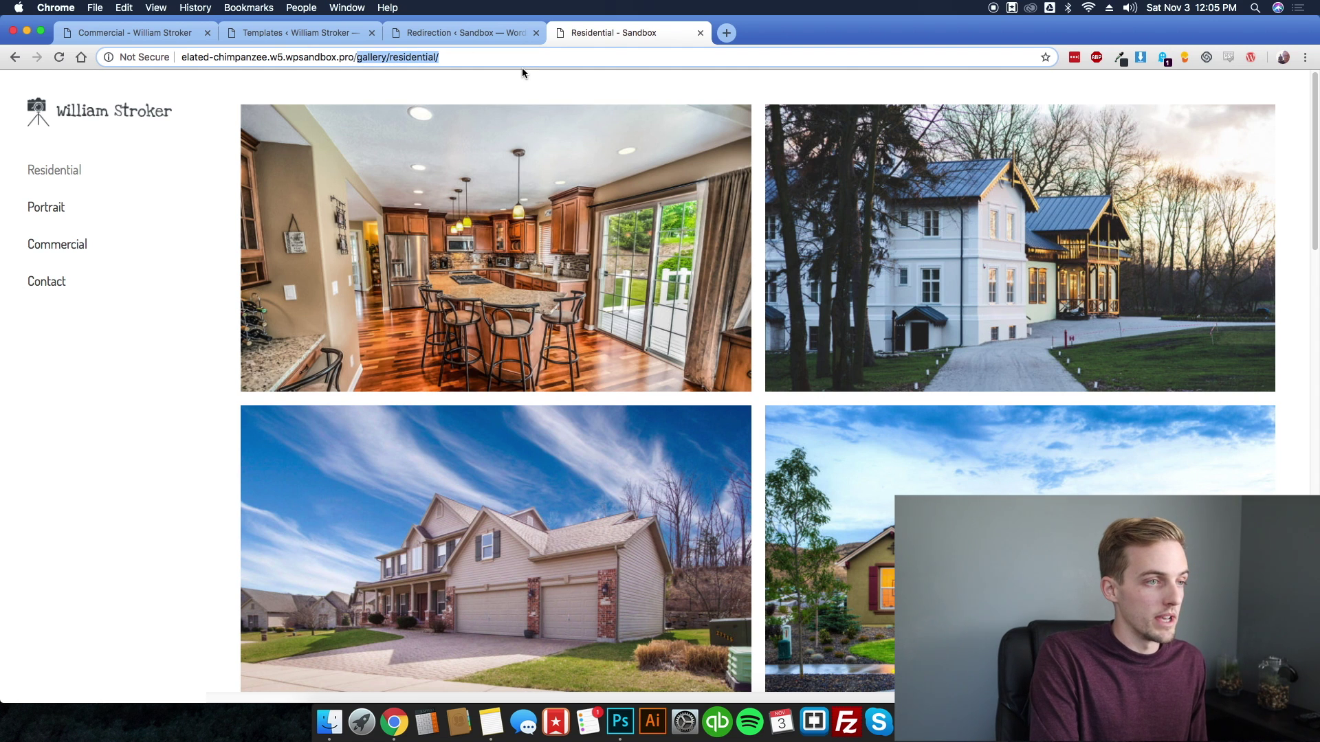
pyautogui.press('BackSpace')
pyautogui.press('Return')
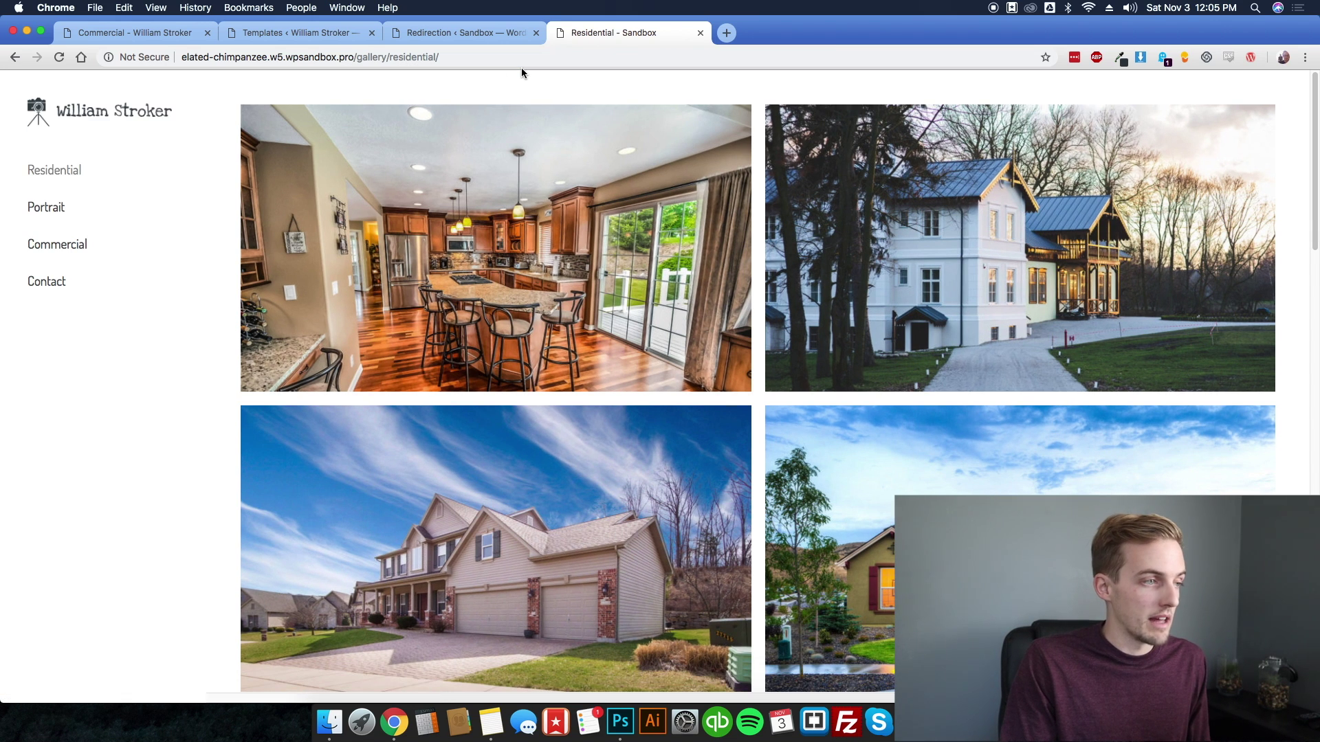
# - Open the Commercial gallery and load the site's root address from there to test the redirect again
pyautogui.click(67, 245)
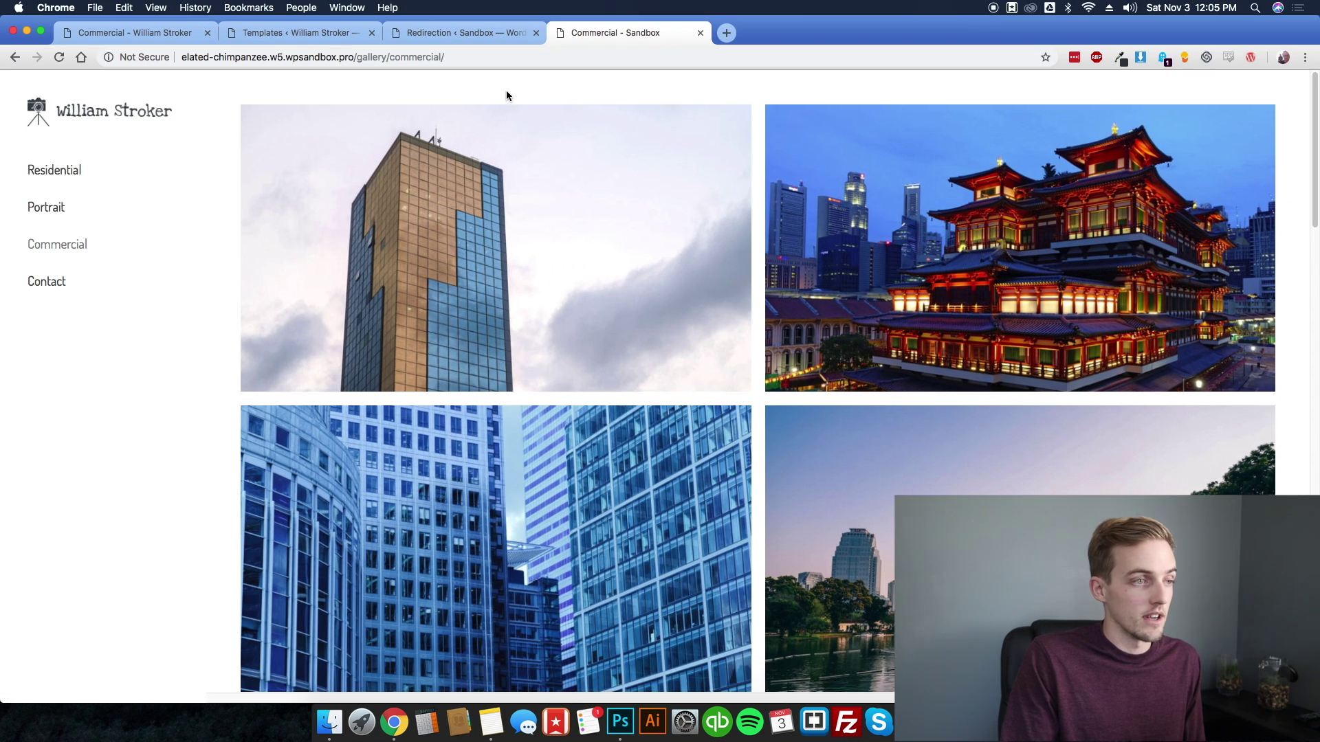
pyautogui.moveTo(356, 59); pyautogui.dragTo(535, 61)
pyautogui.press('BackSpace')
pyautogui.press('Return')
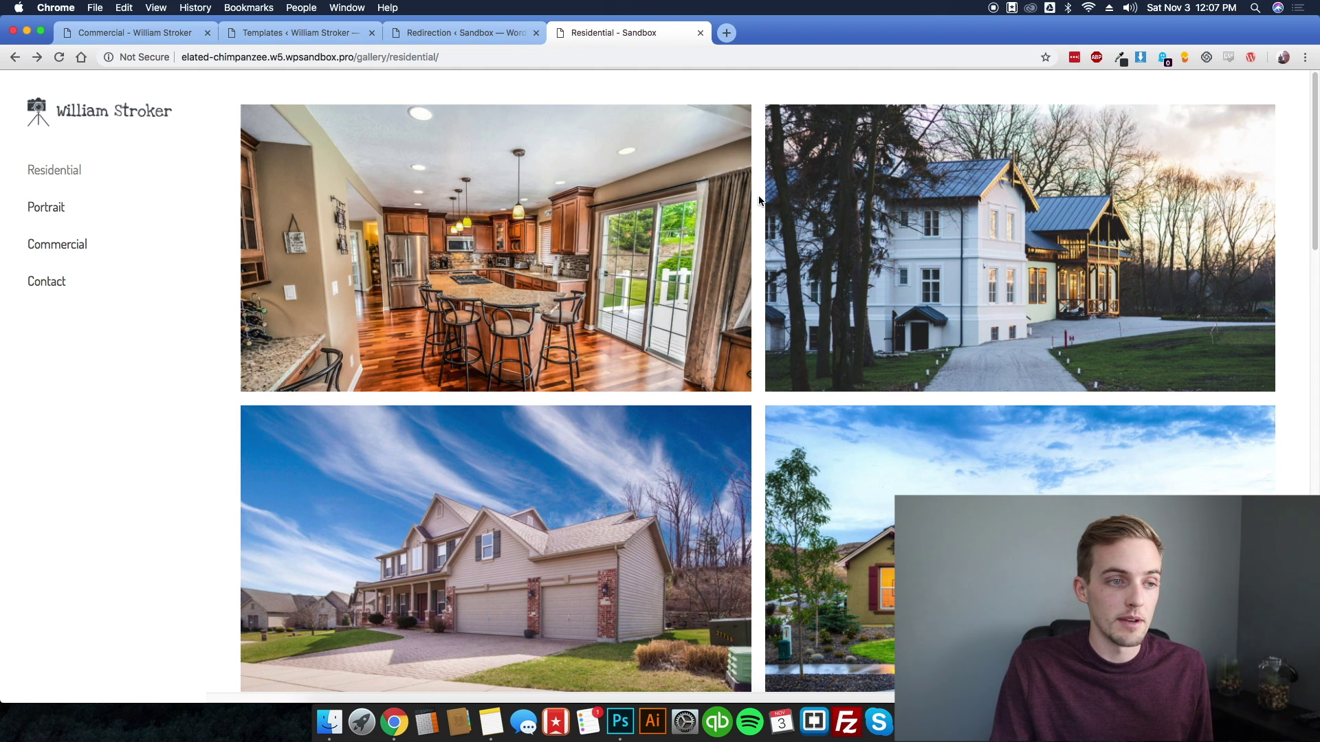
# - Review the live Residential gallery and page forward through several of its photos in the lightbox, closing it when done
pyautogui.scroll(-3, 759, 200)
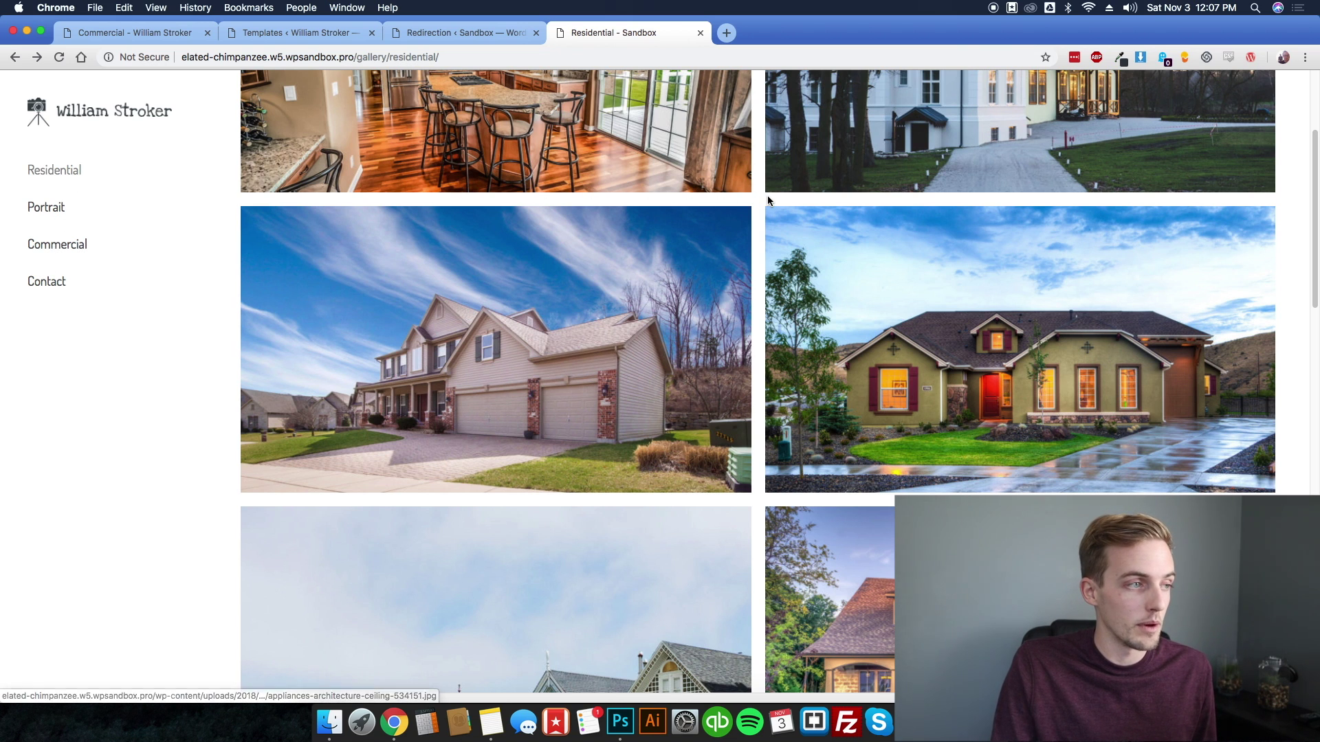
pyautogui.scroll(-3, 759, 200)
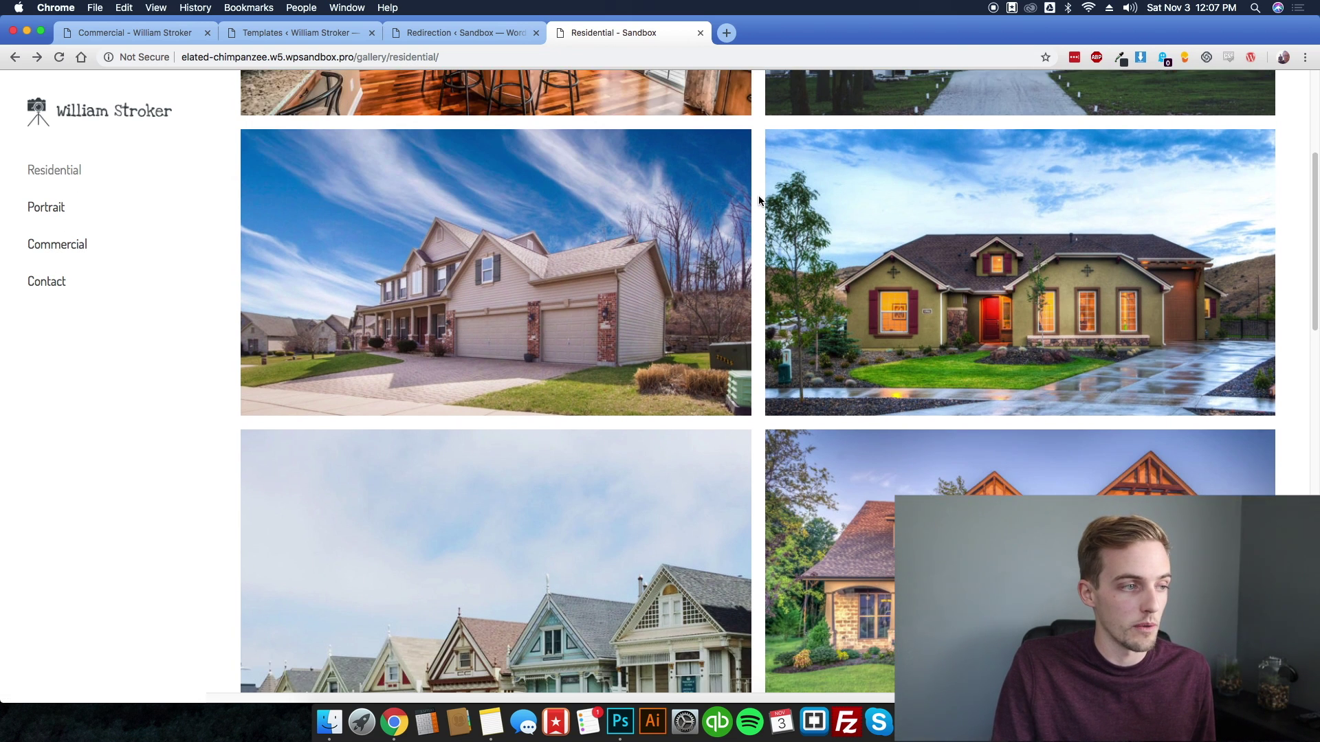
pyautogui.scroll(-3, 759, 200)
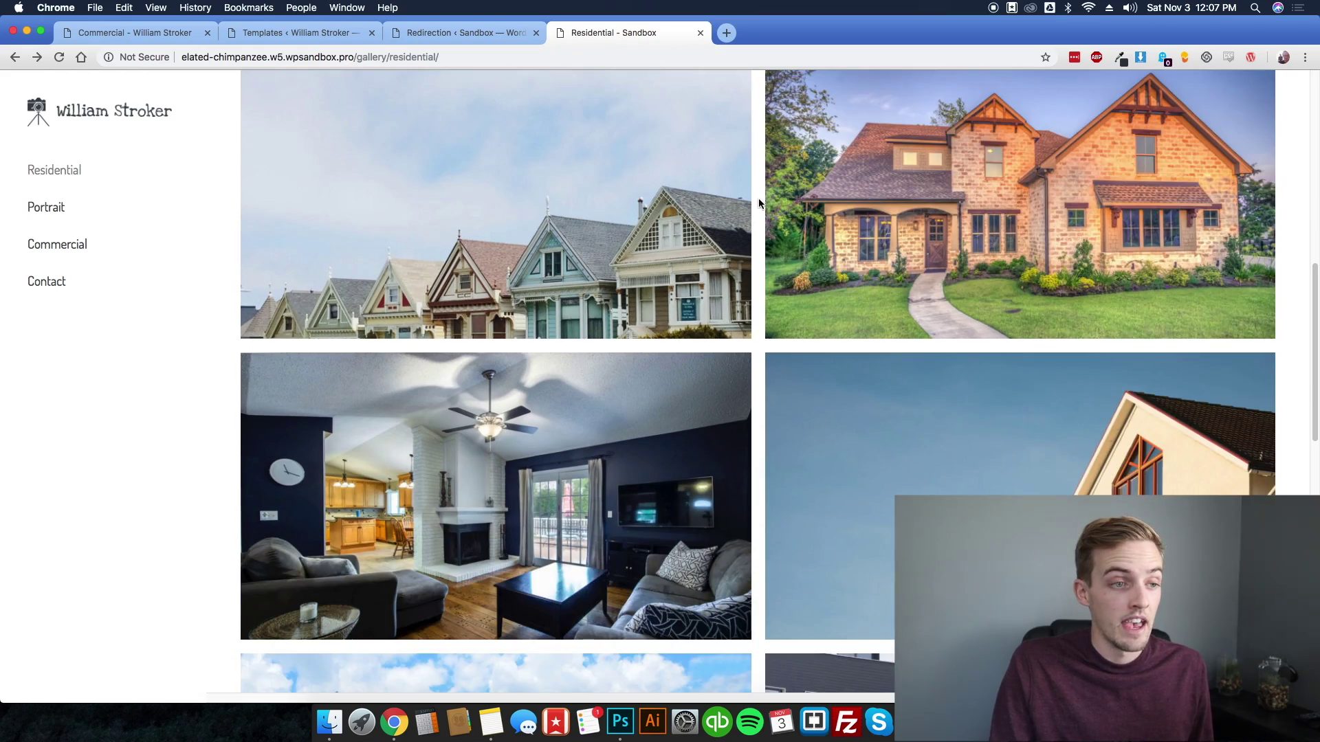
pyautogui.scroll(6, 760, 232)
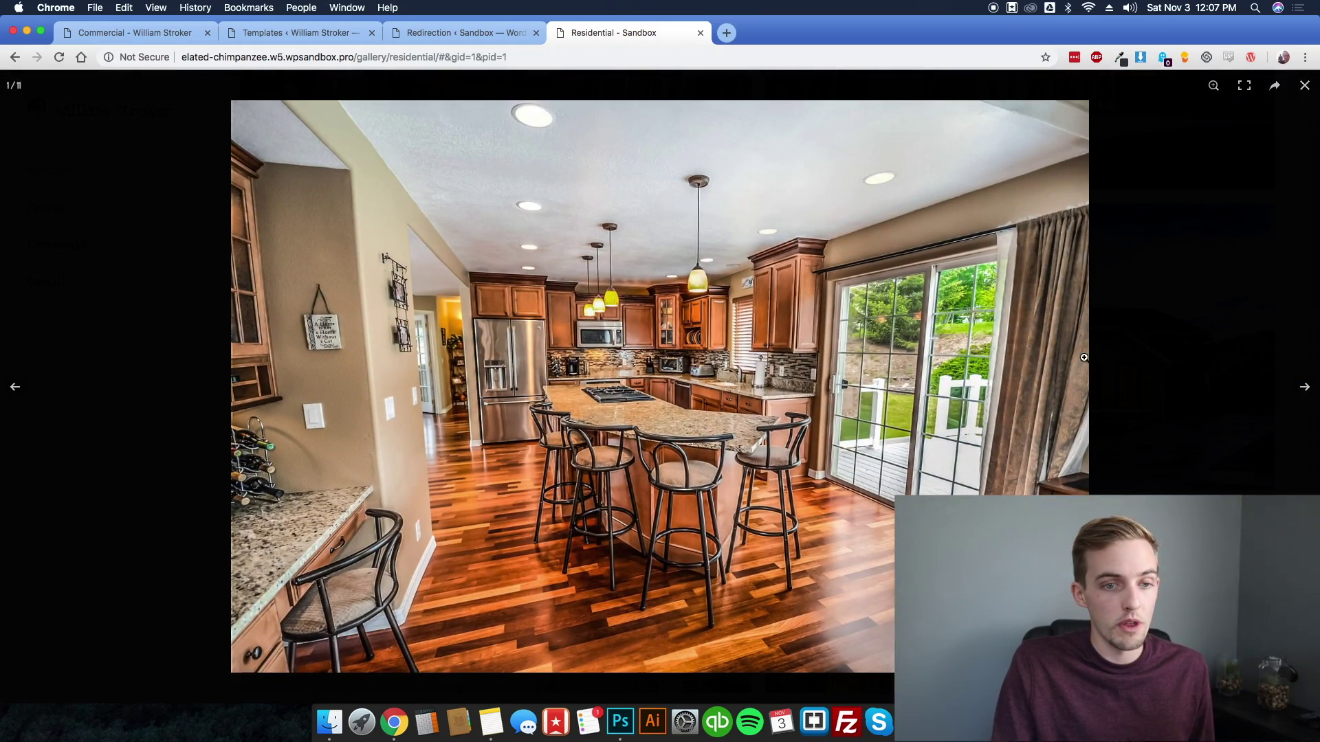
pyautogui.click(1304, 387)
pyautogui.click(1305, 387)
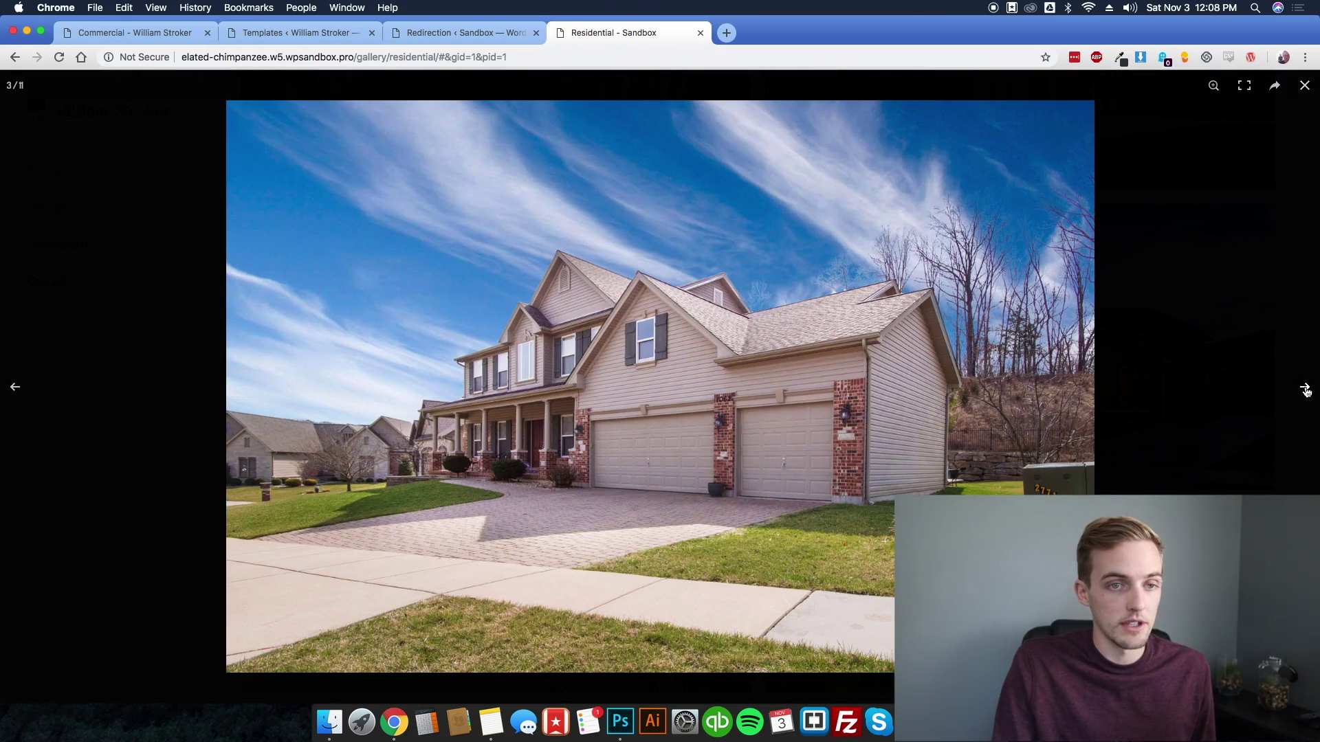
pyautogui.click(1305, 387)
pyautogui.click(1305, 387)
pyautogui.click(1305, 85)
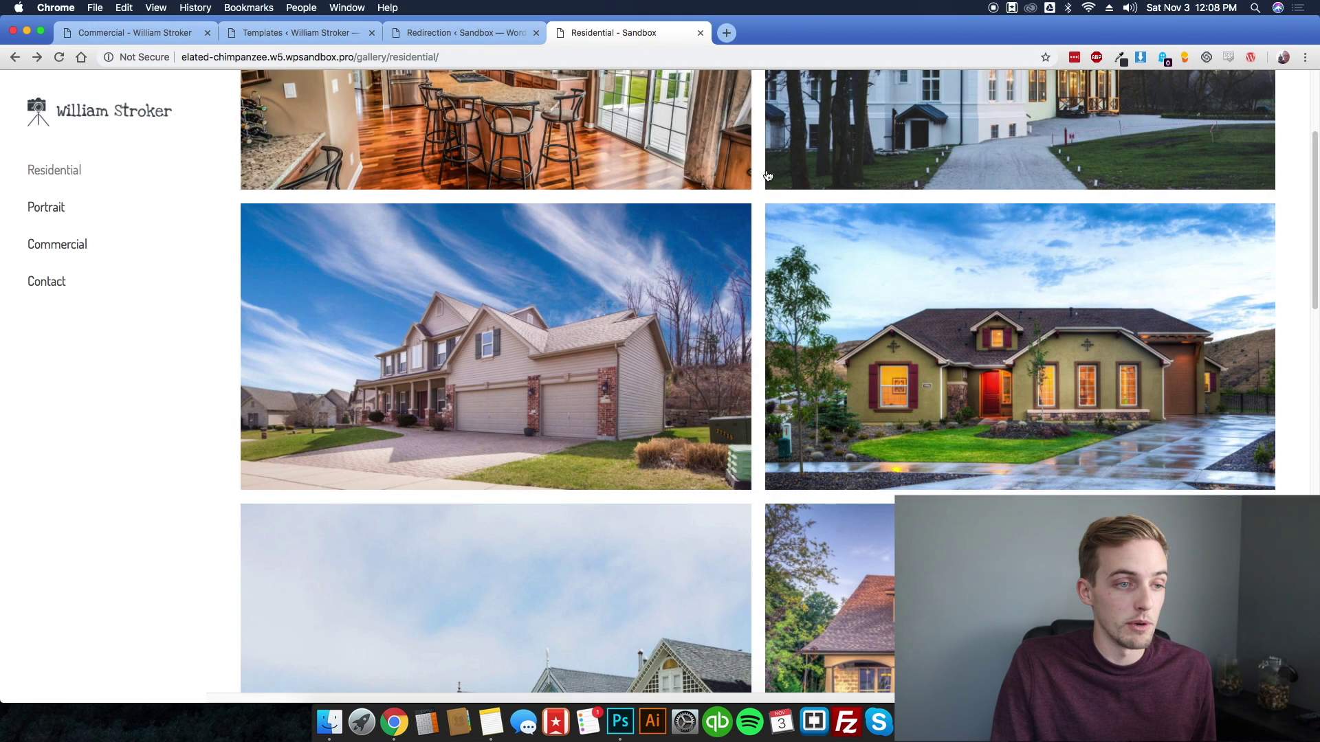
pyautogui.scroll(3, 757, 251)
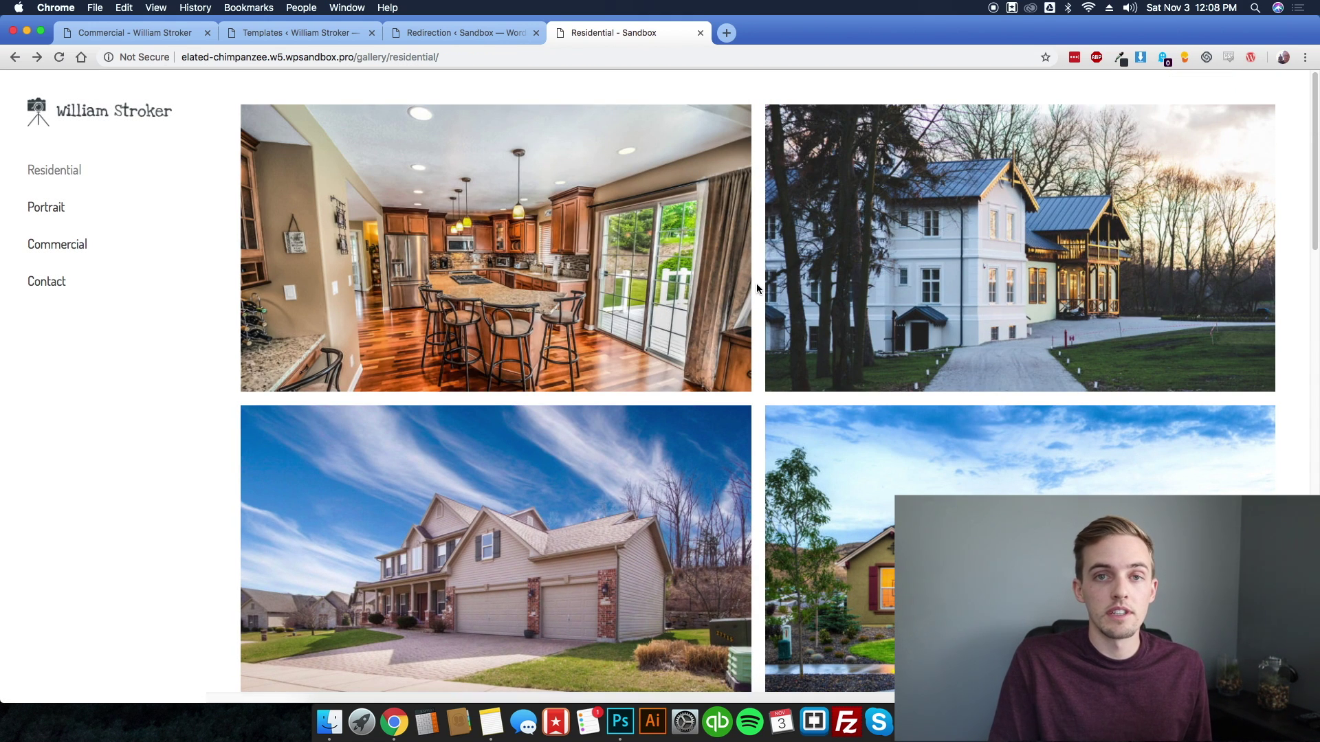